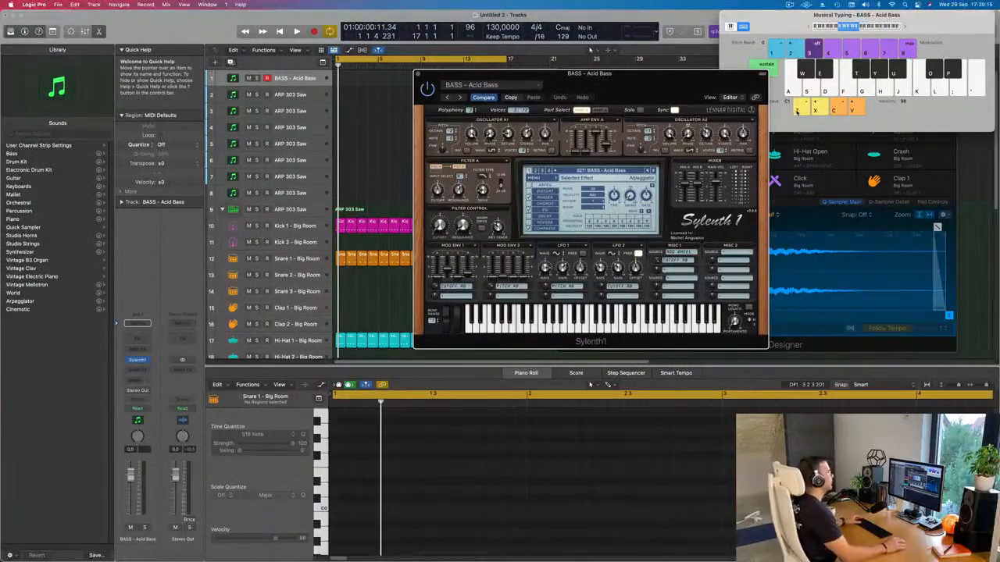
Play test notes with the Acid Bass sound over the running drum loop and lower the bass track's volume.
left_click_drag(629, 87, 650, 81)
key("space")
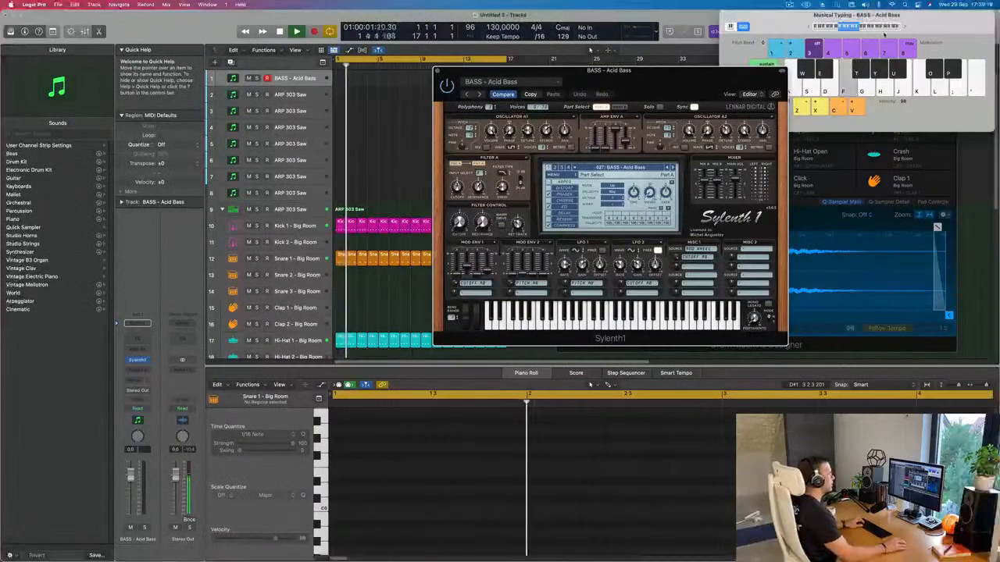
left_click(302, 80)
key("g")
key("g")
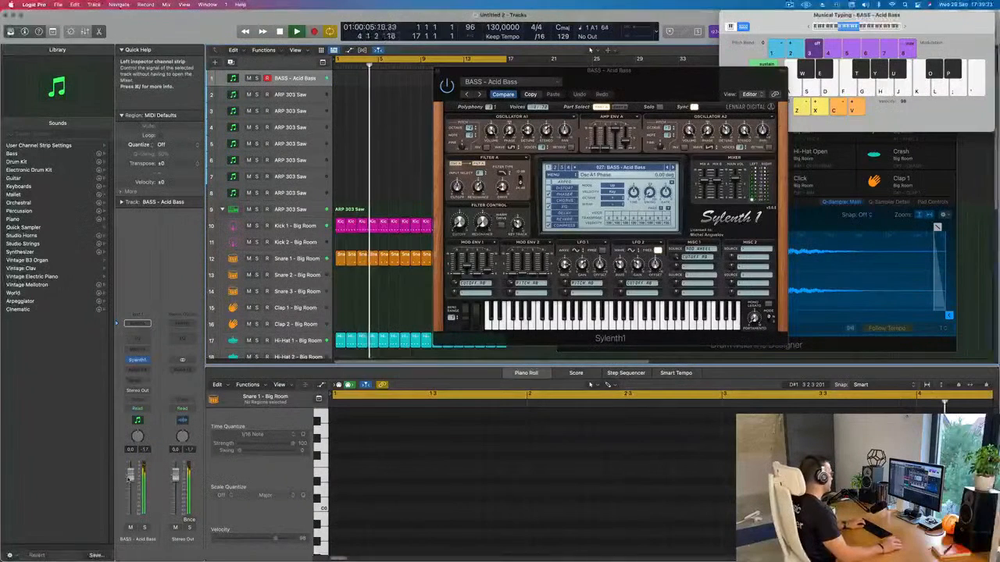
left_click_drag(131, 475, 131, 490)
key("h")
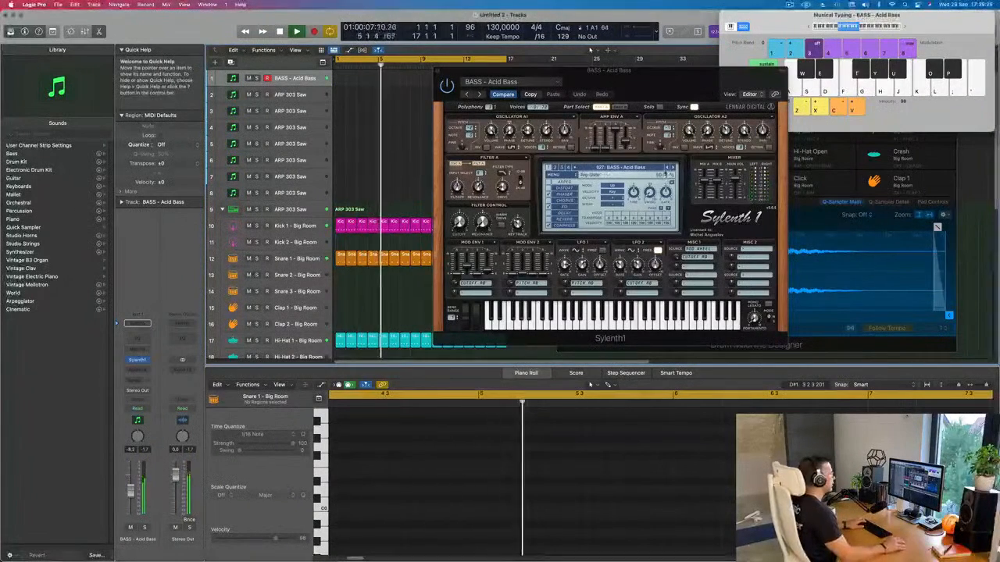
Load the BASS - Atlantis preset, raise the musical typing octave to C2 and audition a few notes.
left_click(671, 167)
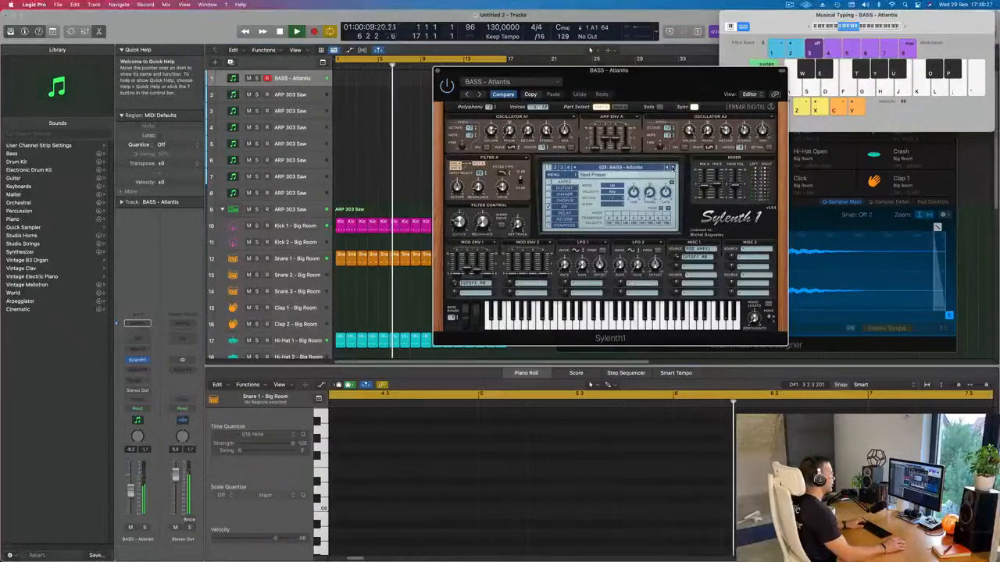
key("d")
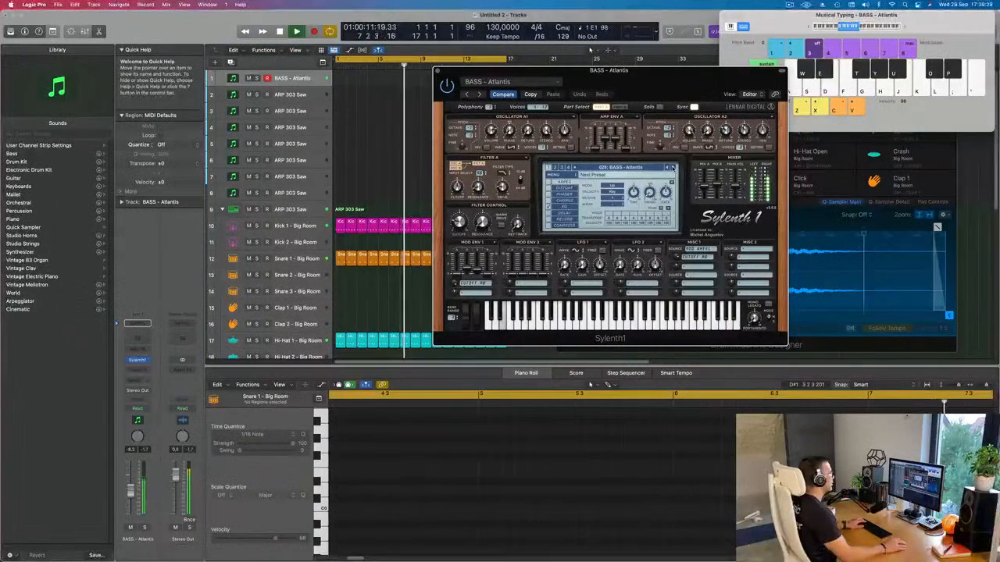
key("semicolon")
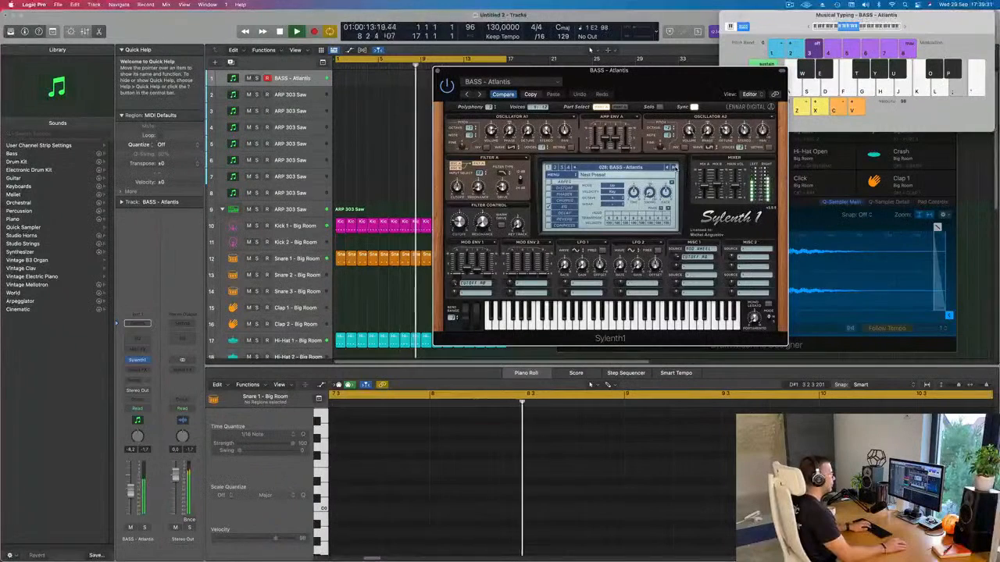
left_click(905, 28)
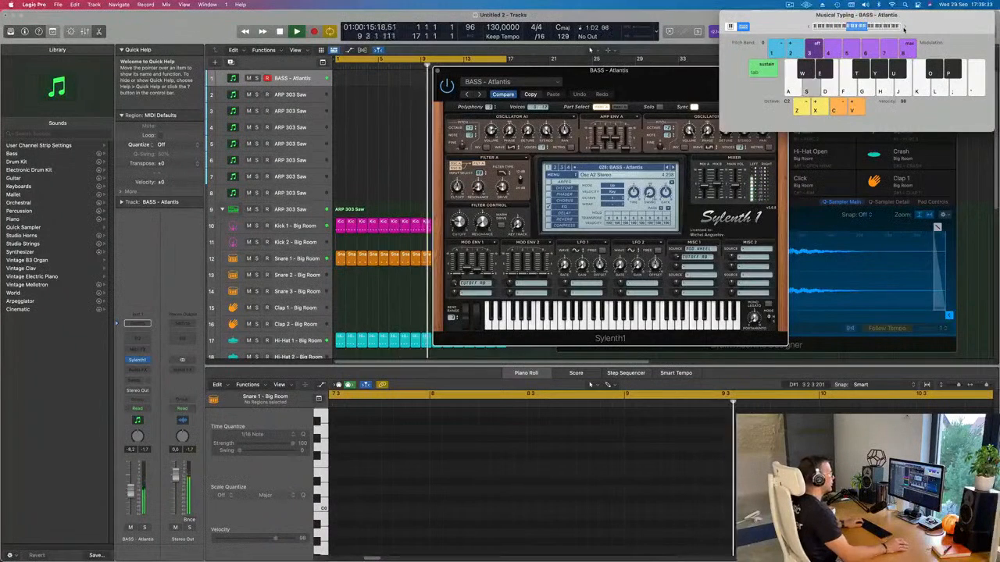
left_click_drag(675, 80, 592, 122)
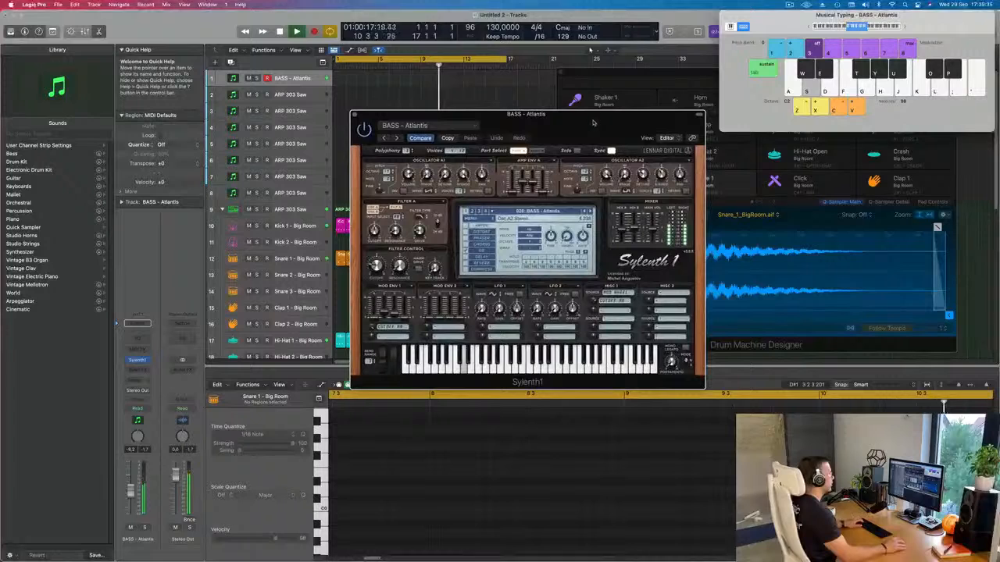
key("d")
key("f")
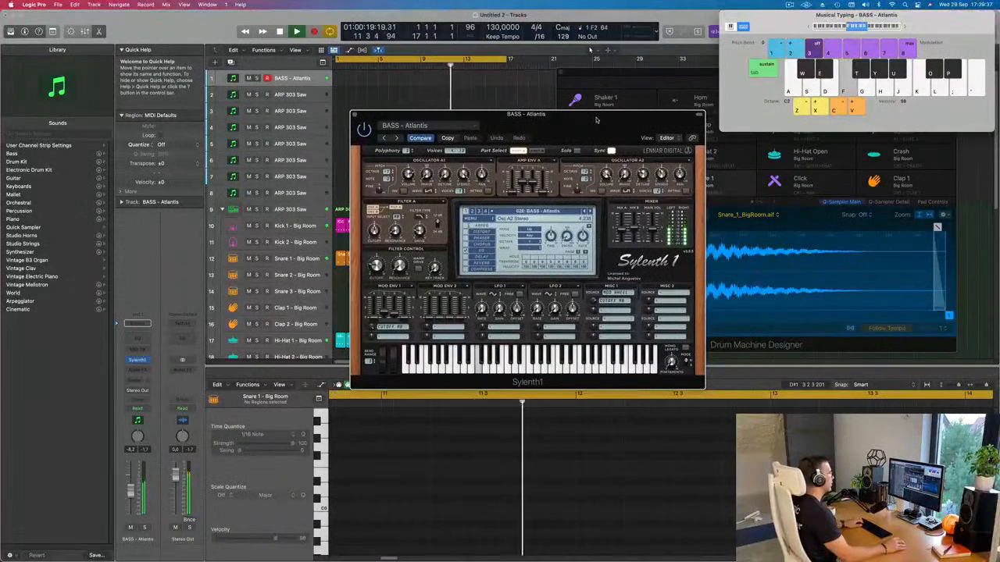
key("d")
key("d")
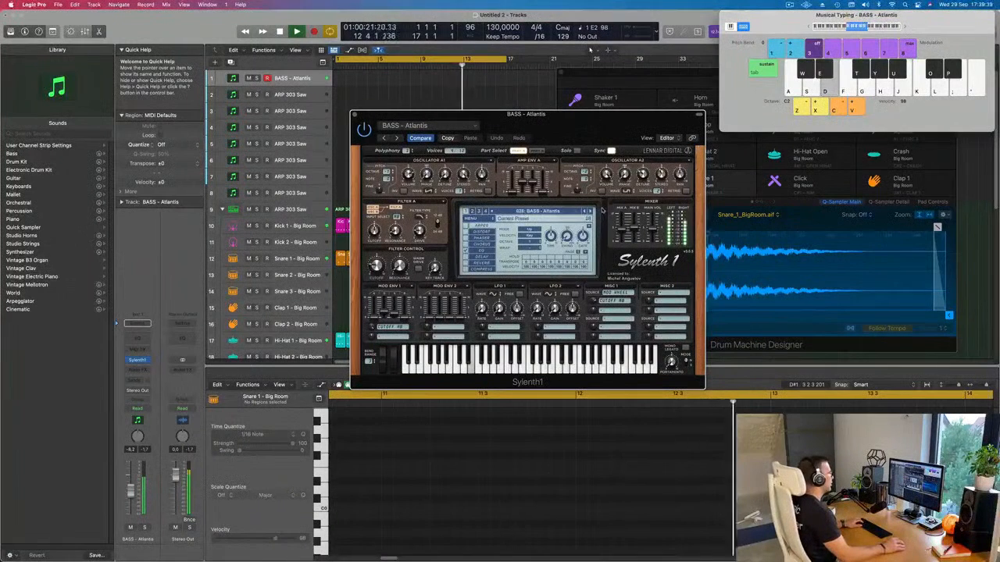
Step forward through the Sylenth1 bass presets while auditioning notes until BASS - D-Bass is loaded.
left_click(591, 212)
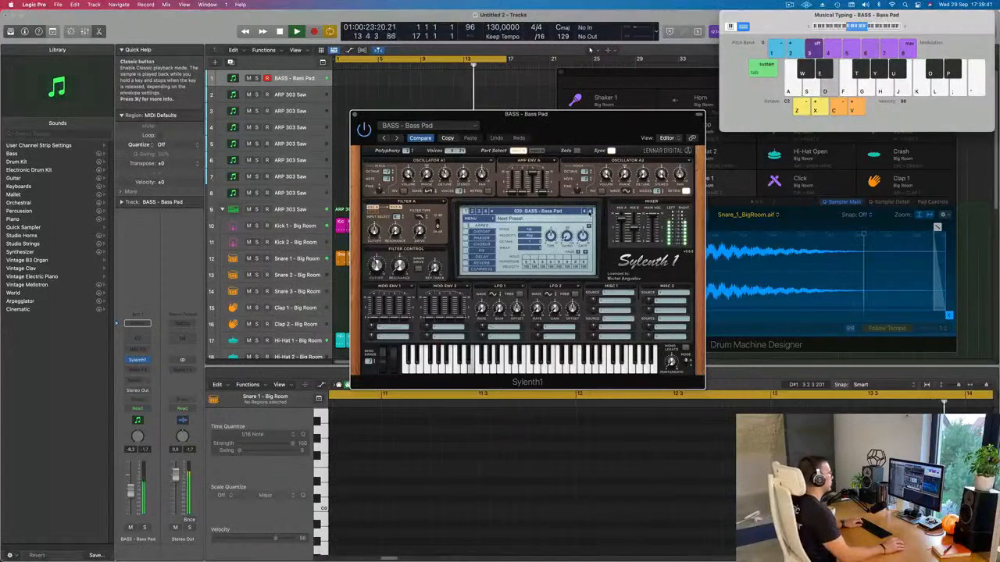
left_click(590, 212)
key("d")
left_click(590, 211)
left_click(591, 211)
left_click(590, 211)
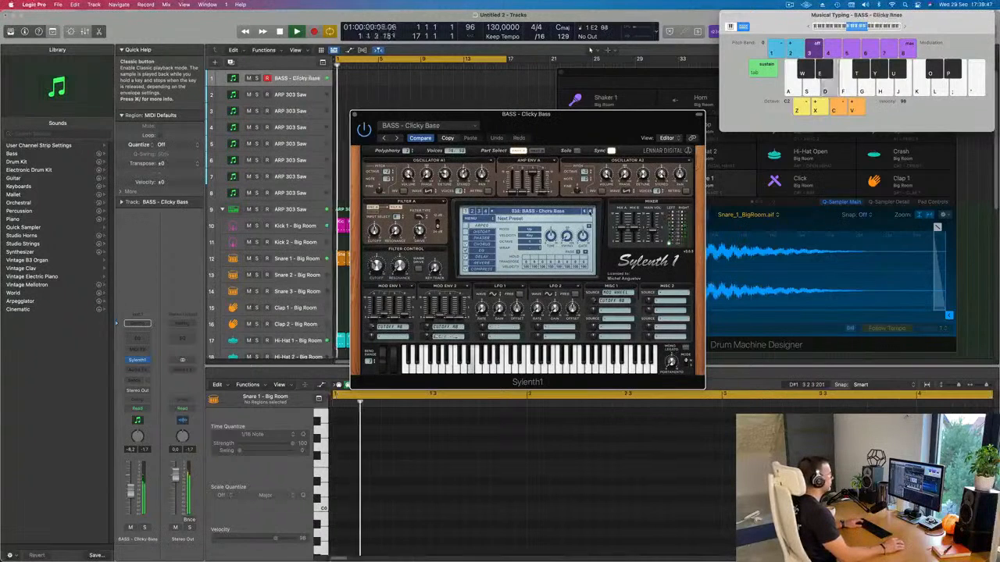
left_click(590, 211)
left_click(591, 212)
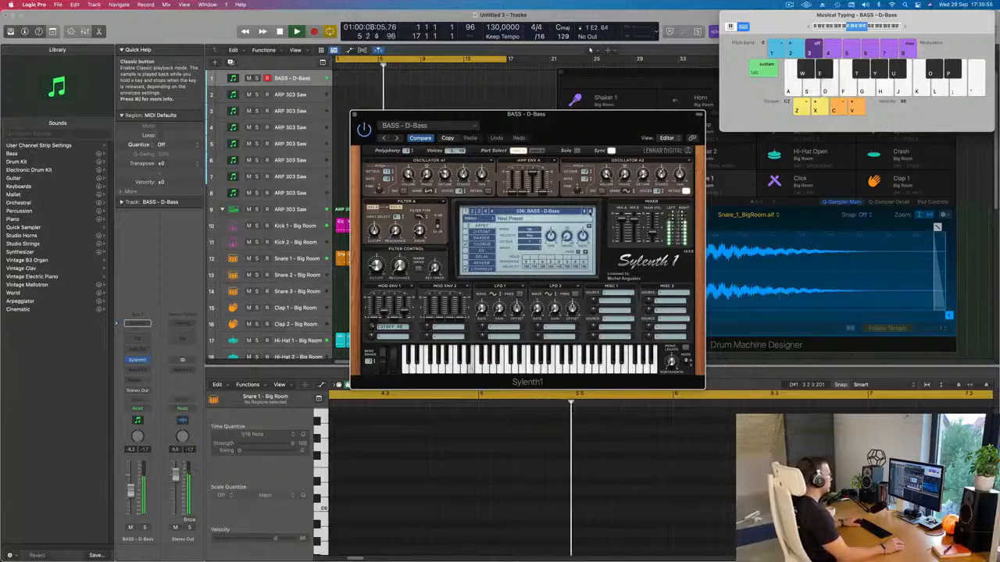
Record a rhythmic bass line on repeated E2 notes live on the D-Bass track, starting around bar 6.
key("r")
key("d")
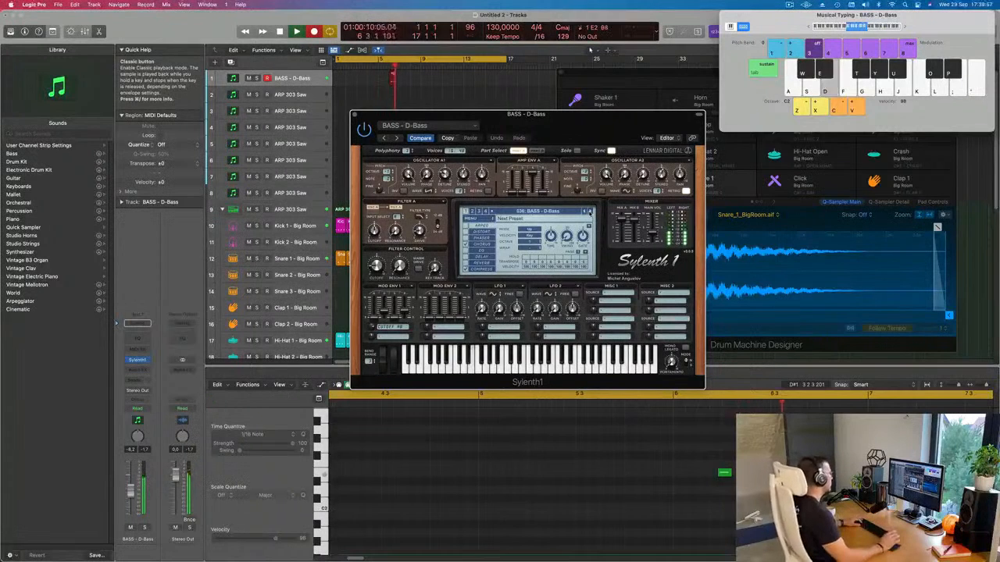
key("d")
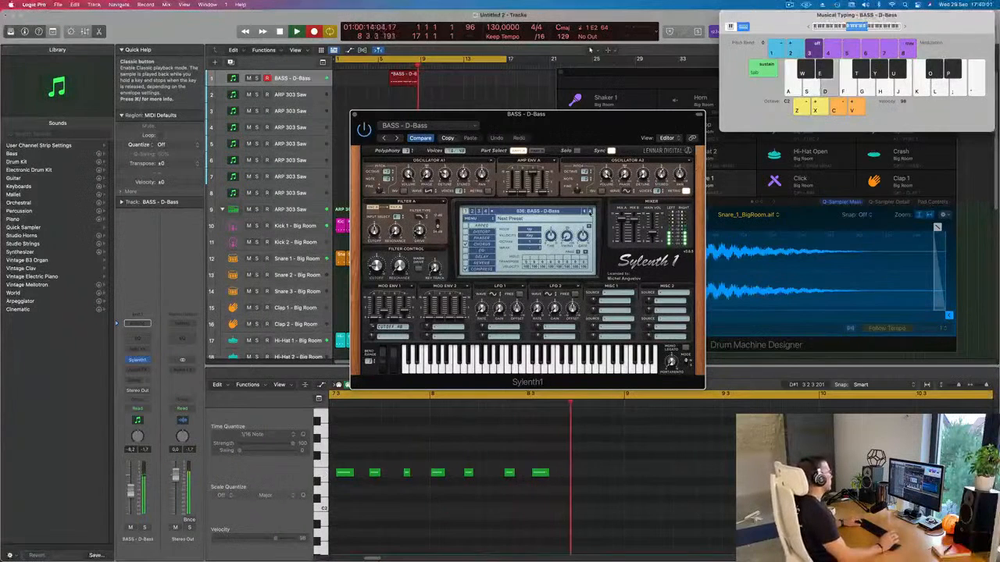
key("space")
key("space")
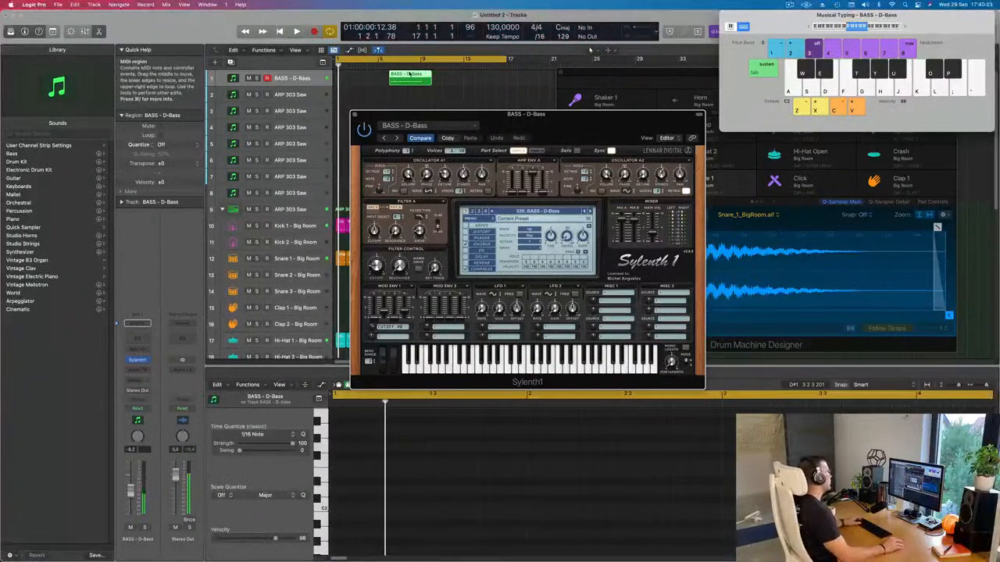
Move the recorded D-Bass region to bar 1 and play it back.
left_click_drag(412, 74, 358, 74)
key("space")
scroll(449, 446, "down", 2)
key("space")
Quantize all notes in the D-Bass region to 1/16 notes and listen to the result.
left_click(506, 451)
key("super+a")
key("q")
key("space")
scroll(441, 442, "down", 2)
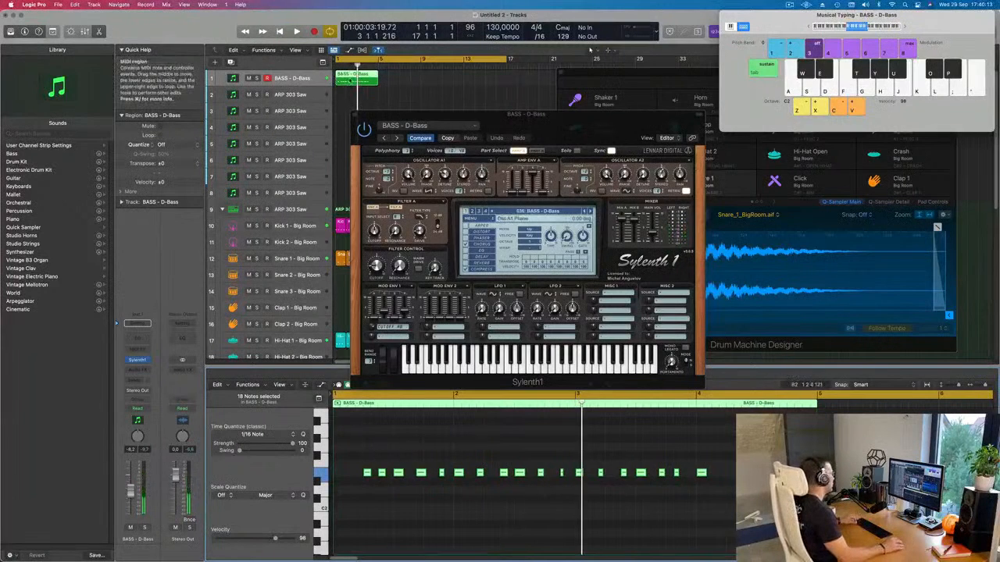
Split the D-Bass region at bar 2, delete its first bar and move the remaining part to bar 1.
scroll(351, 80, "up", 3)
scroll(353, 78, "up", 2)
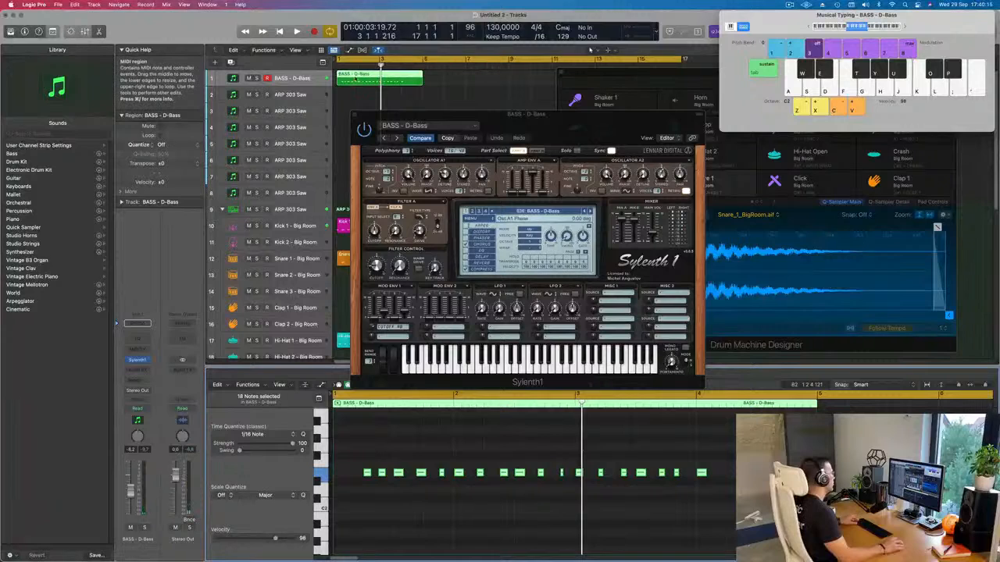
double_click(358, 76, "super")
left_click(350, 77)
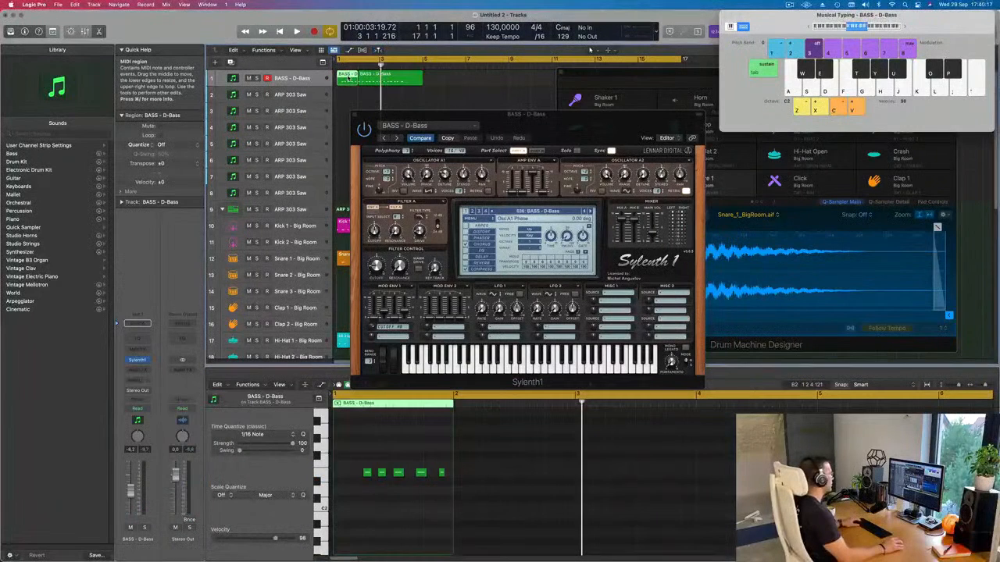
key("Delete")
left_click_drag(369, 78, 348, 78)
Play the bass line and delete all of its notes from bar 2 onward.
key("space")
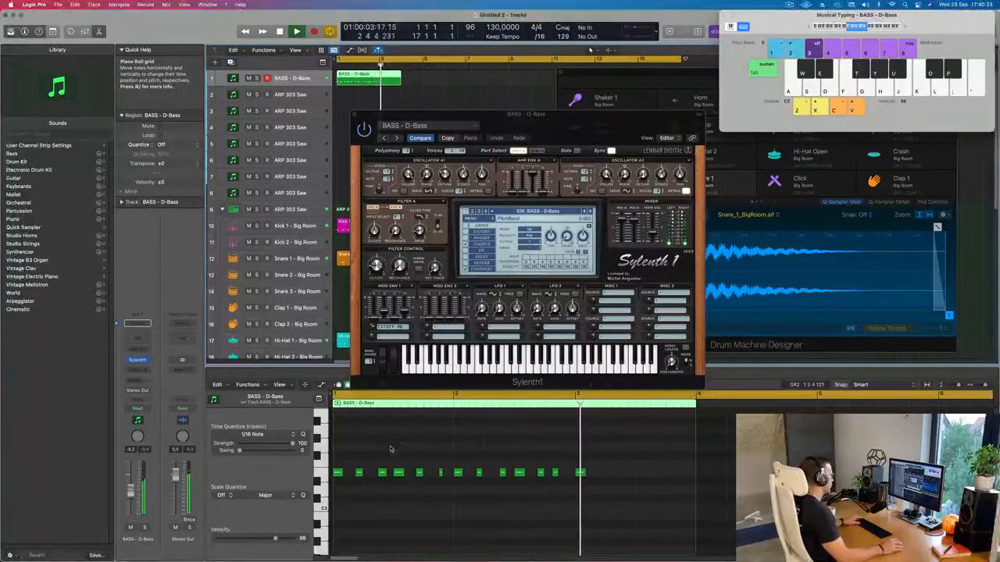
key("space")
key("shift+f")
key("Delete")
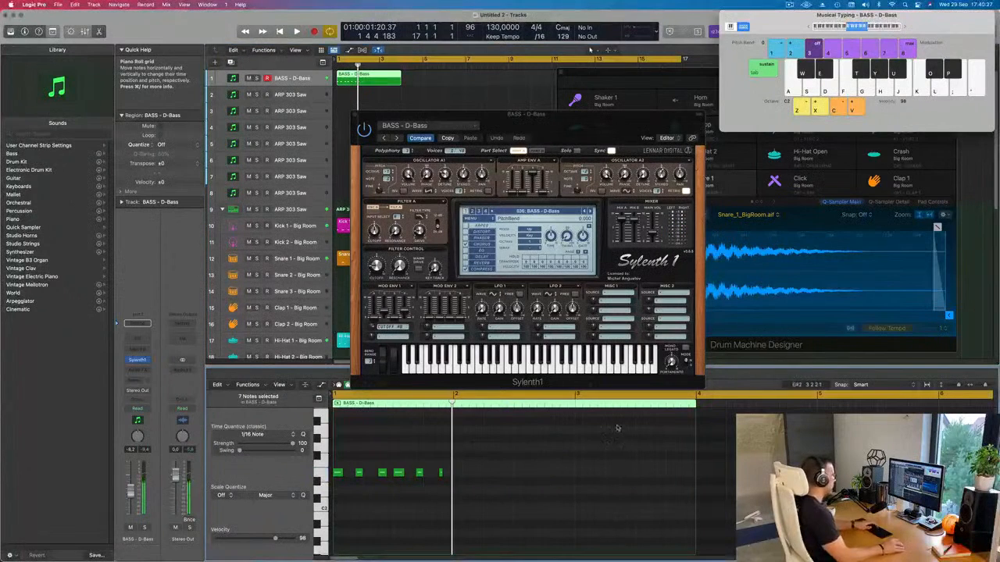
Split the D-Bass region at bar 3 and delete the empty remainder.
double_click(380, 76, "super")
left_click(383, 77)
key("Delete")
Copy the bass notes of bar 1 into bar 2 of the region.
left_click(358, 76)
mouse_move(450, 465)
left_mouse_down()
mouse_move(334, 485)
mouse_move(458, 475)
left_mouse_up()
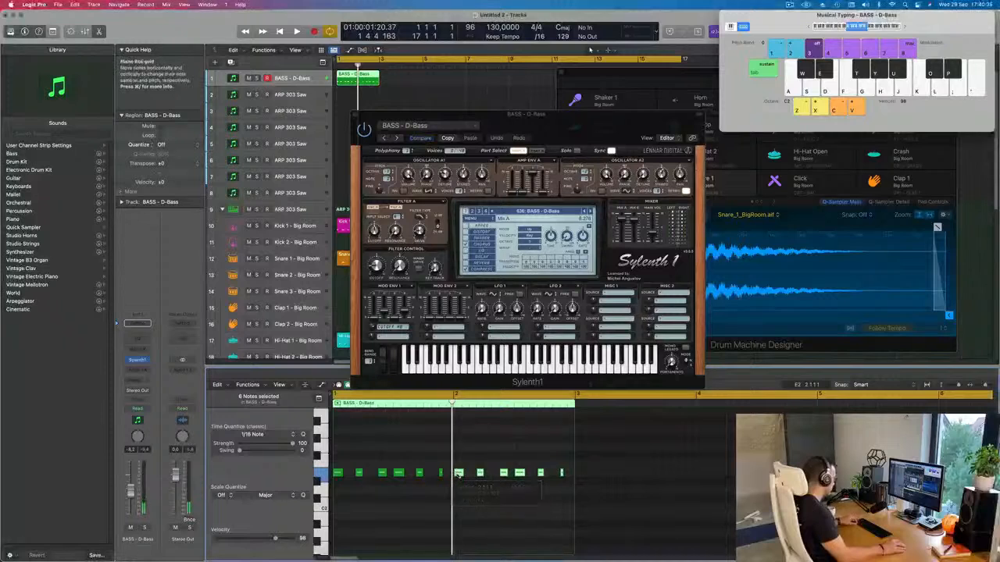
key("super+Right")
key("super+Right")
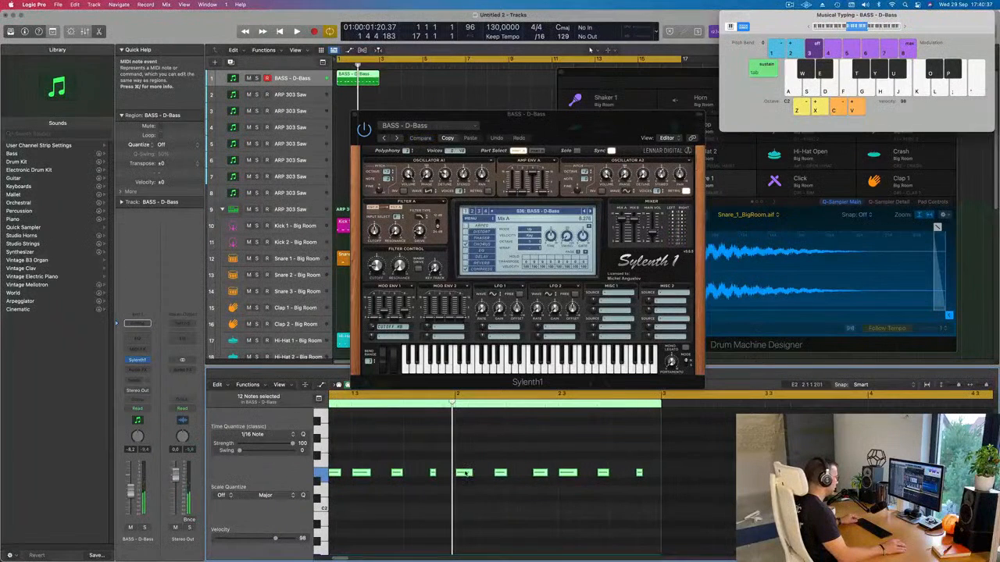
Play the two-bar bass loop and set Sylenth1's filter control cutoff to about 1.5.
key("space")
key("super+Left")
key("super+Left")
key("super+Left")
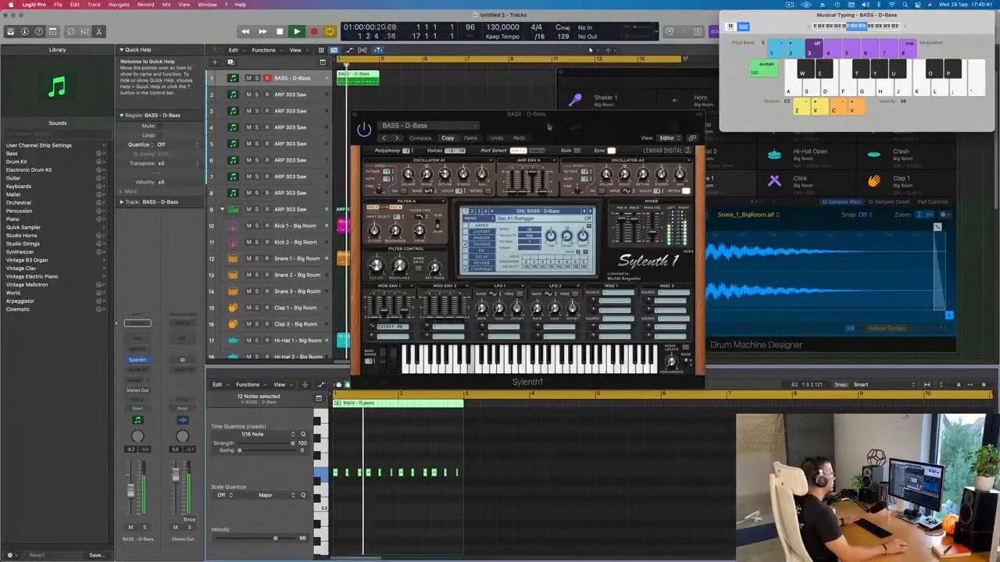
left_click_drag(550, 123, 610, 122)
key("space")
left_click_drag(437, 266, 437, 267)
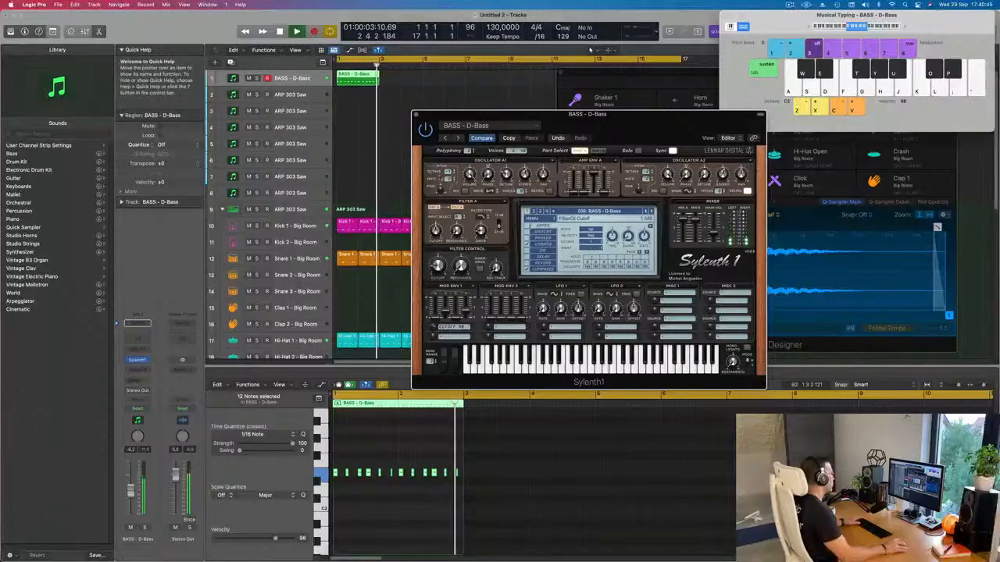
Repeat the two-bar D-Bass region until the bass line fills the track up to bar 17.
left_click_drag(407, 83, 331, 84)
key("super+r")
key("super+r")
key("super+r")
key("super+r")
key("super+r")
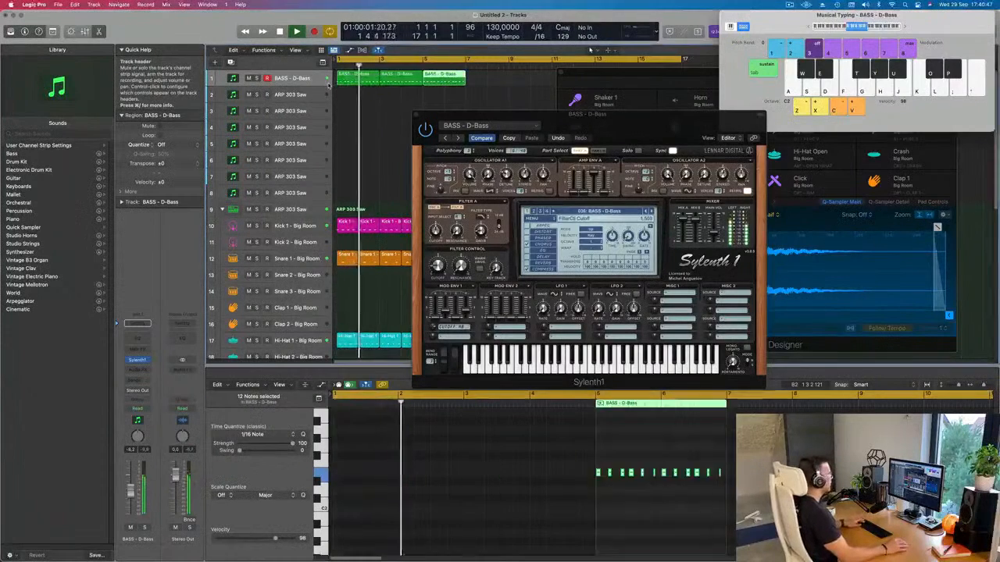
left_click_drag(589, 74, 880, 155)
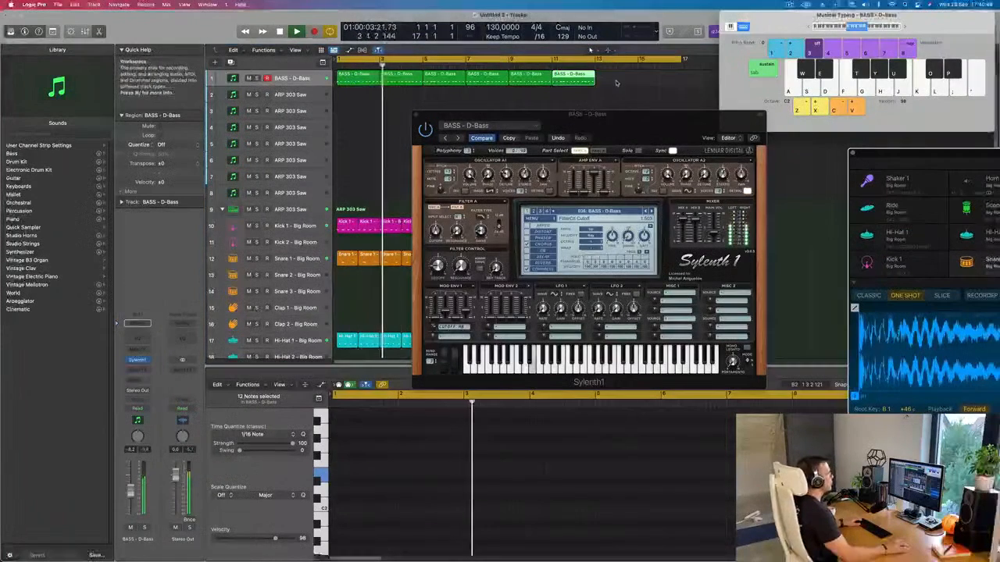
left_click_drag(614, 83, 536, 86)
key("super+r")
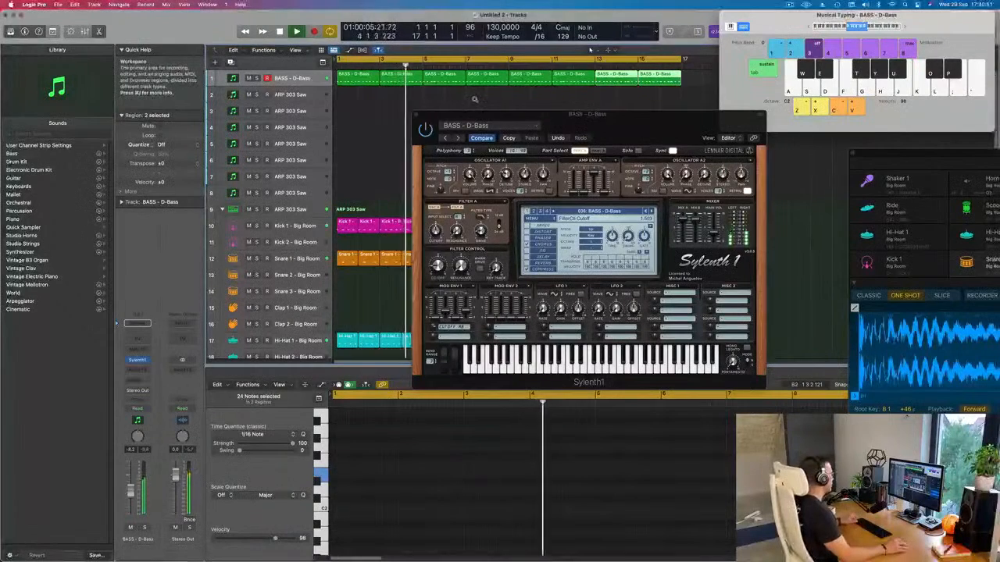
Step forward through the Sylenth1 bass presets while the loop plays until BASS - Feelin Good is loaded.
key("super+Left")
left_click_drag(592, 129, 580, 131)
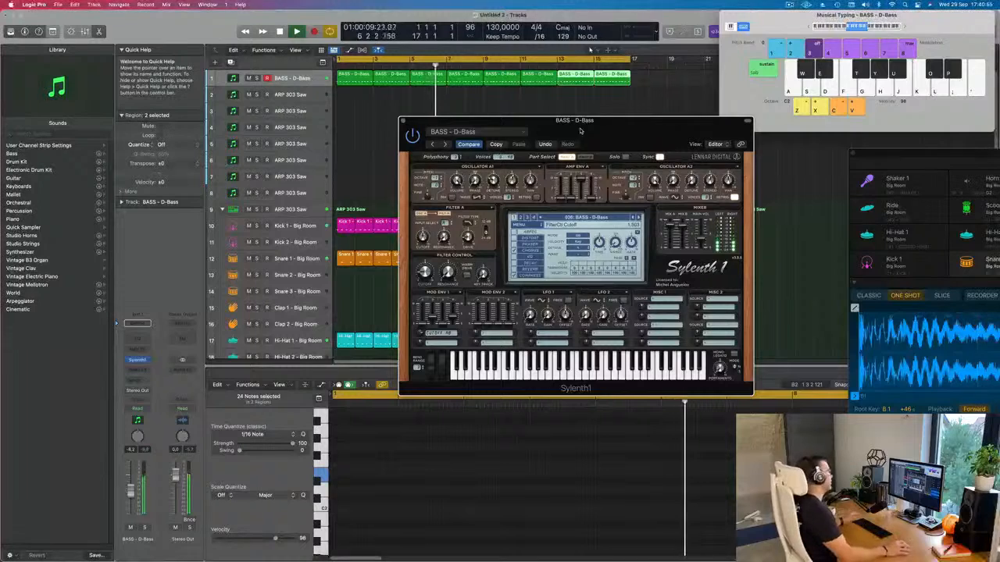
left_click_drag(579, 131, 515, 135)
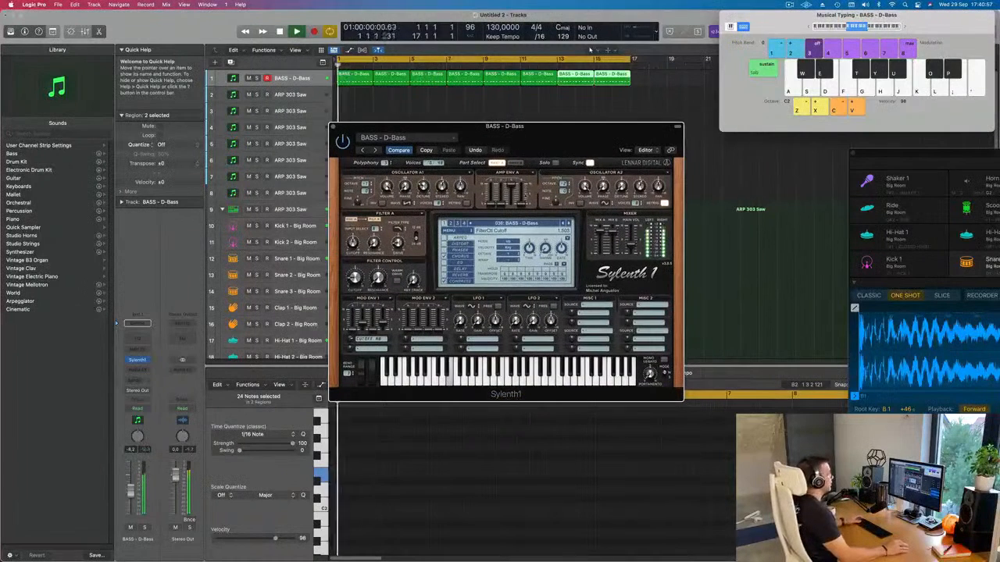
left_click(567, 223)
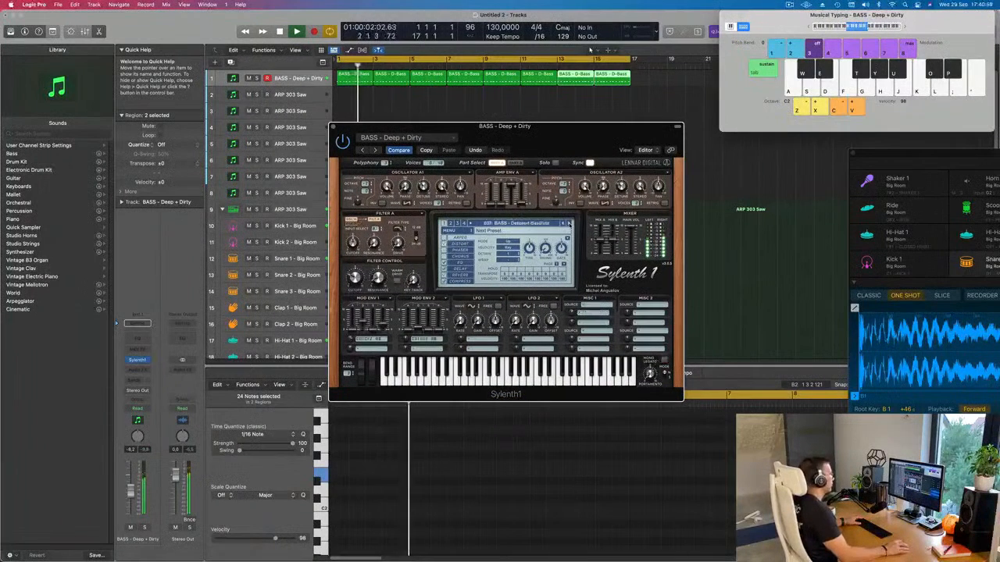
left_click(568, 223)
left_click(569, 223)
left_click(568, 223)
left_click(569, 223)
left_click(569, 223)
left_click(569, 223)
left_click(568, 223)
left_click_drag(561, 146, 611, 189)
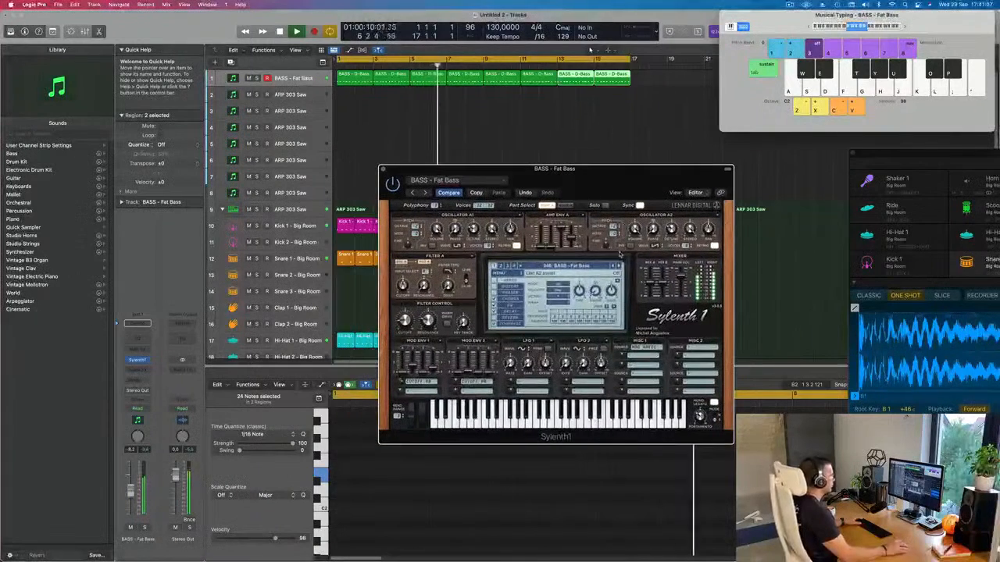
left_click(620, 267)
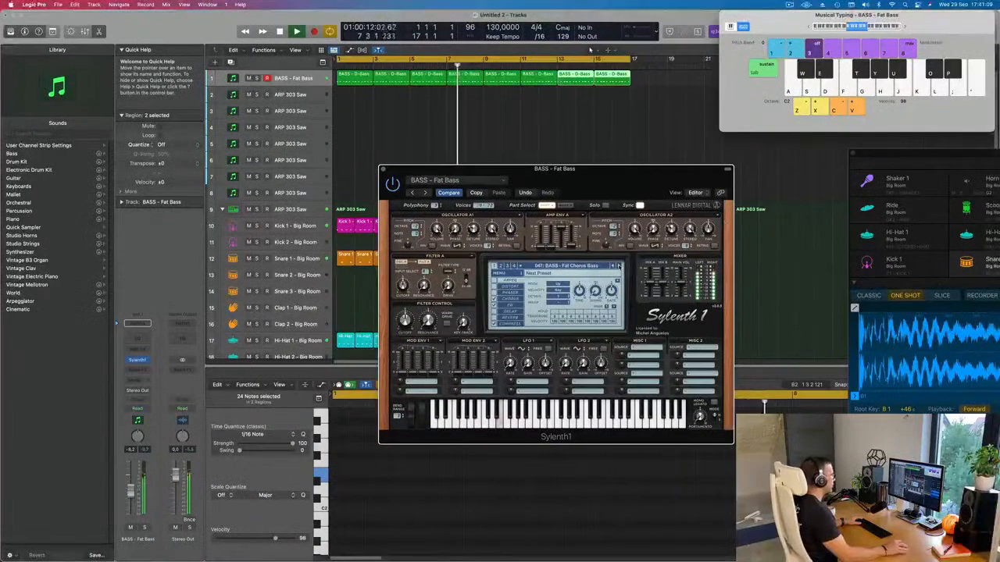
left_click(619, 267)
left_click(619, 267)
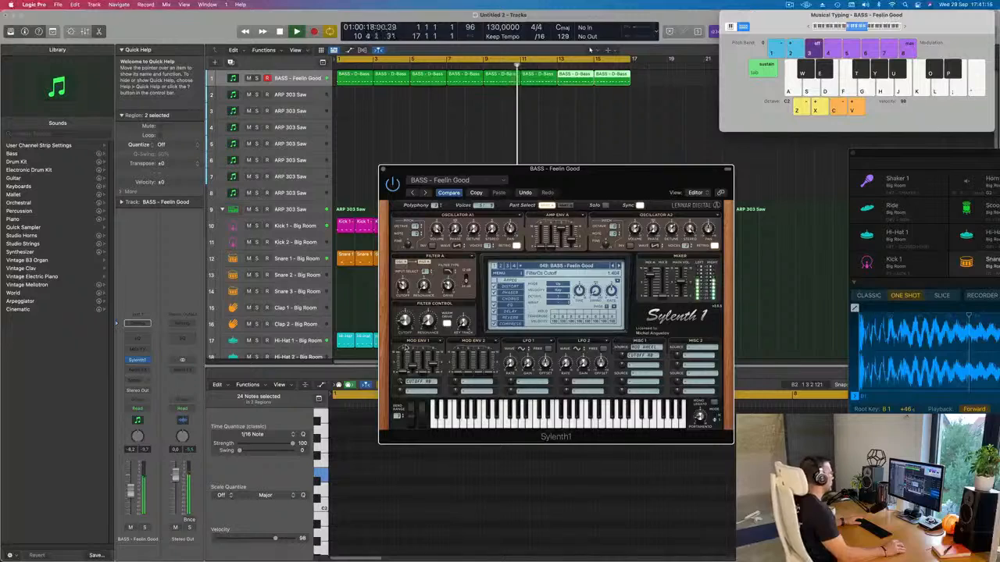
mouse_move(576, 175)
left_mouse_down()
mouse_move(548, 171)
mouse_move(577, 172)
mouse_move(562, 163)
mouse_move(570, 173)
left_mouse_up()
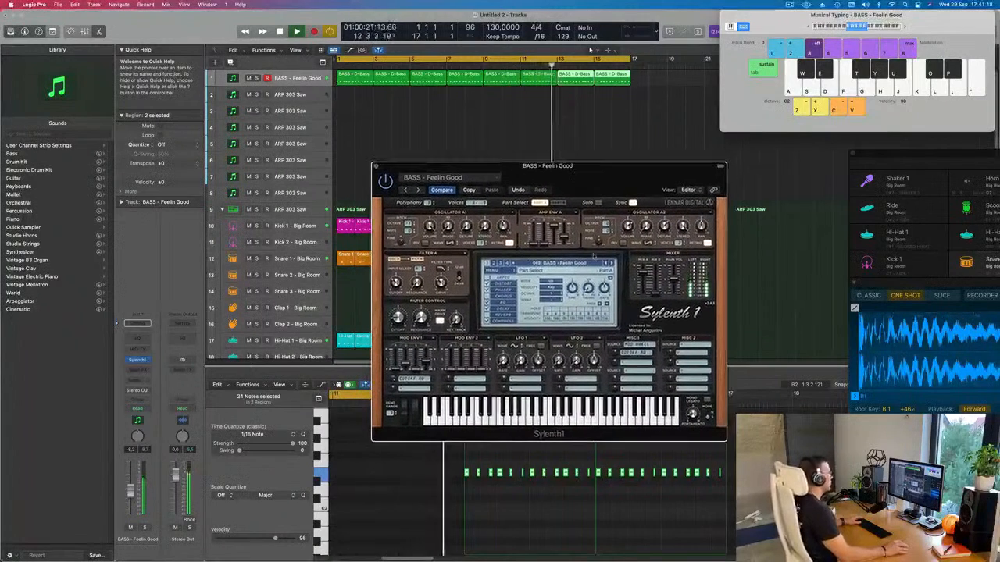
Copy Sylenth1's BASS - Feelin Good settings and step forward through the bass presets during playback until BASS - Rush is loaded.
left_click(468, 191)
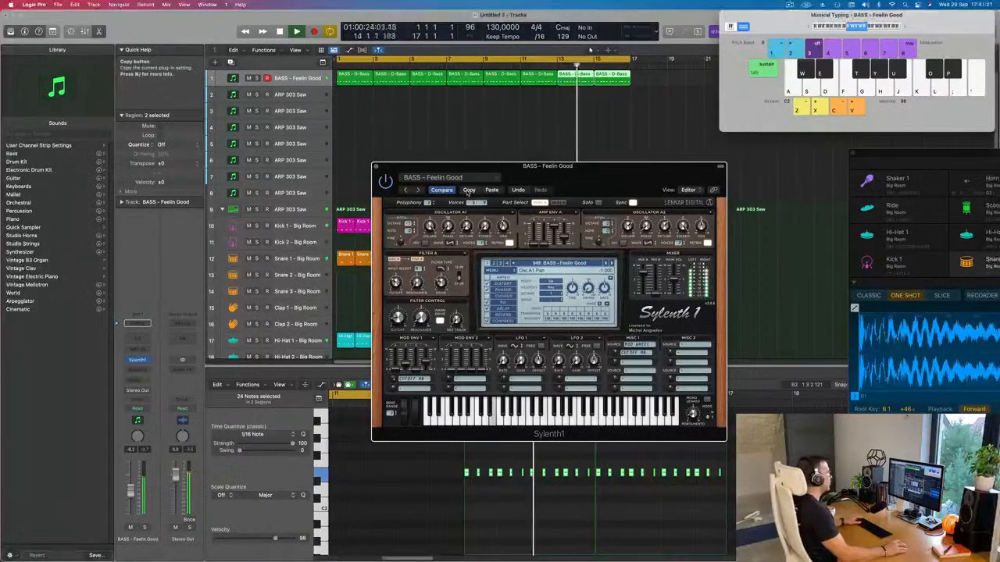
left_click(610, 264)
left_click(609, 264)
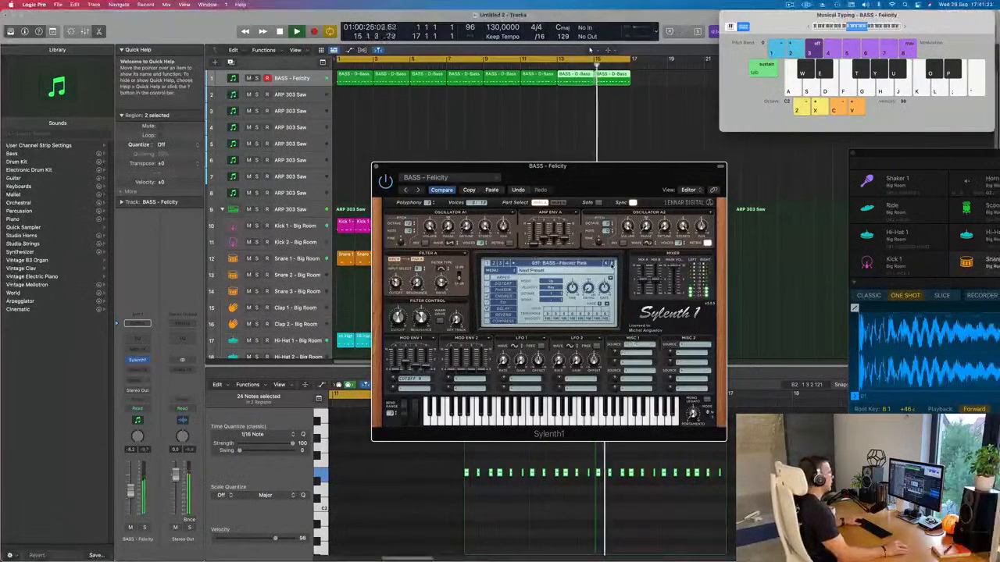
left_click(611, 264)
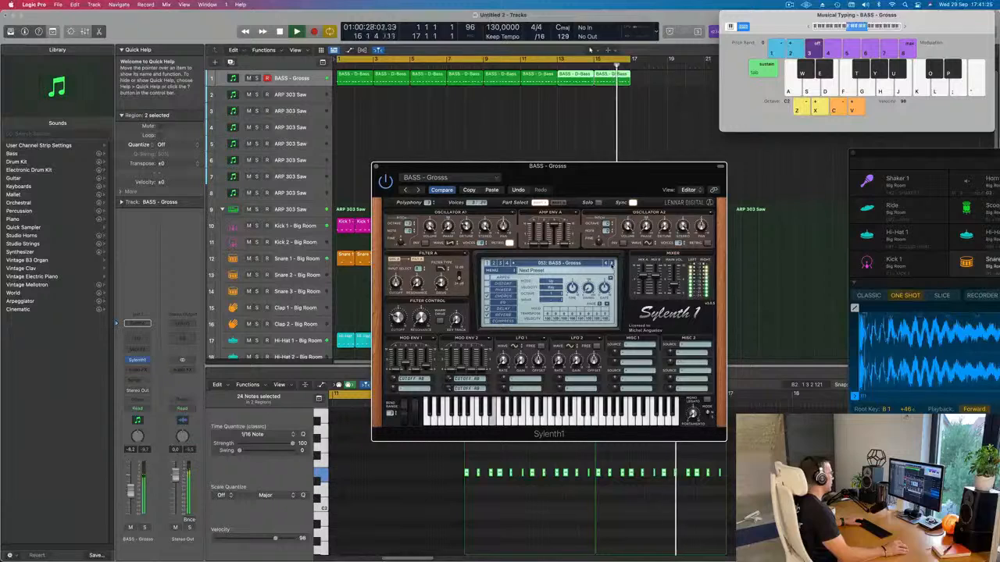
left_click(611, 264)
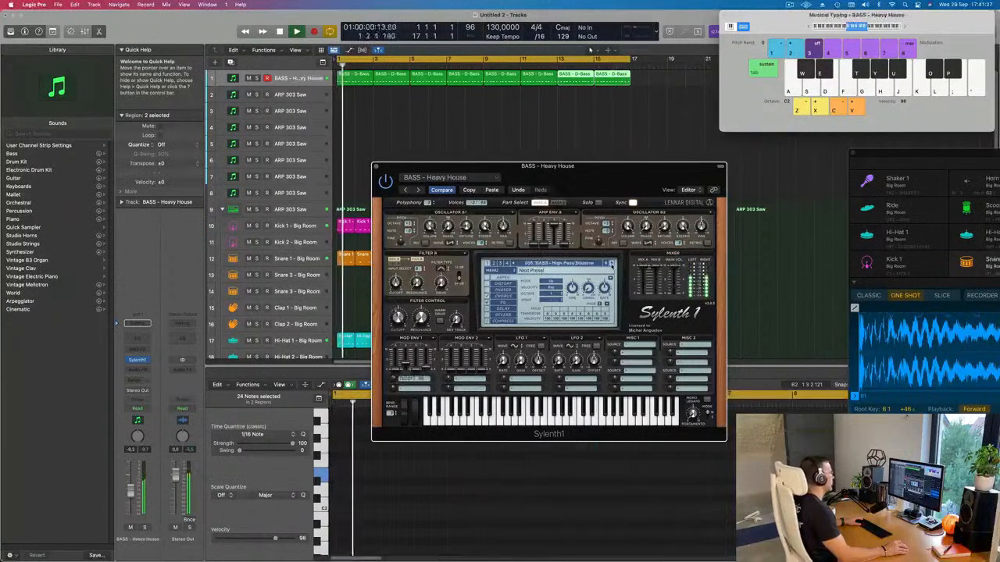
left_click(611, 264)
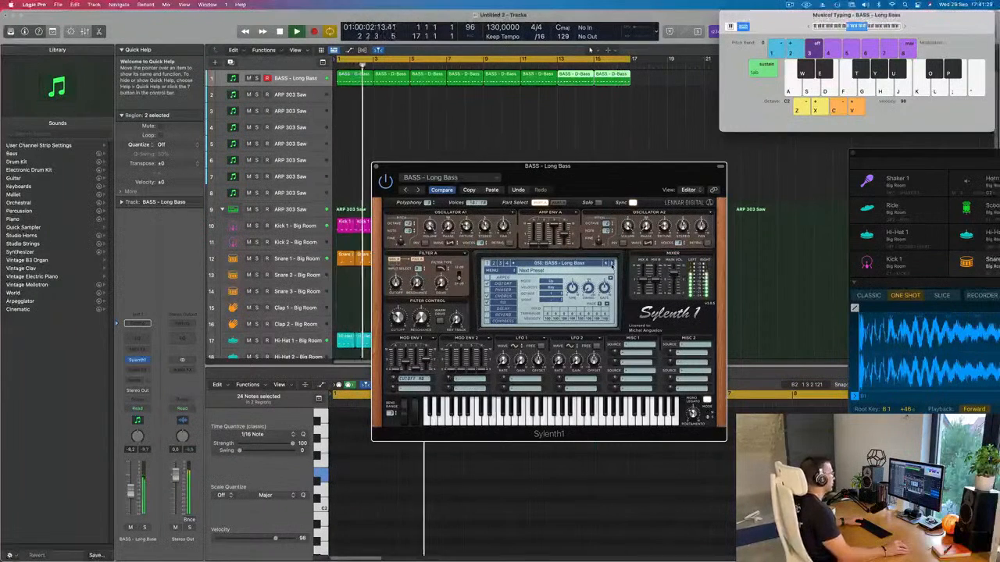
left_click(611, 264)
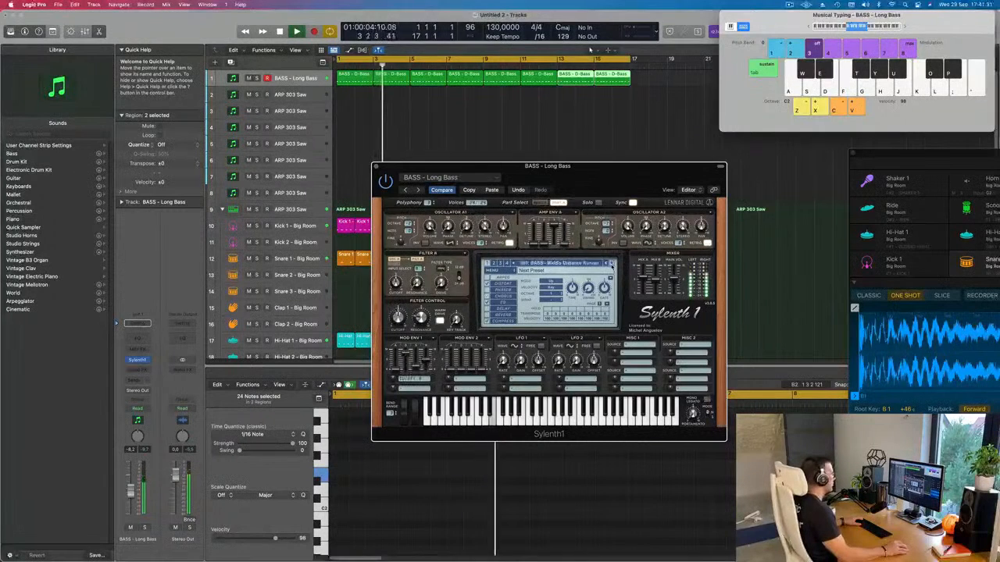
left_click(611, 265)
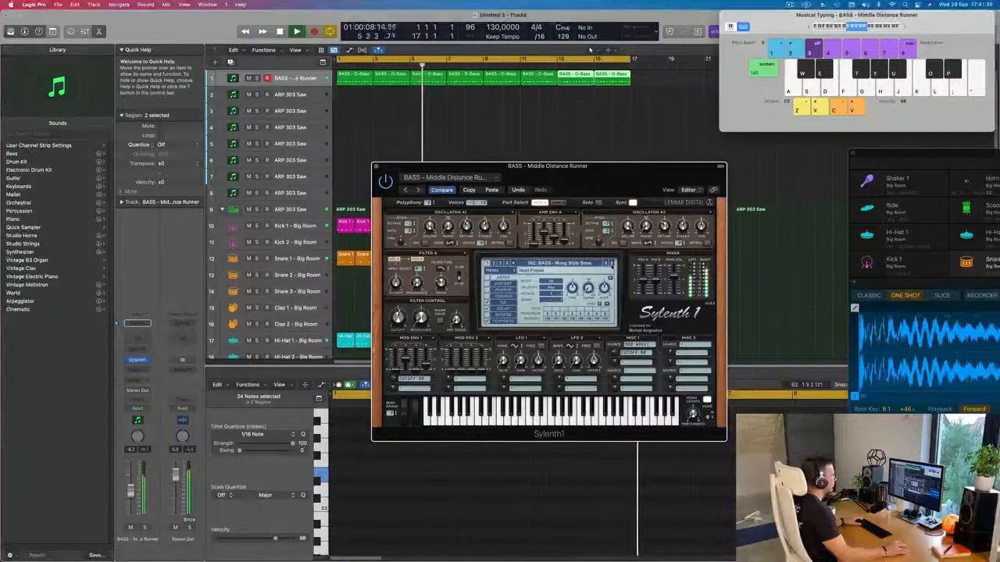
left_click(611, 265)
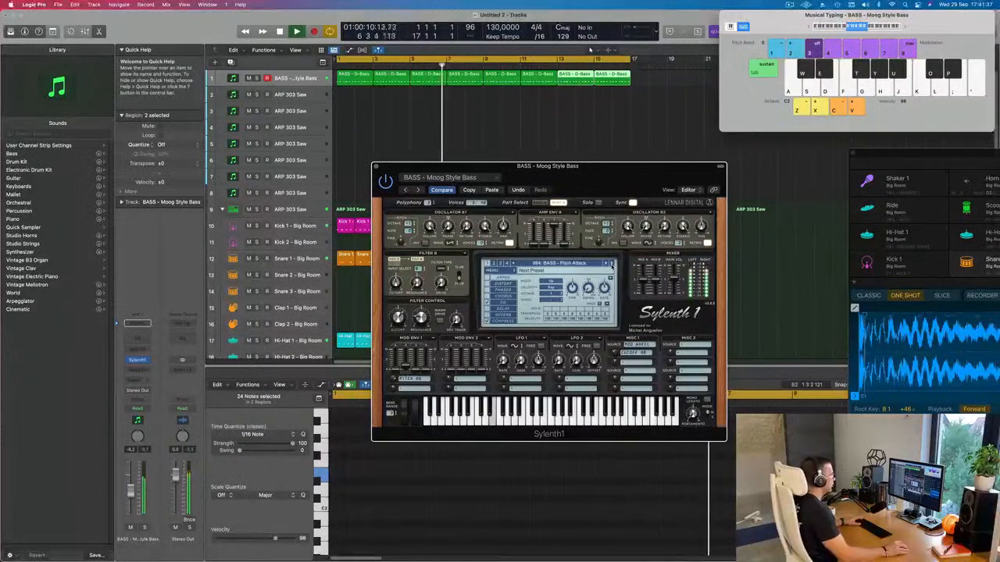
left_click(612, 265)
left_click(612, 265)
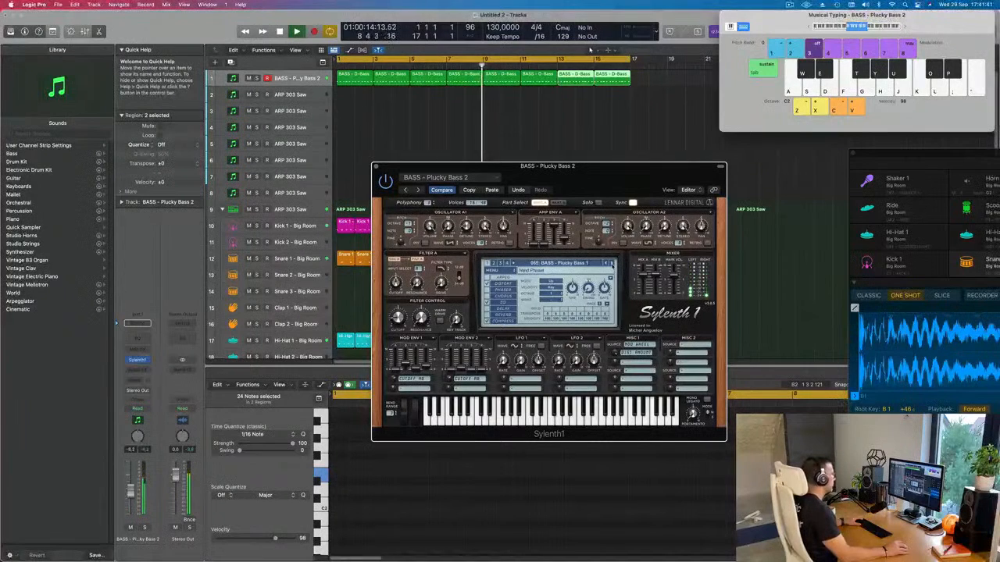
left_click(611, 264)
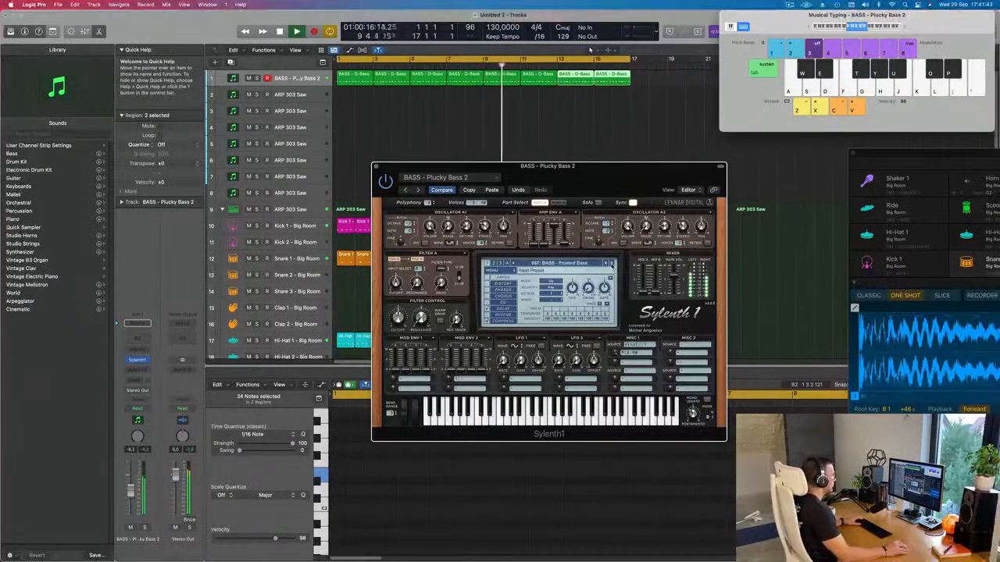
left_click(612, 263)
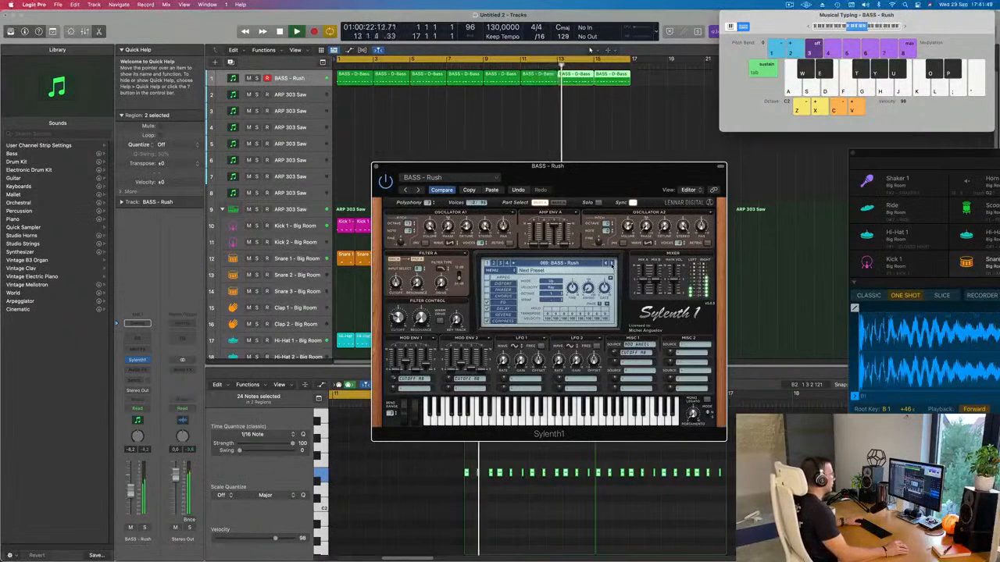
Audition the bass presets after Rush as far as the Trance Bassline sounds and step back to BASS - Rush.
left_click(612, 264)
left_click(611, 264)
left_click(612, 264)
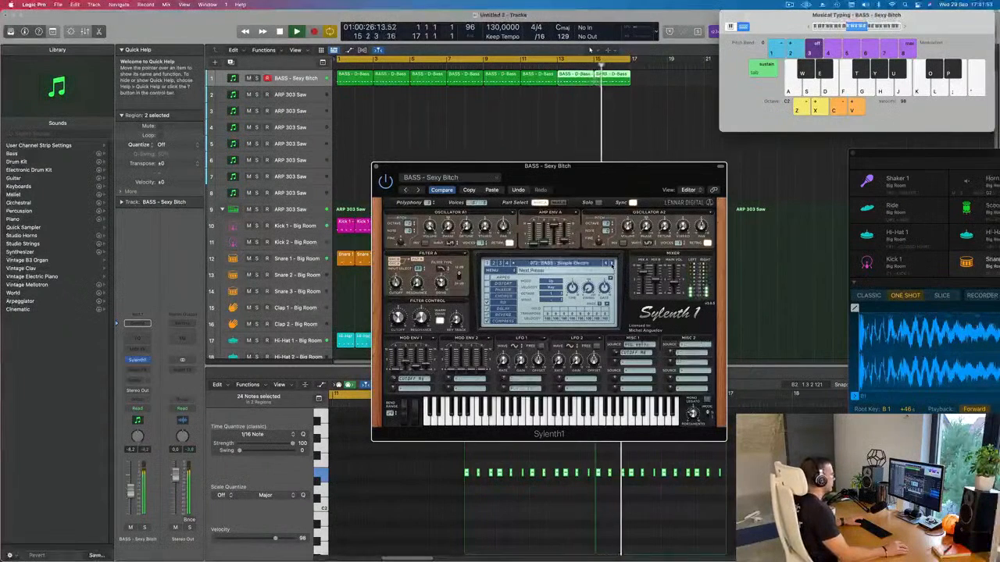
left_click(612, 264)
left_click(612, 263)
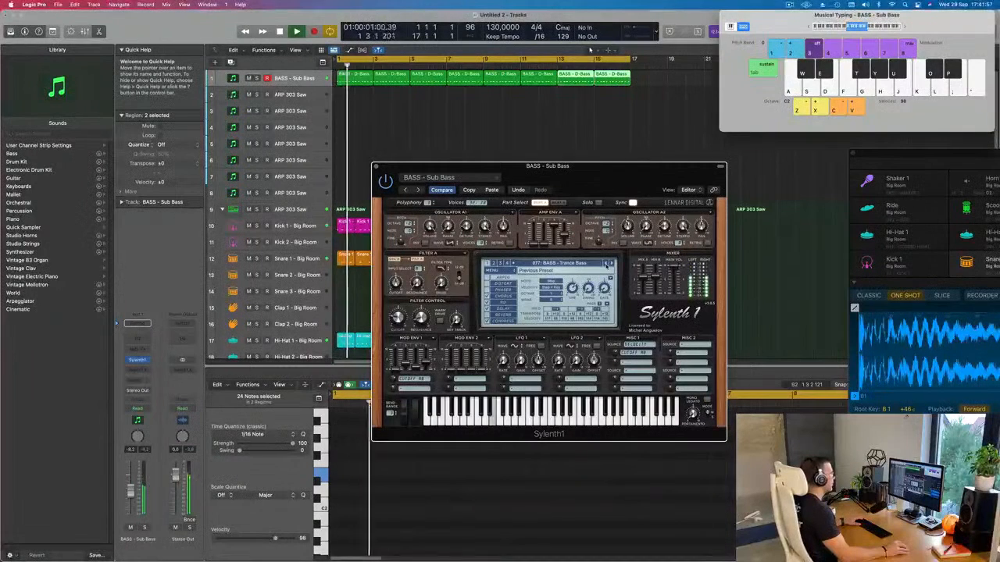
left_click(612, 264)
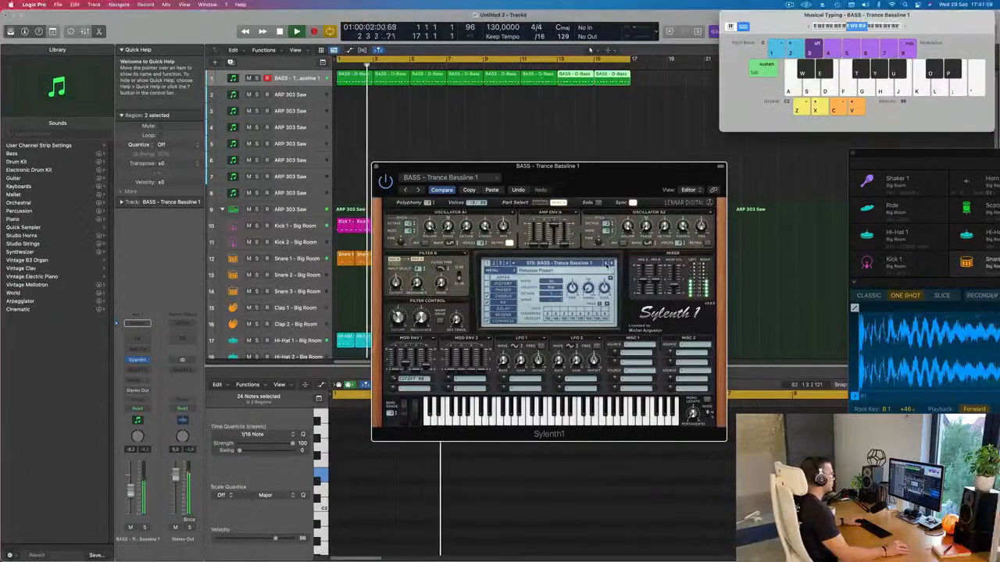
left_click(611, 264)
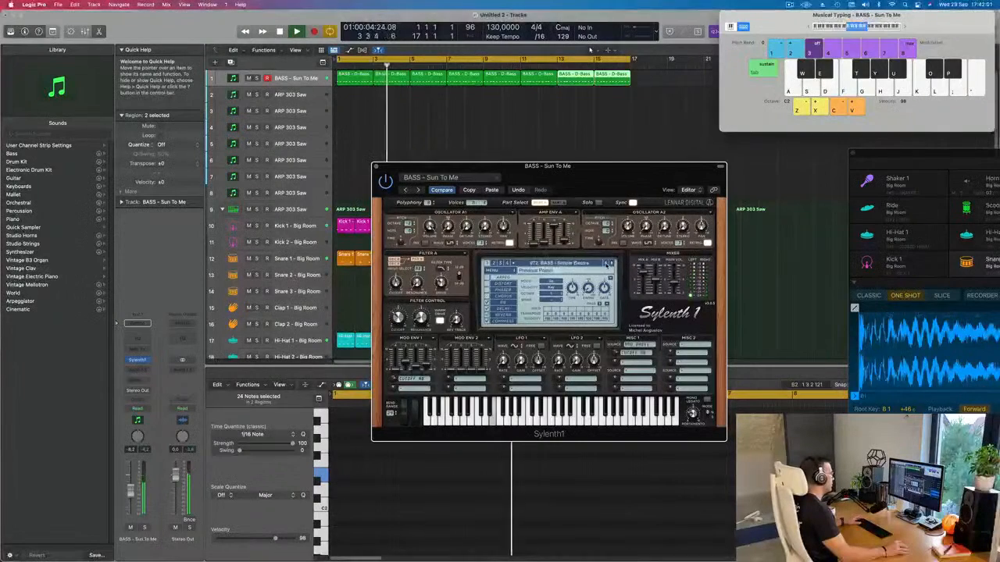
left_click(606, 264)
left_click(606, 264)
Restart playback from the beginning and slightly adjust the volume fader of the BASS - Rush track.
left_click_drag(612, 182, 618, 174)
key("Return")
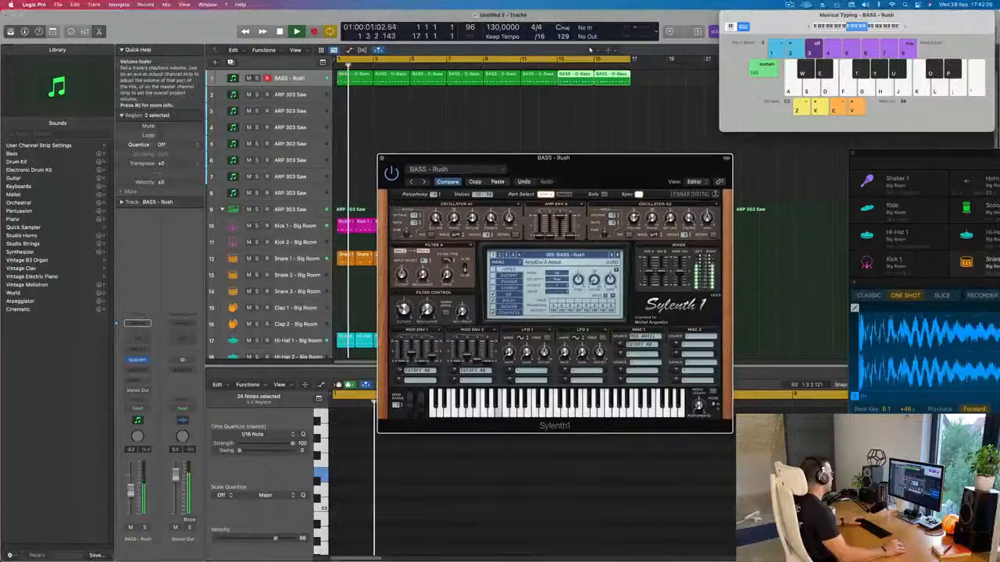
left_click_drag(130, 491, 130, 489)
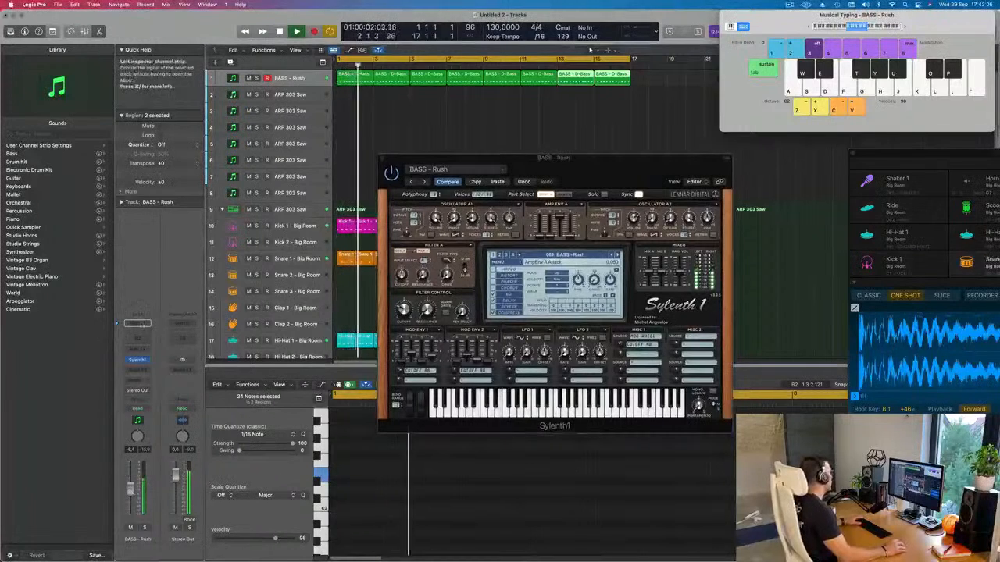
Insert a stereo Compressor after Sylenth1 on the bass track and side-chain it to Kick 1 - Big Room (Inst 9).
left_click(137, 369)
mouse_move(176, 408)
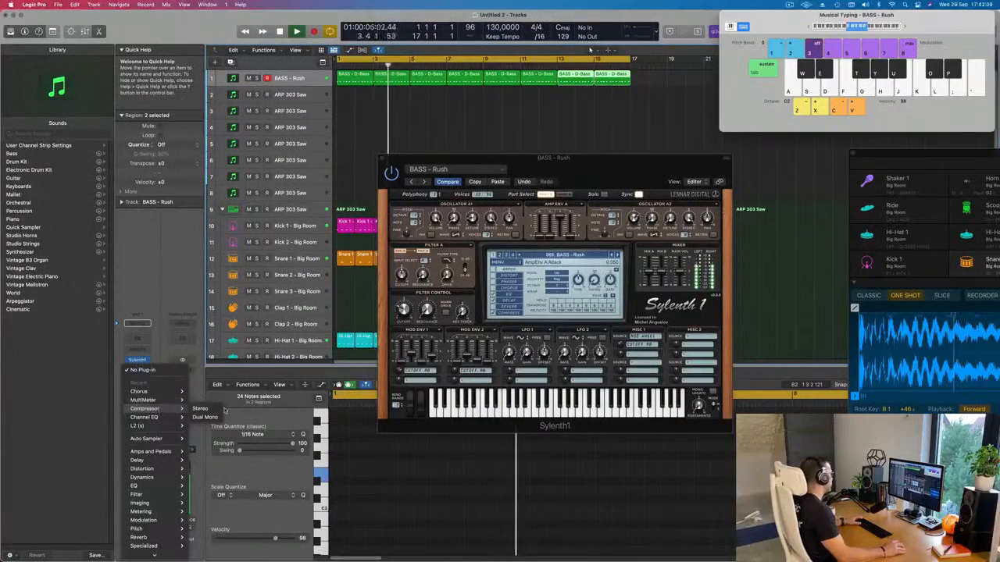
left_click(206, 410)
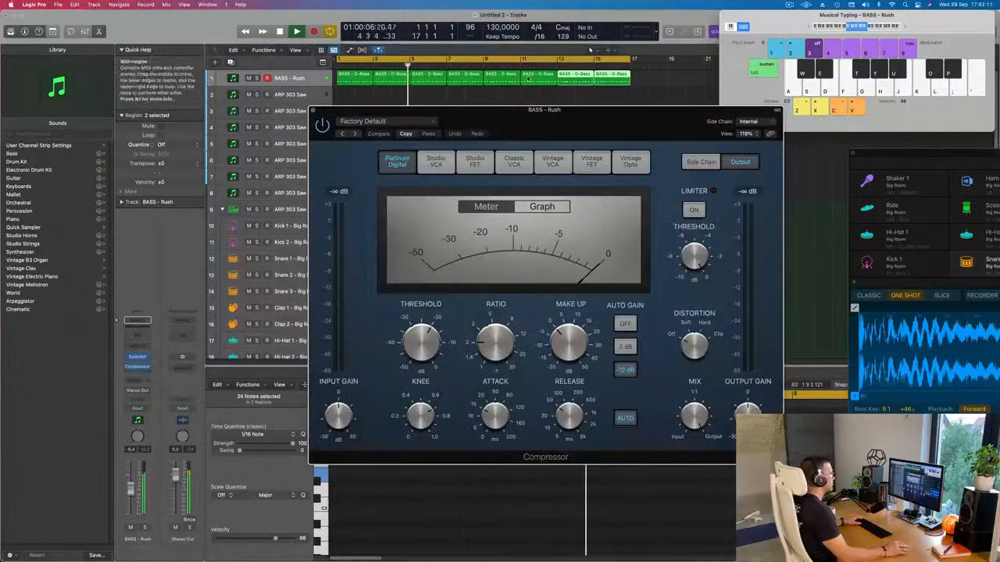
left_click(708, 115)
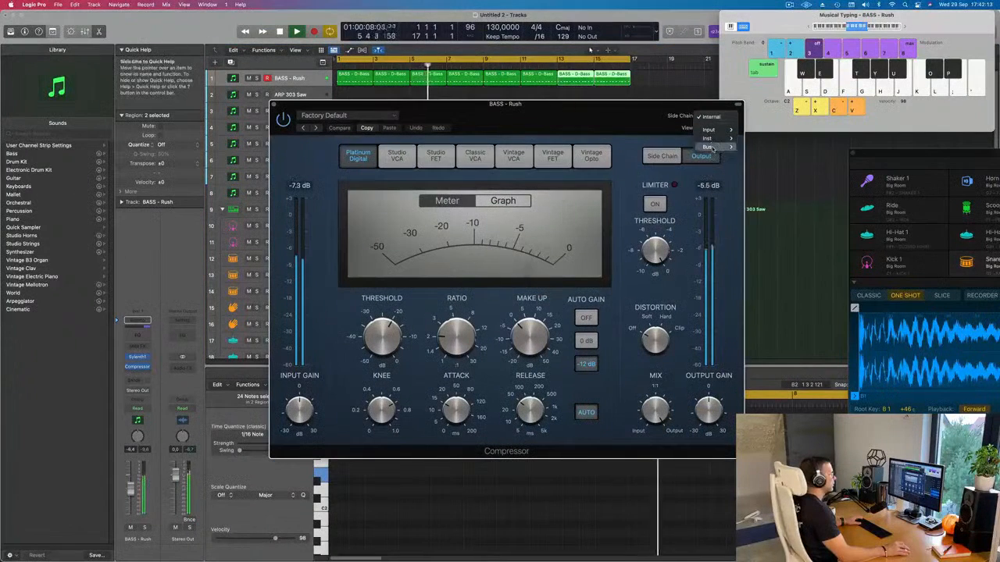
mouse_move(707, 138)
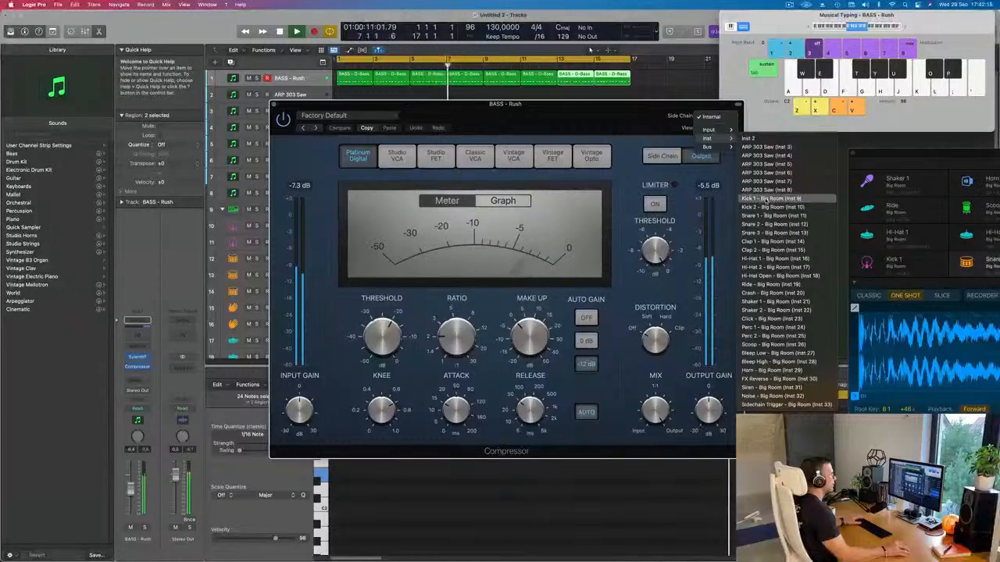
left_click(773, 198)
Adjust the compressor's attack, set its ratio to about 4.4:1, and close the compressor window.
left_click_drag(457, 410, 461, 406)
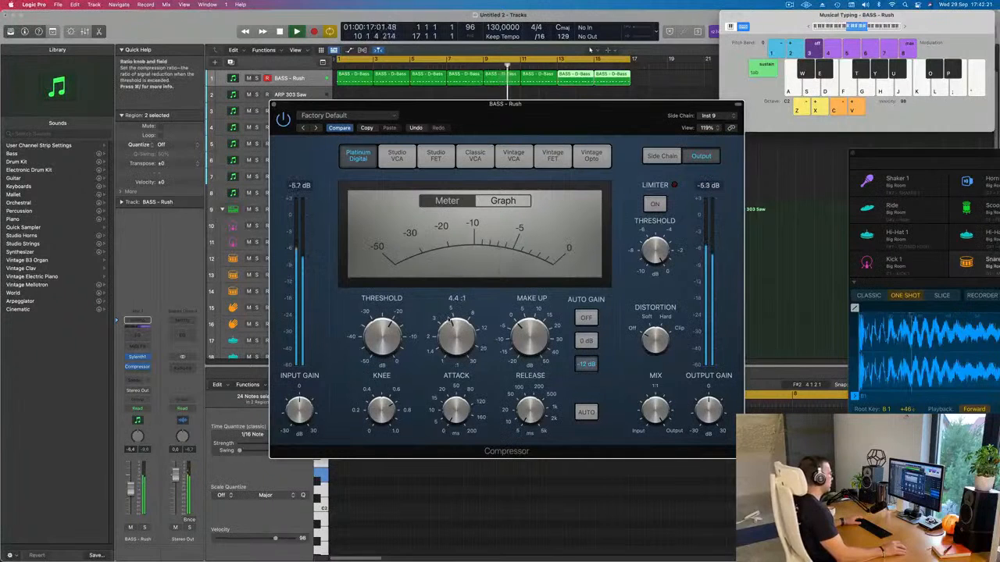
left_click_drag(450, 328, 452, 324)
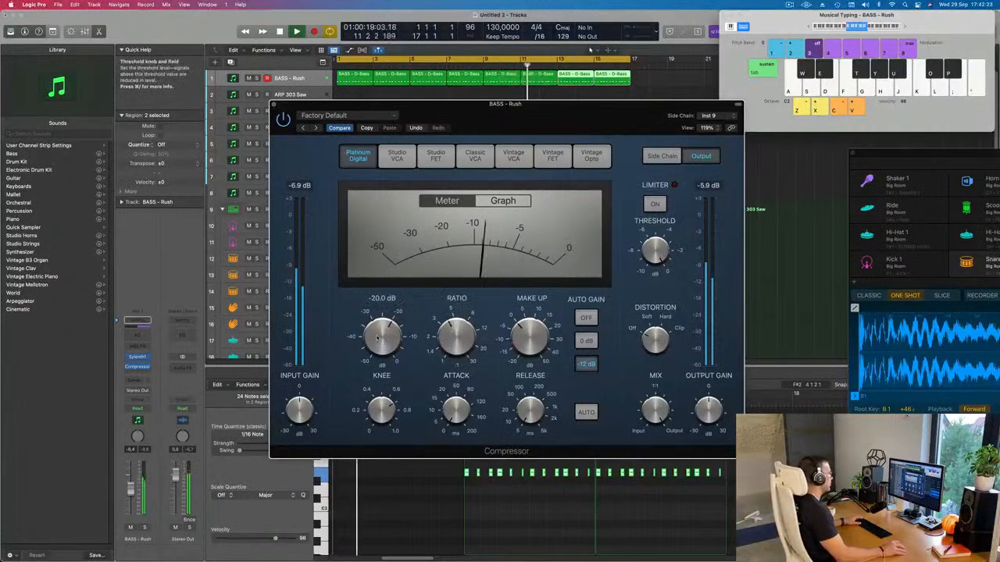
left_click(273, 105)
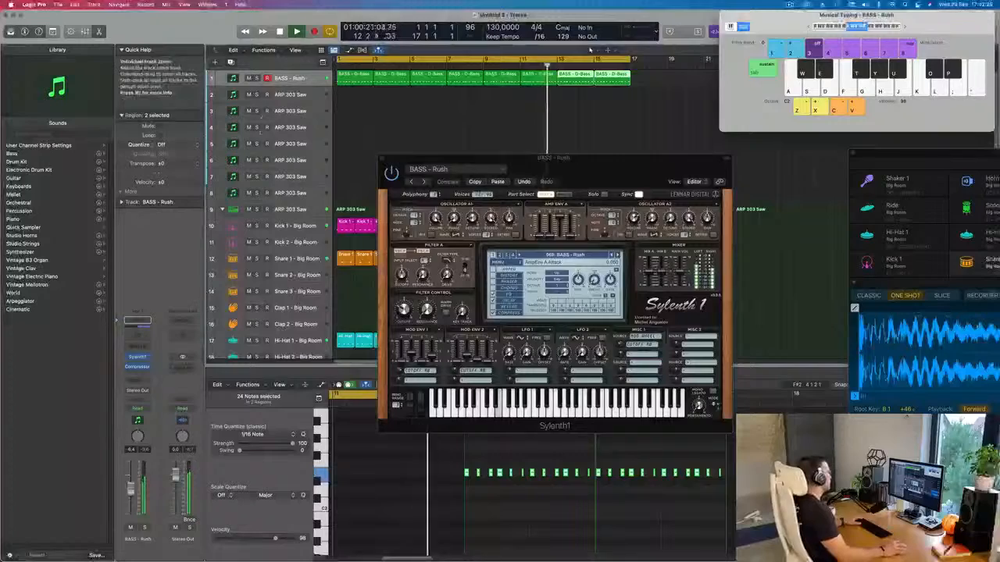
Duplicate the BASS - Rush track with its Sylenth1 and Compressor settings.
left_click_drag(618, 173, 668, 198)
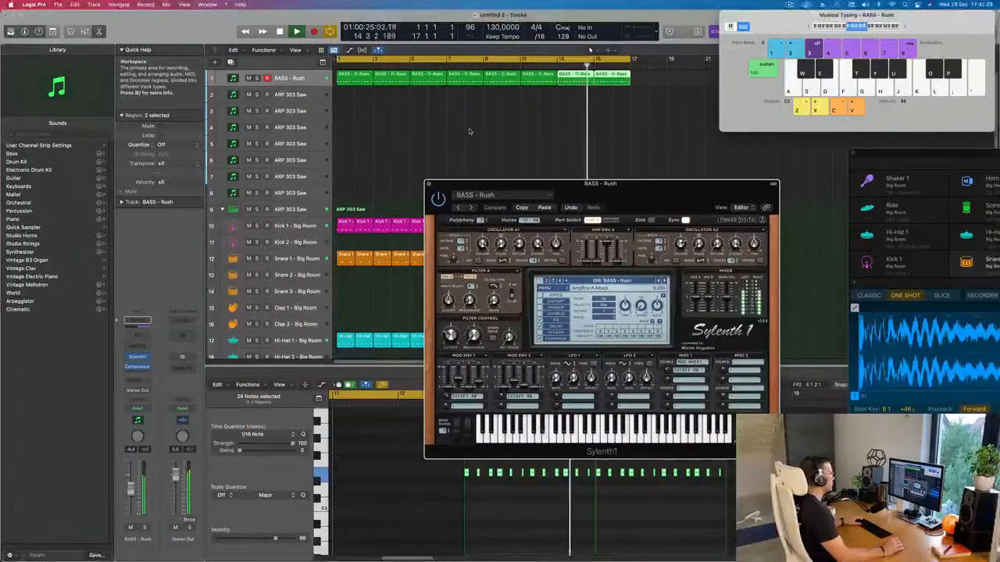
left_click(288, 80)
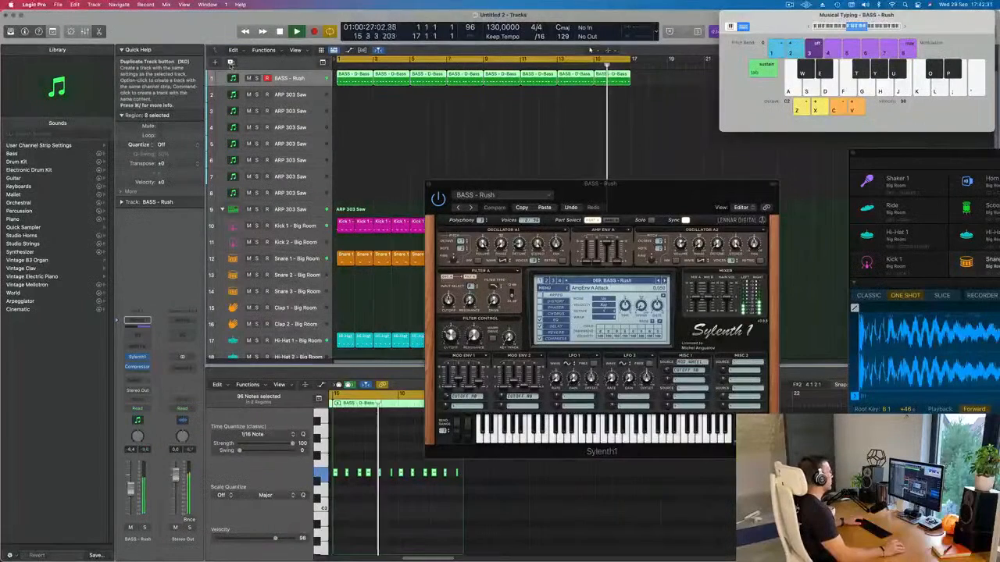
key("super+d")
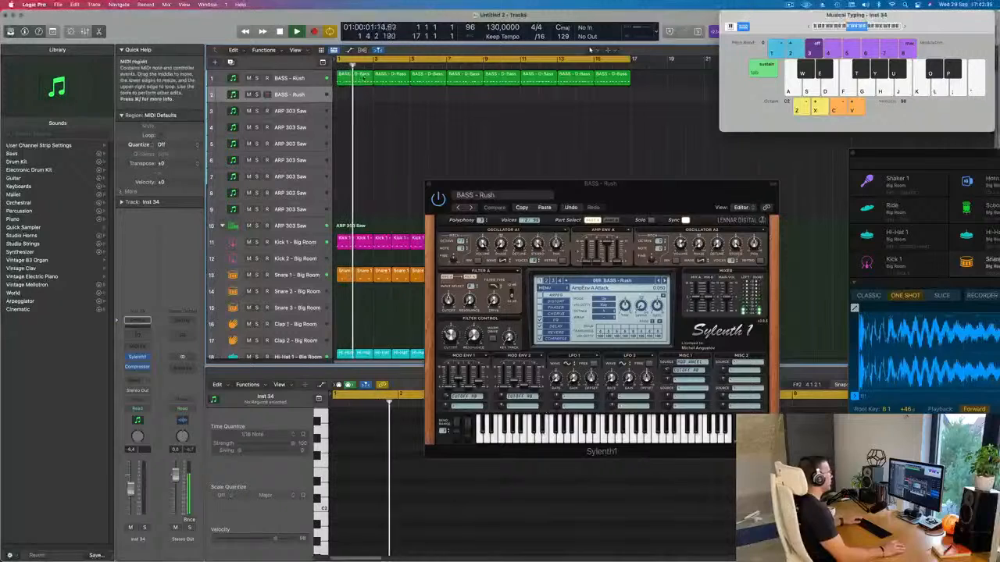
Place all eight bass regions on the duplicated track, keeping only the first two-bar region on the original track.
left_click(305, 79)
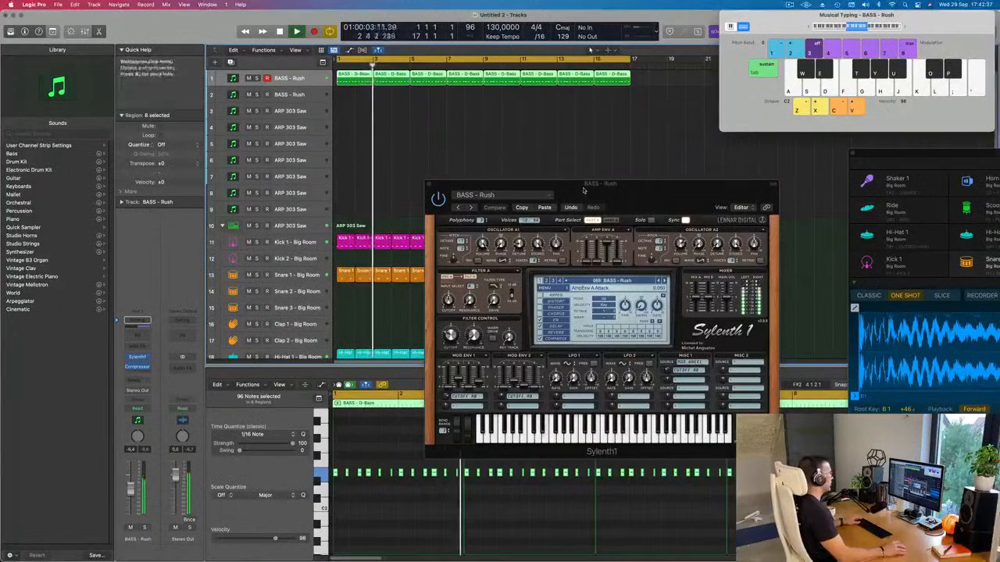
mouse_move(356, 74)
left_mouse_down()
mouse_move(356, 91)
mouse_move(356, 77)
left_mouse_up()
left_click(356, 90)
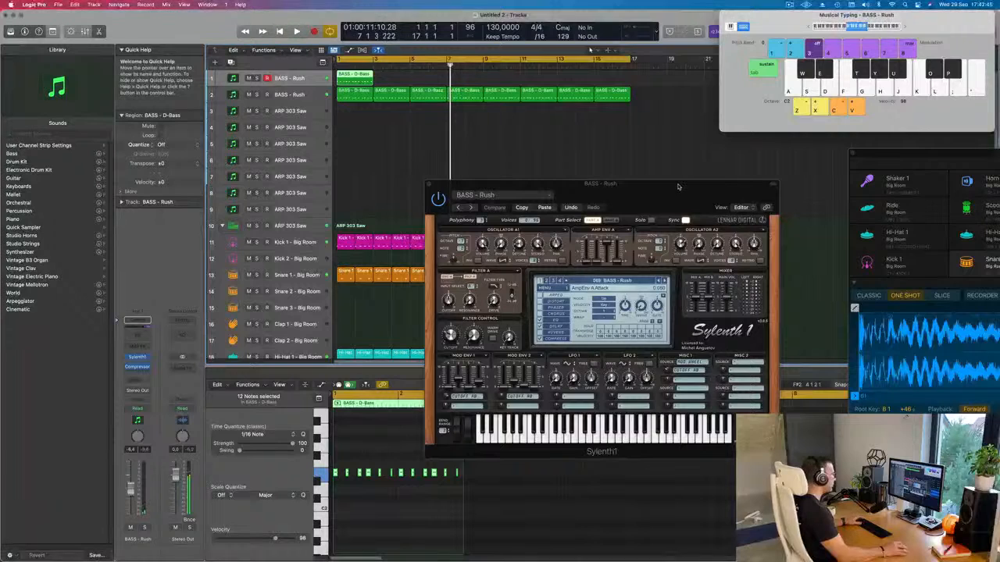
Paste the copied BASS - Feelin Good settings into the first track's Sylenth1 and play from the beginning.
left_click(545, 207)
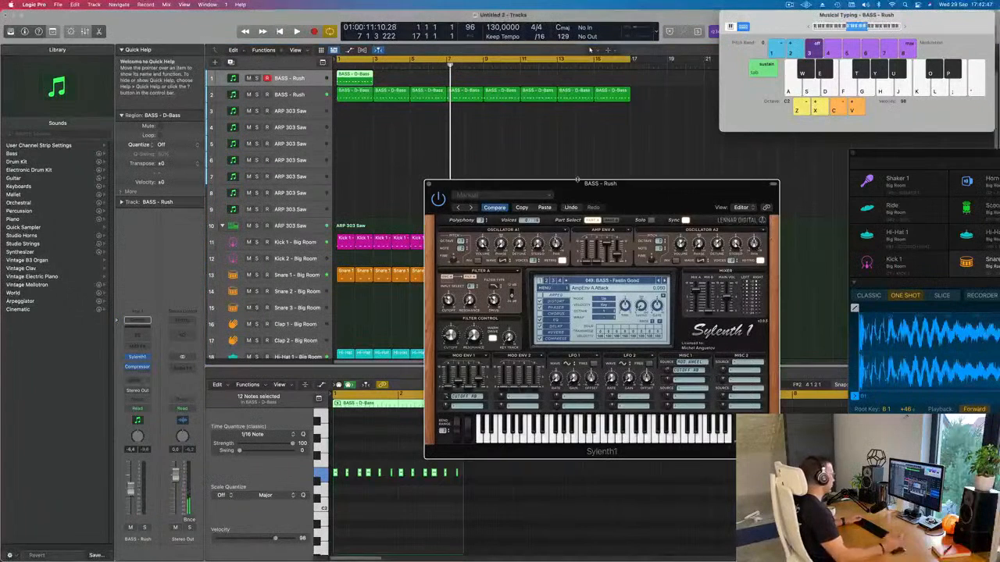
key("Return")
key("space")
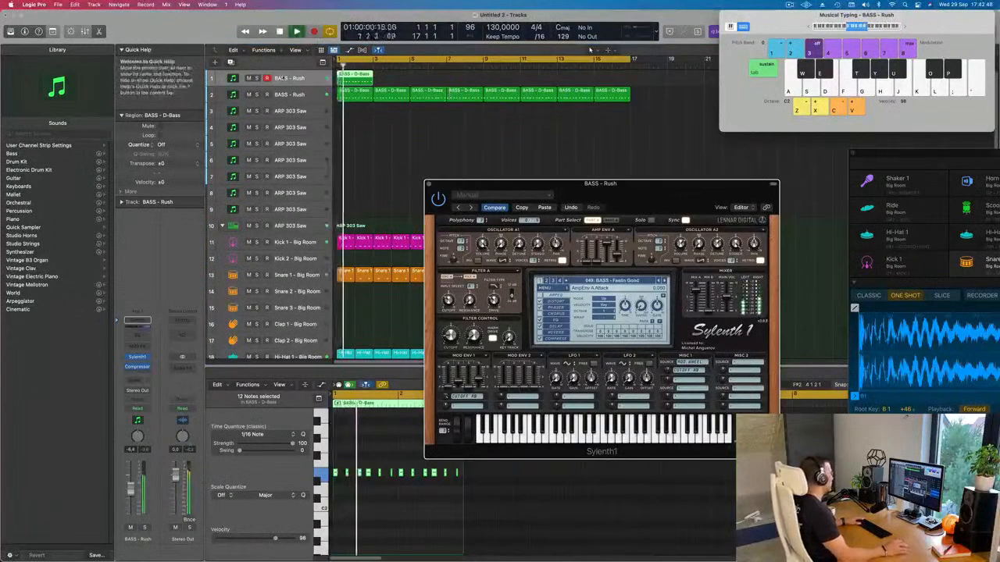
Solo the first bass track to hear it, unsolo it, mute the second bass track, and replay from the beginning.
left_click(256, 78)
key("Return")
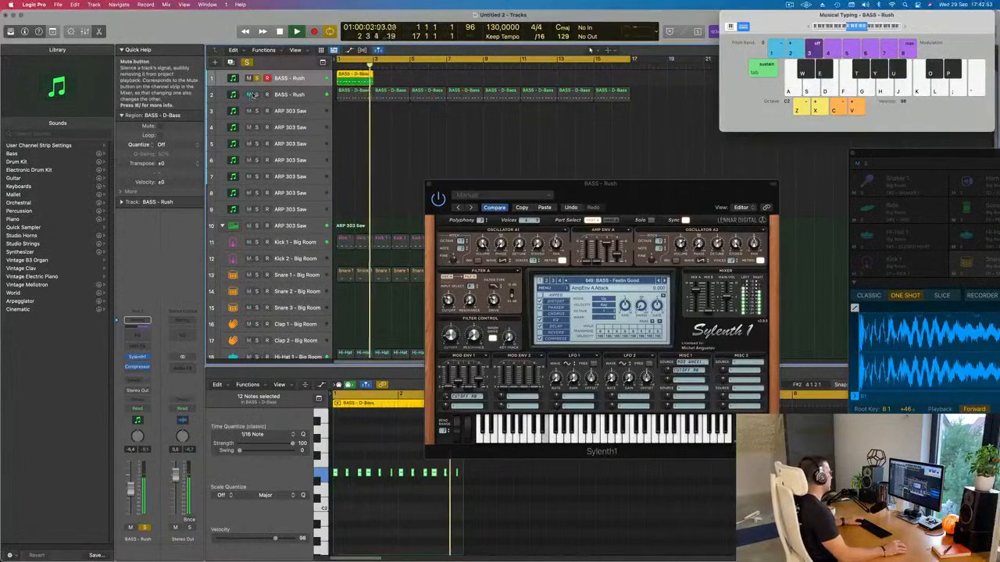
left_click(256, 78)
key("Return")
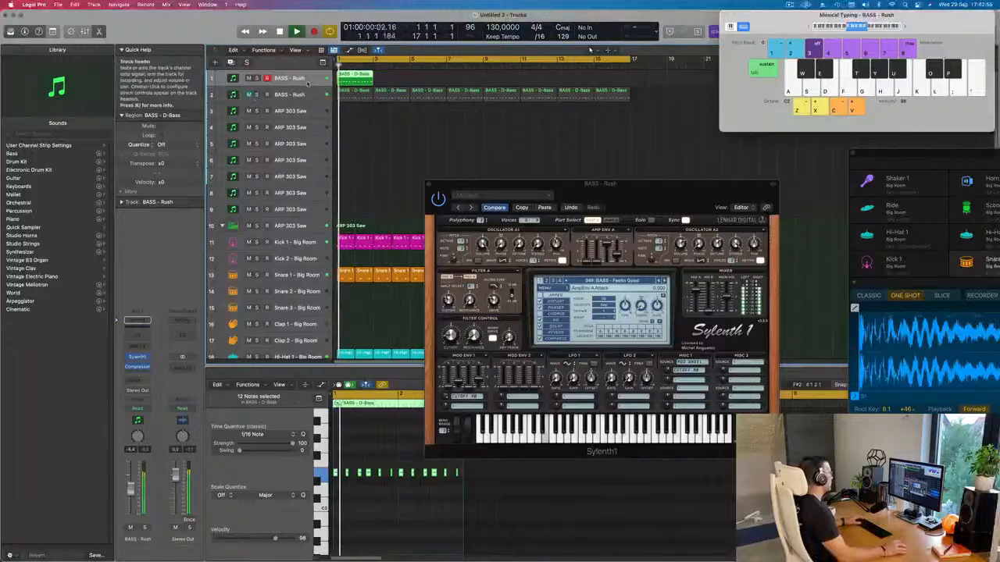
key("Return")
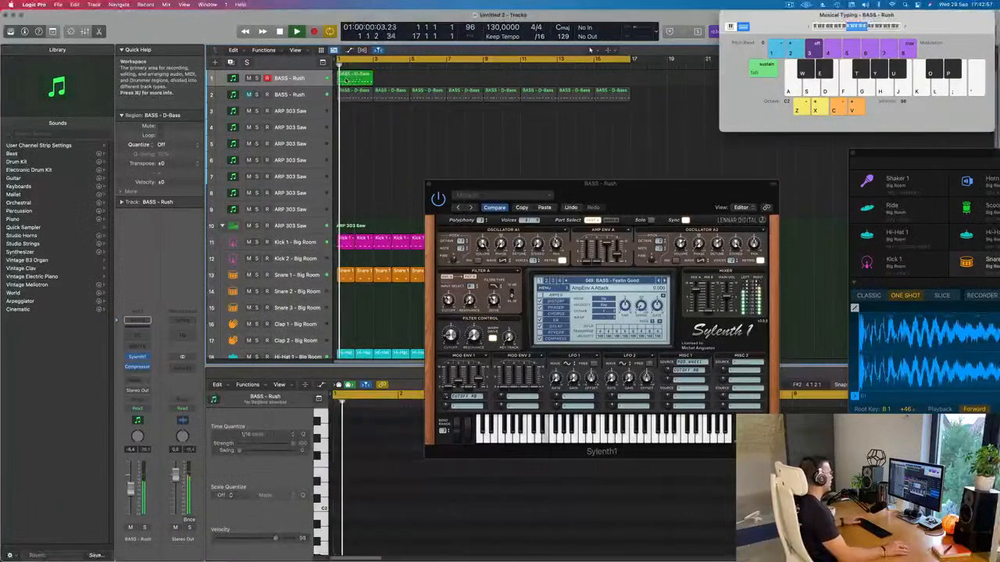
Repeat the two-bar bass region on the first BASS - Rush track until it fills all 16 bars.
key("super+r")
key("super+r")
key("super+r")
key("super+r")
key("super+r")
key("super+r")
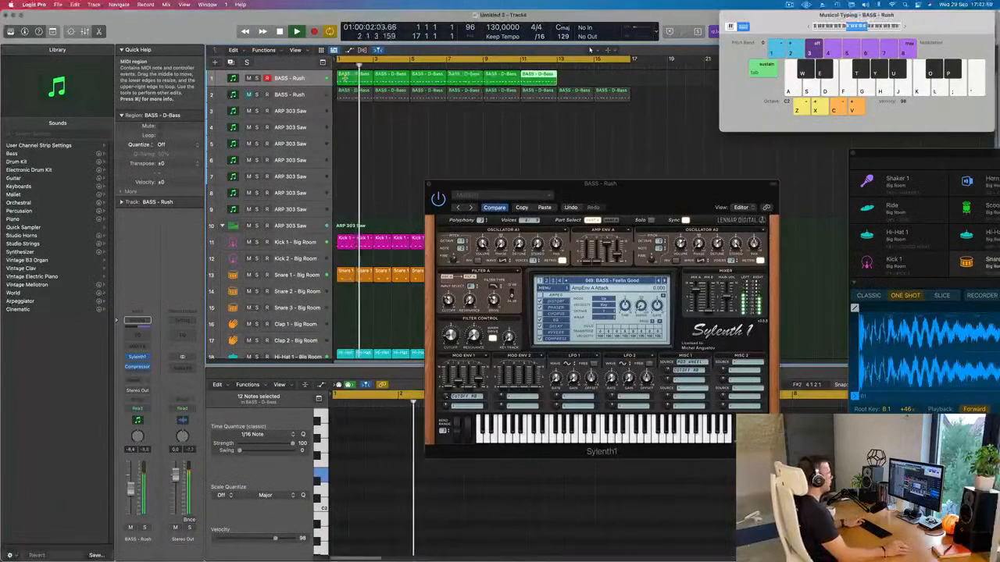
Unmute the second bass track, replay both basses from the beginning, and mute the first bass track.
left_click(248, 94)
key("Return")
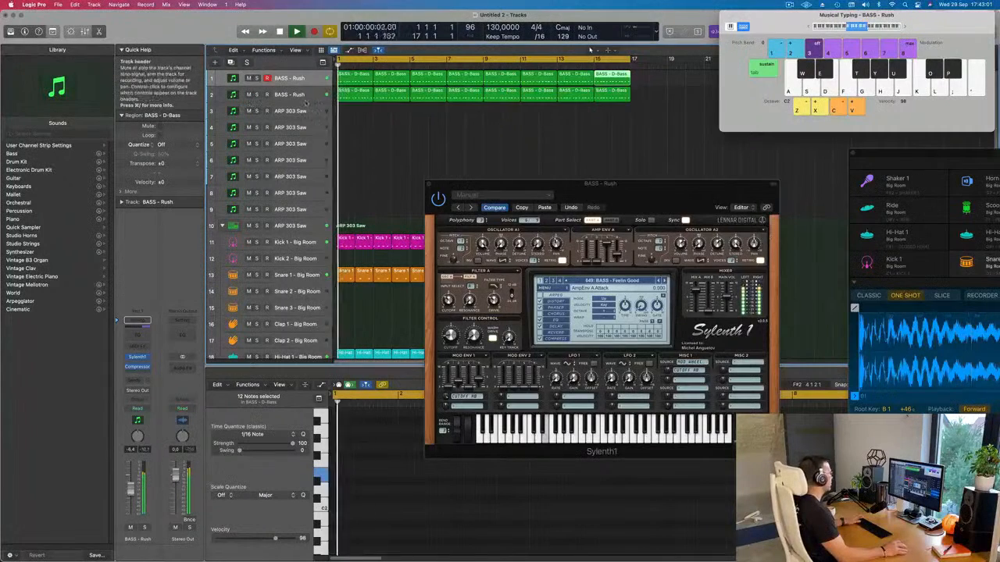
key("super+Left")
key("super+Left")
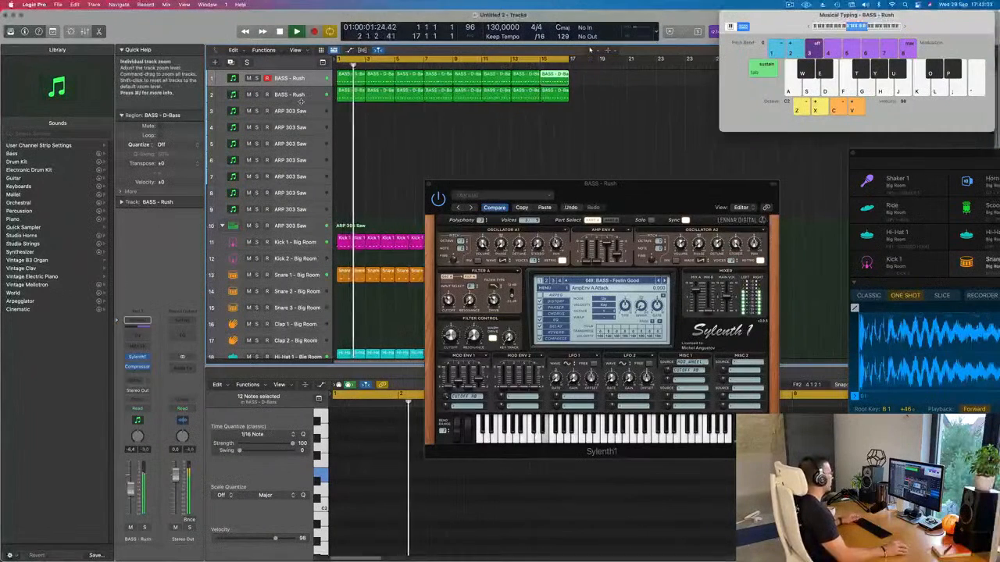
left_click(249, 78)
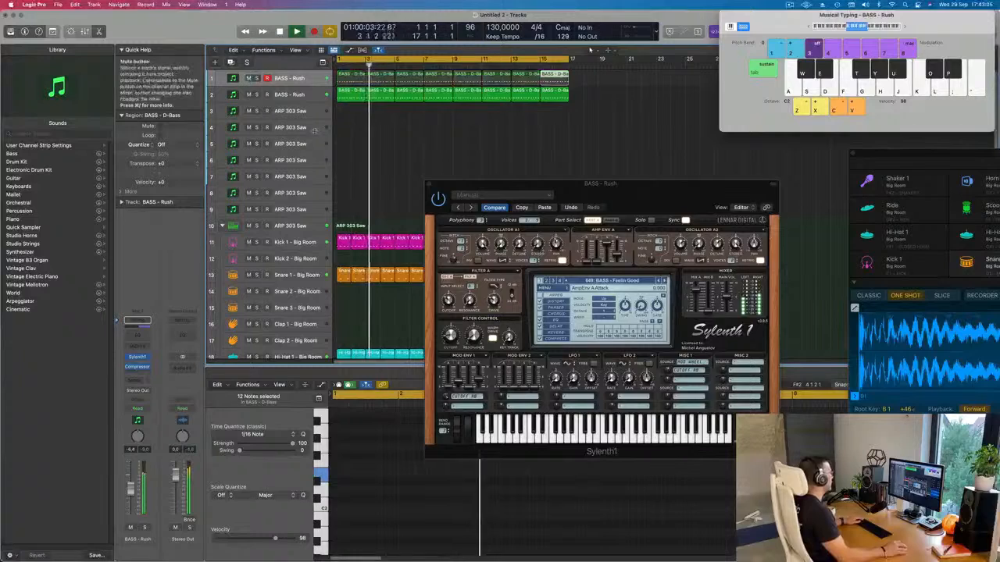
Select the second bass track and adjust the Filter Control cutoff in the open BASS - Feelin Good Sylenth1.
left_click(317, 100)
left_click_drag(516, 188, 531, 170)
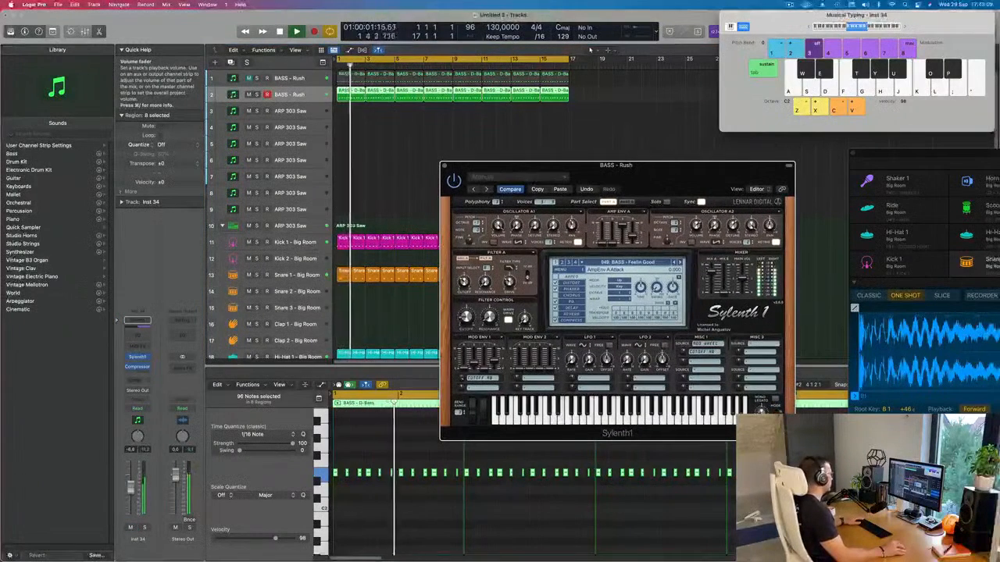
key("space")
left_click_drag(467, 320, 467, 335)
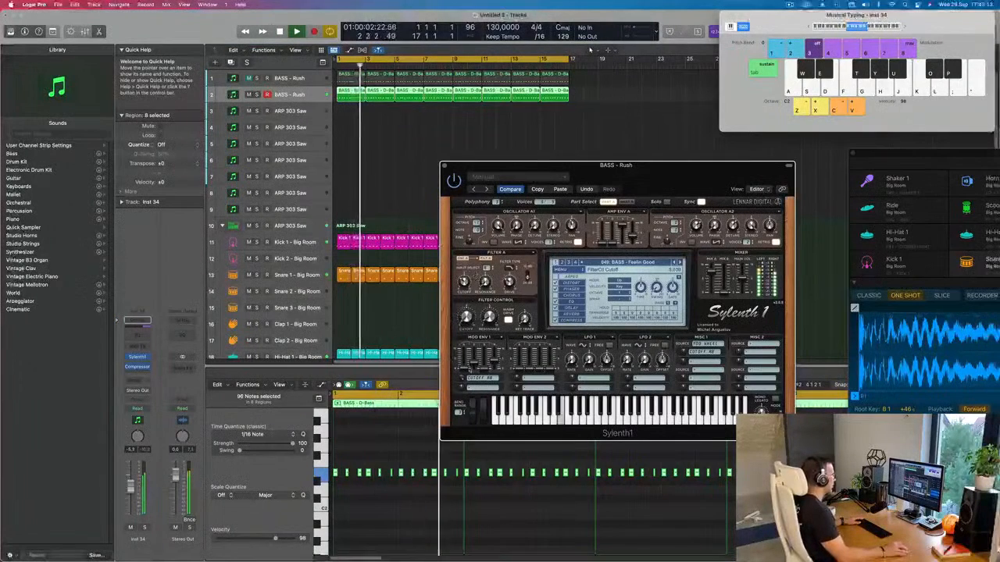
left_click(310, 95)
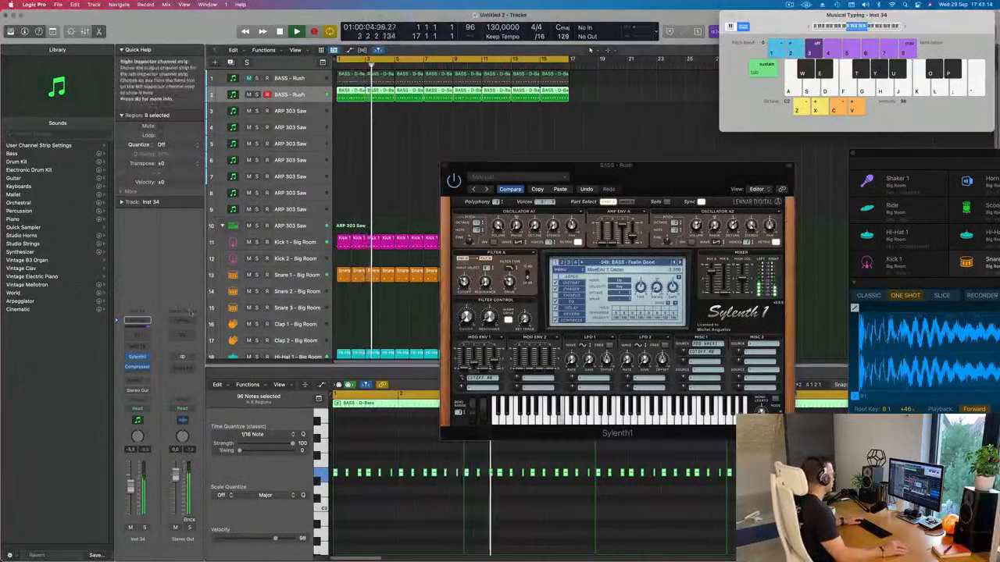
Check the second bass track's Sylenth1 settings, close both Sylenth1 windows, and replay from the beginning.
left_click(138, 358)
key("Return")
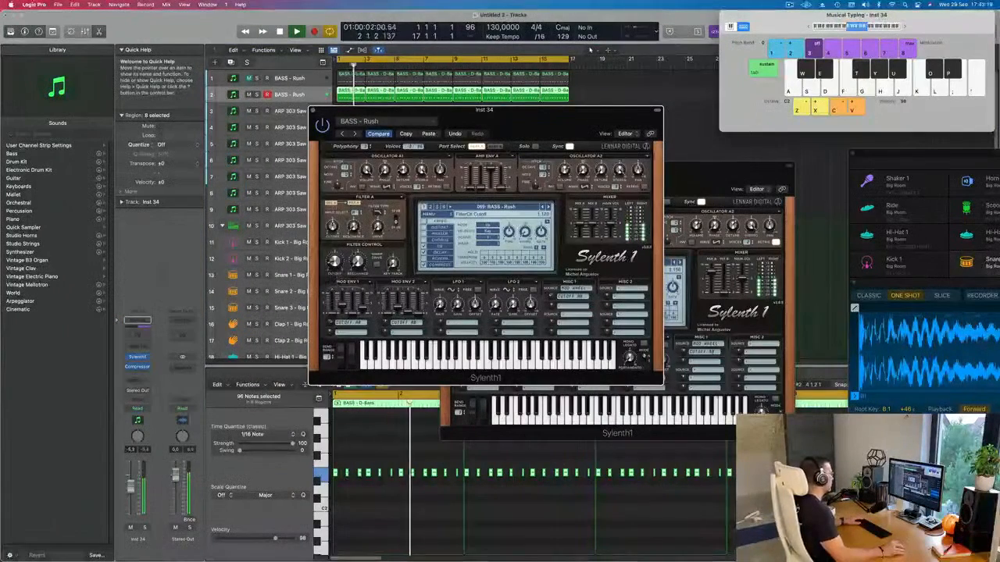
left_click_drag(350, 115, 494, 163)
left_click(458, 159)
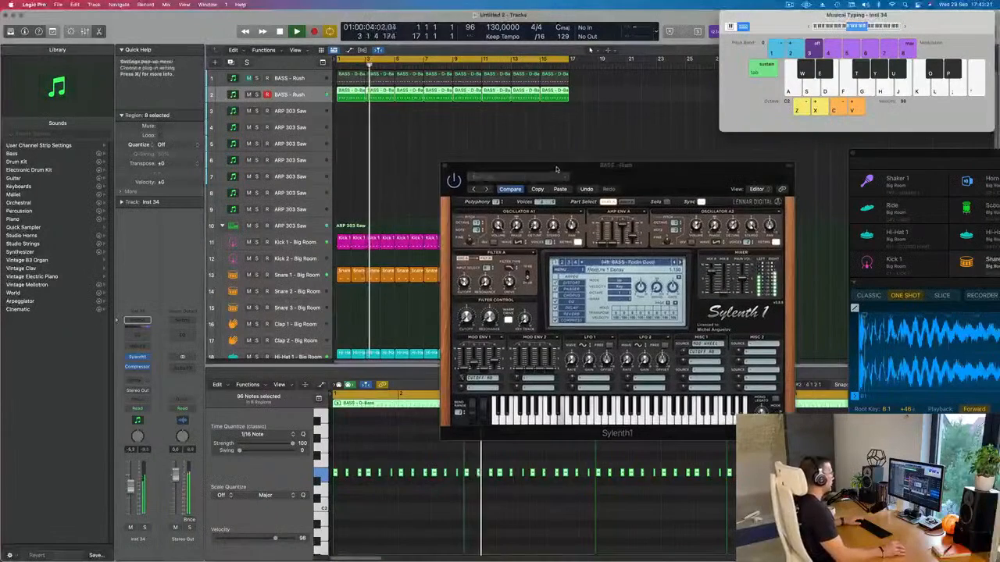
left_click_drag(602, 165, 582, 169)
left_click(423, 168)
key("Return")
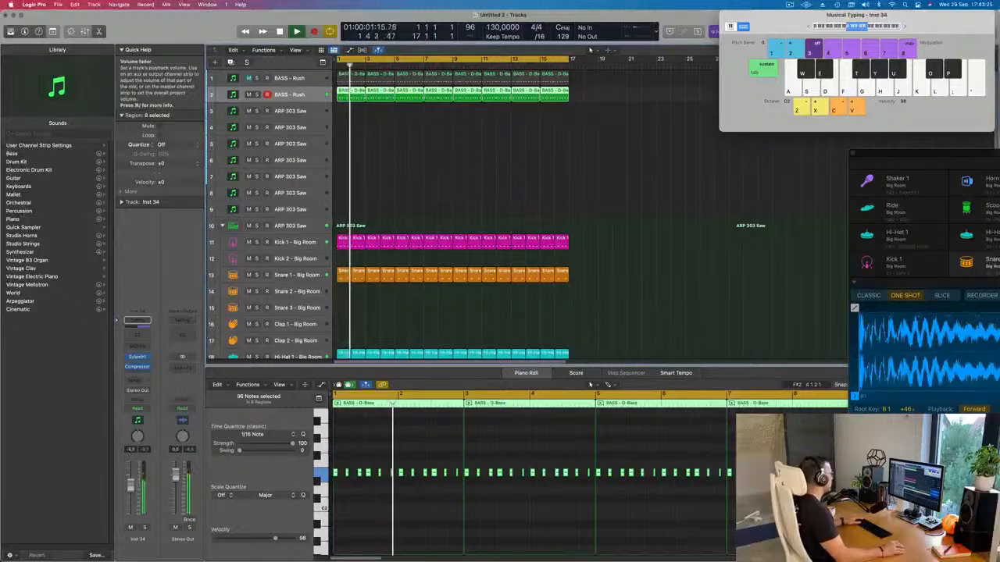
key("Return")
key("space")
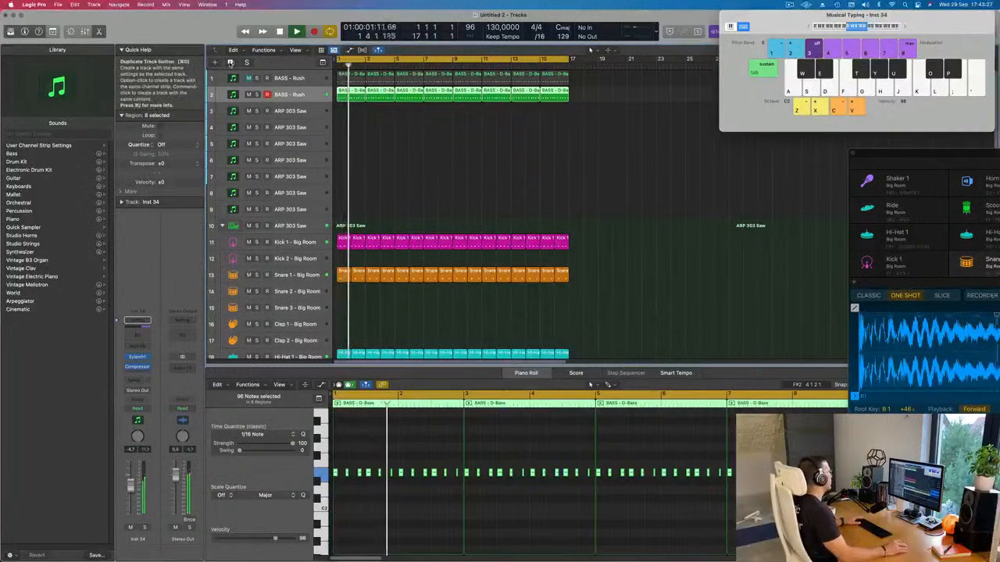
Duplicate the second BASS - Rush track with its settings and add a Bus 5 send to the new track.
key("super+d")
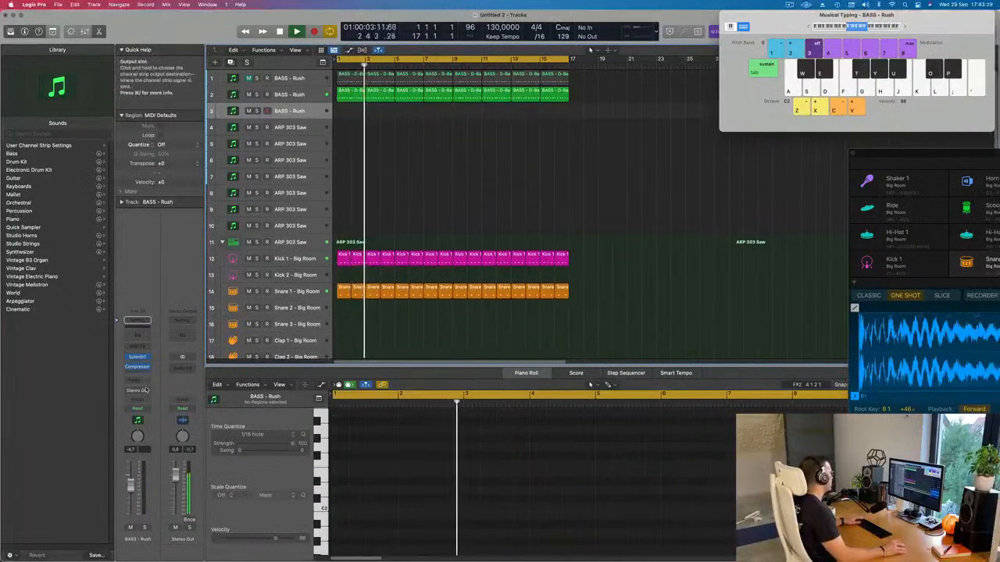
left_click(137, 381)
mouse_move(145, 395)
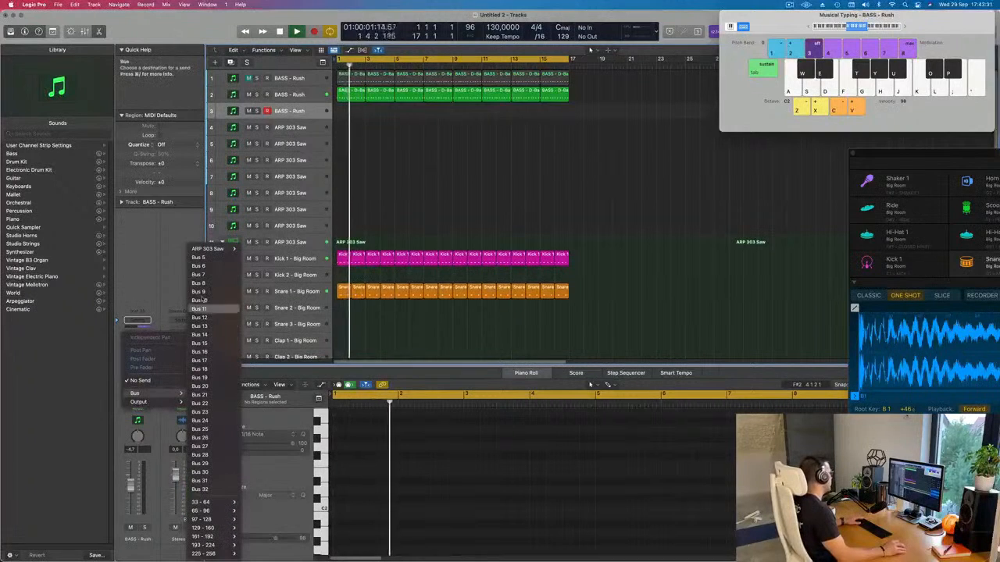
left_click(200, 257)
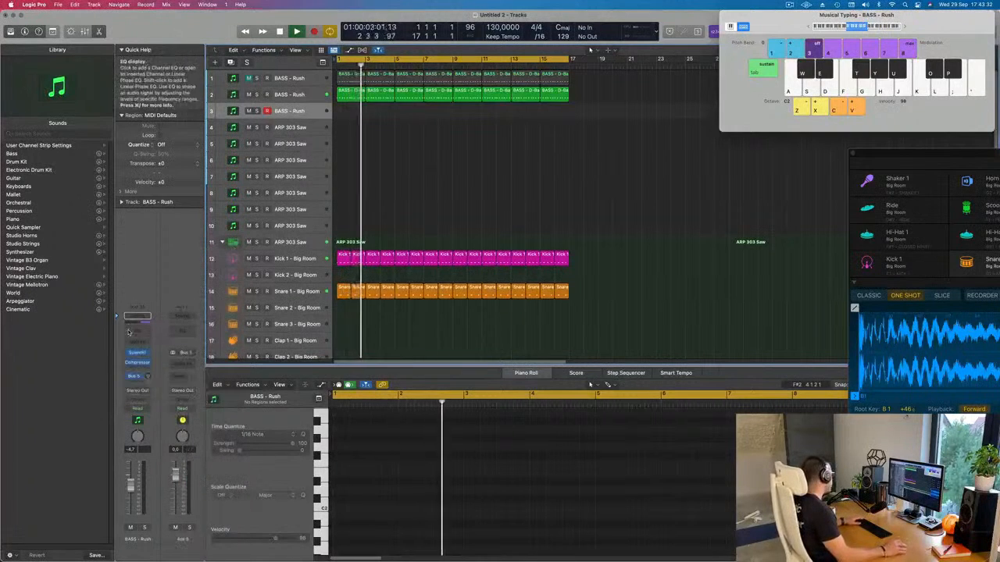
Insert a stereo SilverVerb on Aux 5 and load its "grandiose" preset.
left_click(182, 364)
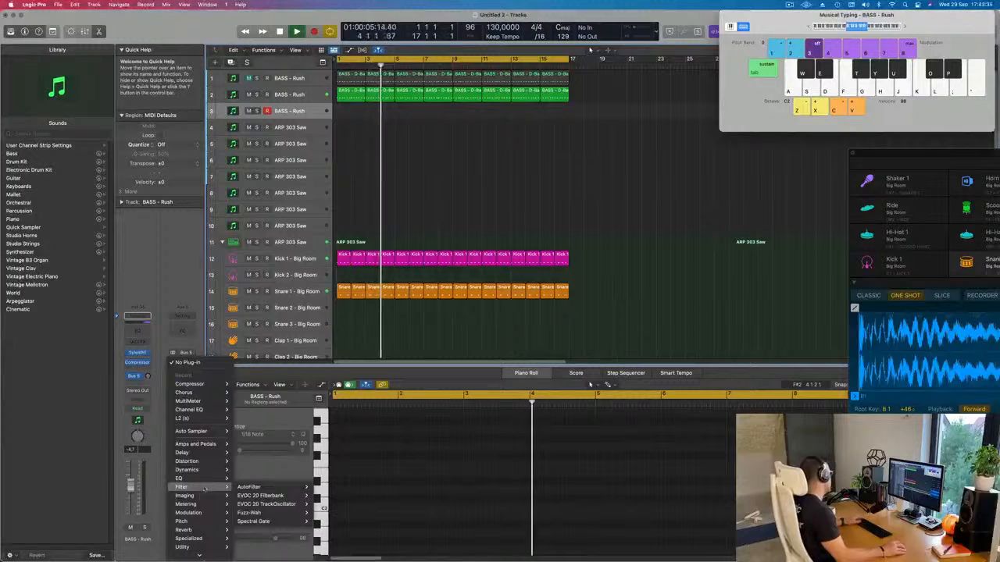
mouse_move(188, 530)
left_click(250, 544)
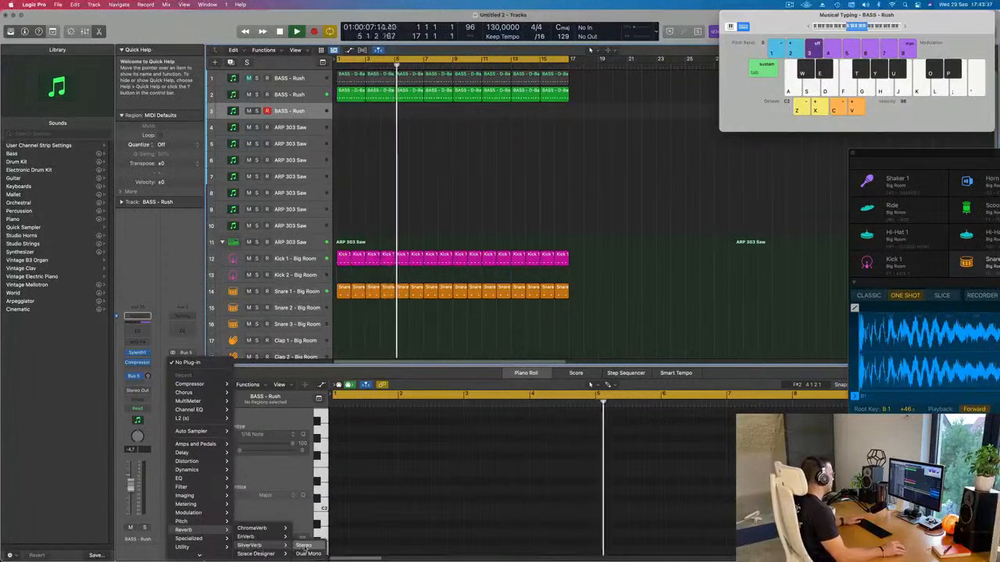
left_click_drag(519, 132, 580, 141)
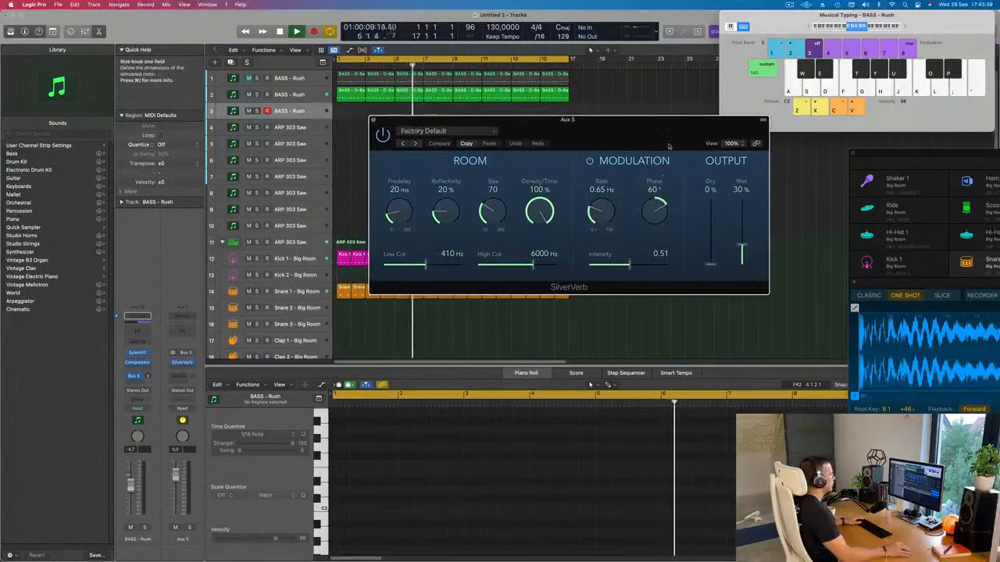
left_click(425, 130)
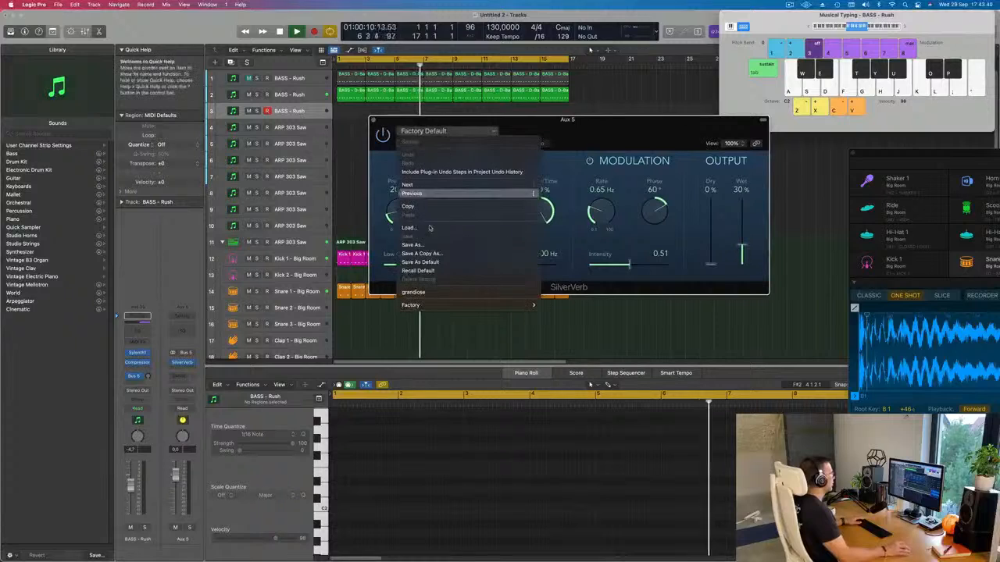
left_click(414, 291)
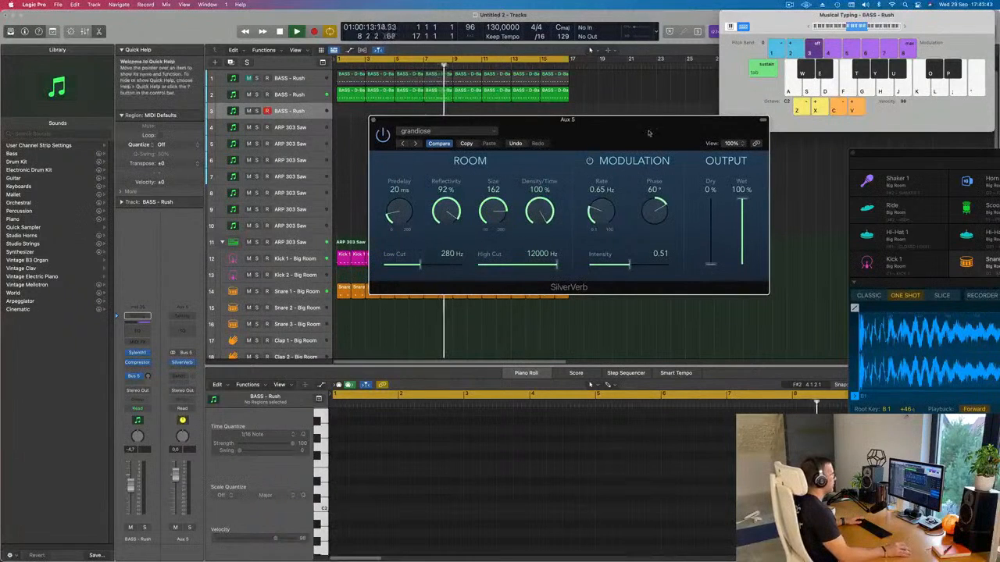
left_click(373, 120)
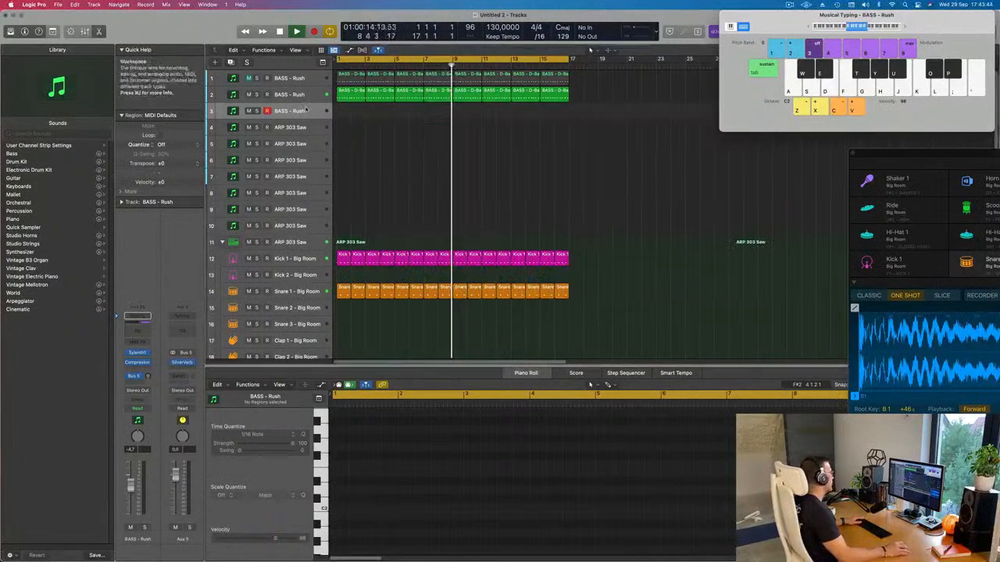
Load the PAD - Air Pad preset from Sylenth1's second bank on the third track.
left_click(135, 353)
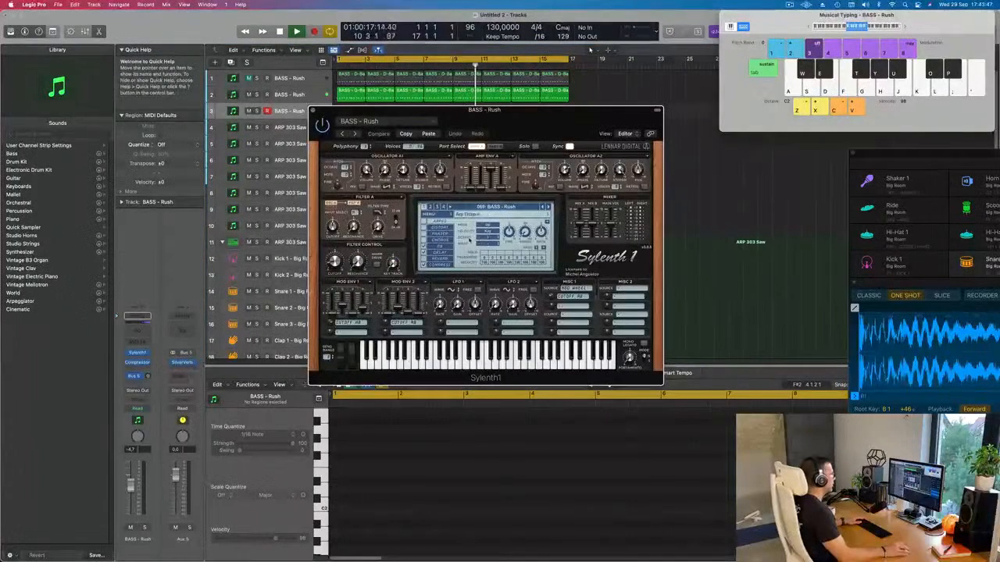
left_click(521, 207)
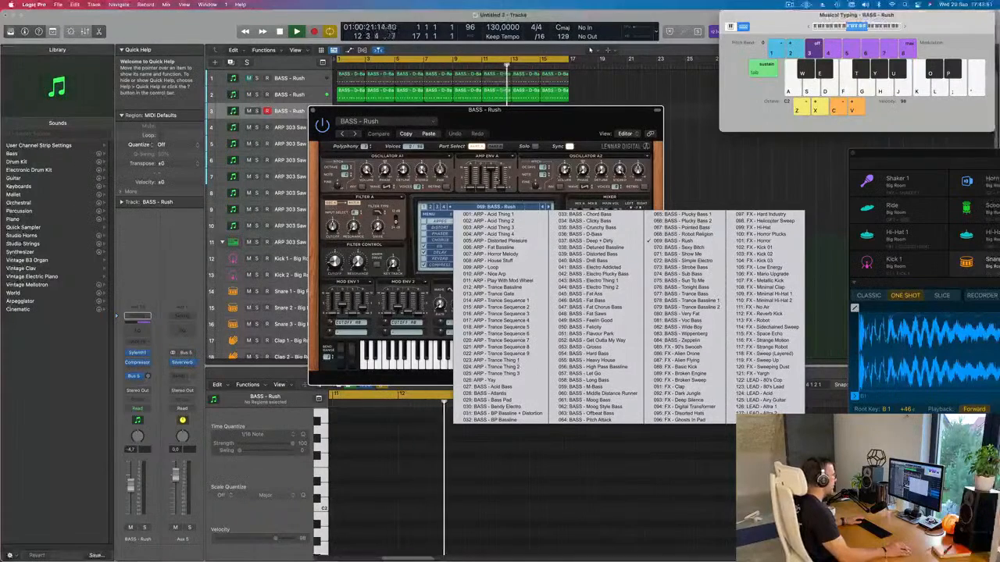
left_click(431, 209)
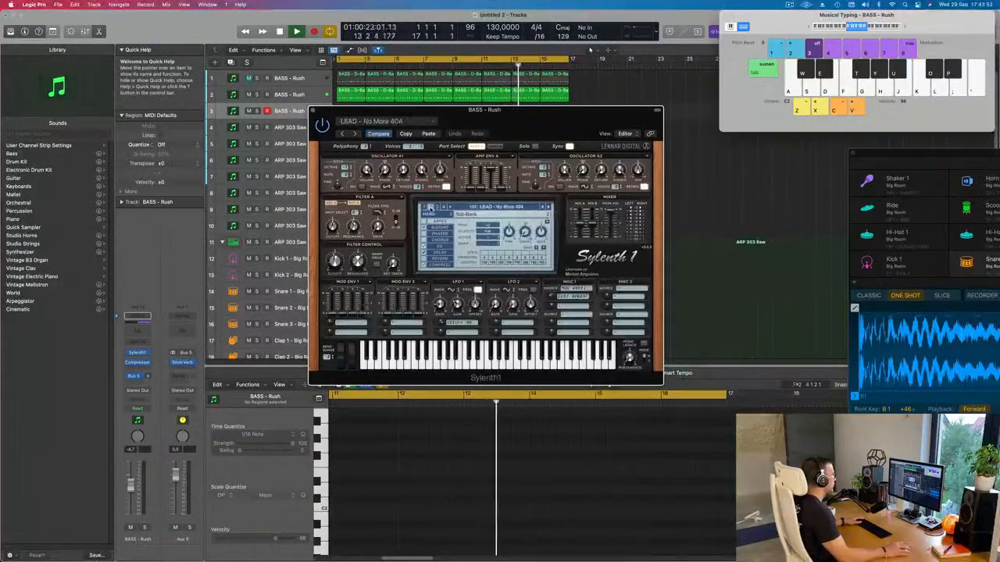
left_click(473, 206)
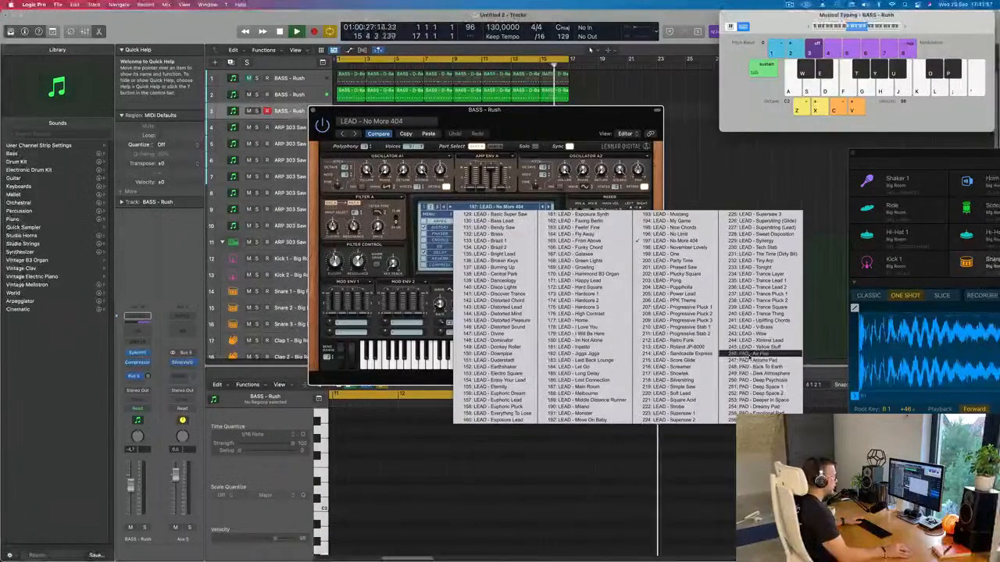
left_click(747, 353)
left_click_drag(552, 127, 706, 197)
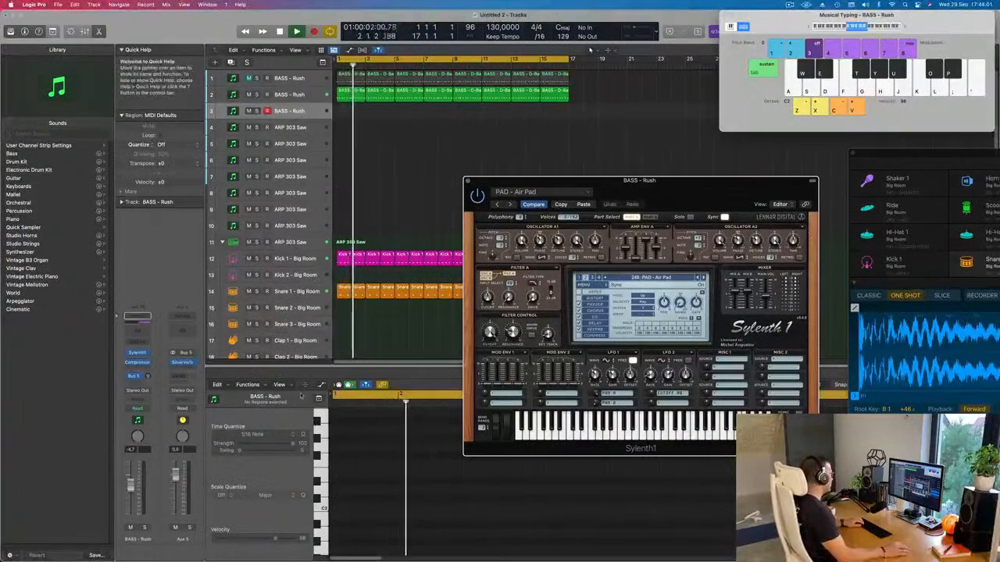
Turn up the third track's Bus 5 send and lower its volume fader to -11.6 dB.
left_click(148, 376)
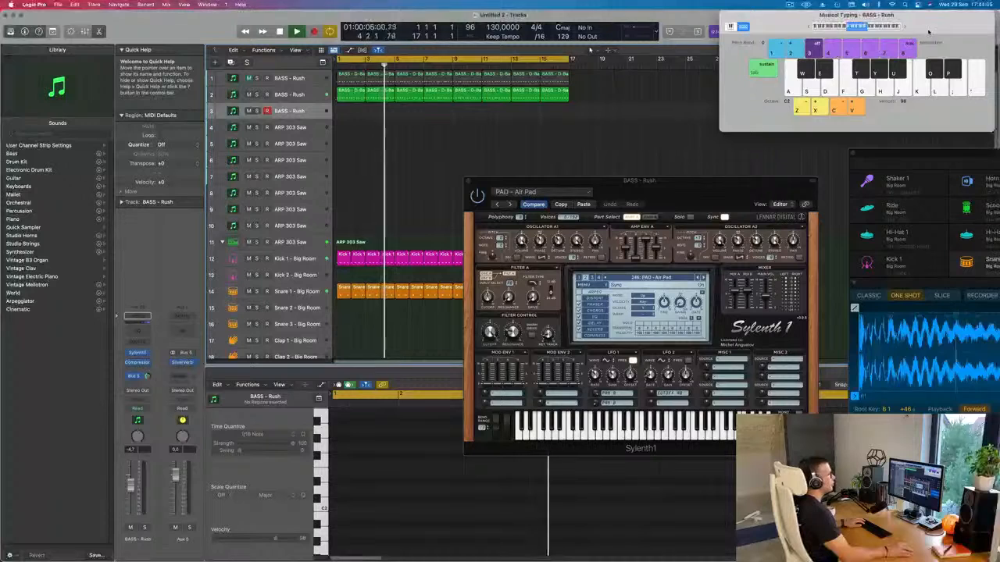
left_click_drag(904, 25, 860, 52)
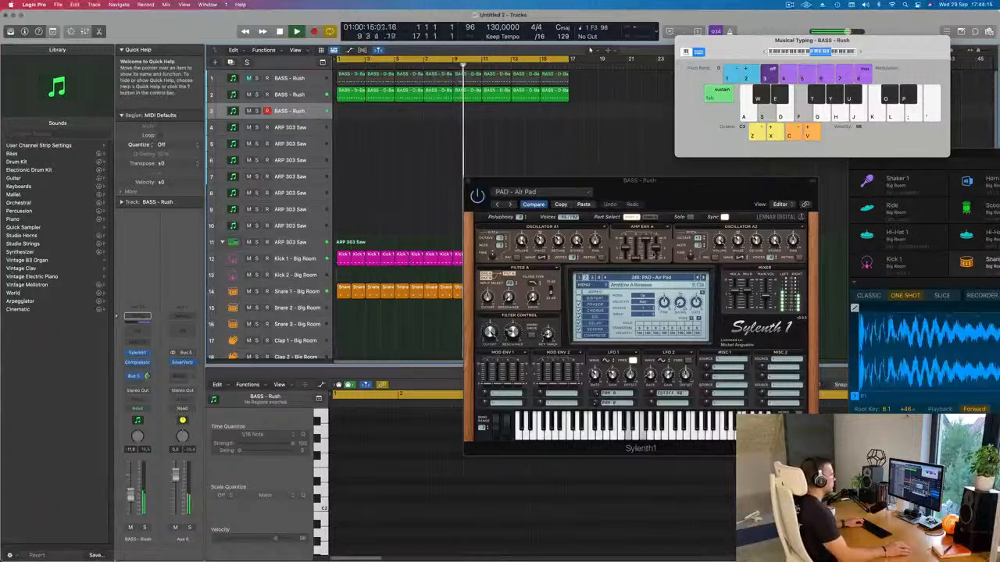
left_click_drag(717, 189, 622, 209)
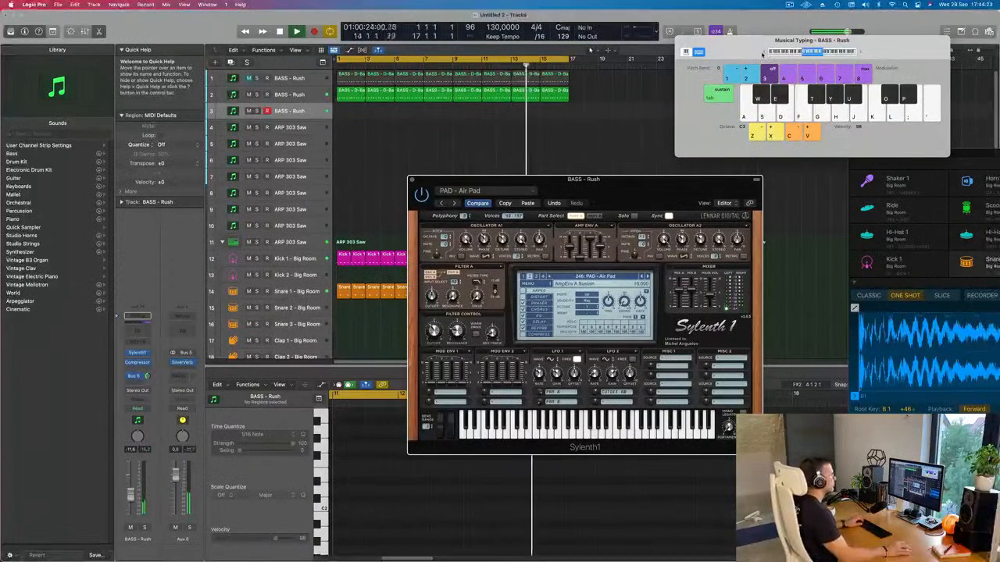
Play test notes on Musical Typing to audition the Air Pad sound over the beat.
key("s")
key("f")
left_click_drag(664, 179, 653, 114)
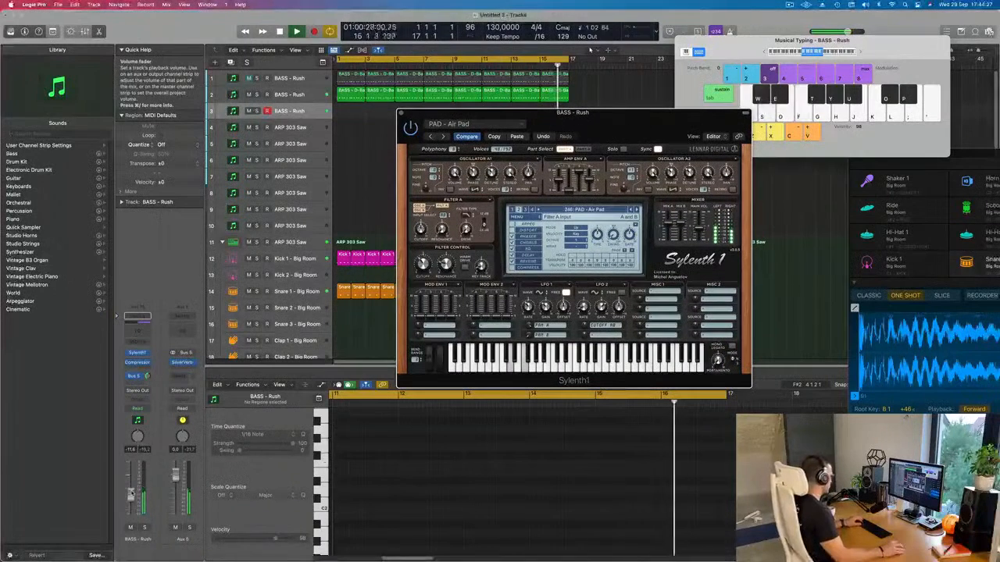
key("a")
key("d")
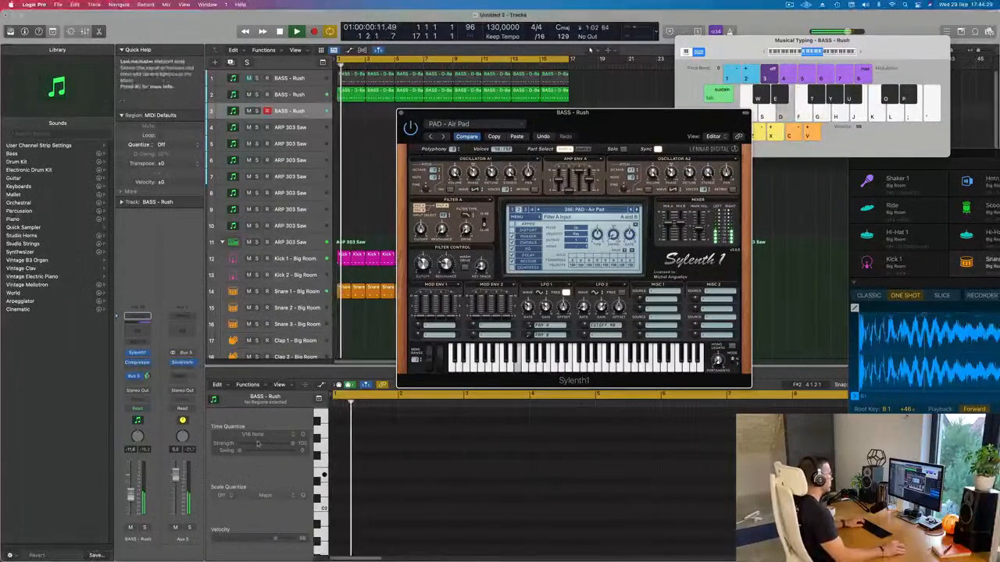
Audition the following Sylenth1 pad presets with held notes, ending on PAD - Deeper in Space.
left_click(636, 209)
key("d")
key("g")
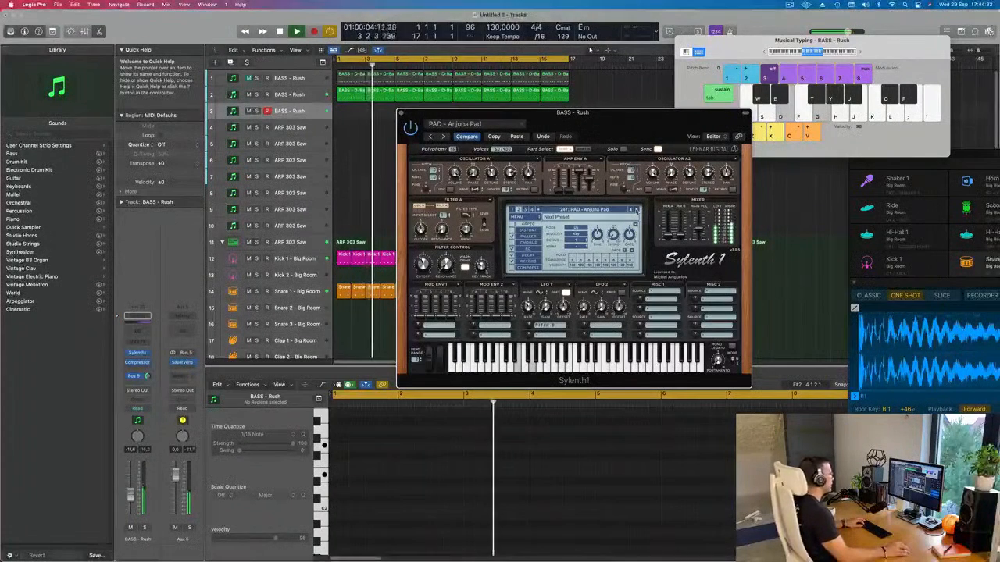
left_click(637, 209)
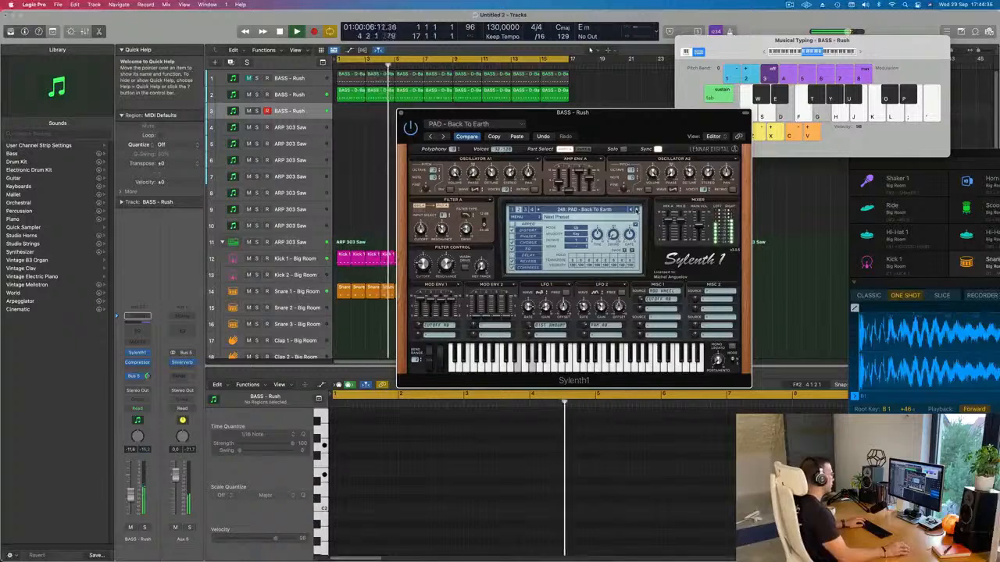
left_click(636, 209)
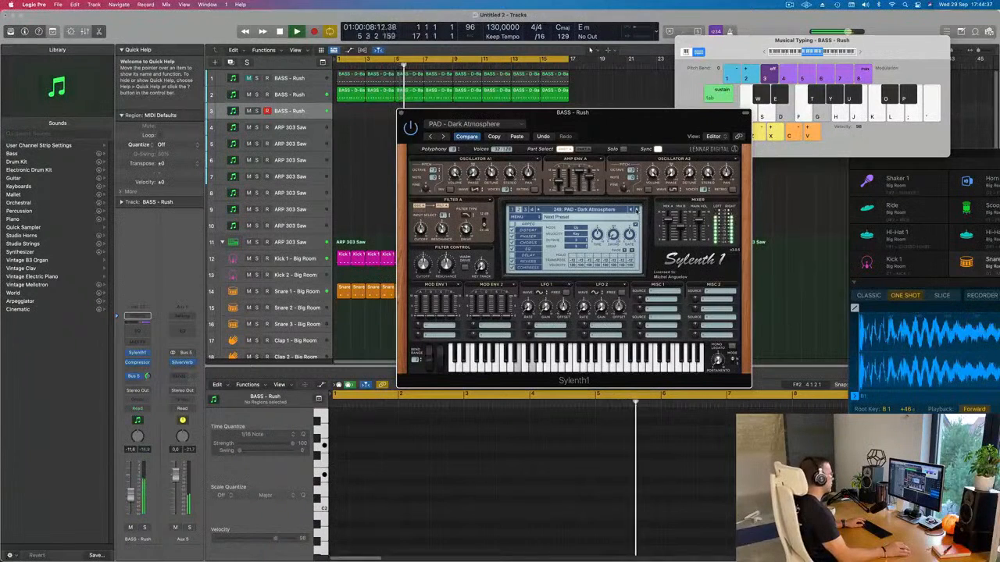
left_click(636, 209)
left_click(637, 209)
left_click(636, 210)
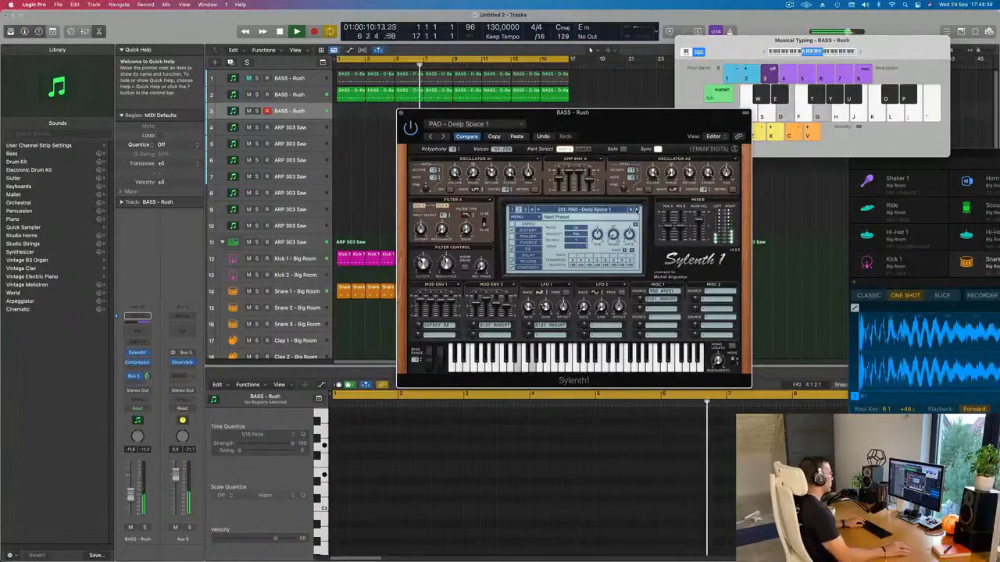
left_click(637, 210)
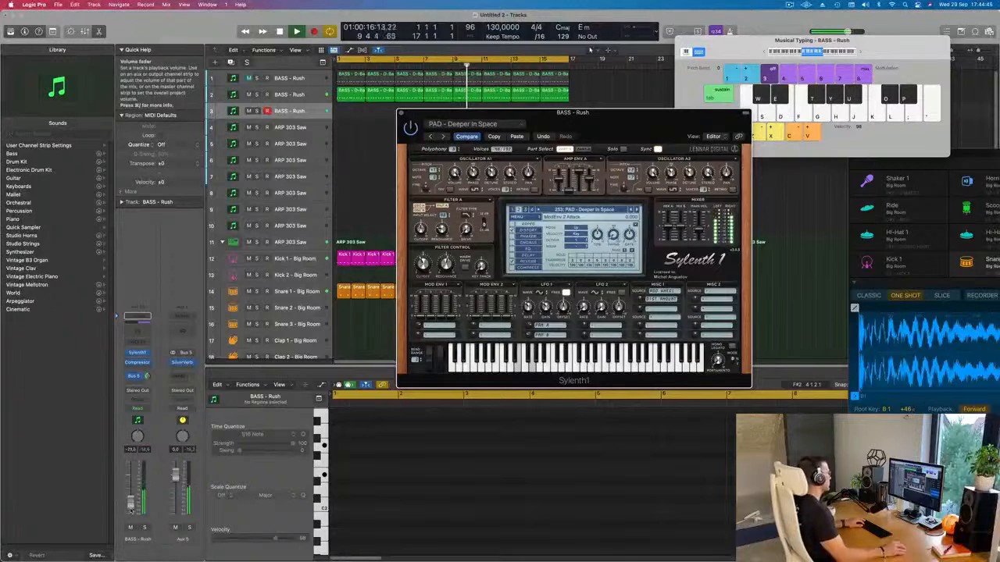
Lower the third track's volume to about -22.5 dB and record two sustained chords on it from bar 1 with Musical Typing.
left_click_drag(131, 512, 131, 514)
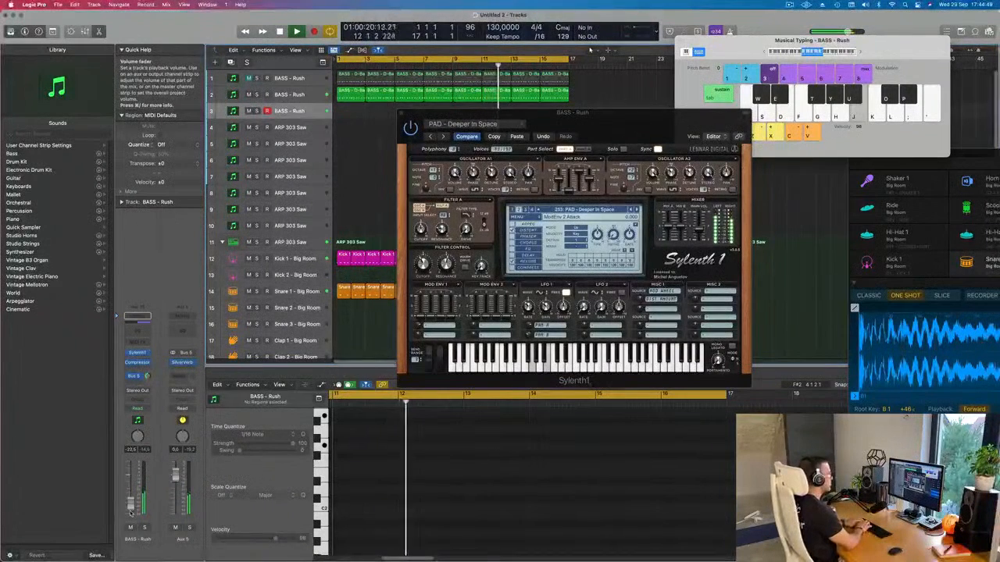
key("j")
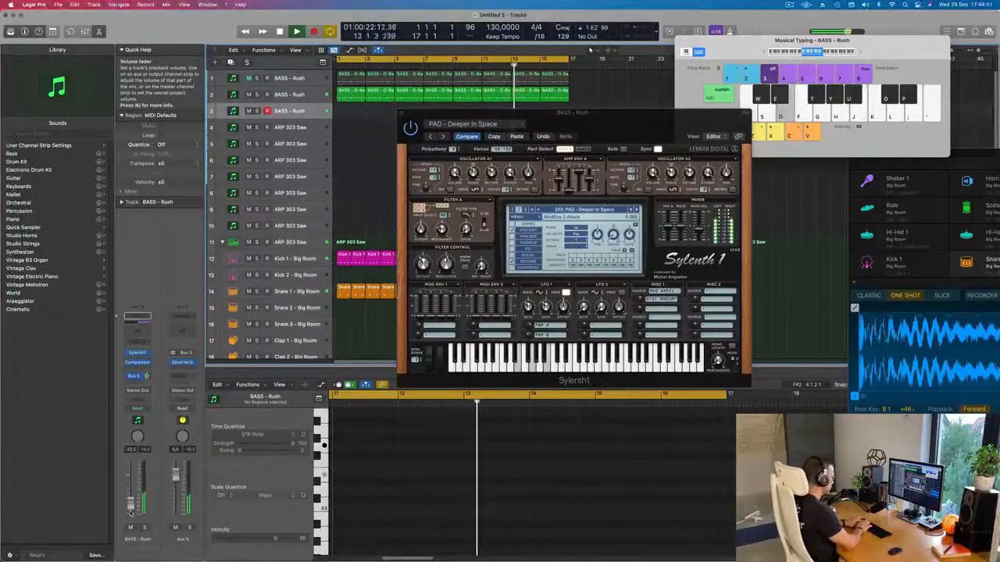
key("r")
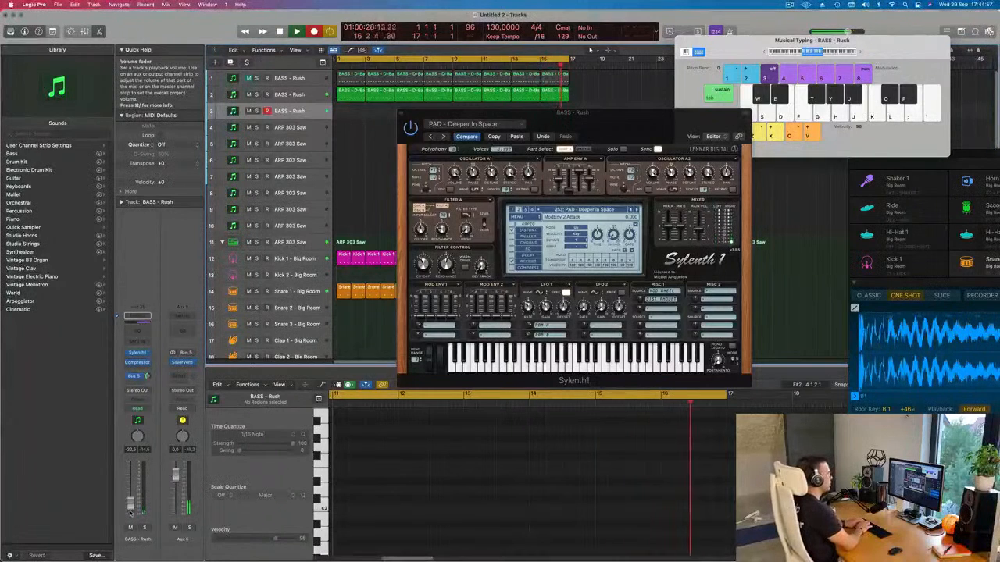
key("d")
key("g")
key("j")
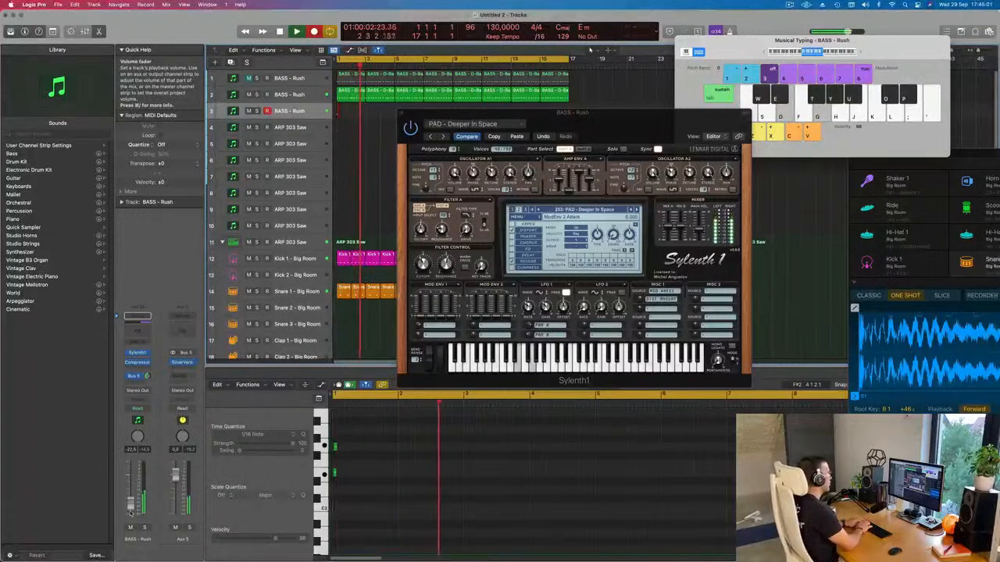
key("g")
key("j")
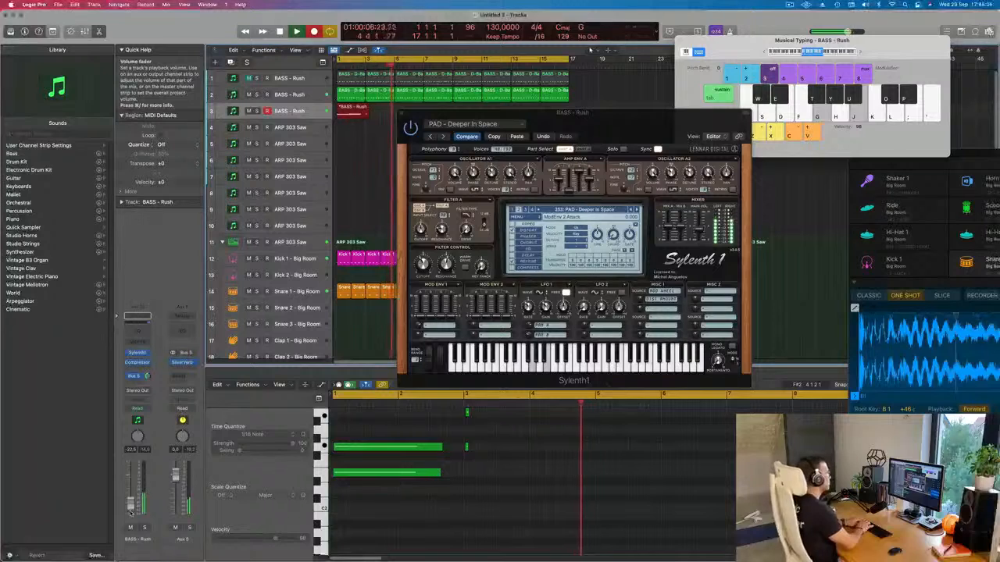
key("space")
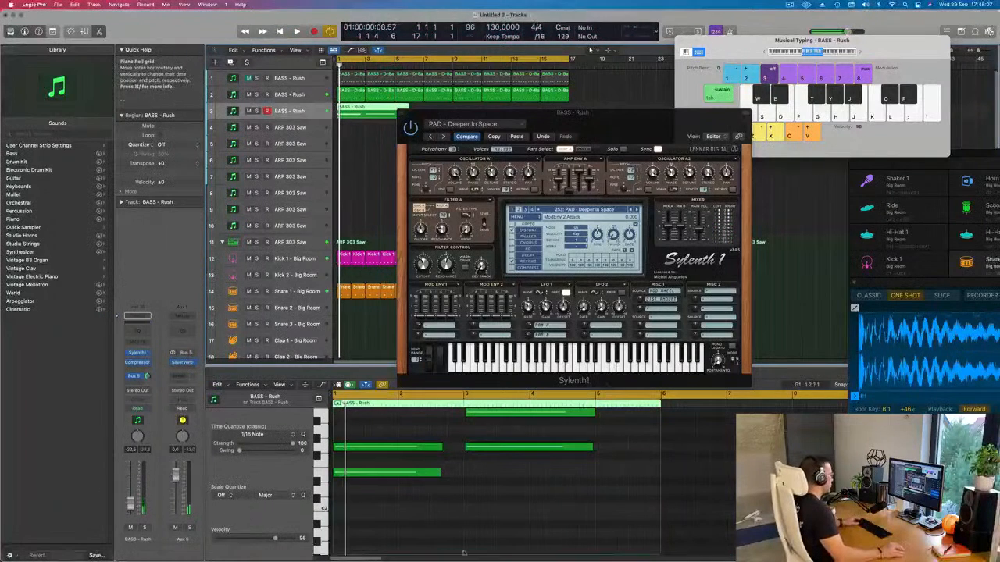
Lengthen the first chord's two notes in the Piano Roll so they reach the start of bar 3.
scroll(488, 534, "up", 3)
left_click_drag(436, 462, 463, 501)
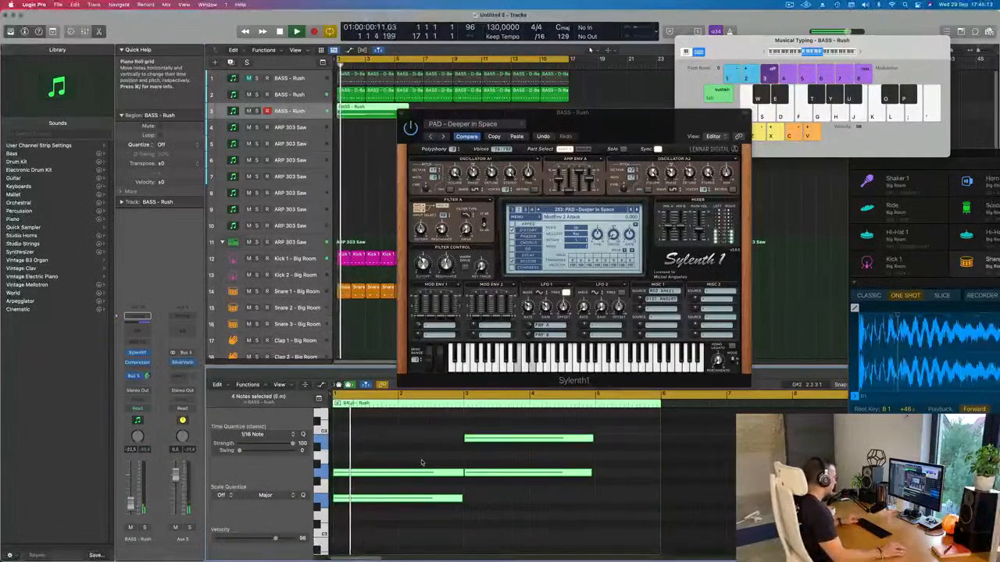
key("super+Left")
left_click(451, 504)
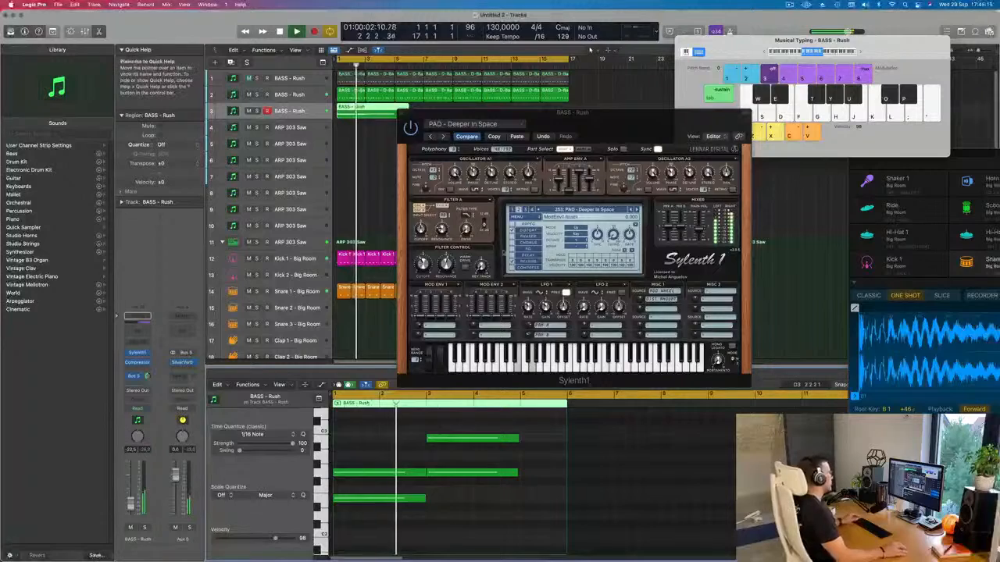
Cut the recorded pad region at bar 5 and delete the leftover section after it.
left_click_drag(628, 130, 619, 188)
key("space")
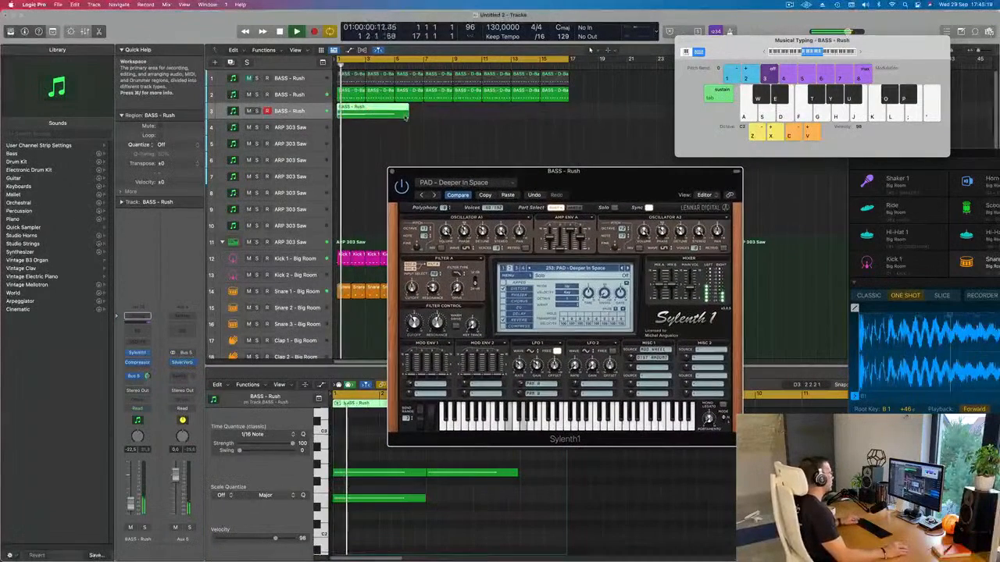
left_click_drag(409, 112, 395, 112)
left_click(403, 113)
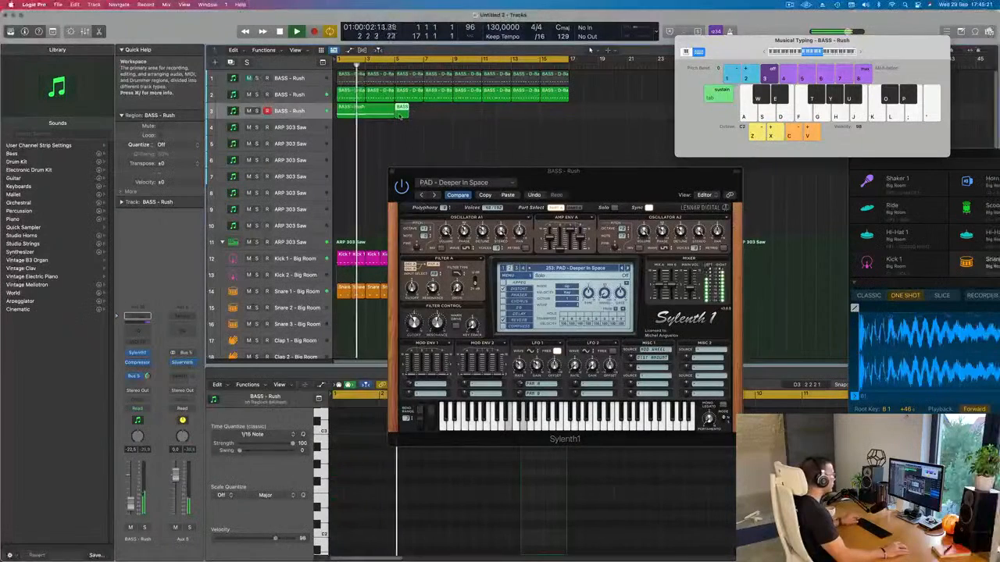
key("Delete")
Repeat the four-bar pad region three times so the part runs up to bar 17.
left_click(376, 114)
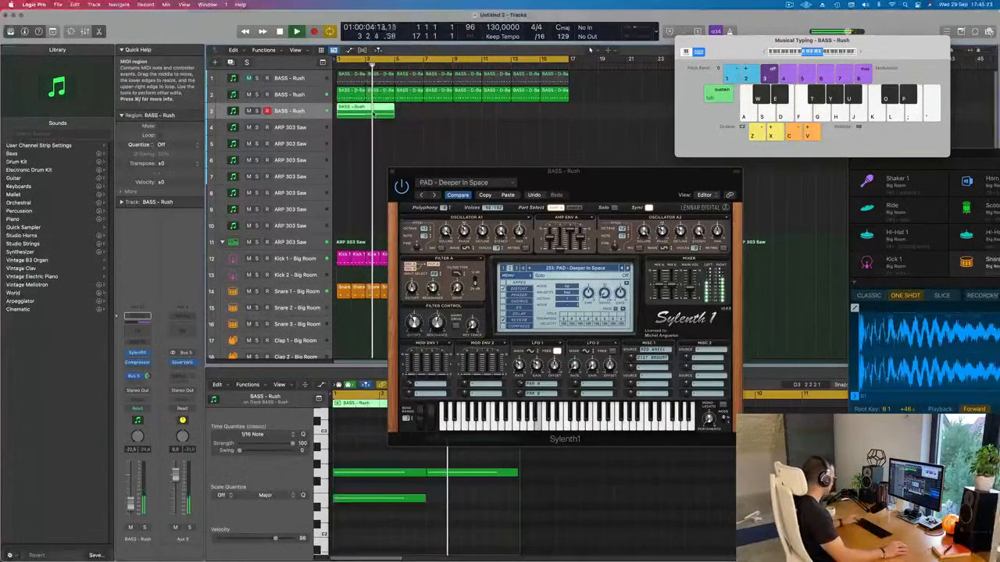
key("cmd+r")
key("cmd+r")
key("cmd+r")
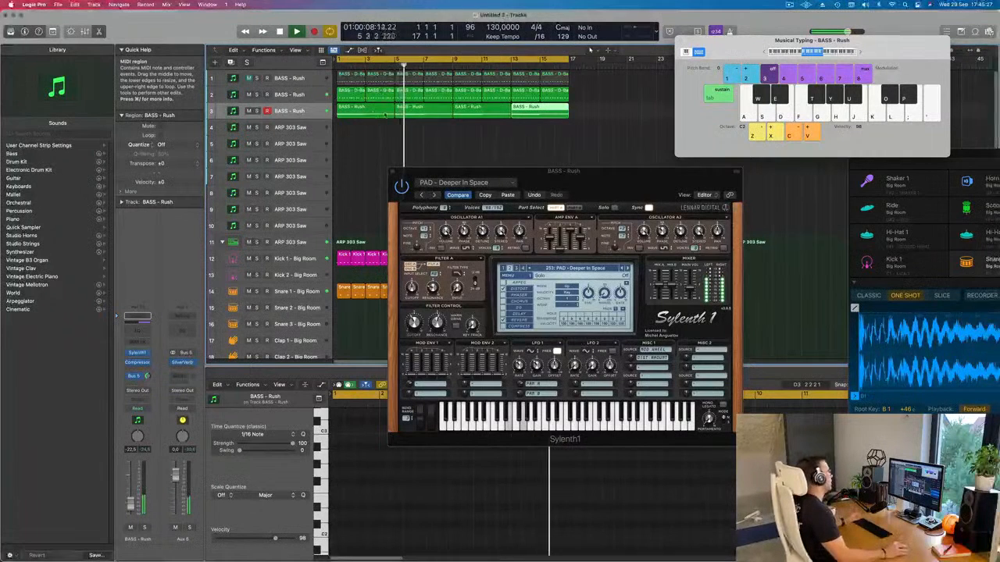
left_click_drag(583, 177, 588, 176)
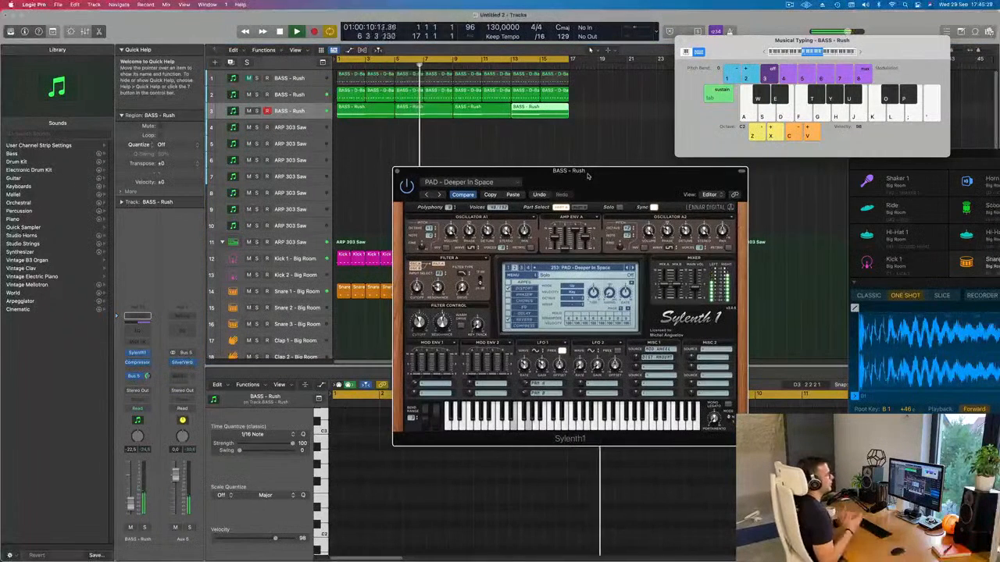
left_click_drag(588, 176, 582, 176)
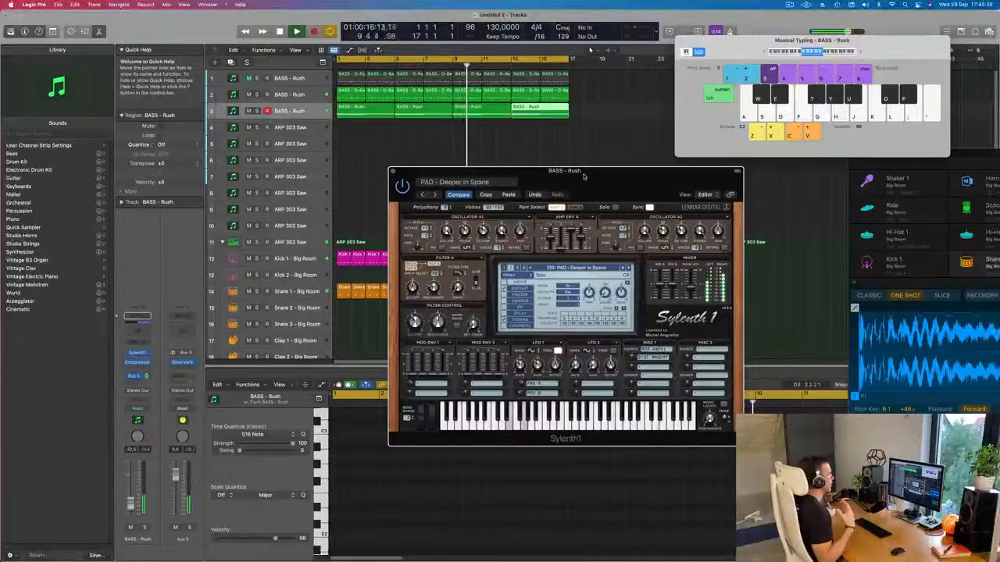
left_click_drag(583, 175, 650, 160)
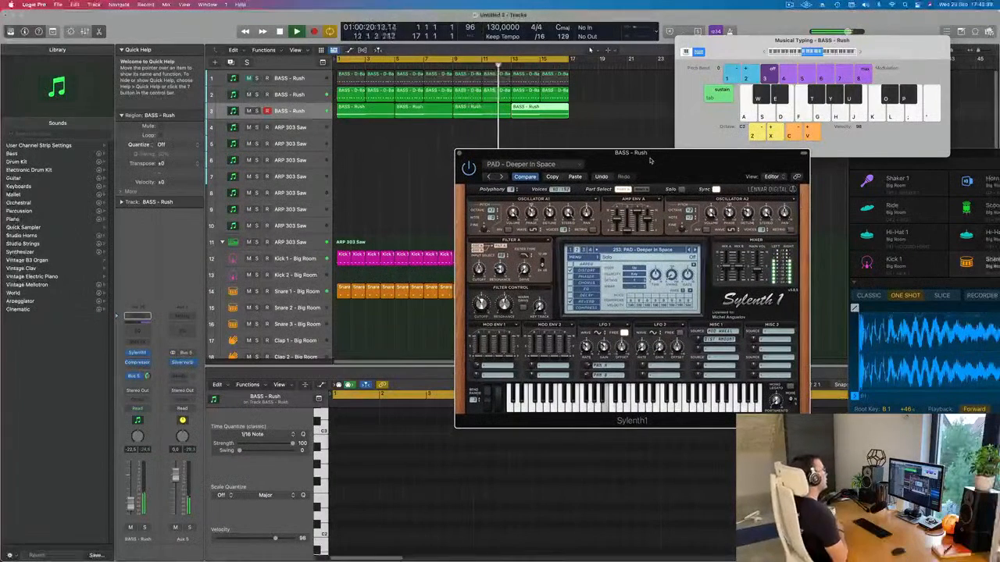
left_click_drag(650, 160, 549, 152)
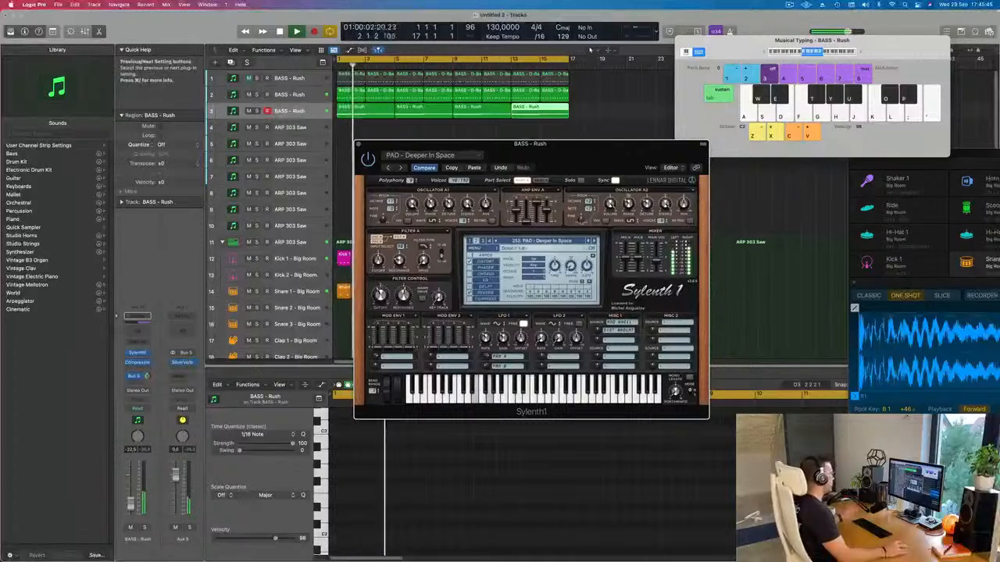
Audition the following Sylenth1 pad presets against the looped beat and settle on PAD - Rain for the third track.
left_click(591, 240)
key("space")
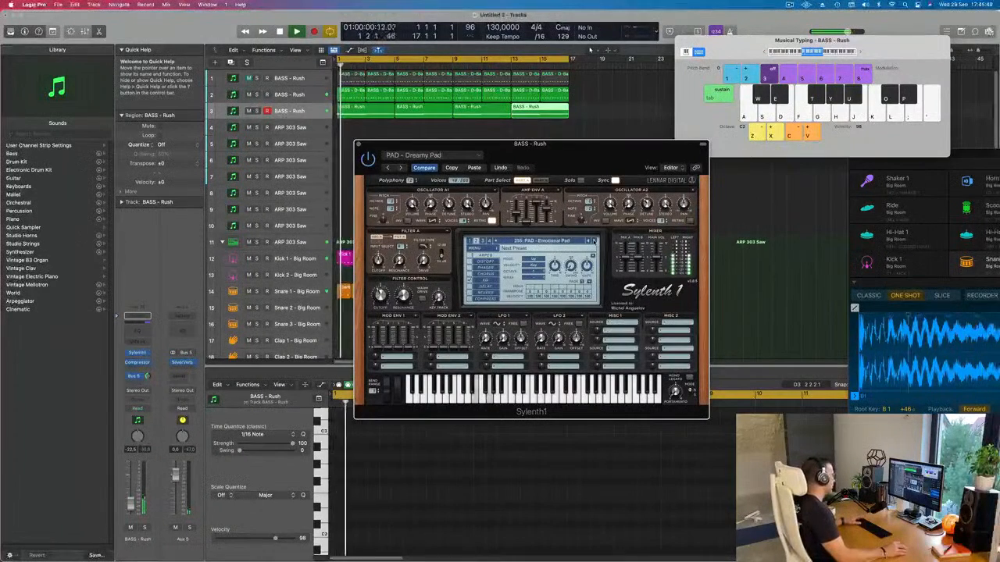
left_click(592, 241)
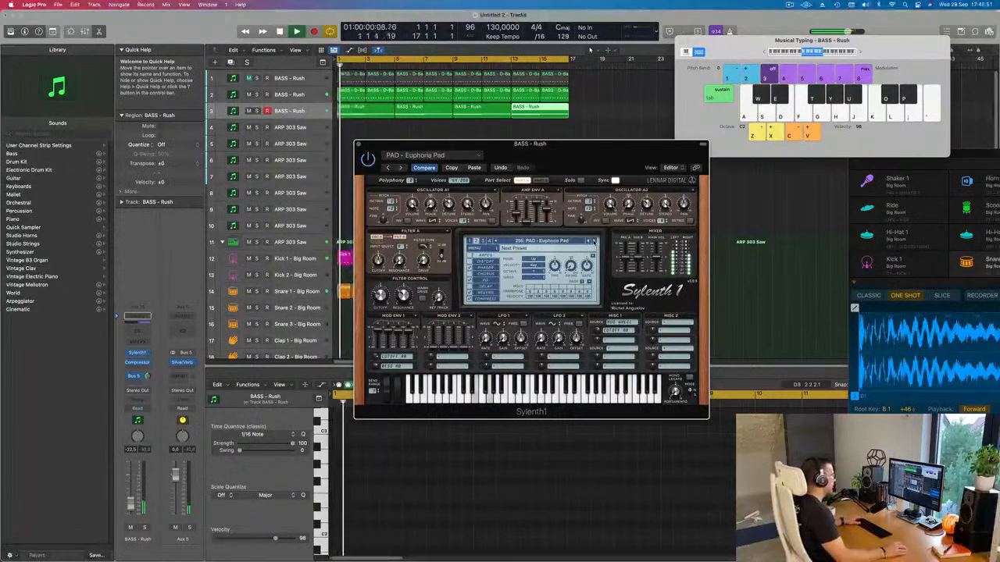
left_click(592, 241)
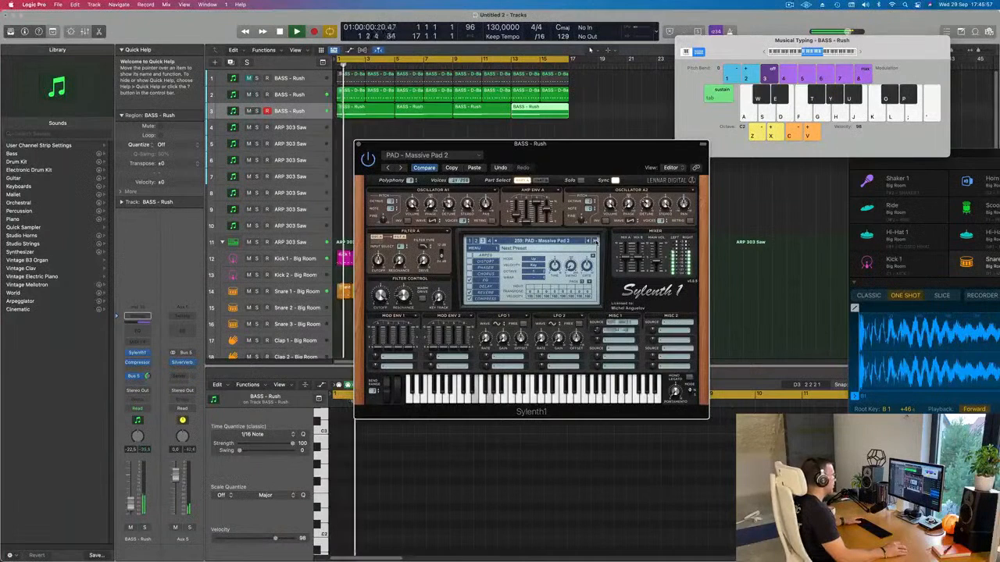
left_click(592, 240)
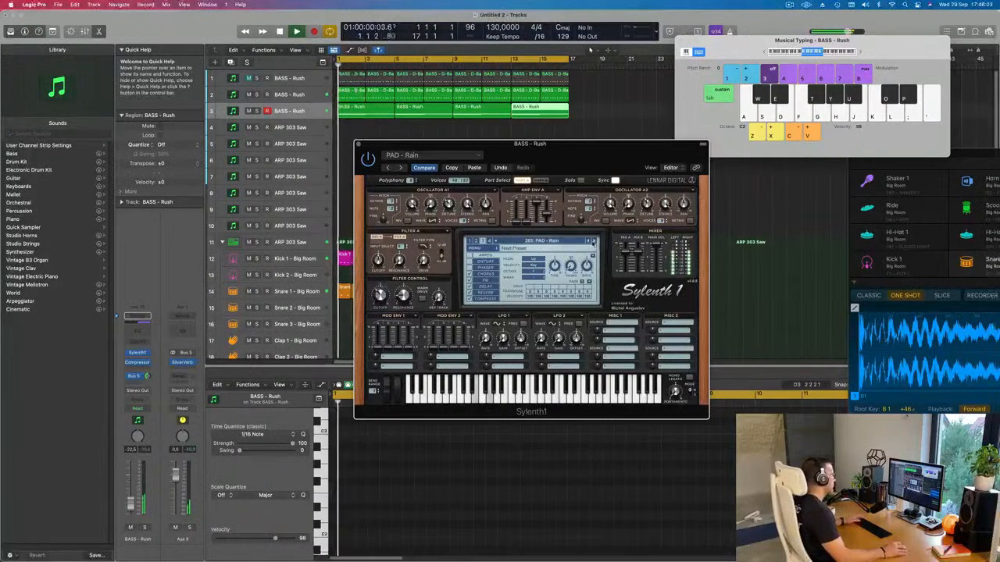
left_click(569, 243)
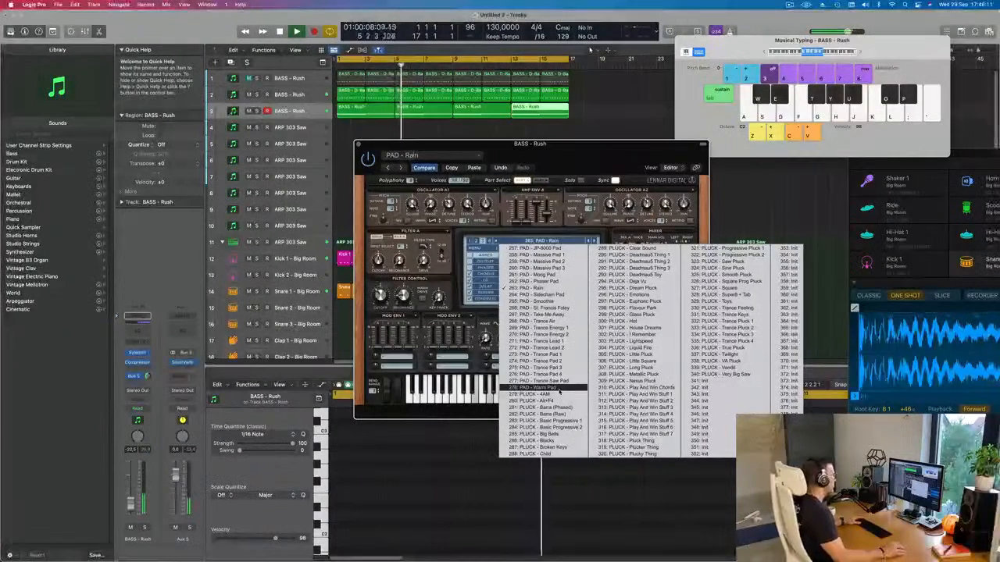
left_click(407, 316)
key("Return")
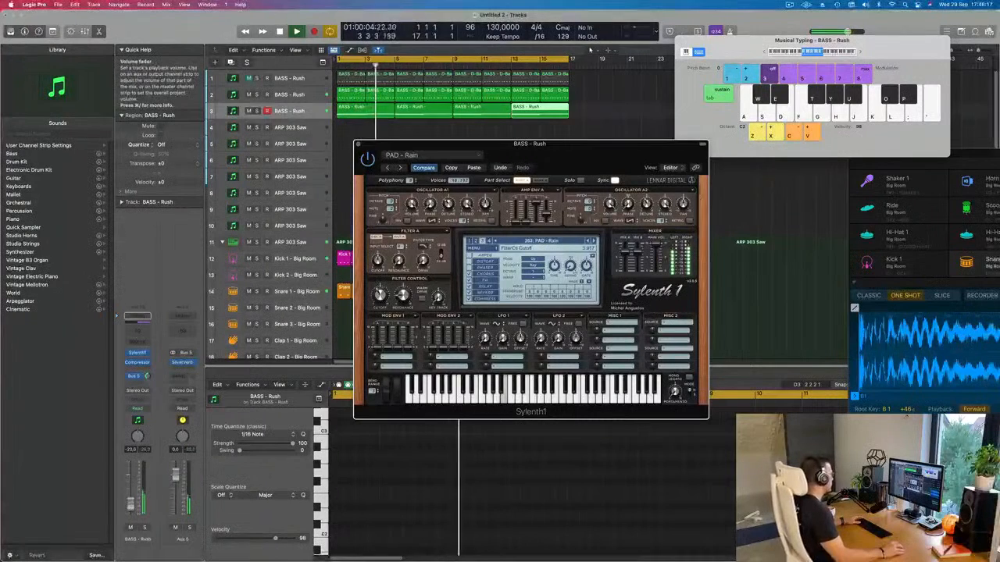
Insert a Channel EQ on the third track and enable its low cut at about 146 Hz.
left_click(130, 449)
left_click(137, 332)
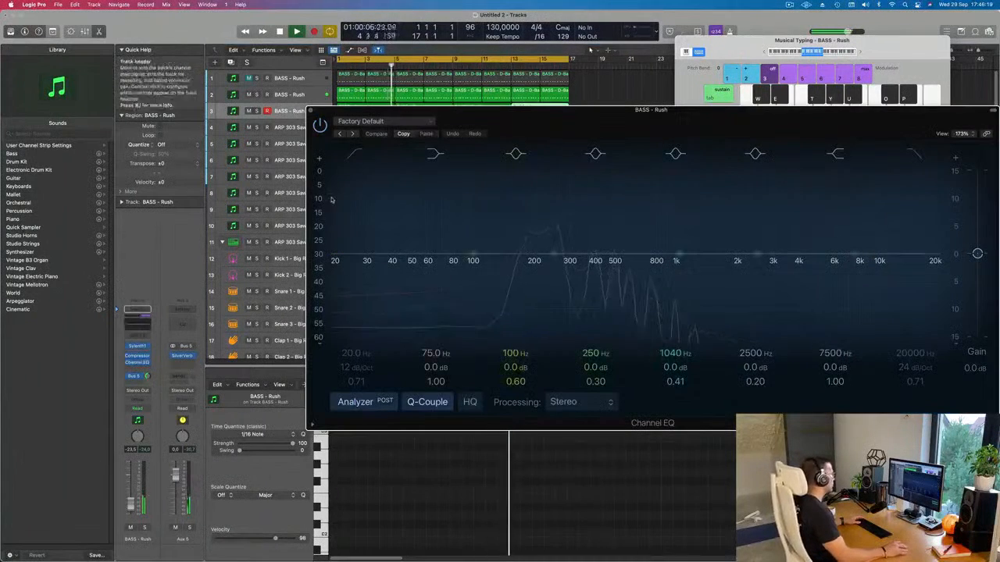
left_click(351, 163)
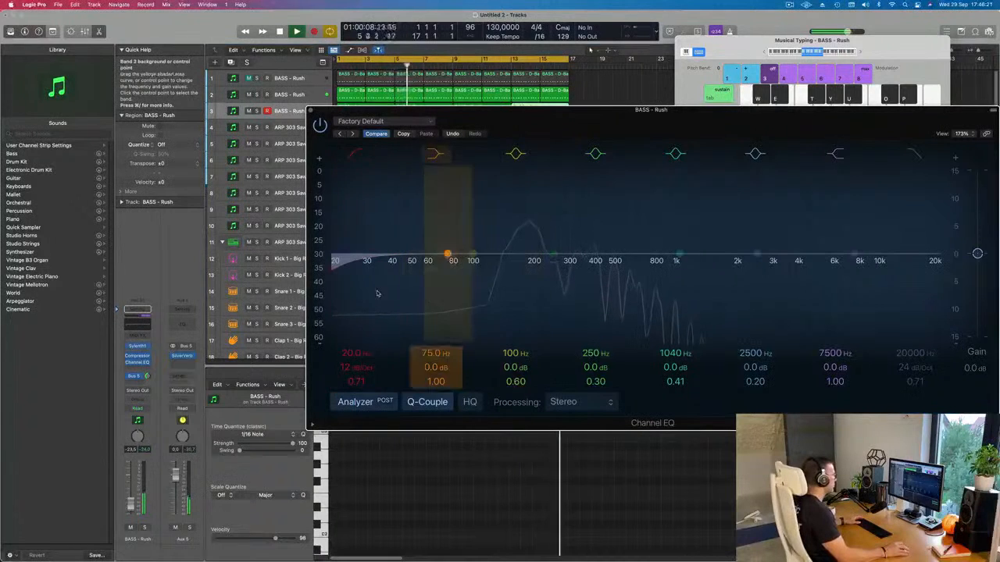
mouse_move(414, 281)
left_mouse_down()
mouse_move(504, 246)
mouse_move(506, 268)
left_mouse_up()
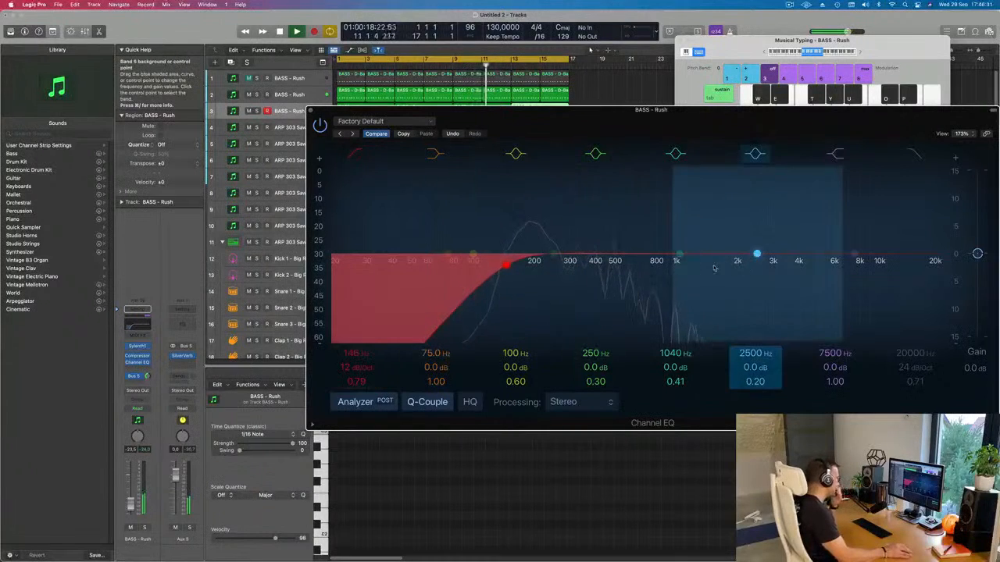
left_click(311, 111)
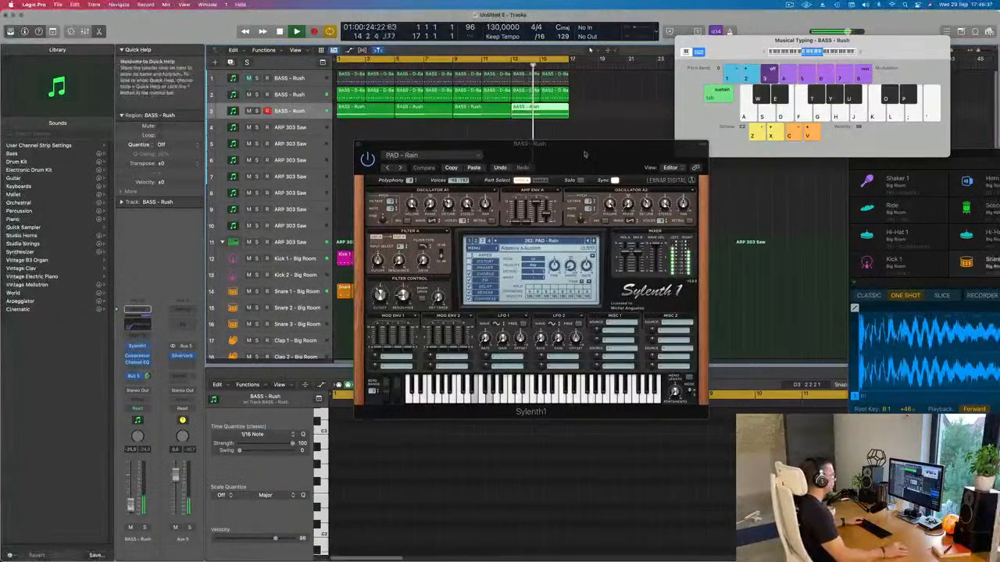
Move the third track's Sylenth1 window aside and close it to uncover the arrangement.
left_click_drag(582, 157, 621, 185)
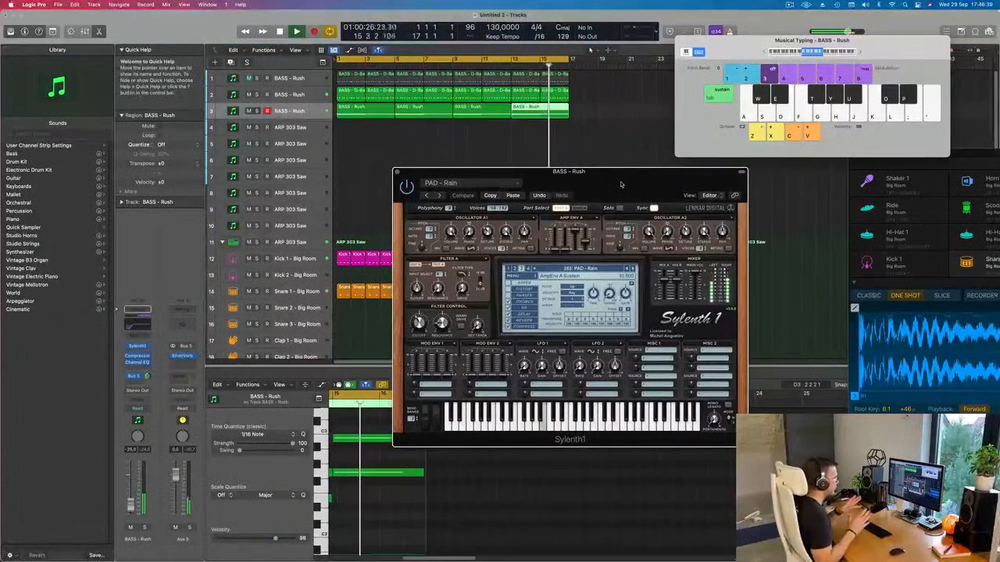
left_click_drag(621, 185, 677, 180)
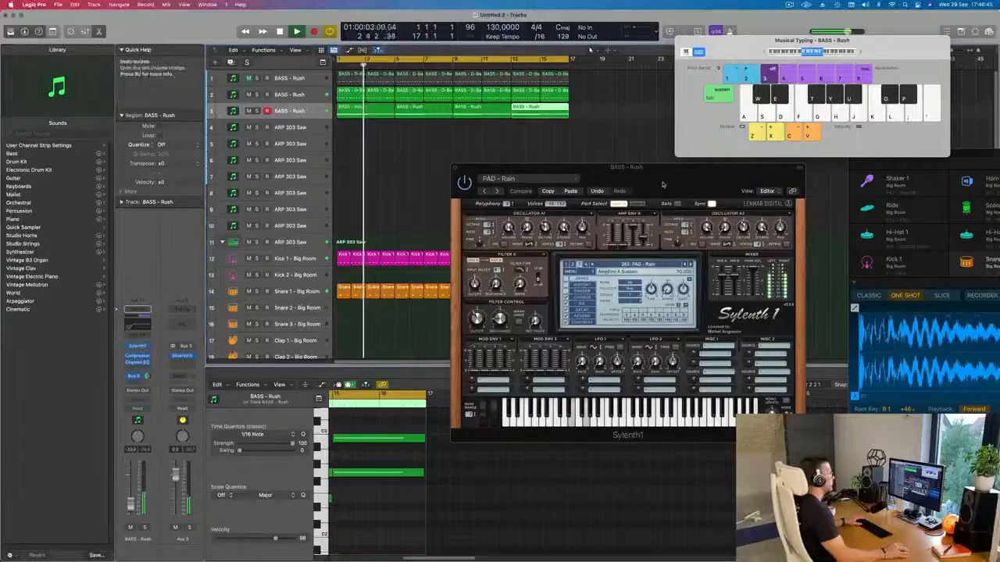
left_click_drag(452, 171, 382, 207)
left_click(383, 206)
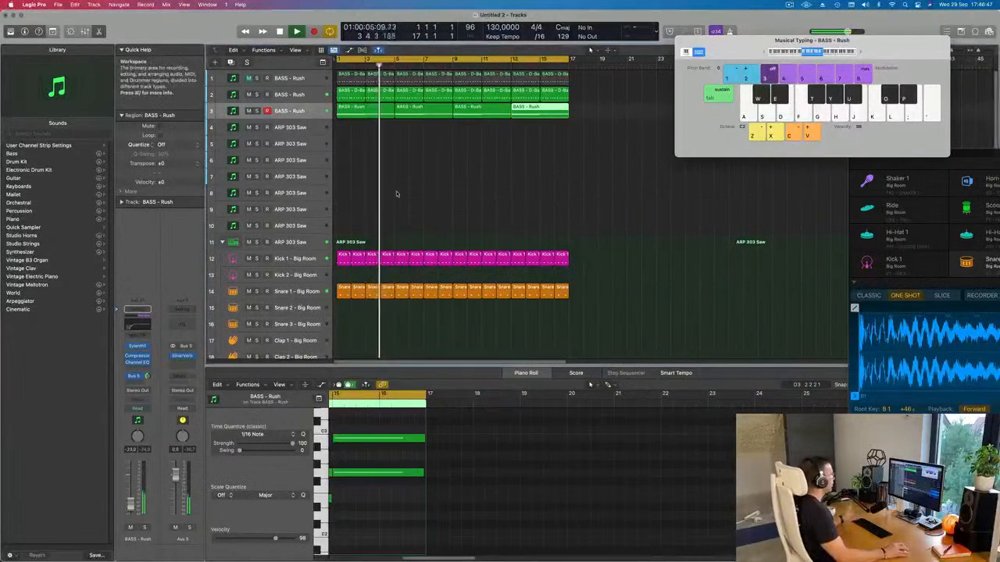
left_click(296, 126)
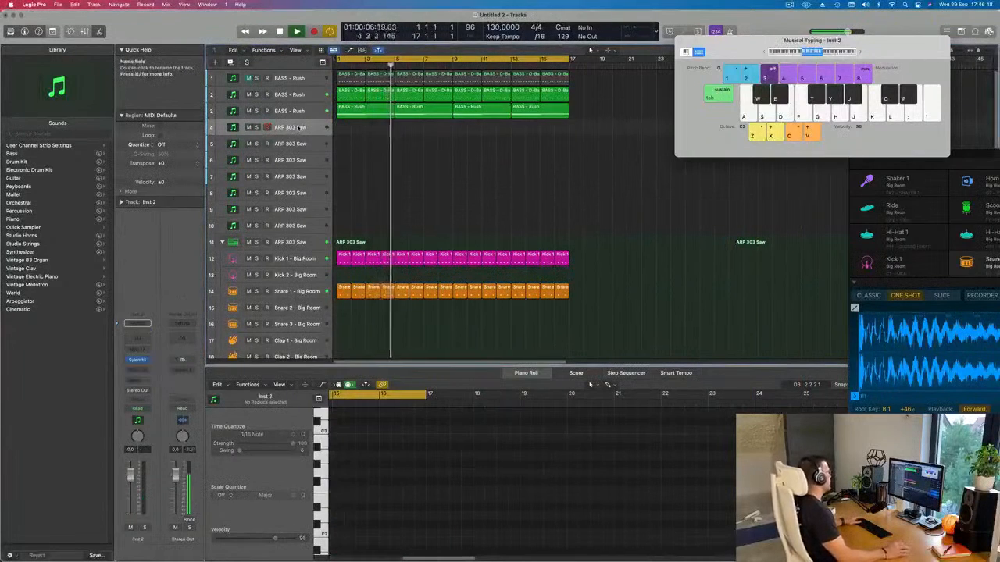
left_click(136, 360)
left_click_drag(500, 111, 638, 152)
Duplicate the third BASS - Rush track with its plug-ins and open the Sylenth1 instance on the new fourth track.
left_click(307, 111)
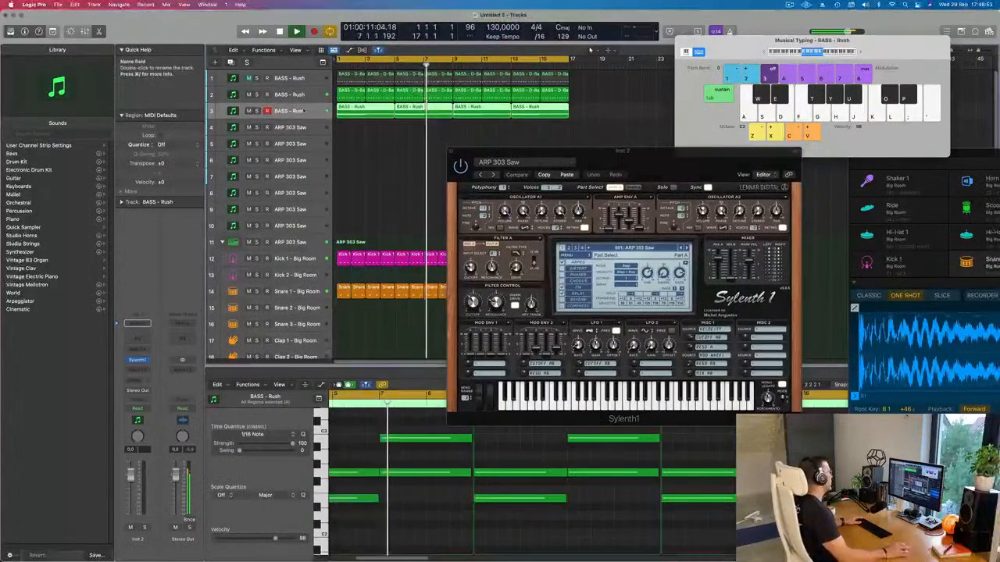
key("super+d")
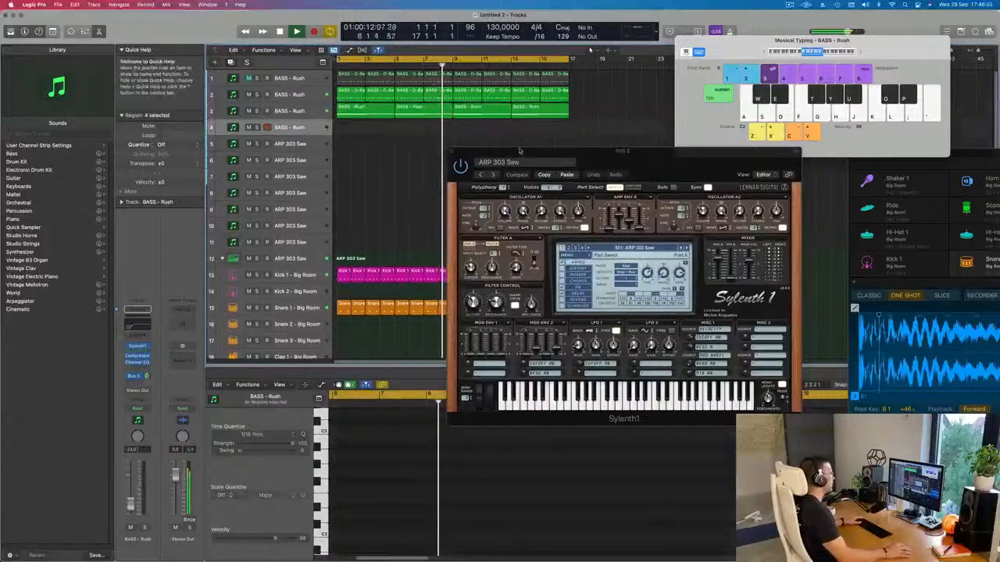
left_click_drag(302, 136, 302, 180)
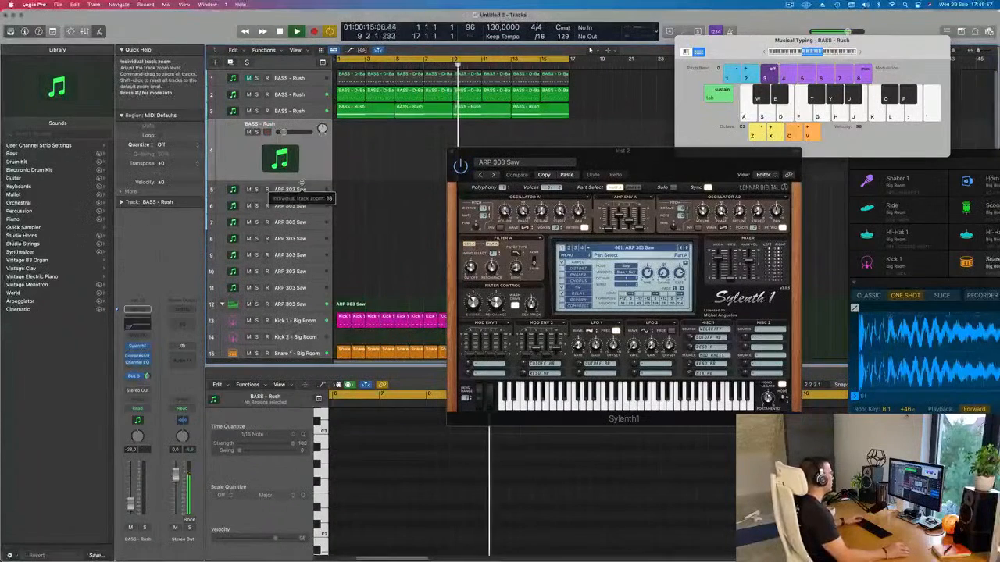
left_click(137, 346)
left_click_drag(545, 131, 587, 194)
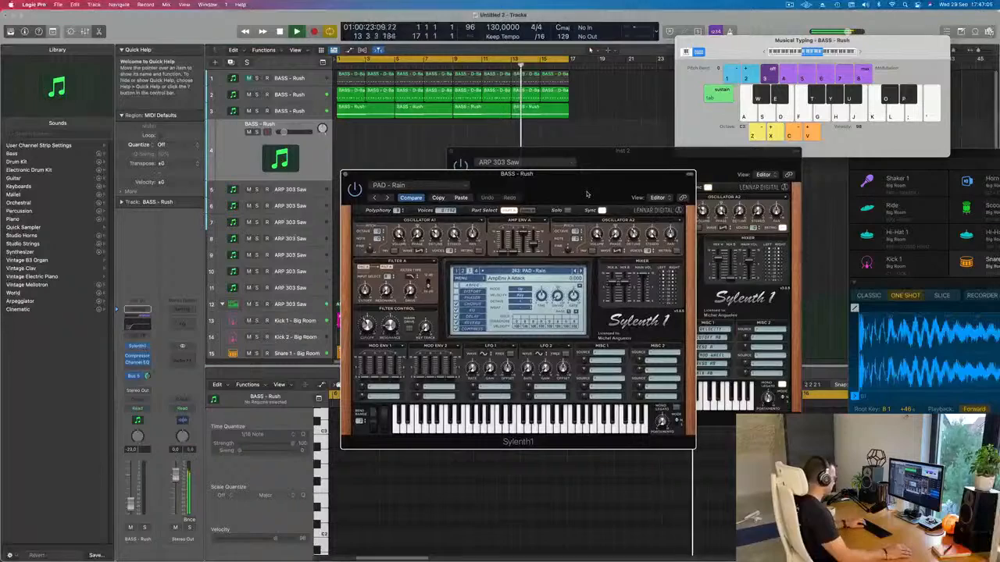
mouse_move(553, 191)
left_mouse_down()
mouse_move(603, 182)
mouse_move(536, 182)
left_mouse_up()
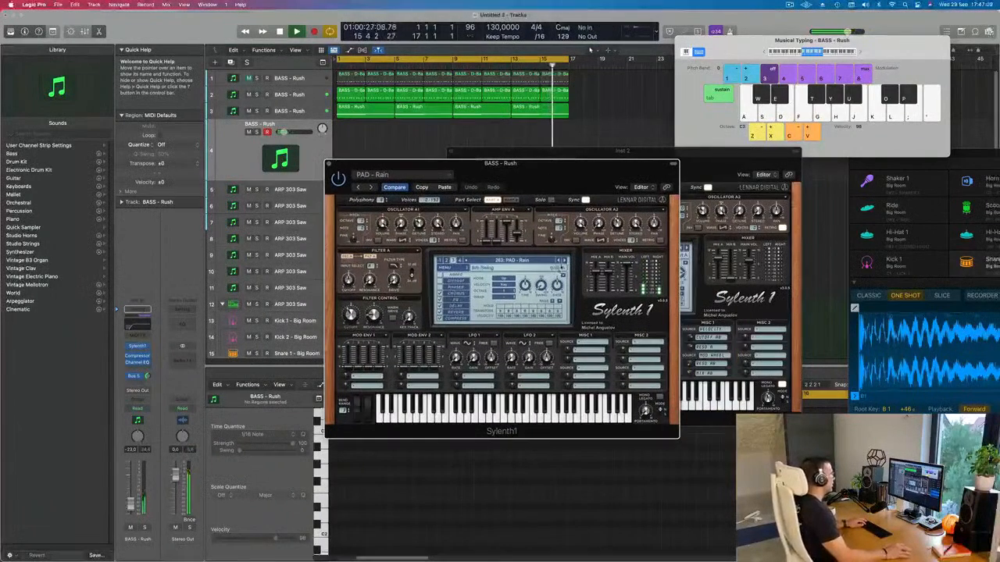
Load the PLUCK - 4AM preset in the fourth track's Sylenth1 and move its window aside.
left_click(536, 260)
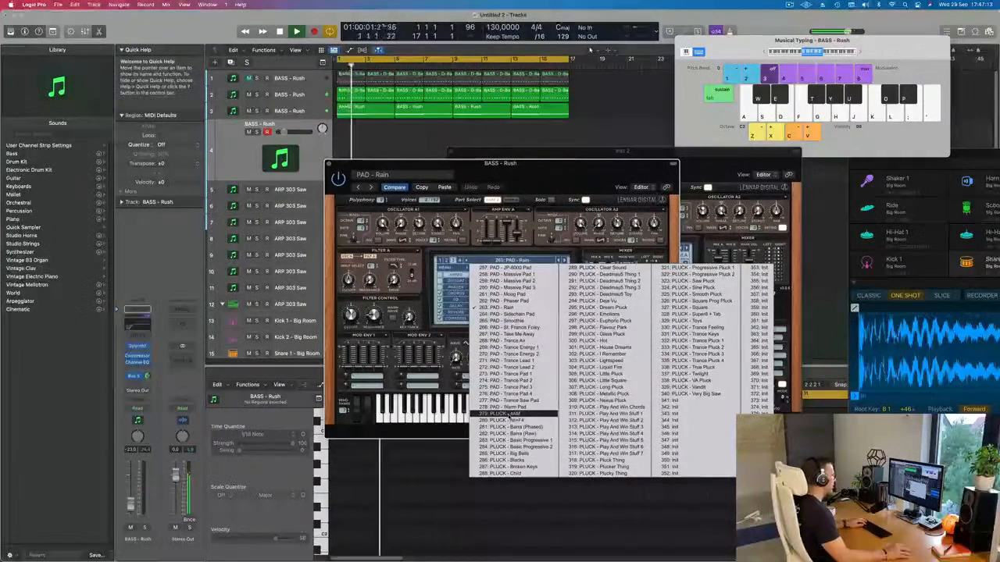
left_click(508, 413)
left_click_drag(543, 175, 567, 176)
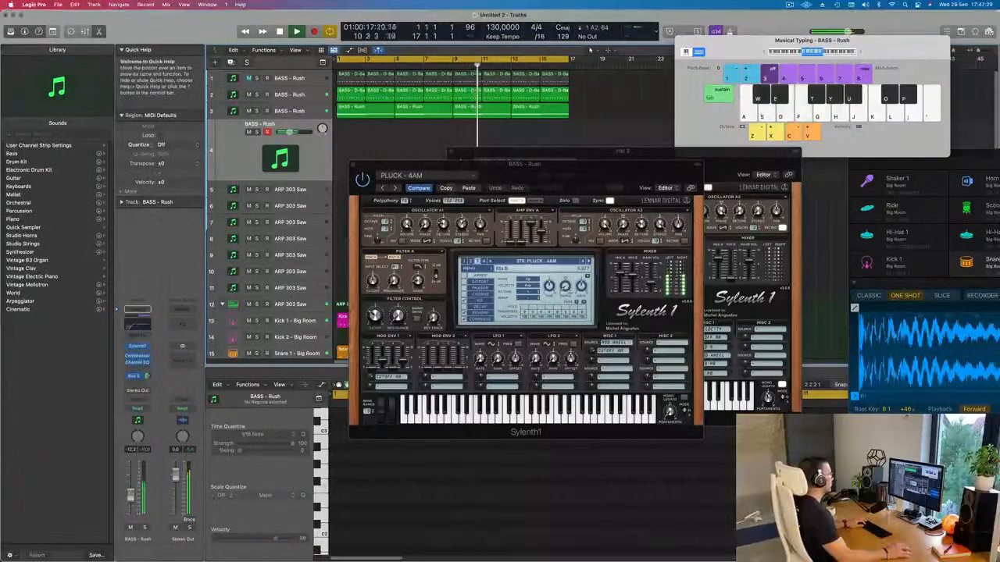
left_click_drag(551, 191, 678, 220)
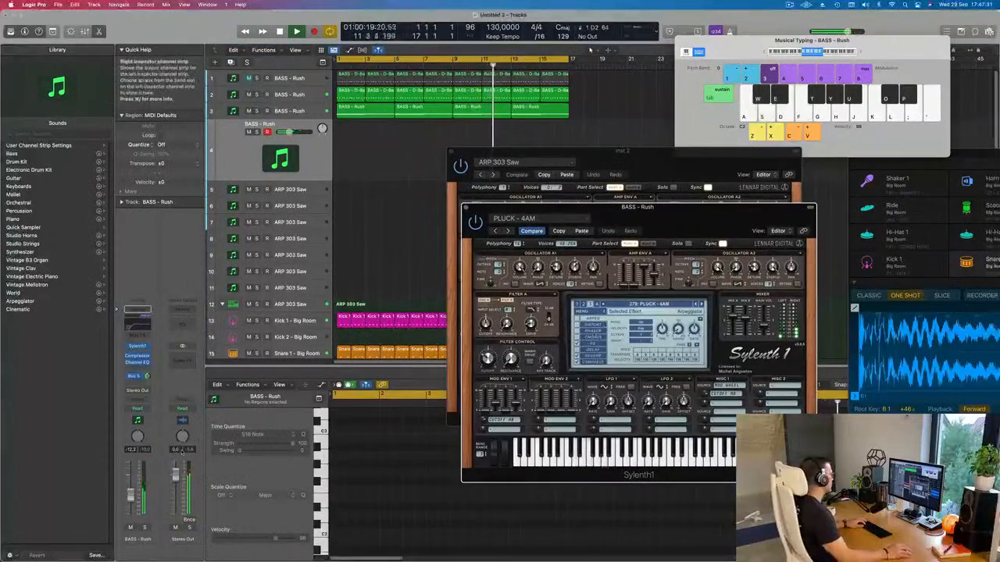
Audition the next pluck presets up to PLUCK - Barra (Raw), adjusting the fourth track's level down to -14.0 dB.
left_click_drag(147, 376, 147, 374)
left_click(132, 513)
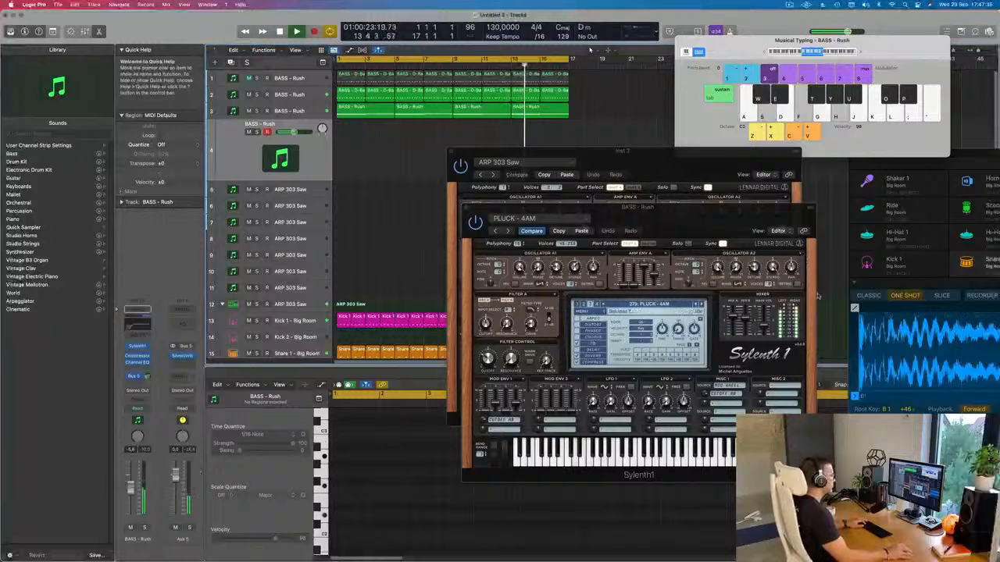
left_click(702, 305)
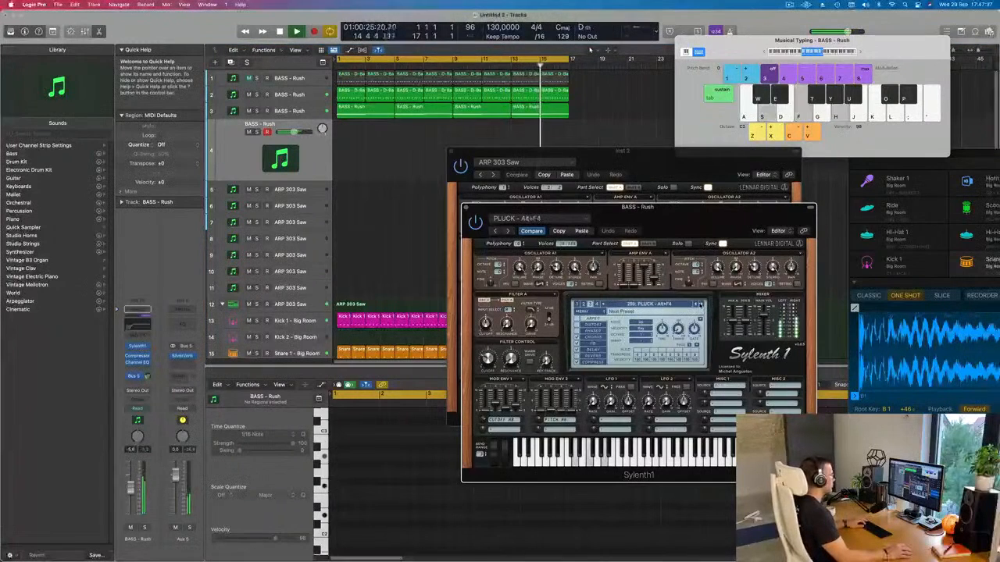
left_click(703, 304)
left_click(703, 305)
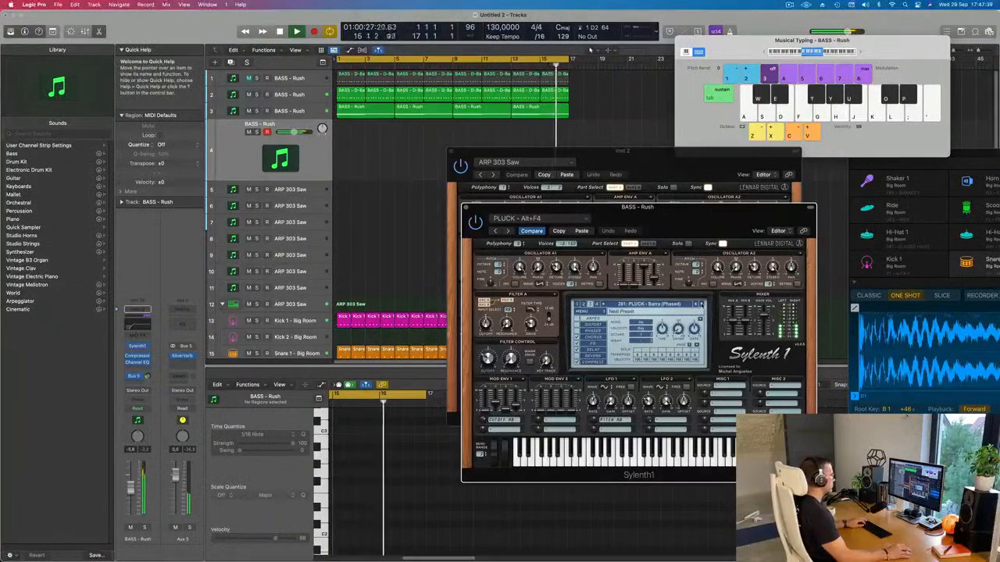
left_click_drag(133, 488, 132, 497)
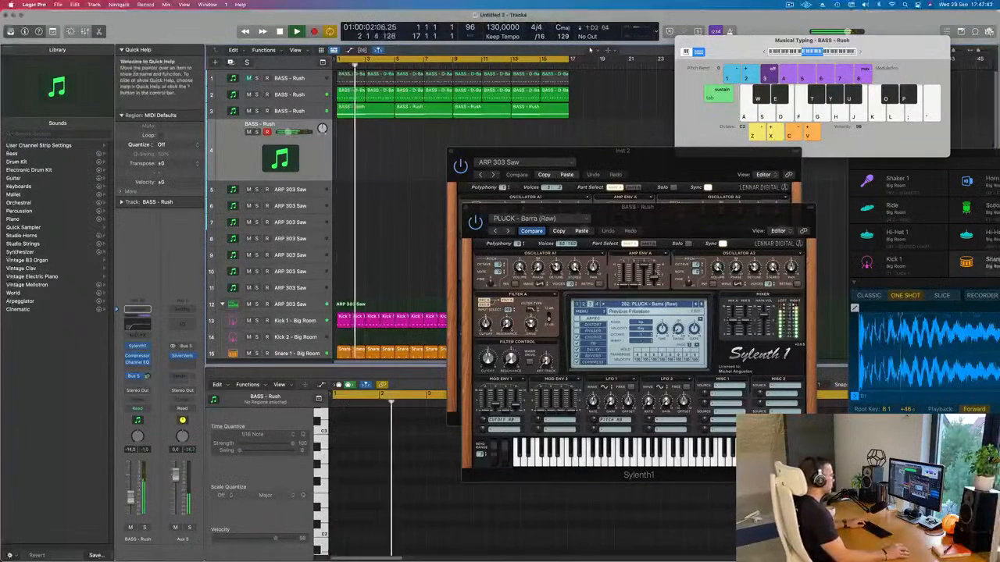
Audition the following Sylenth1 pluck presets one by one, up to PLUCK - Little Pluck, against the looped beat.
left_click(700, 305)
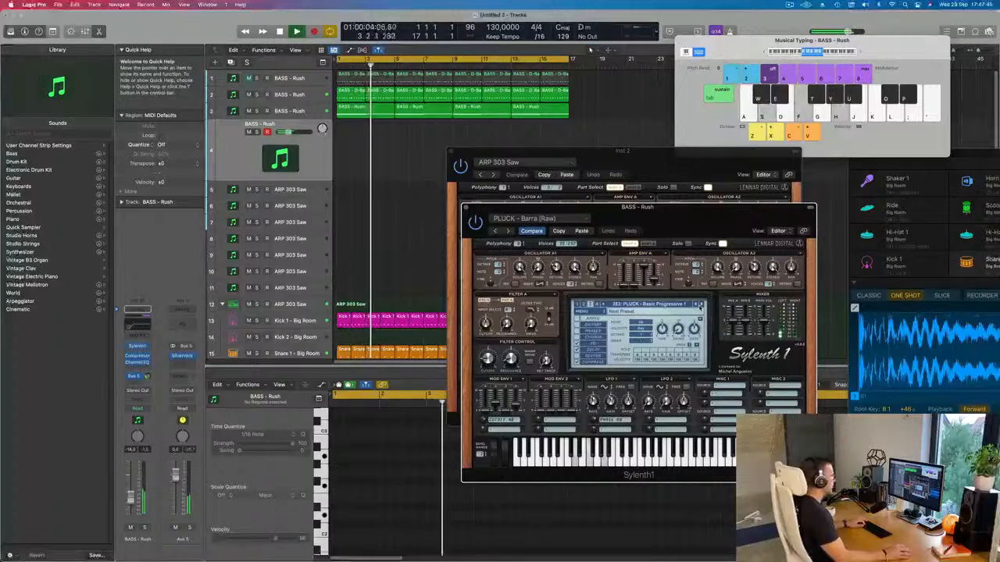
left_click(700, 306)
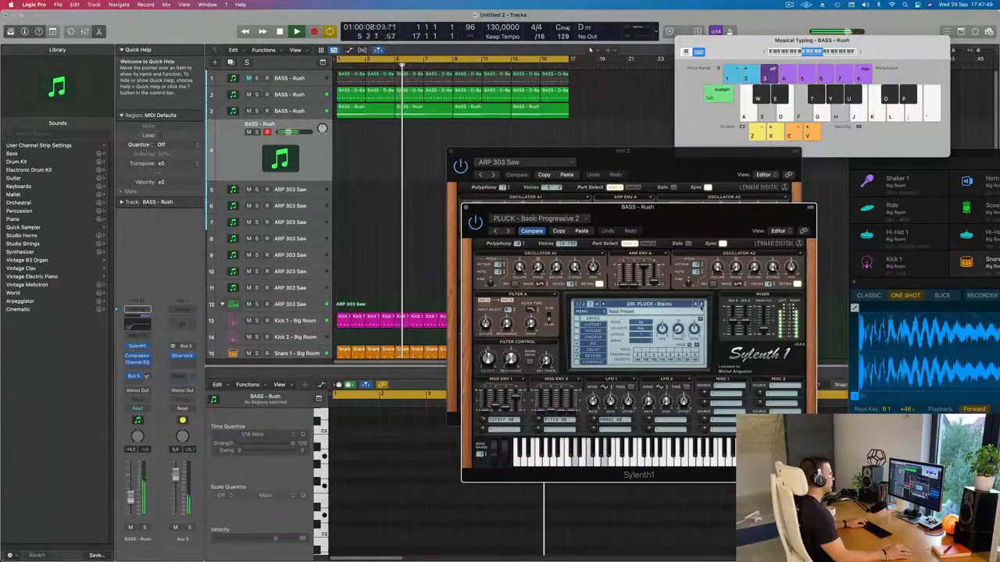
left_click(700, 306)
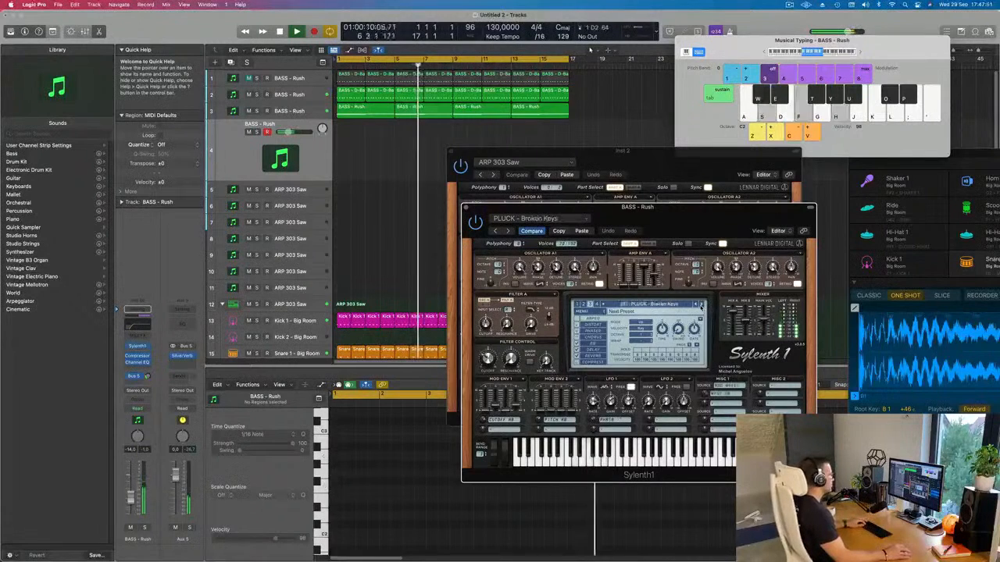
left_click(700, 305)
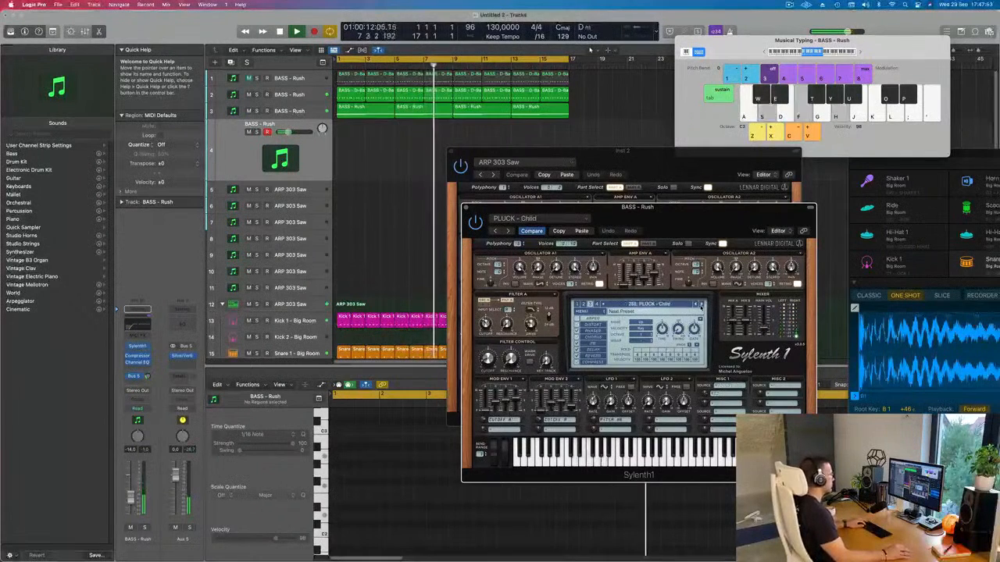
left_click(700, 305)
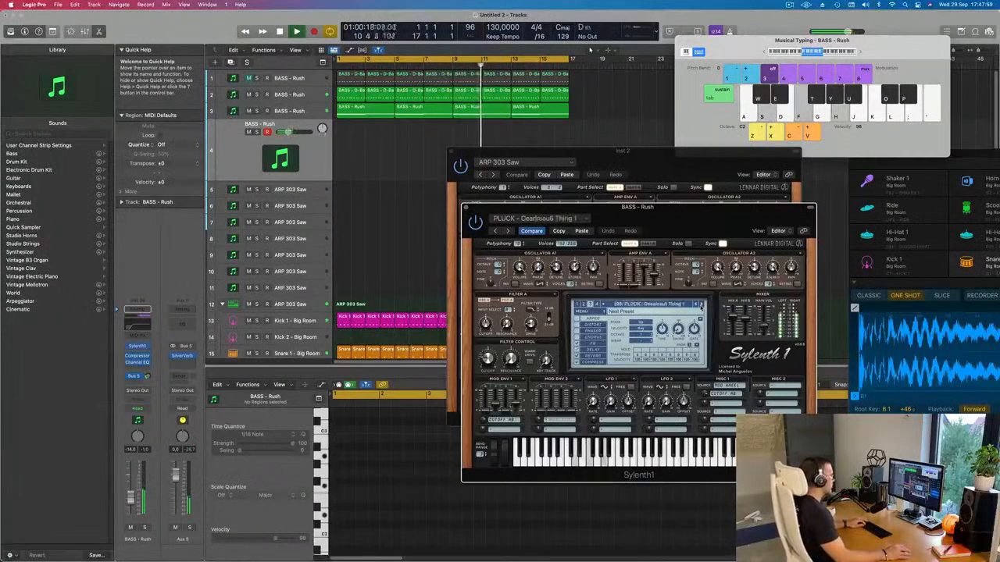
left_click(700, 306)
left_click(700, 305)
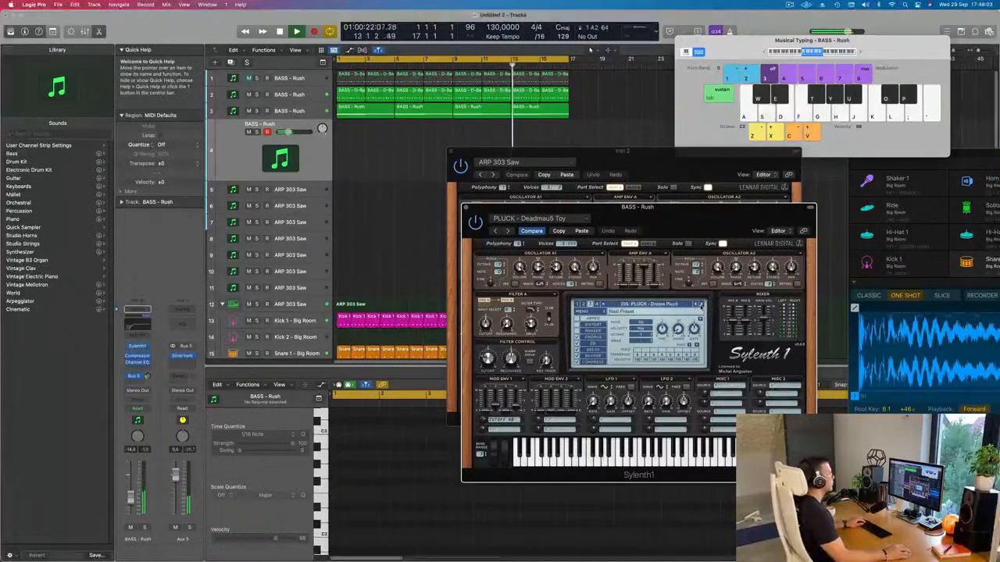
left_click(700, 305)
left_click(700, 305)
left_click(699, 305)
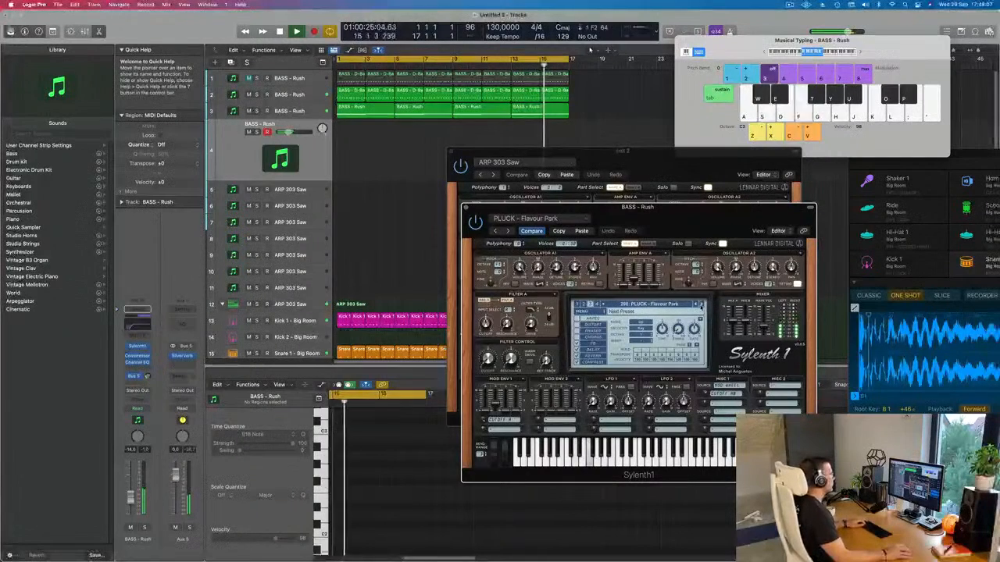
left_click(699, 305)
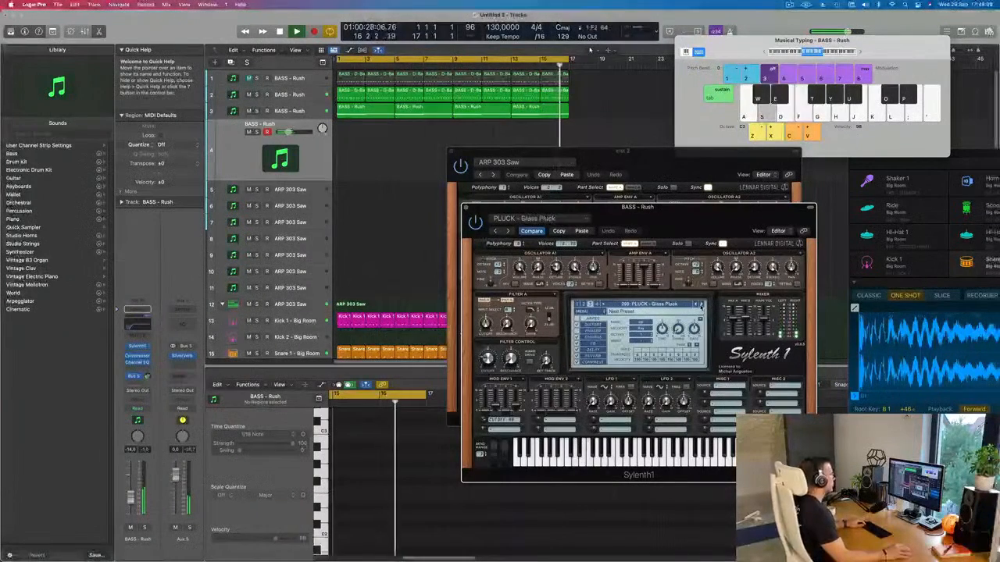
left_click(699, 306)
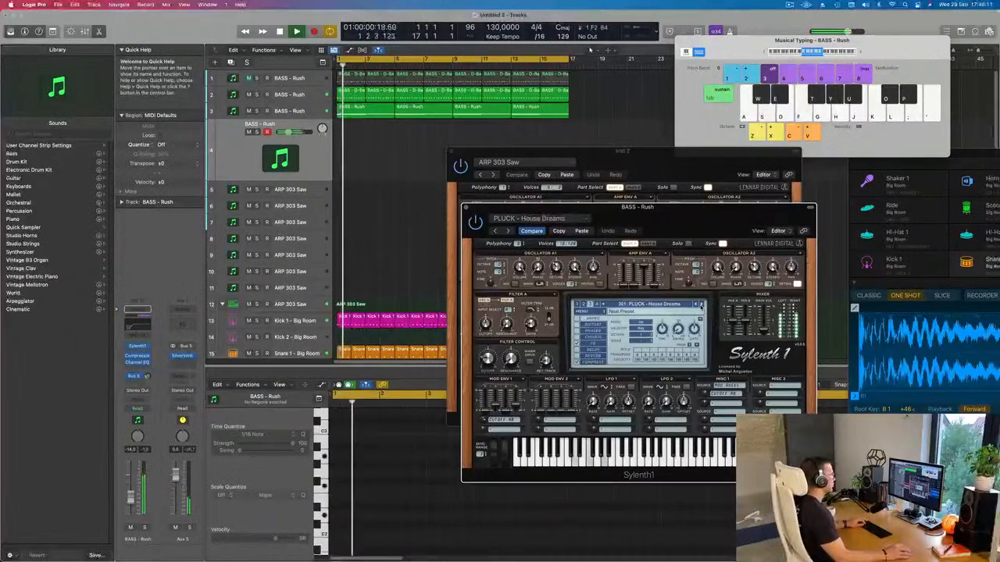
left_click(699, 305)
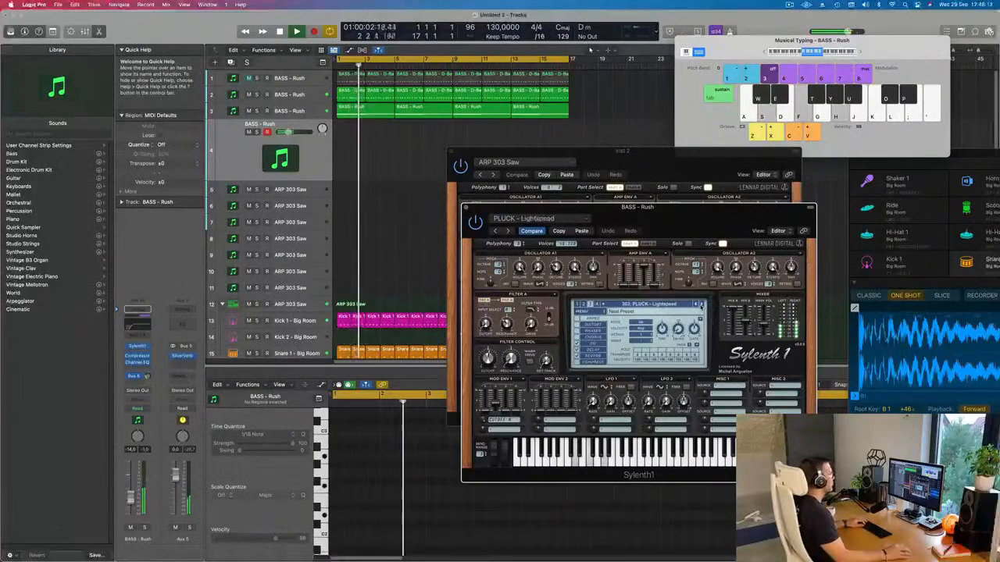
left_click(701, 306)
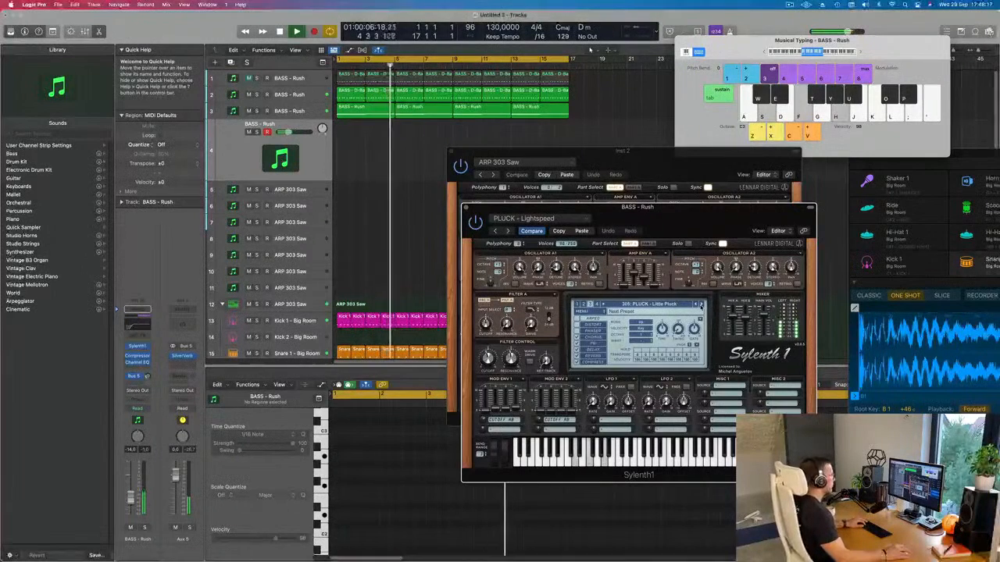
Switch the fourth track's Sylenth1 to the second sound bank, with LEAD - Home as the preset.
left_click(650, 305)
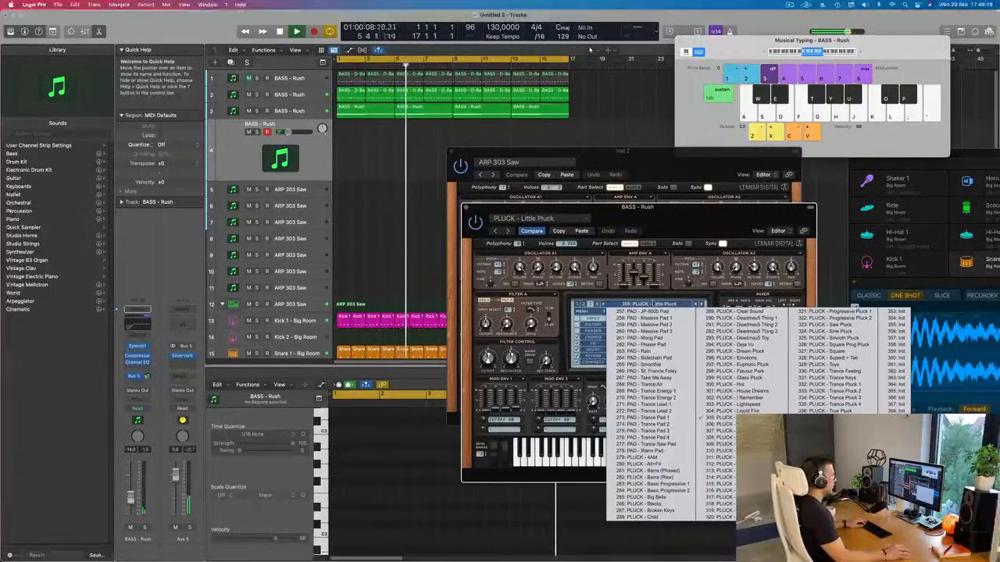
left_click(582, 305)
left_click(582, 304)
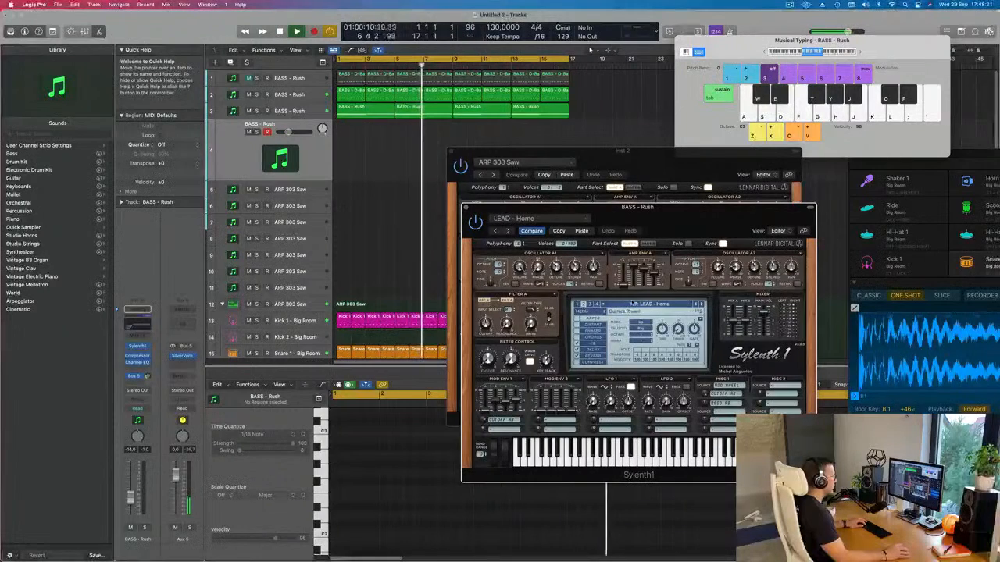
left_click(634, 304)
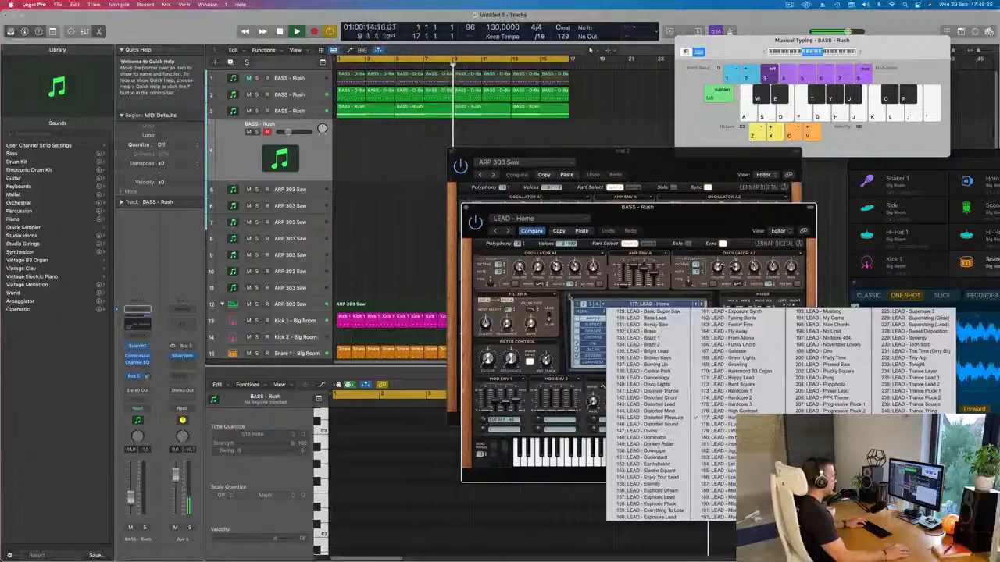
left_click(569, 297)
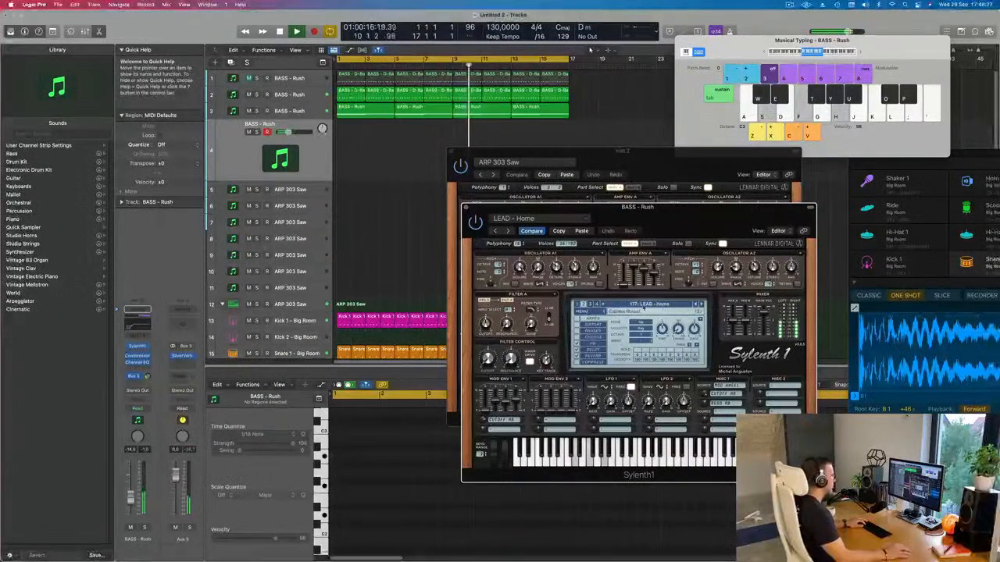
Adjust the filter cutoff of LEAD - Home and set the fourth track's level to about -11 dB.
left_click_drag(131, 498, 131, 491)
left_click(482, 362)
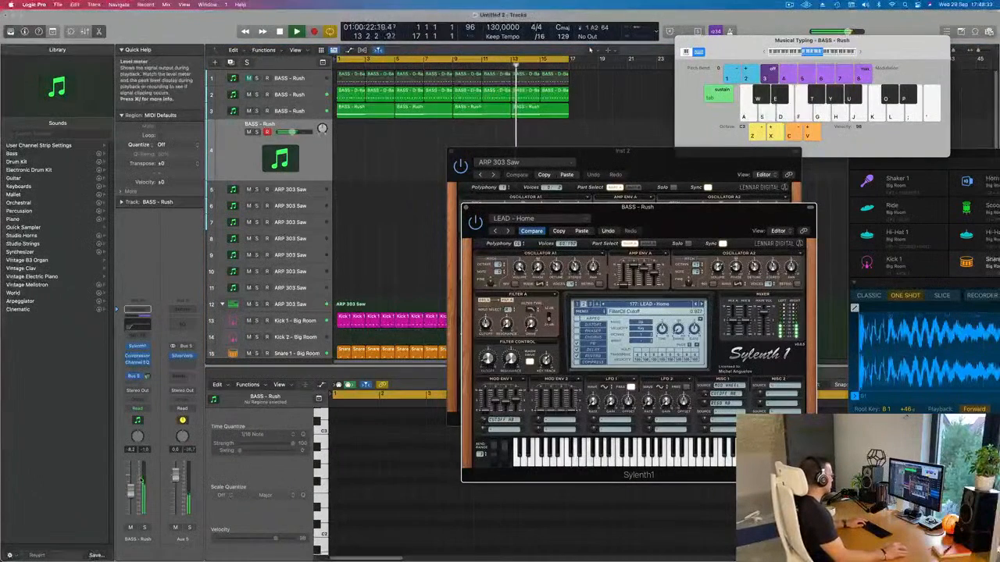
left_click_drag(130, 490, 131, 495)
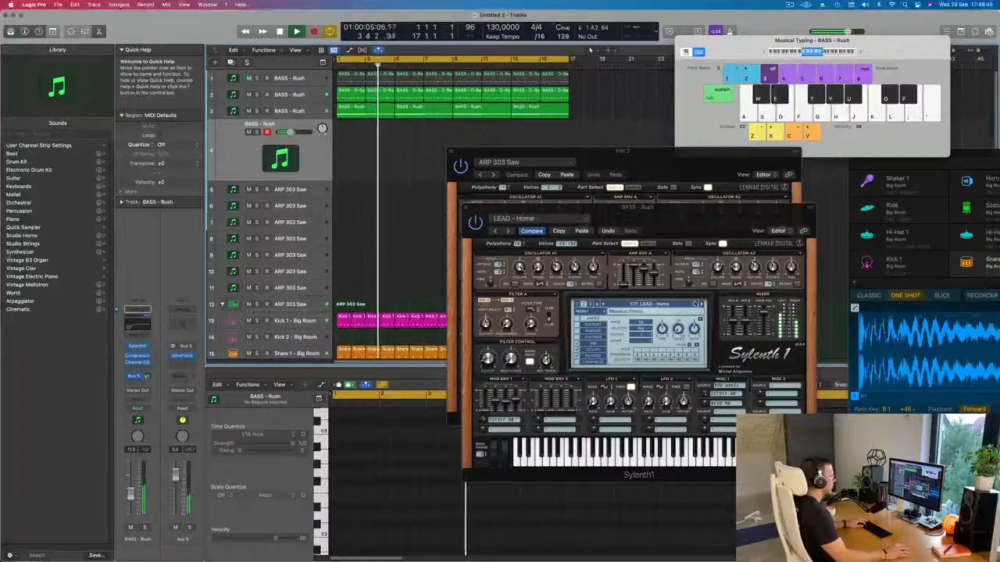
Load the LEAD - Basic Super Saw preset on the fourth track and lower the track's level.
left_click(696, 305)
left_click(652, 305)
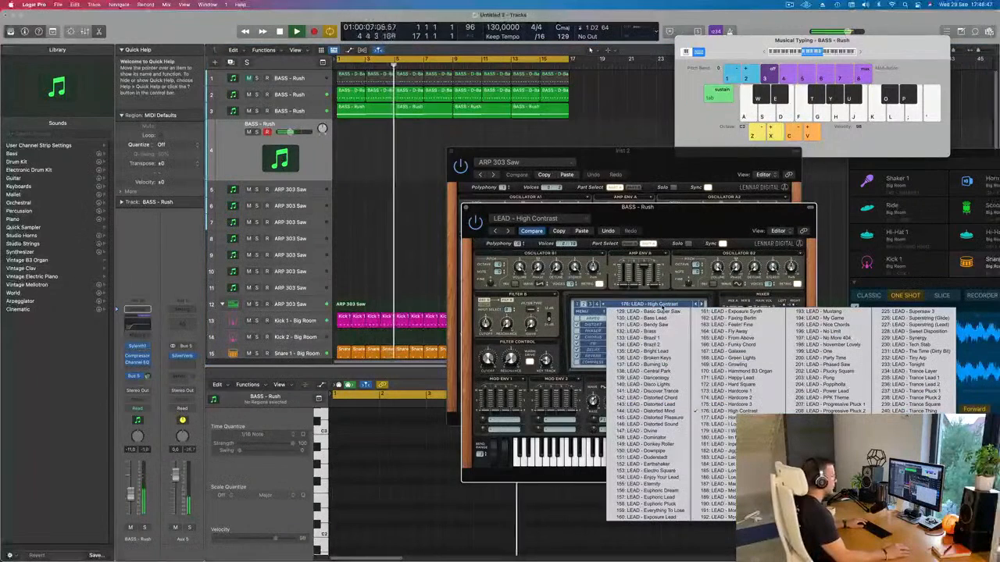
left_click(656, 310)
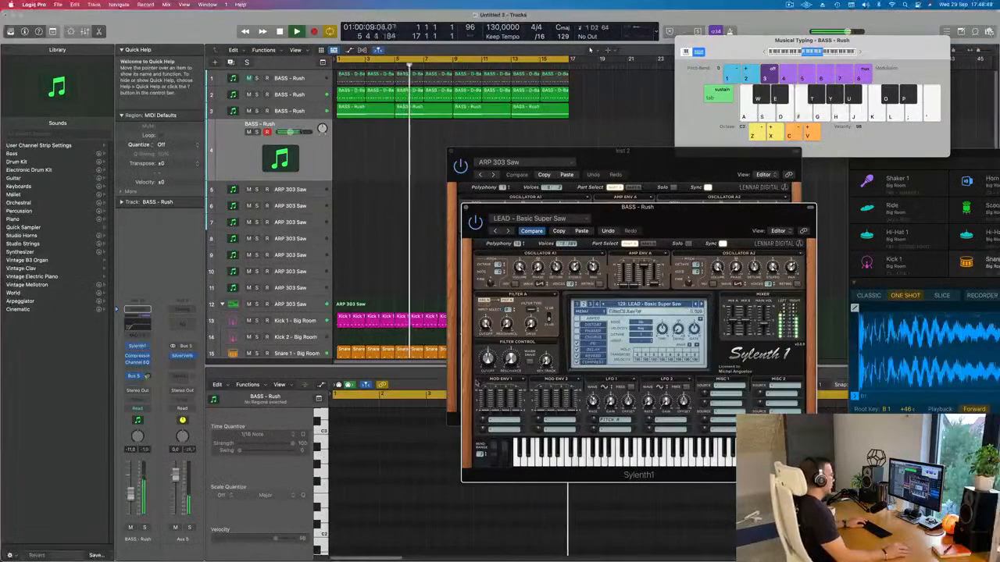
left_click_drag(132, 495, 131, 499)
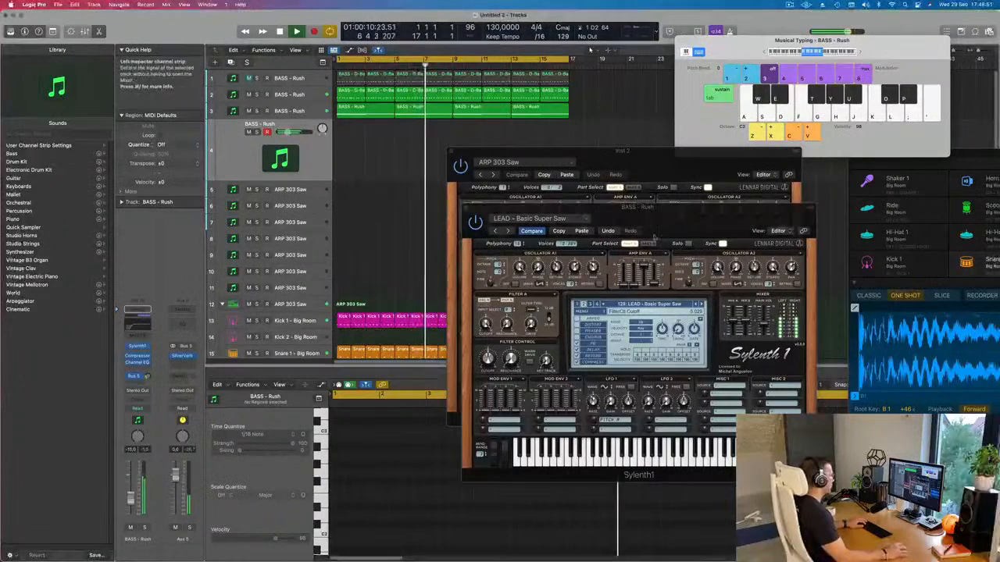
Advance to the LEAD - Brass preset, raise the fourth track's level and set the filter control cutoff to about 2.3.
left_click(701, 304)
left_click(702, 305)
left_click(701, 305)
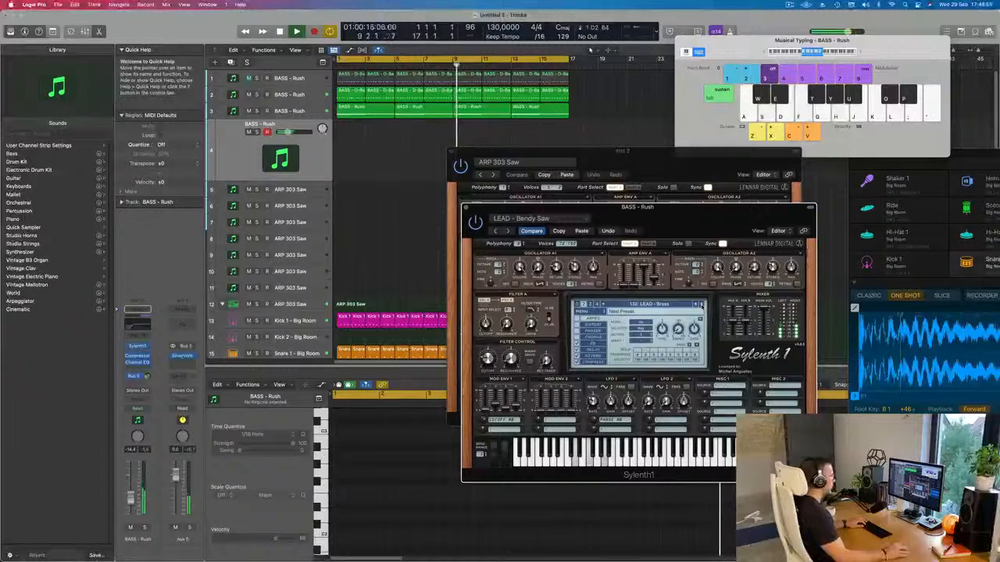
left_click_drag(131, 500, 129, 492)
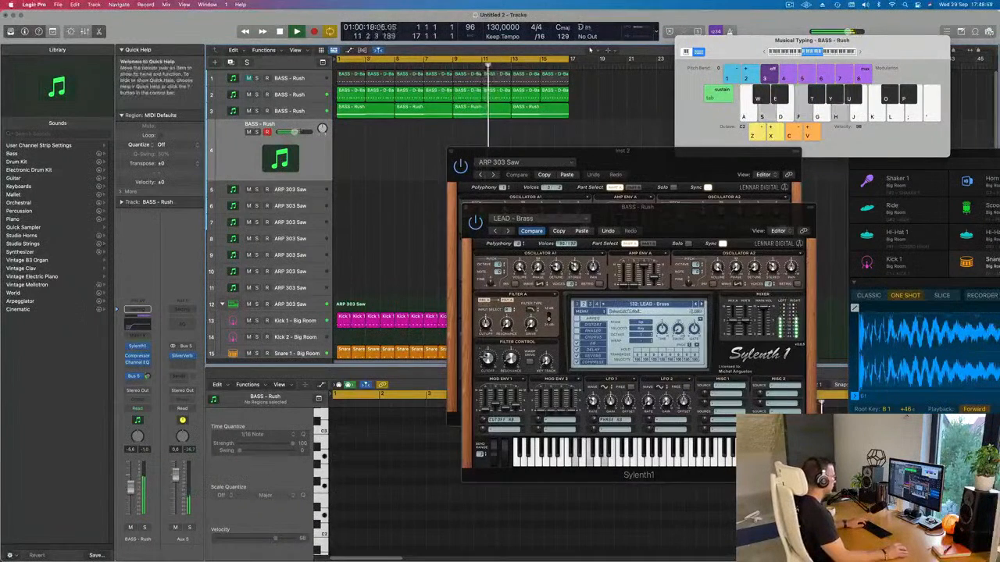
left_click_drag(487, 359, 487, 358)
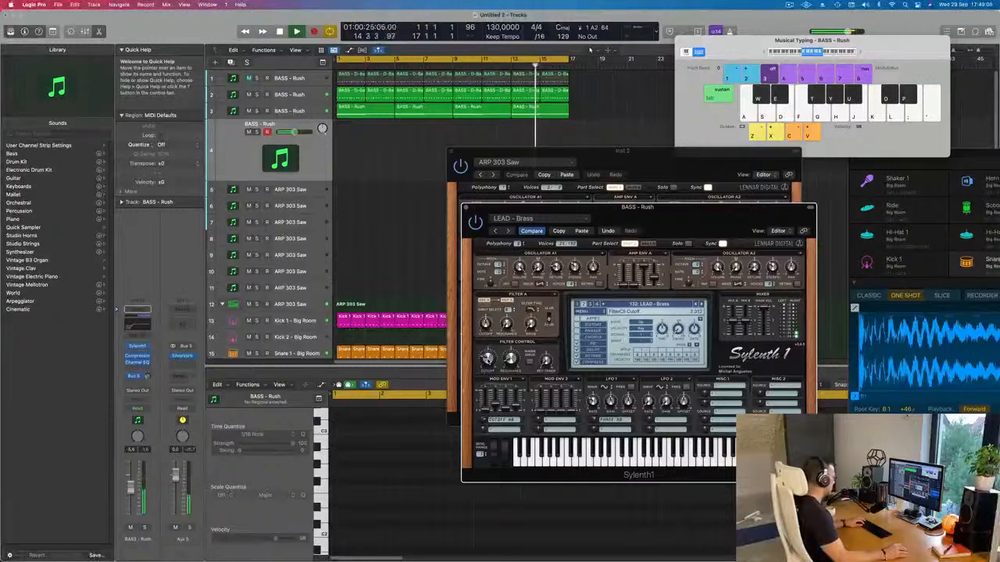
Rehearse a melodic riff with the LEAD - Brass sound on the musical typing keyboard over the looped beat.
key("f")
key("j")
key("k")
key("k")
key("k")
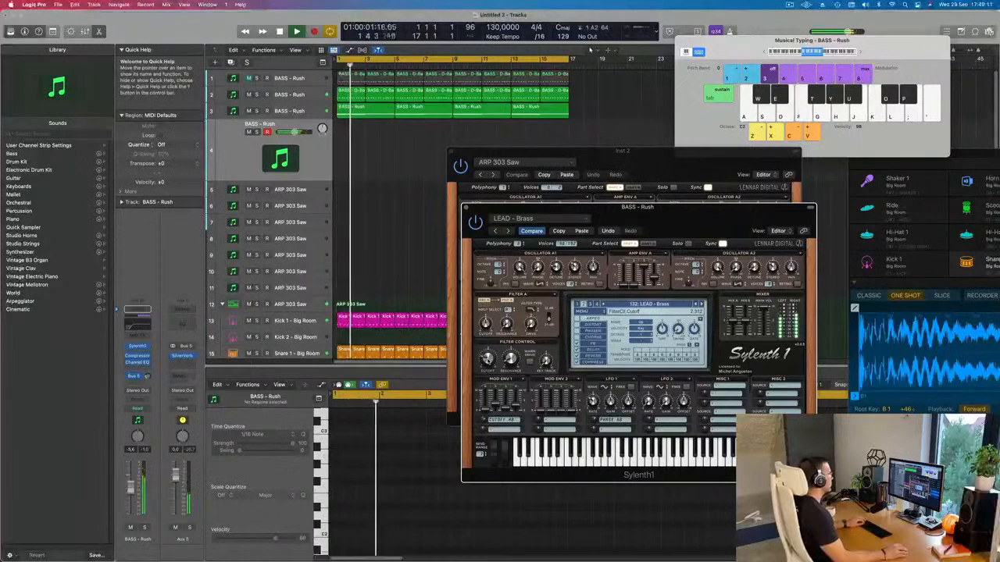
key("f")
key("h")
key("f")
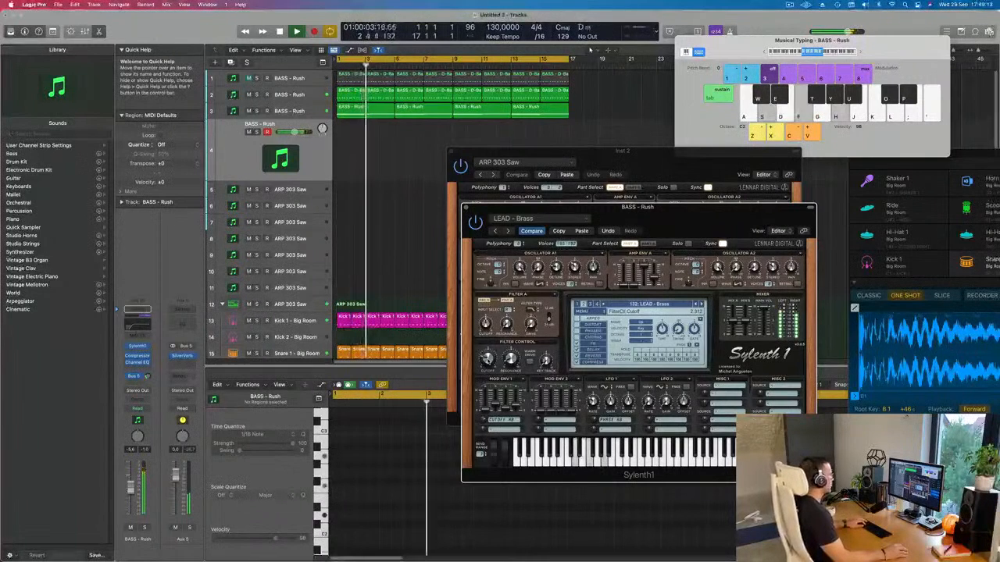
key("h")
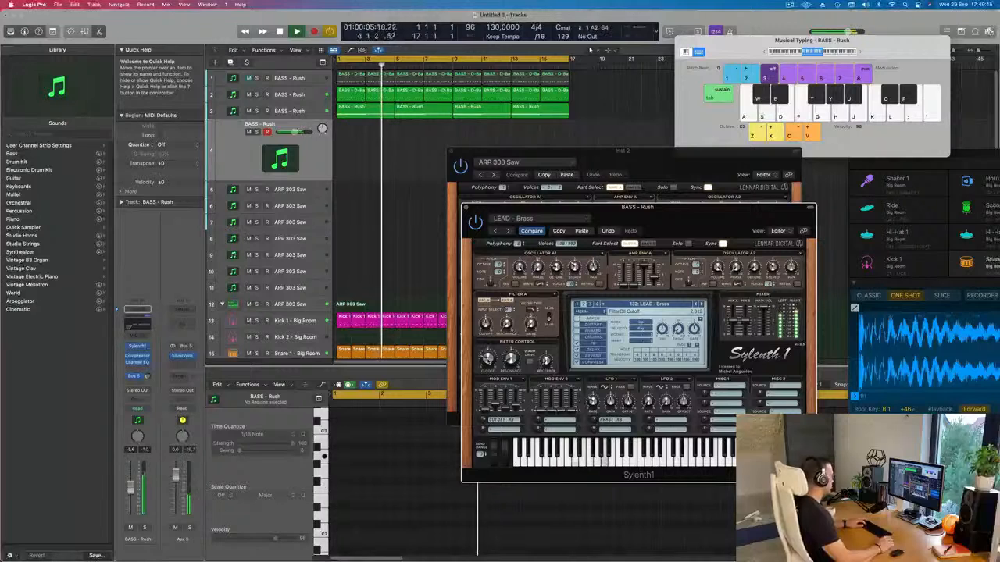
Record a LEAD - Brass chord riff on the fourth track from bar 9 over the looped beat.
key("r")
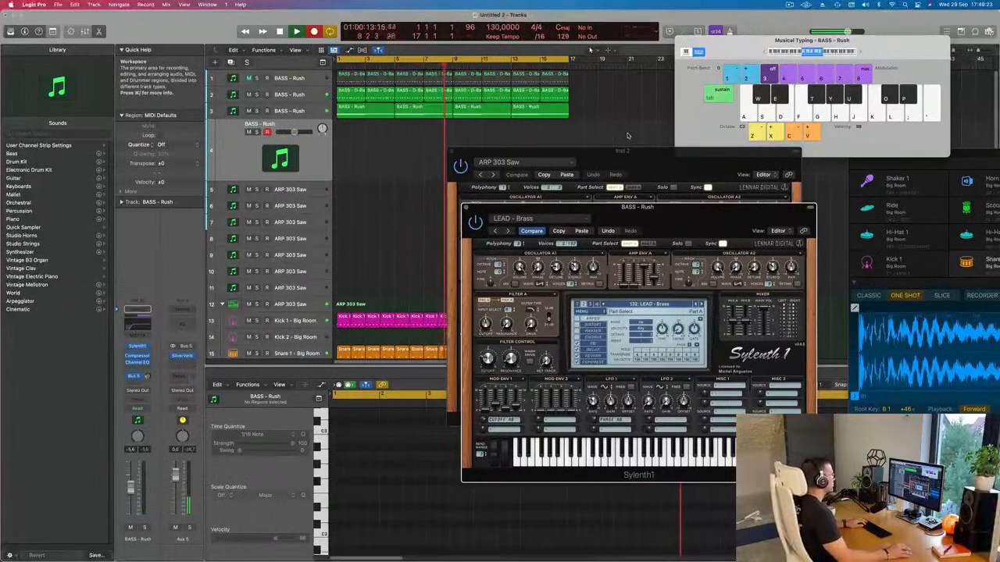
key("s")
key("f")
key("h")
key("s")
key("f")
key("h")
key("s")
key("f")
key("h")
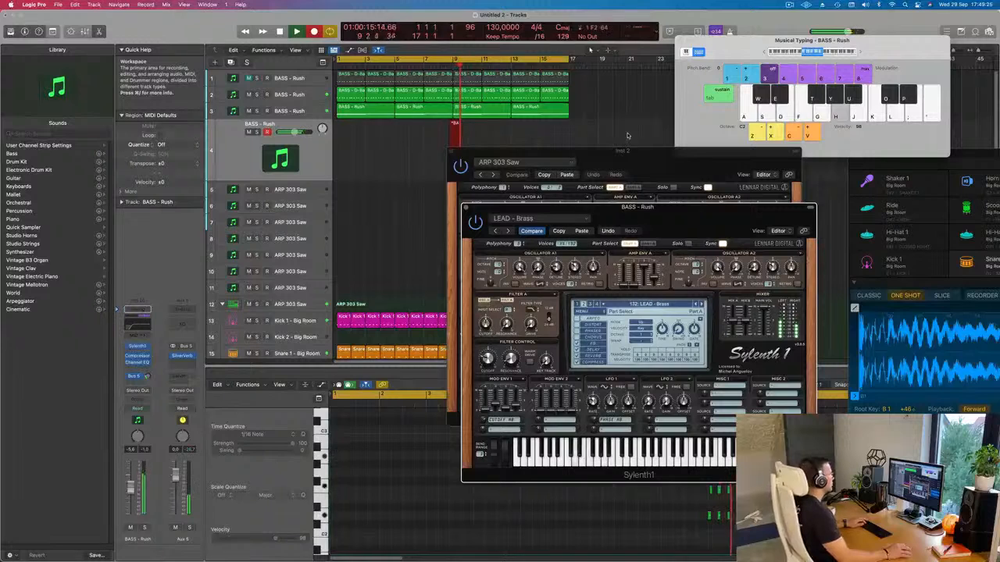
key("s")
key("f")
key("h")
key("f")
key("h")
key("k")
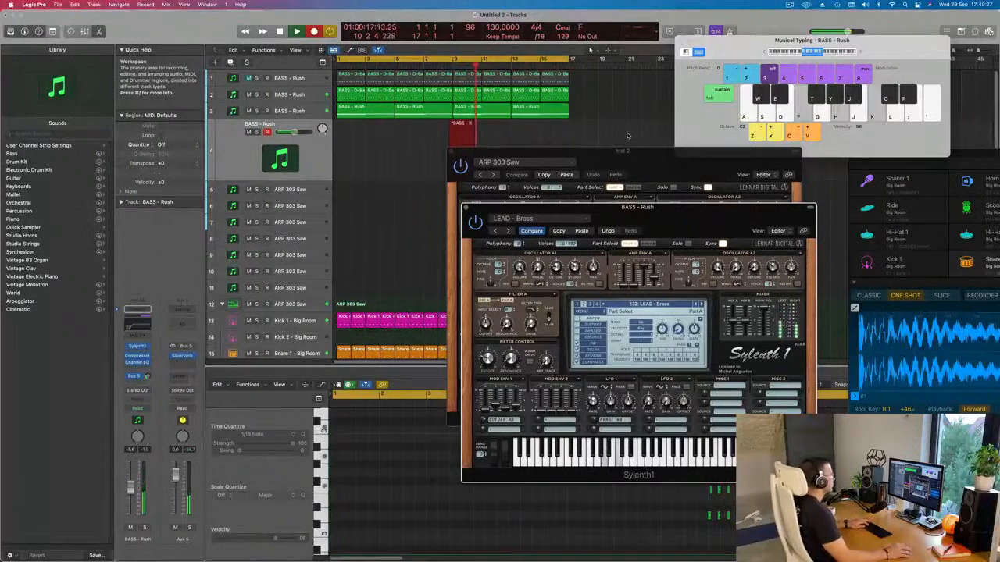
key("f")
key("h")
key("k")
key("d")
key("g")
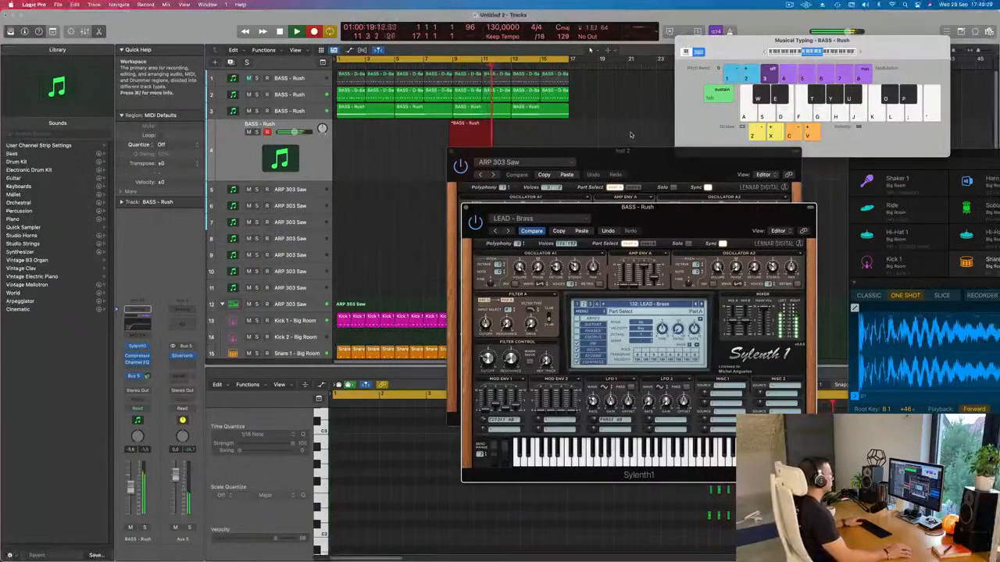
key("space")
Move the recorded chord region to bar 1, select all of its notes and play it from the start.
left_click_drag(559, 151, 830, 144)
left_click_drag(475, 120, 350, 136)
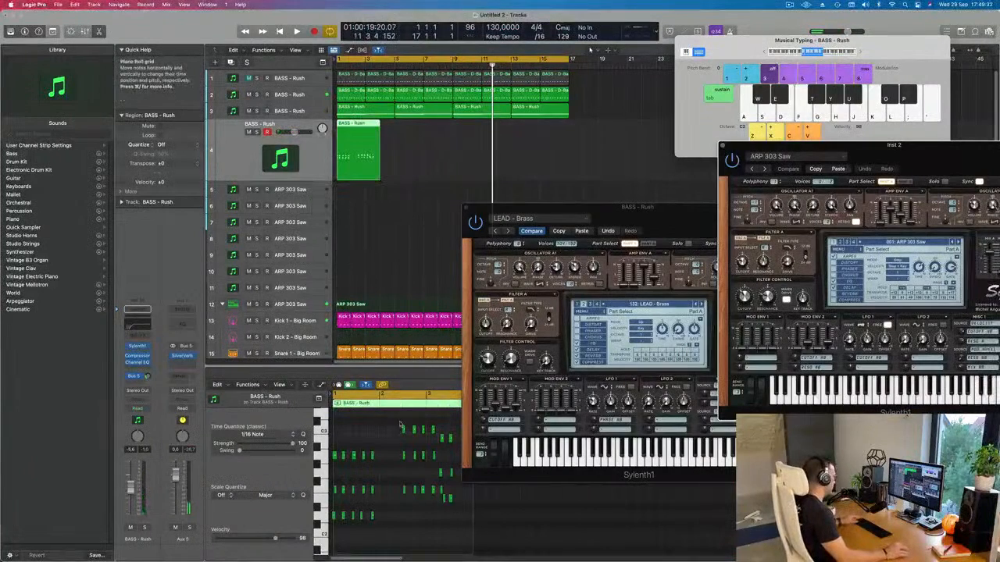
left_click(384, 456)
key("super+a")
key("Return")
key("space")
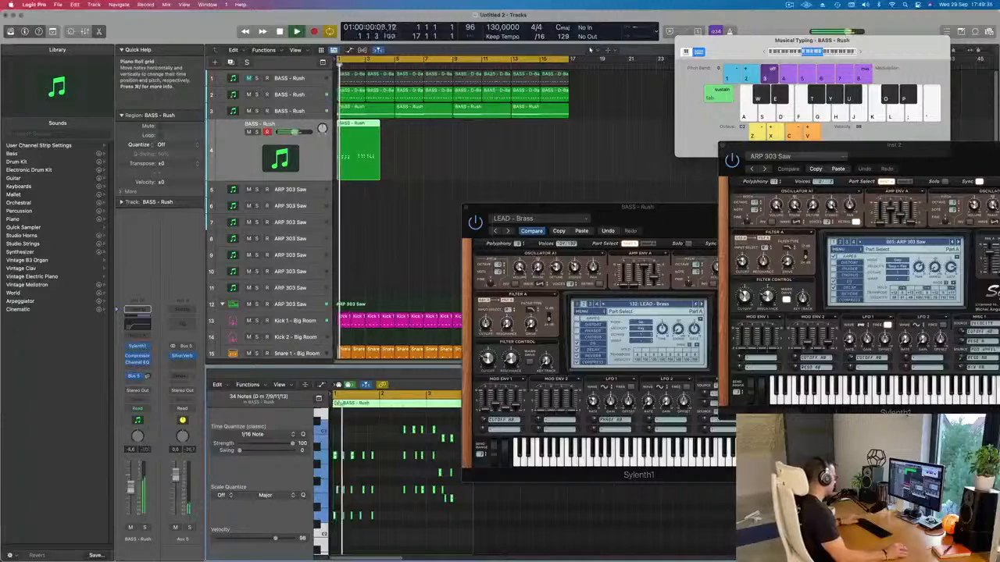
Align the low D2 note of the fourth chord in bar 1 with its other notes and replay the riff.
scroll(382, 467, "up", 3)
scroll(381, 468, "left", 3)
key("space")
left_click_drag(346, 478, 339, 499)
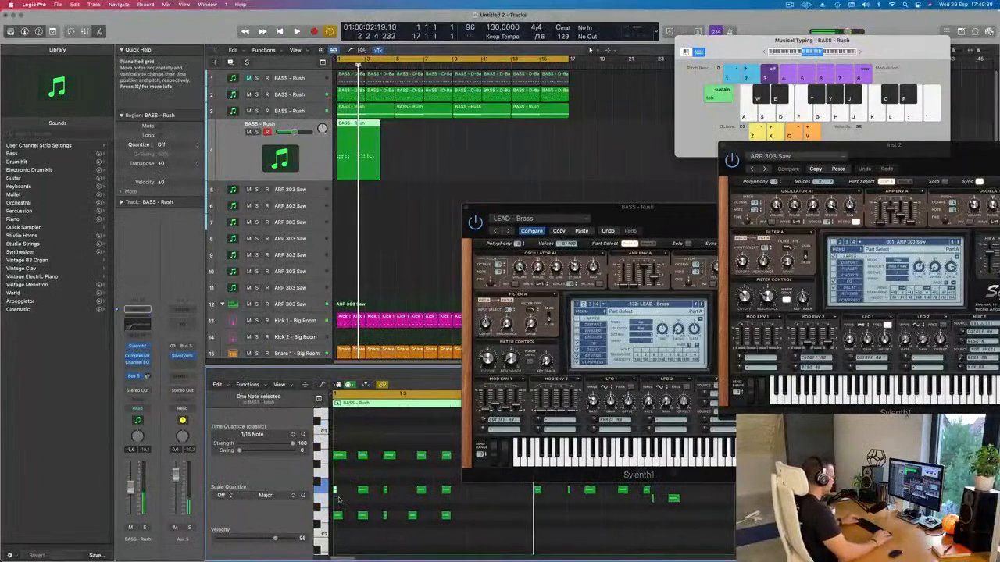
left_click(420, 489)
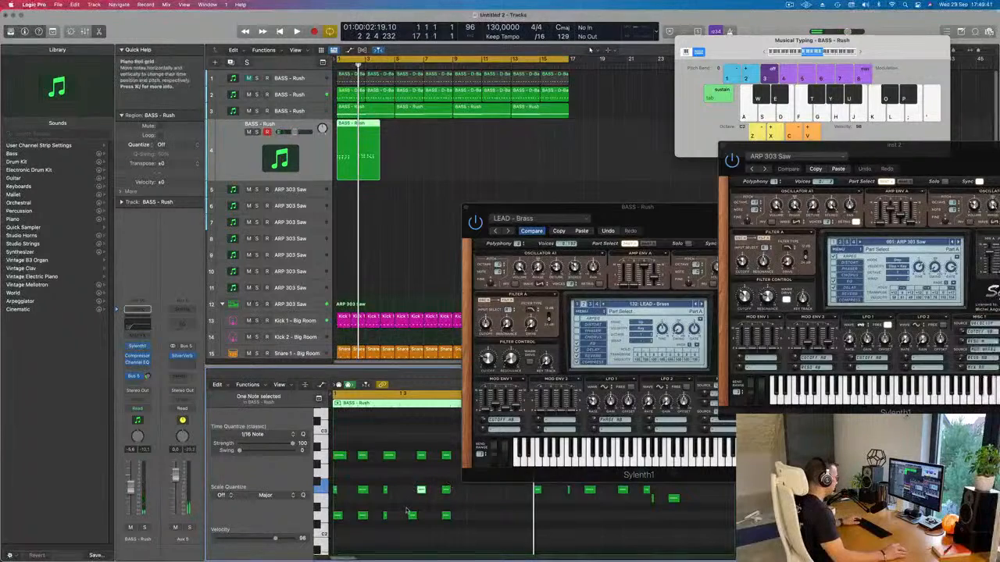
key("alt+Right")
key("Return")
key("space")
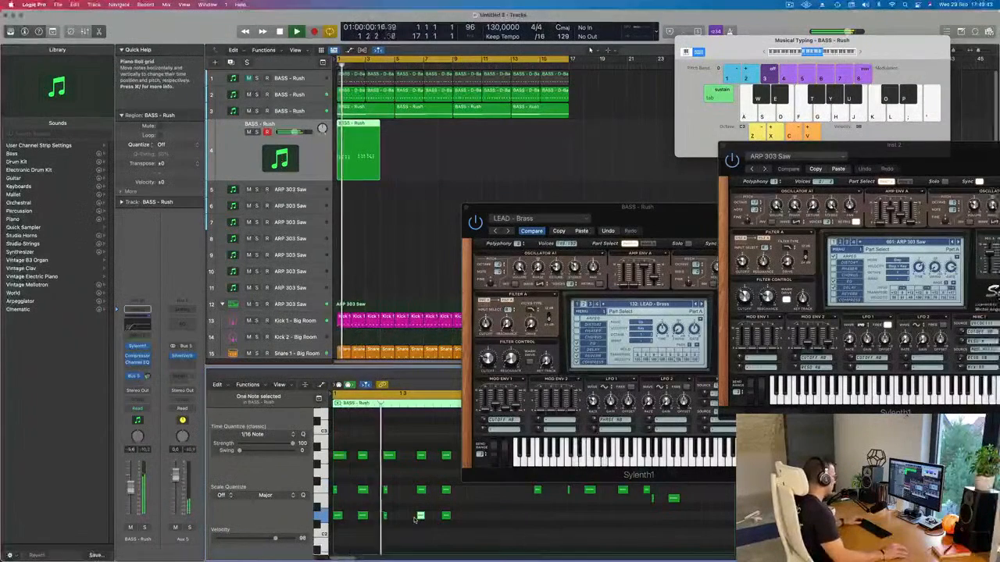
Move the Sylenth1 window off the piano roll and delete the first three recorded F chords.
left_click_drag(578, 208, 827, 185)
scroll(530, 466, "down", 2)
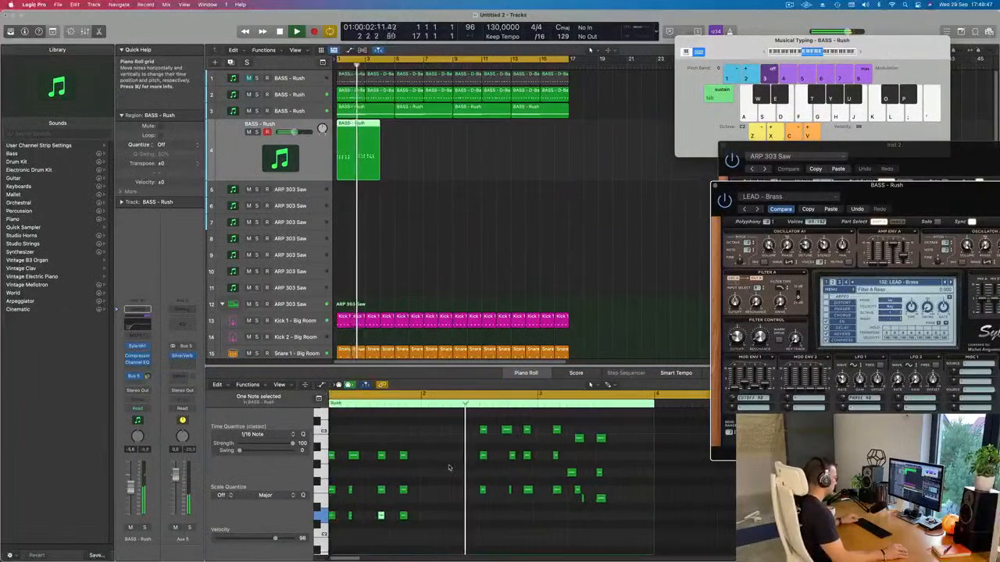
scroll(474, 463, "down", 2)
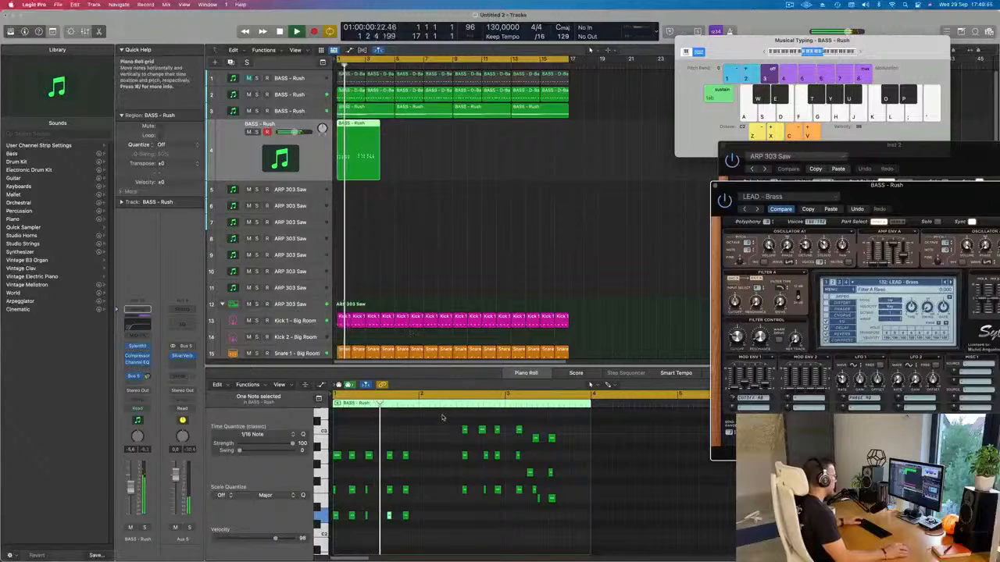
left_click_drag(452, 426, 437, 490)
key("space")
scroll(449, 501, "up", 3)
left_click(497, 471)
left_click_drag(513, 426, 428, 515)
key("Delete")
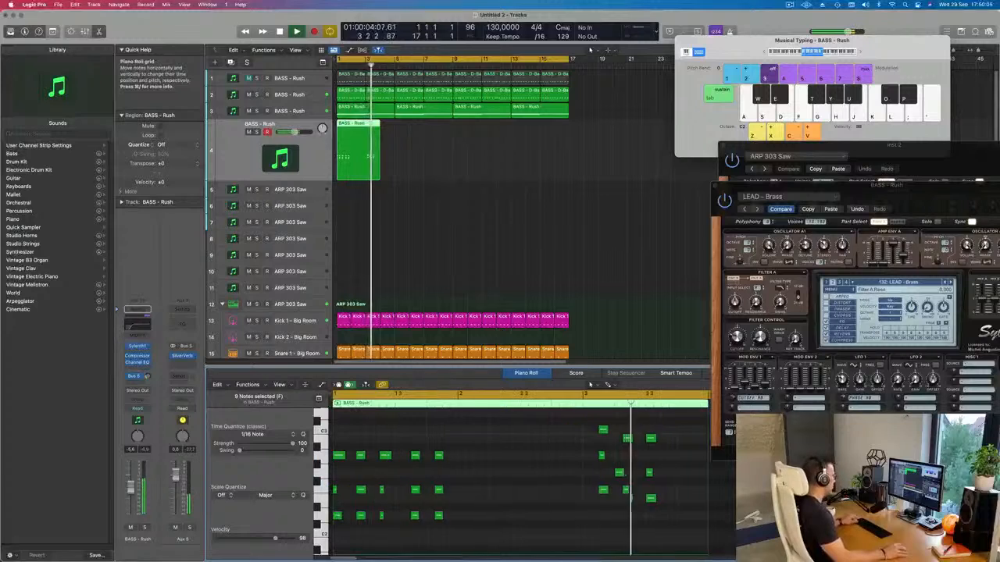
Copy the five D minor chords from bar 1 to bar 2, transpose the copies to F chords and play them back.
left_click_drag(467, 435, 337, 545)
key("space")
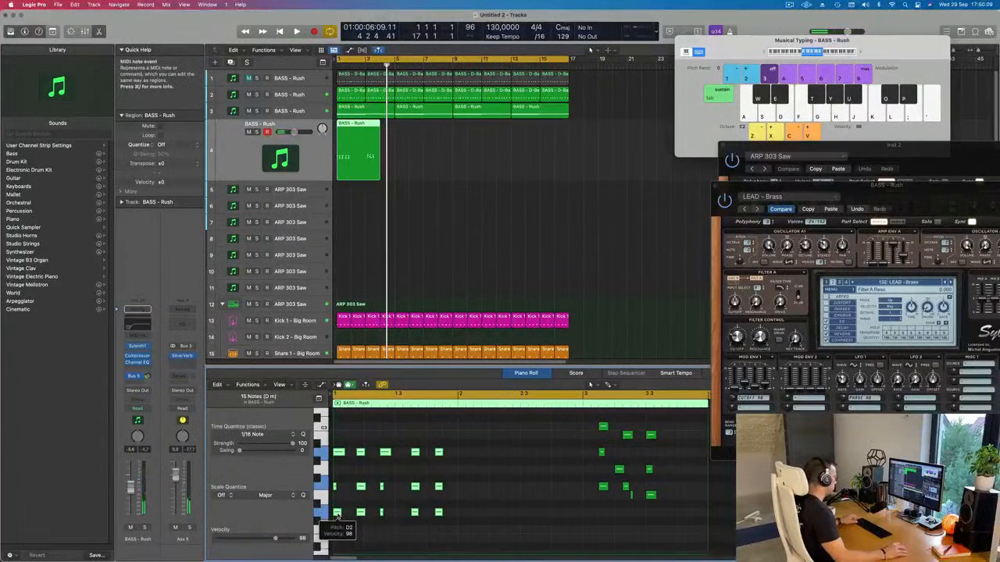
left_click_drag(337, 514, 467, 488)
left_click_drag(455, 448, 574, 472)
left_click_drag(462, 463, 558, 499)
left_click_drag(582, 423, 465, 492)
left_click_drag(461, 420, 461, 488)
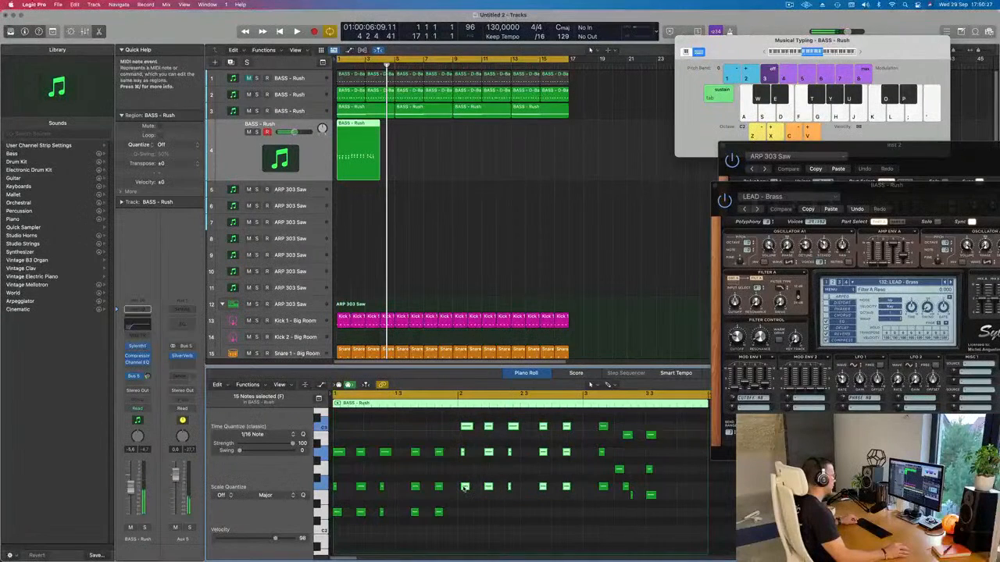
left_click(464, 488)
key("super+a")
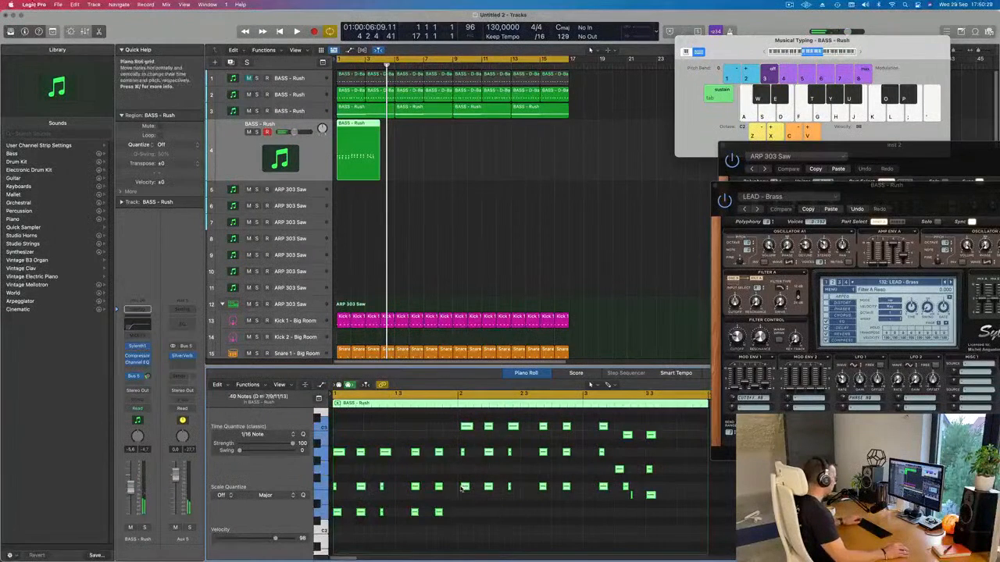
key("space")
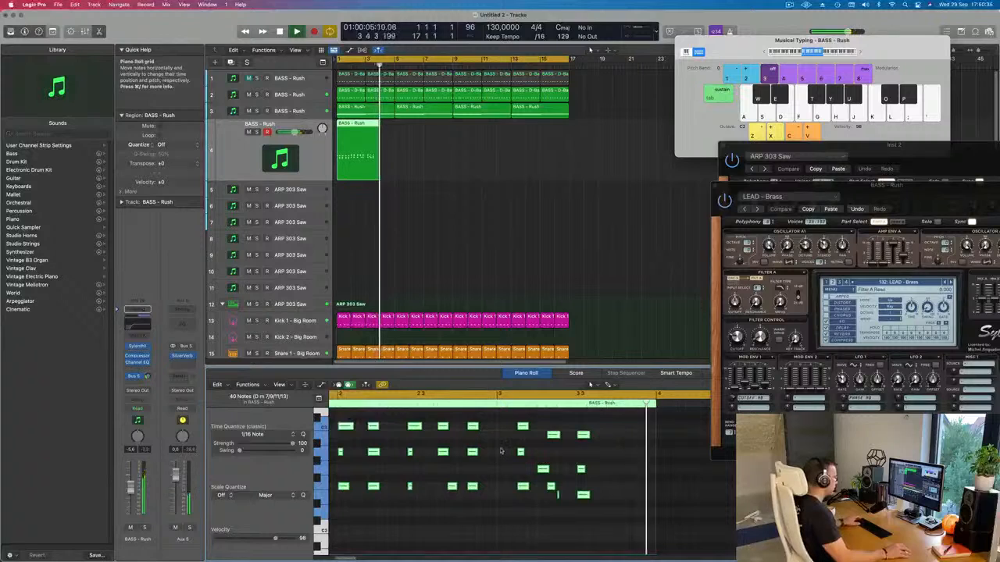
key("space")
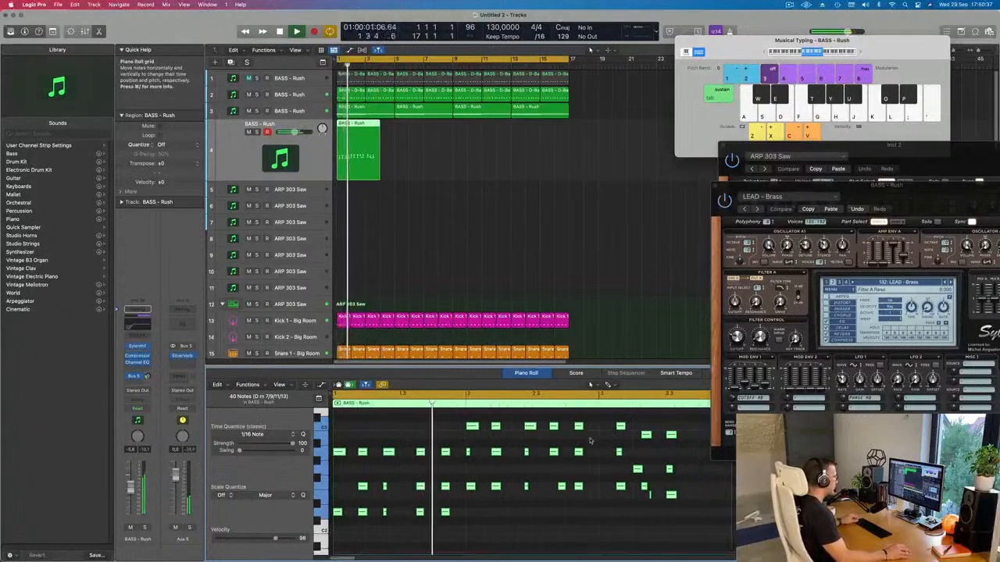
Delete the leftover F chord in bar 3 and align the notes of the first E minor chord.
left_click_drag(606, 423, 630, 508)
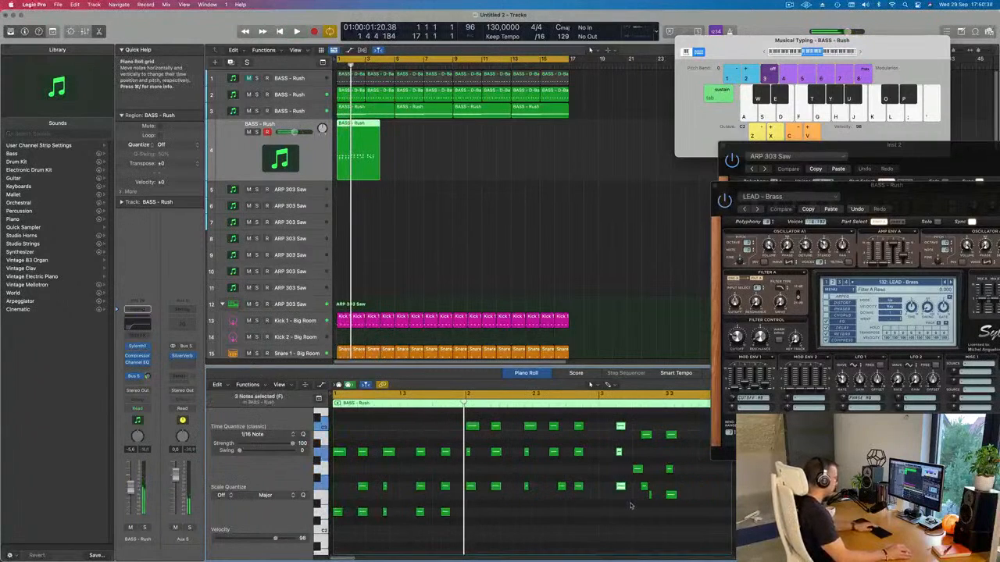
left_click_drag(646, 437, 638, 437)
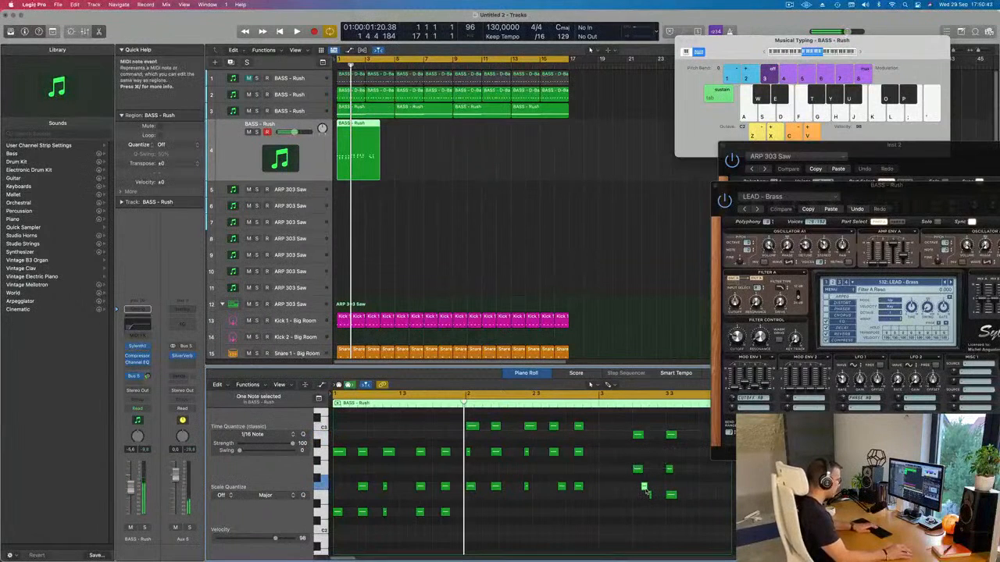
left_click_drag(648, 497, 635, 498)
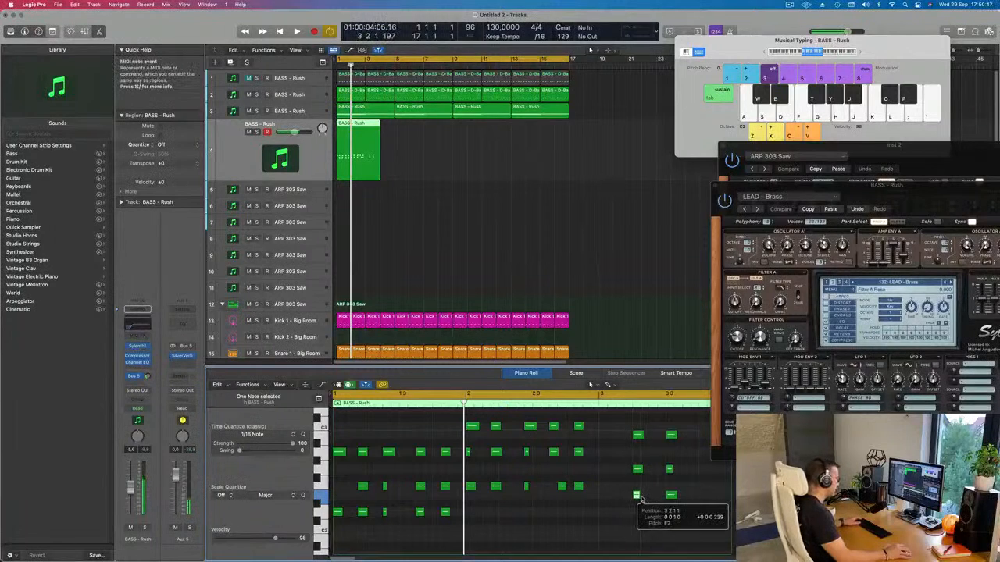
Move both E minor chords to the start of bar 3 and play the riff.
left_click_drag(625, 431, 676, 509)
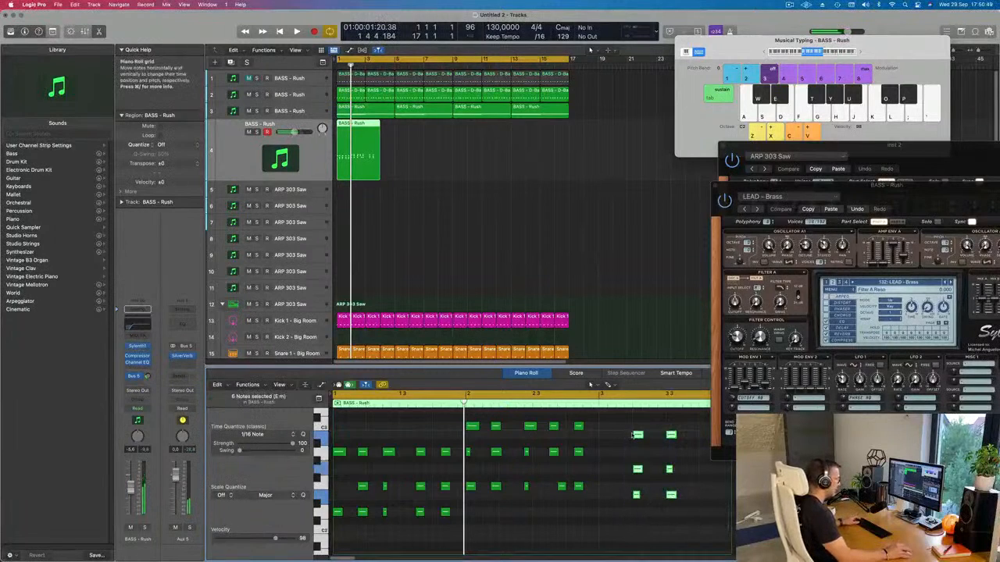
left_click_drag(638, 436, 604, 436)
key("space")
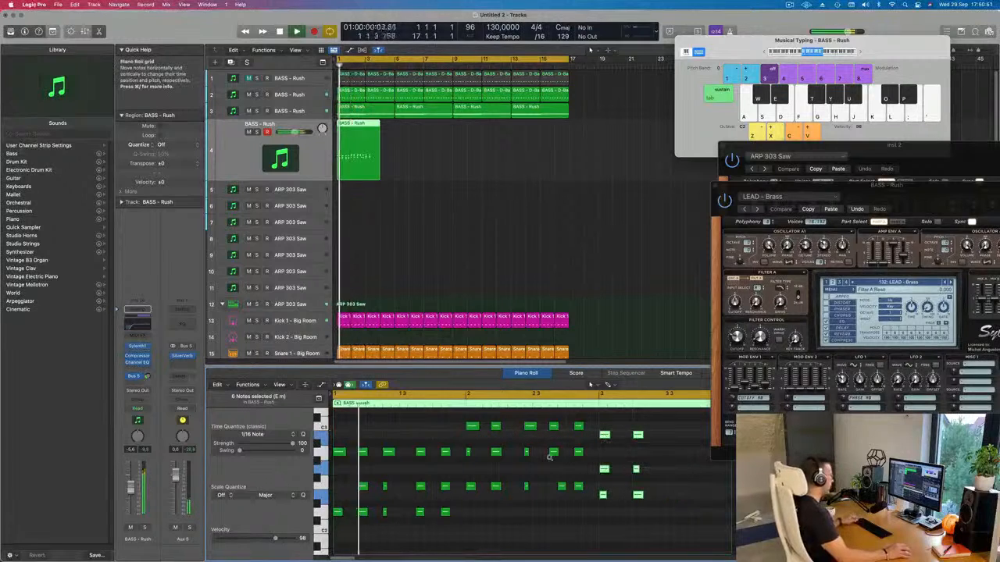
Align the stray F2 notes in the bar 1 and bar 2 chords and audition the whole riff.
key("super+Left")
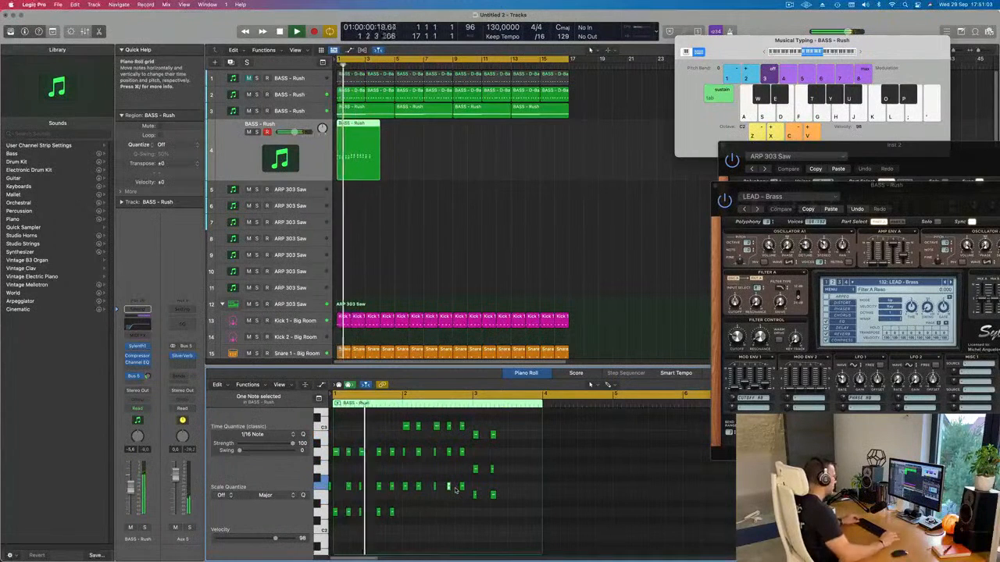
scroll(456, 490, "down", 2)
scroll(455, 491, "up", 2)
scroll(455, 499, "down", 3)
scroll(460, 504, "up", 1)
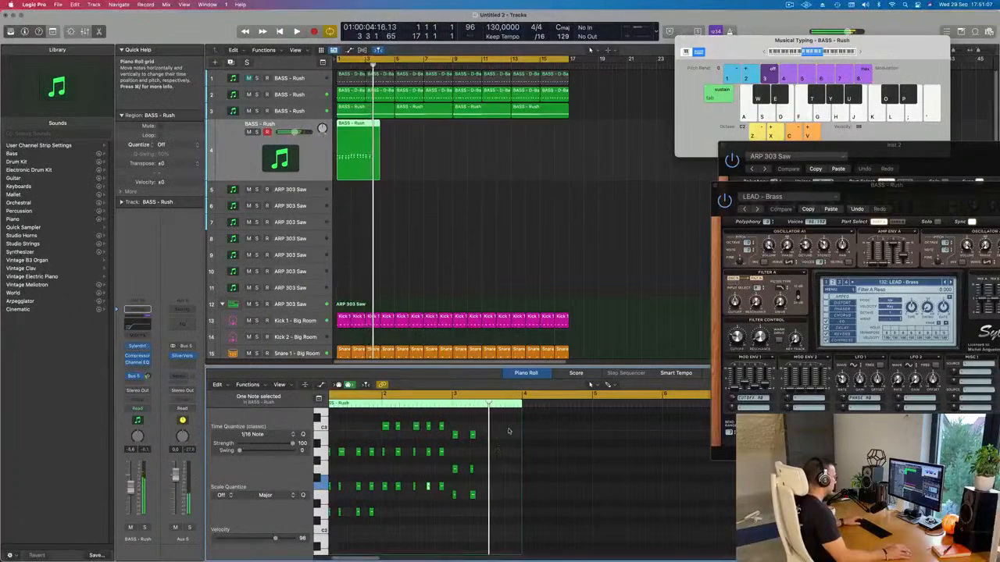
left_click_drag(510, 427, 492, 513)
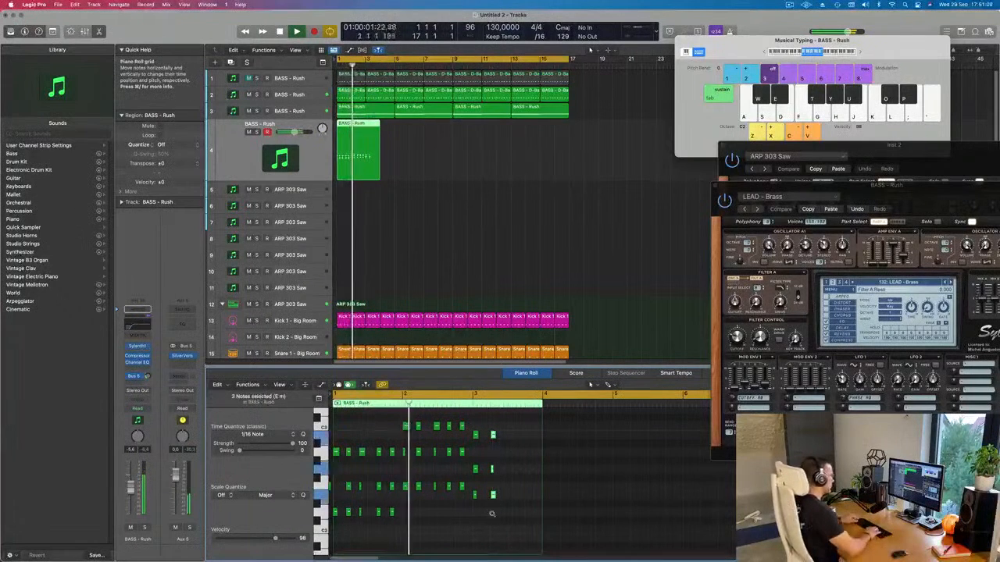
scroll(488, 514, "up", 4)
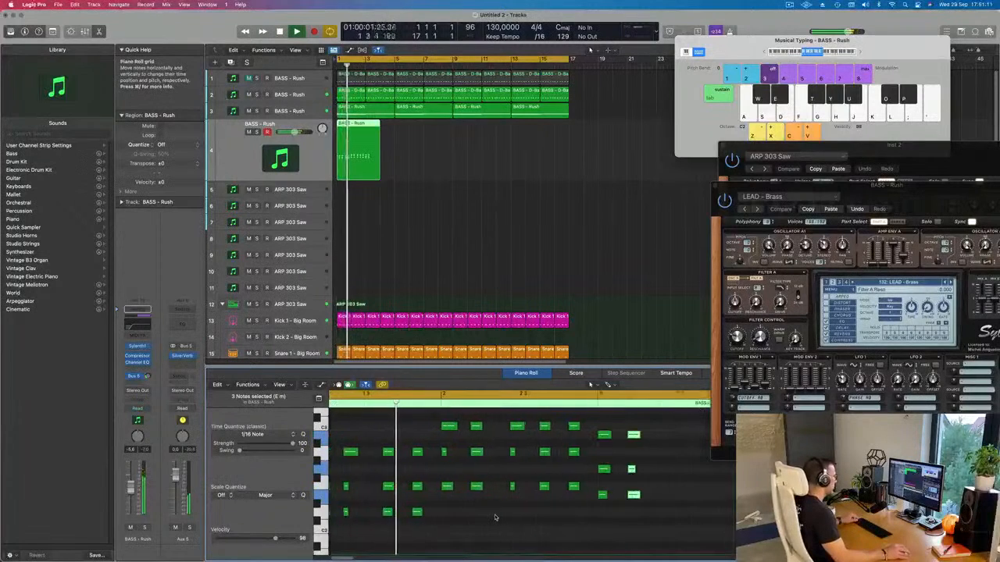
left_click_drag(341, 452, 338, 491)
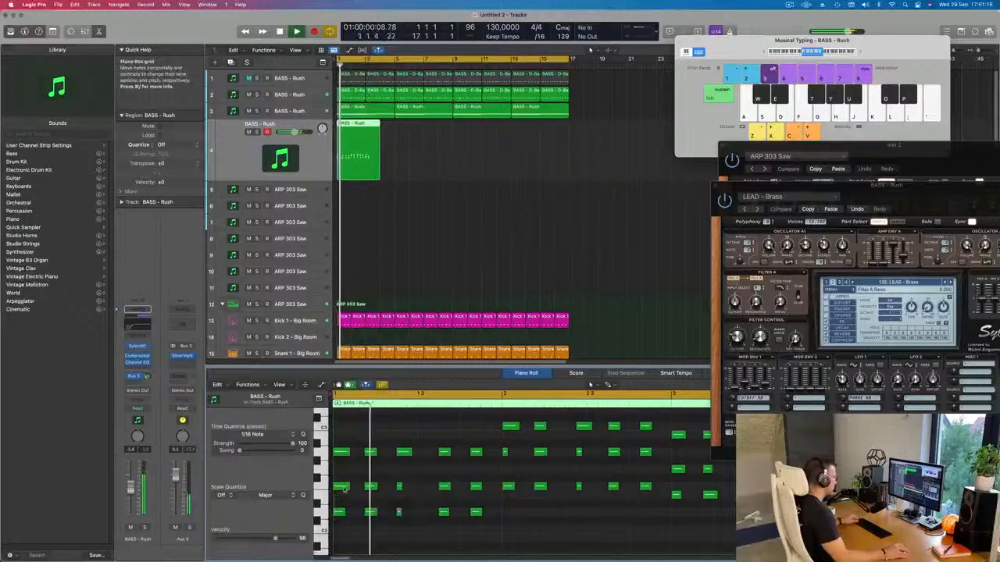
scroll(371, 492, "down", 3)
scroll(371, 492, "down", 3)
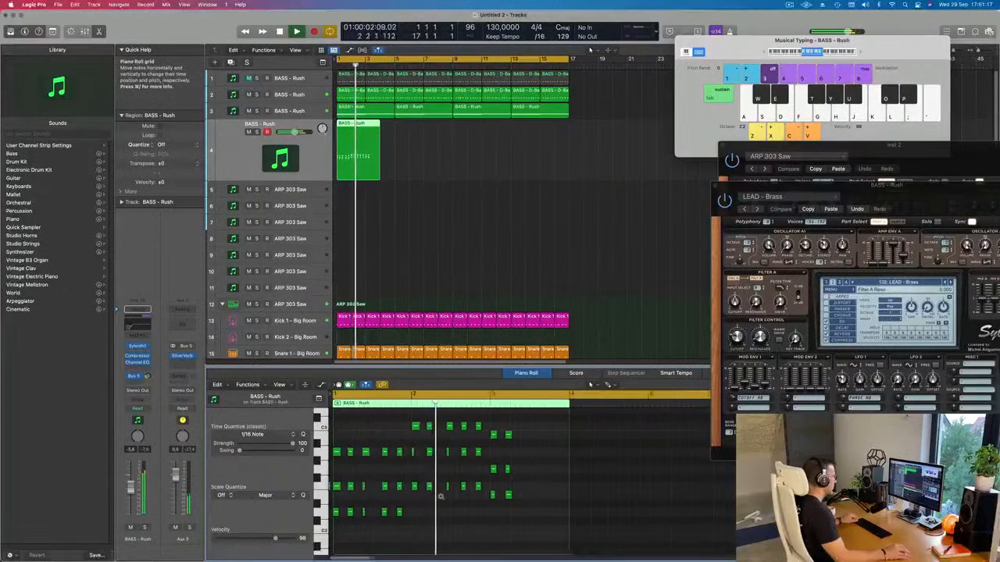
key("space")
key("space")
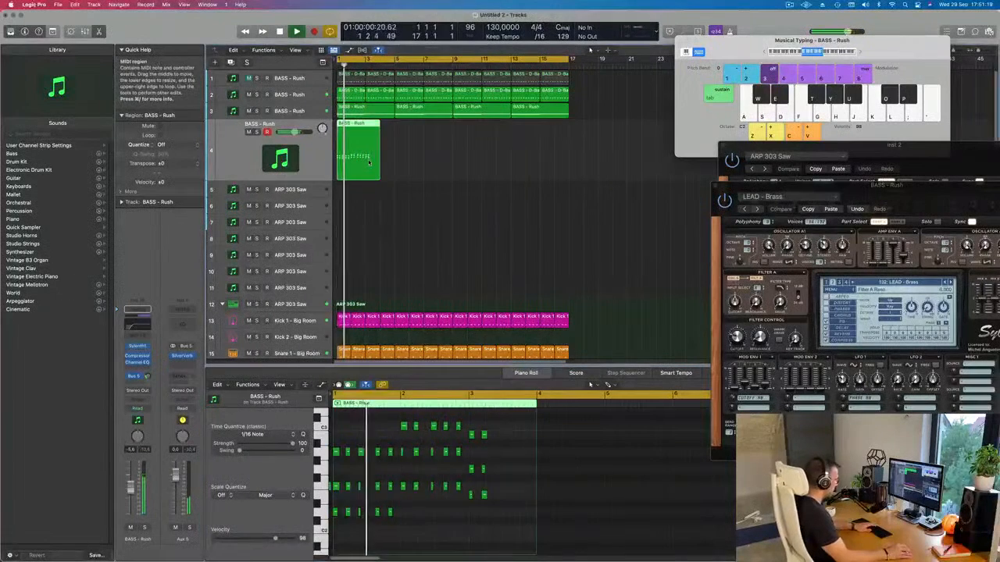
Delete the chord region from the fourth track and adjust the track's Bus 5 send level.
key("Delete")
left_click_drag(896, 189, 678, 88)
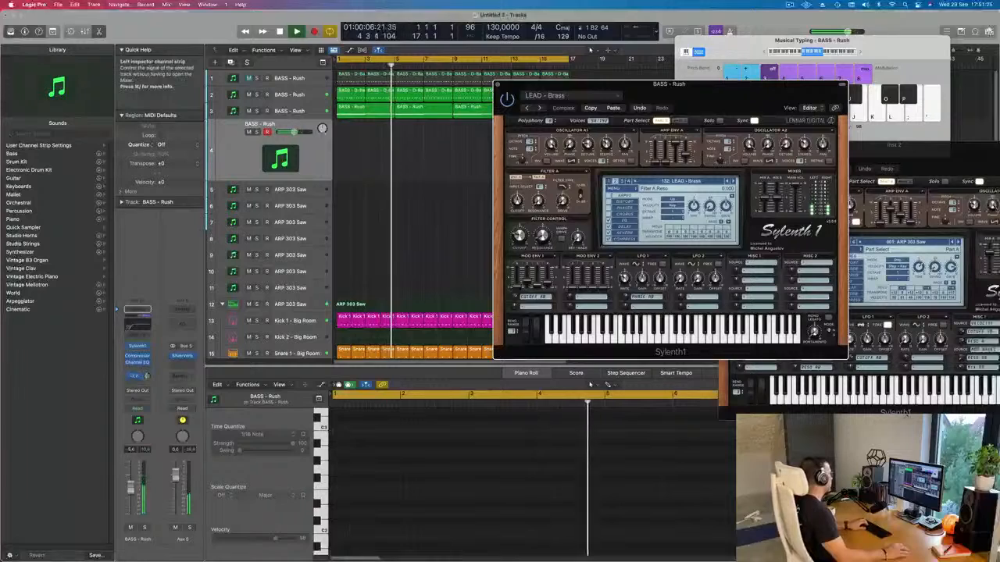
left_click(145, 378)
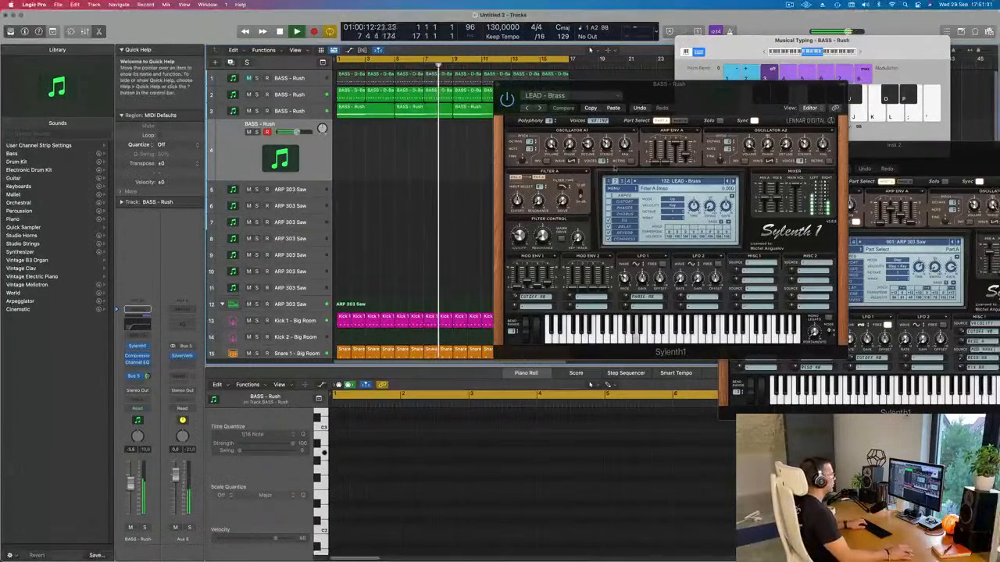
Load the LEAD - Brazil 1 preset on the fourth track and move the Sylenth1 window clear of the arrangement.
left_click(732, 181)
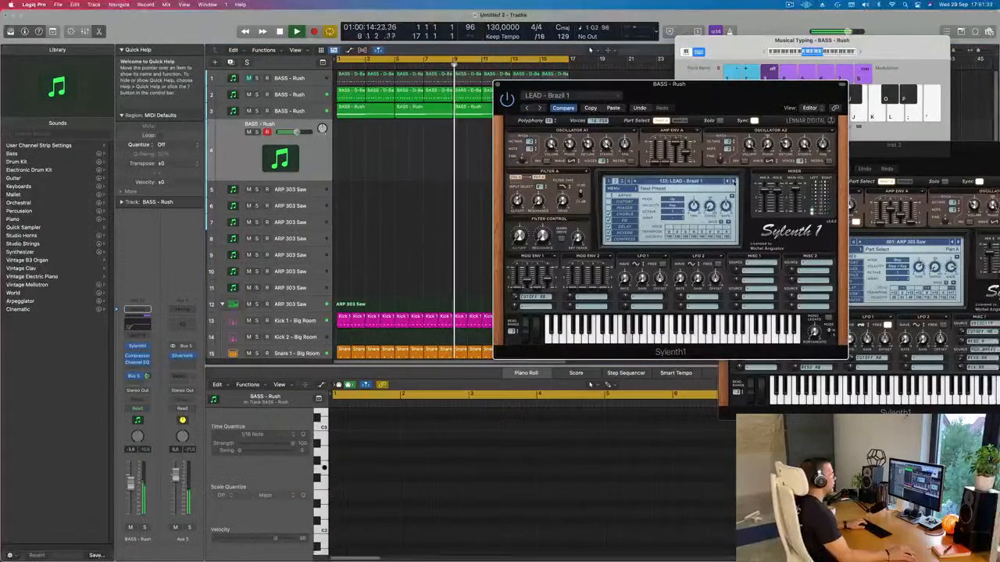
left_click(696, 181)
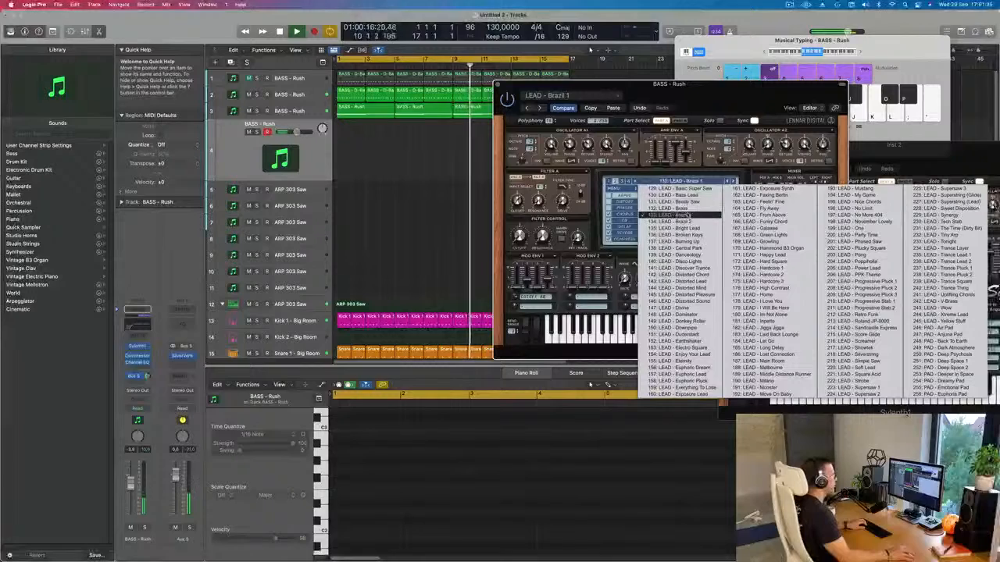
left_click(681, 214)
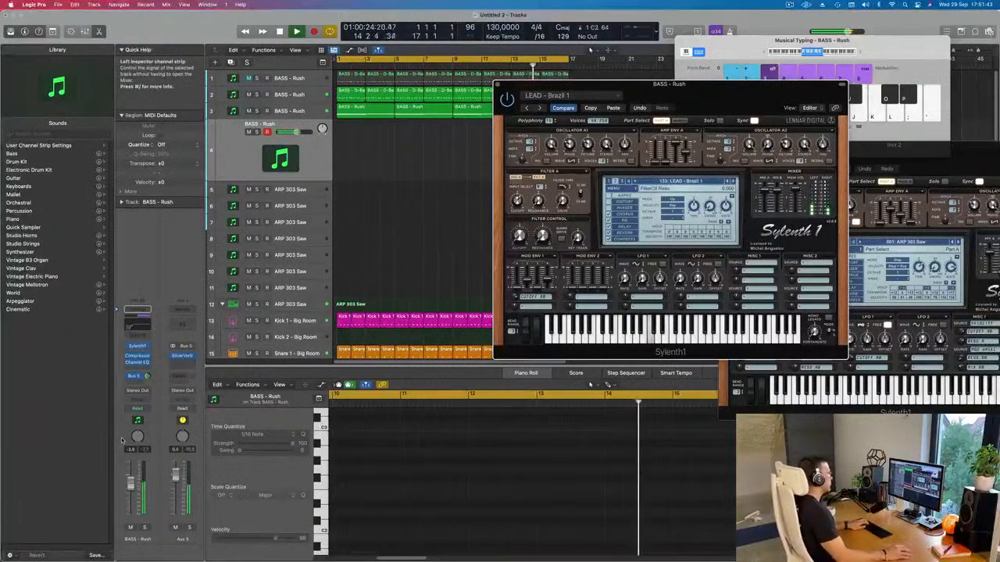
left_click_drag(715, 105, 750, 133)
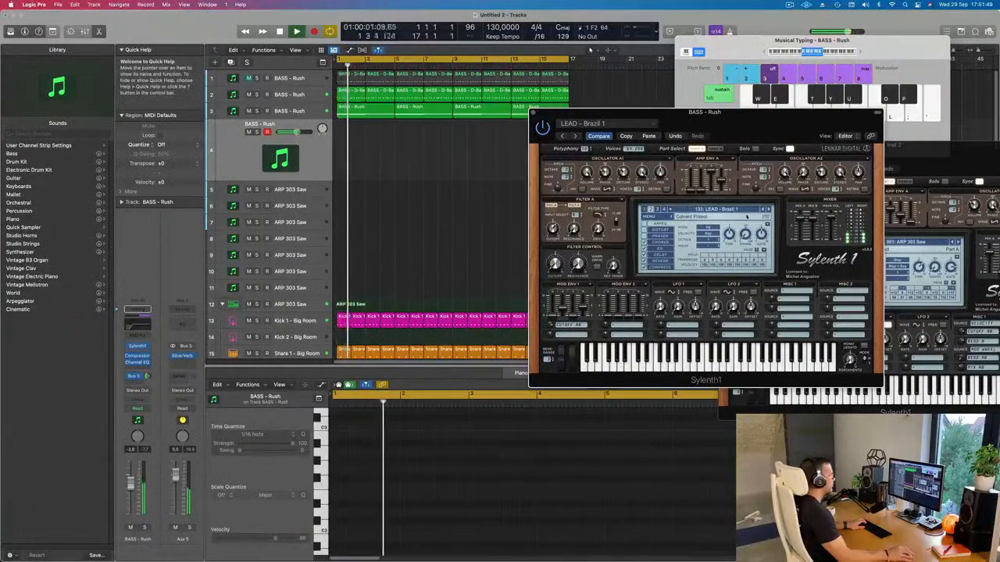
Audition the lead presets following LEAD - Brazil 1 on the fourth track, through LEAD - Burning Up to LEAD - Distorted Chord.
left_click(768, 209)
left_click(768, 210)
left_click(768, 209)
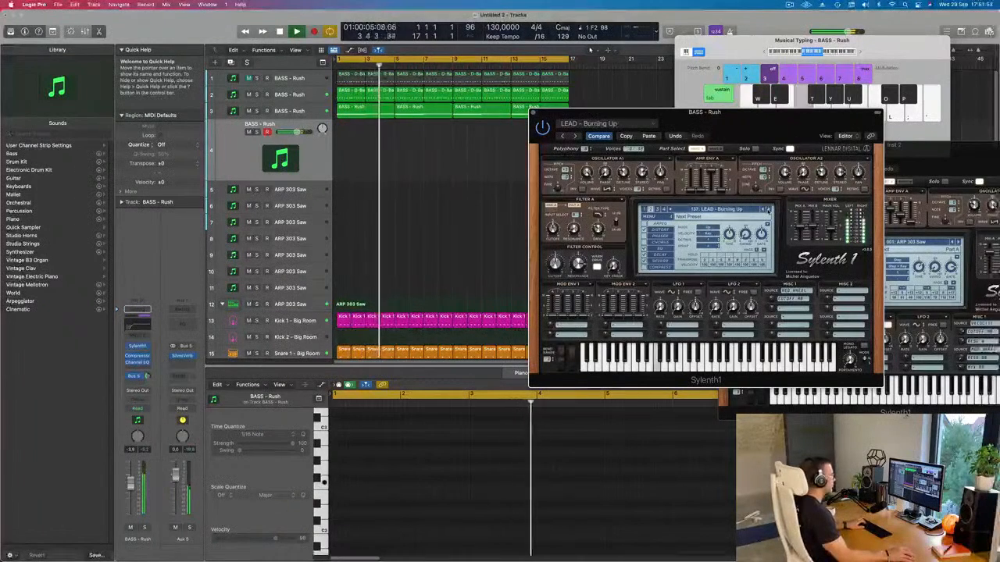
left_click(767, 210)
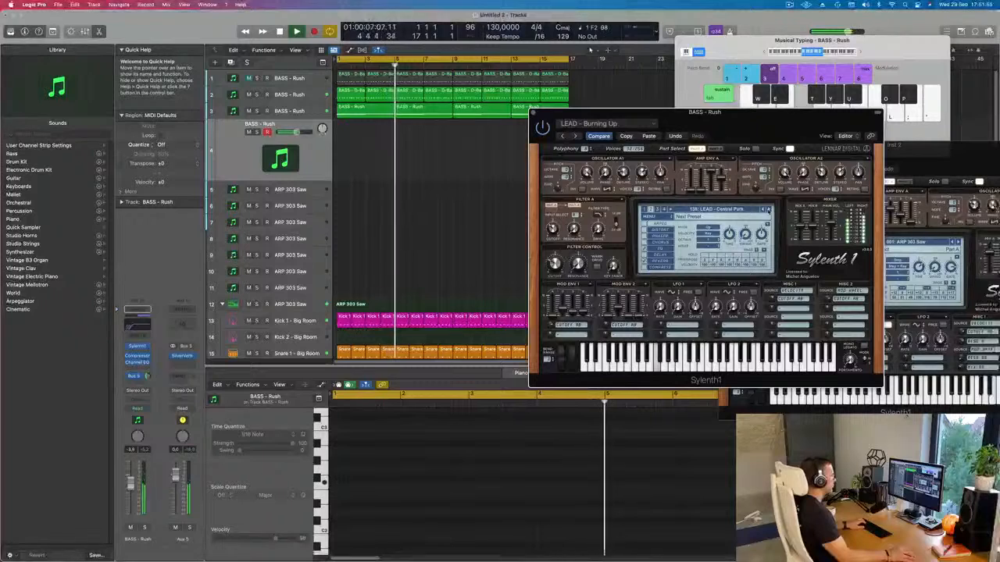
left_click(768, 209)
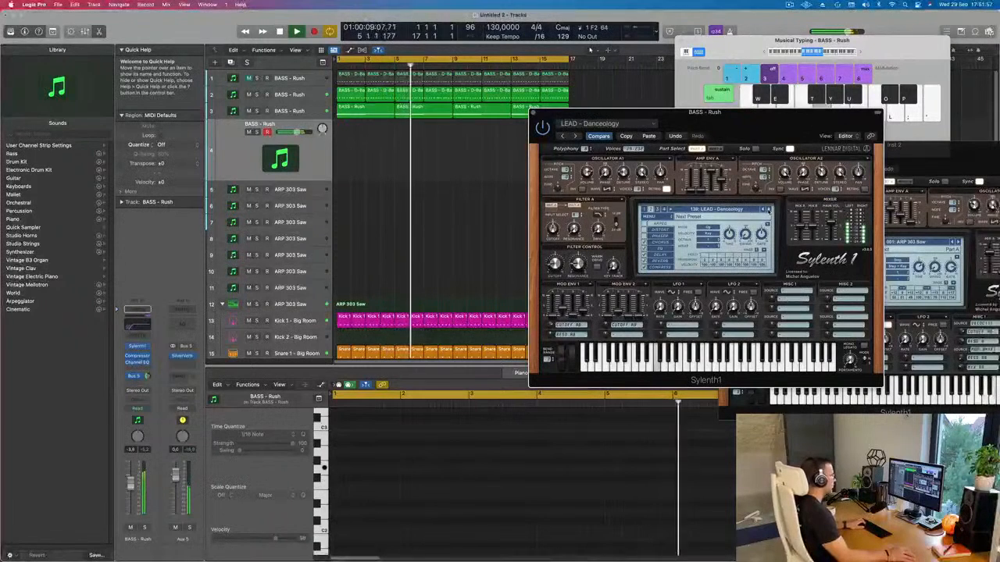
left_click(768, 209)
left_click(767, 210)
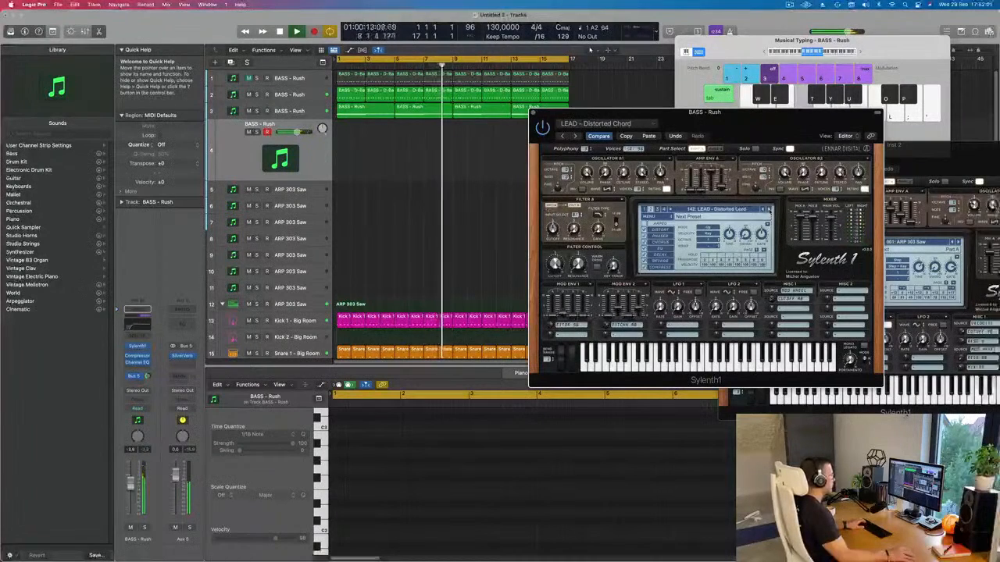
Continue auditioning presets up to LEAD - Divine, go back to LEAD - Distorted Mind, and lower the track volume to -10.0 dB.
left_click(767, 209)
left_click(768, 210)
left_click(768, 209)
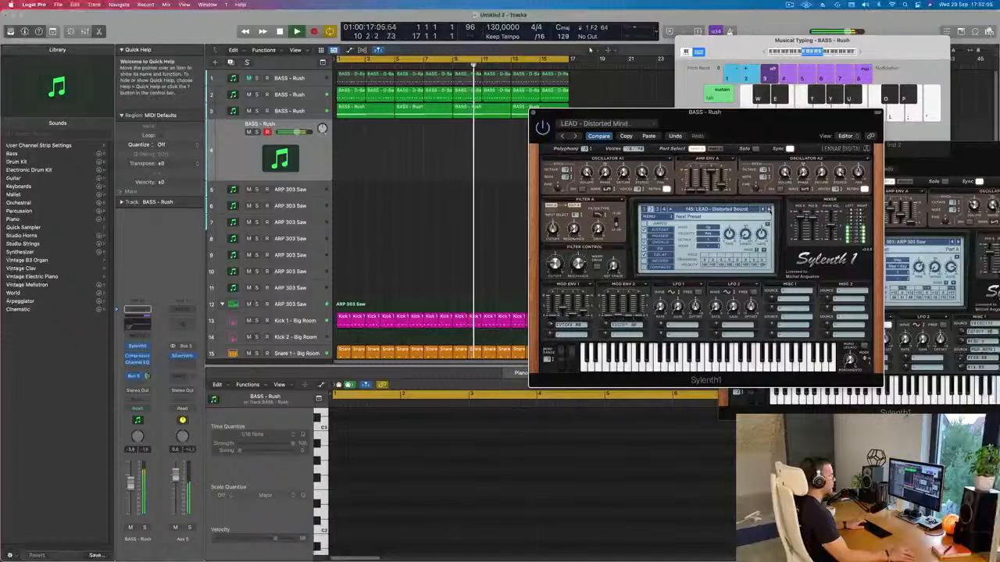
left_click(767, 210)
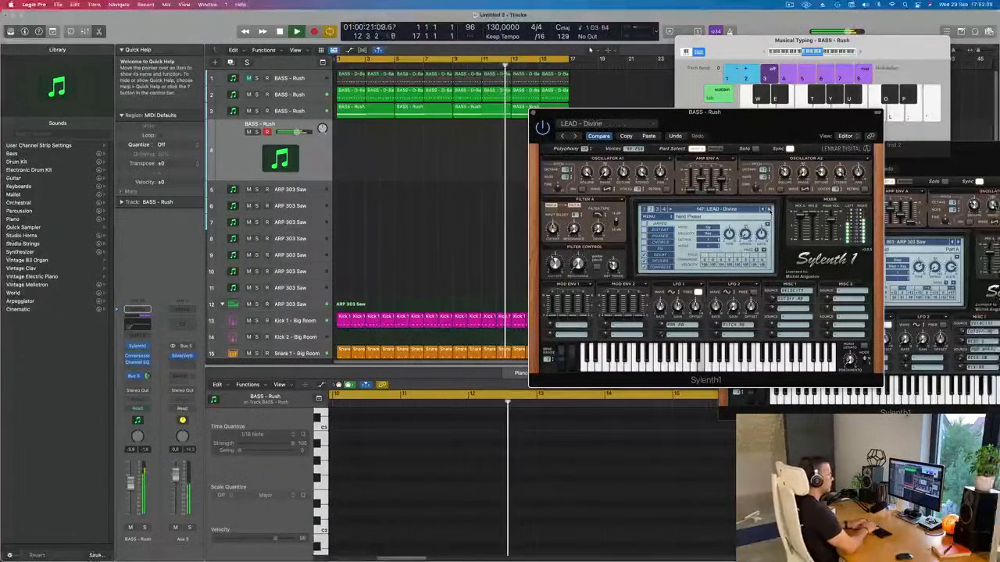
left_click(764, 210)
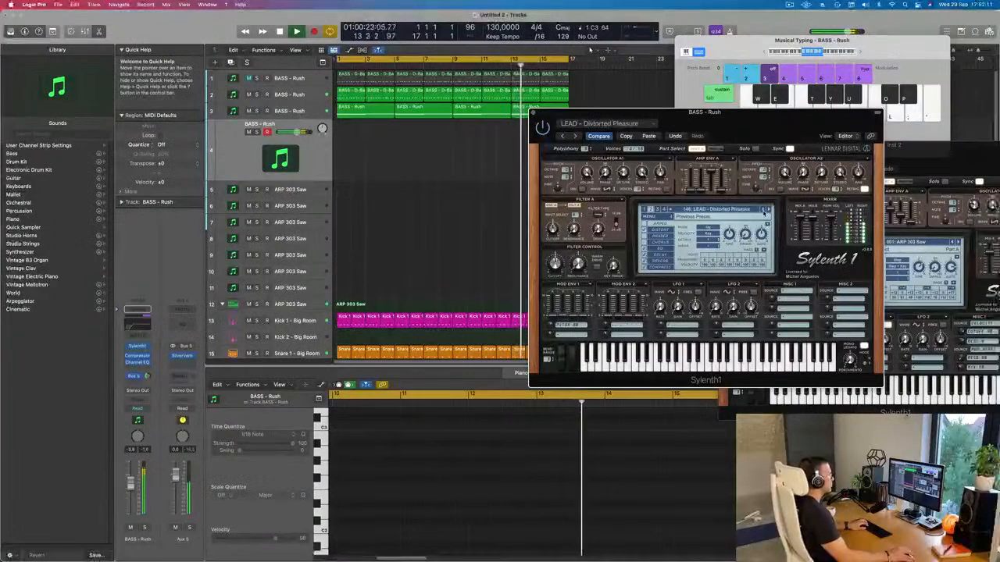
left_click(763, 210)
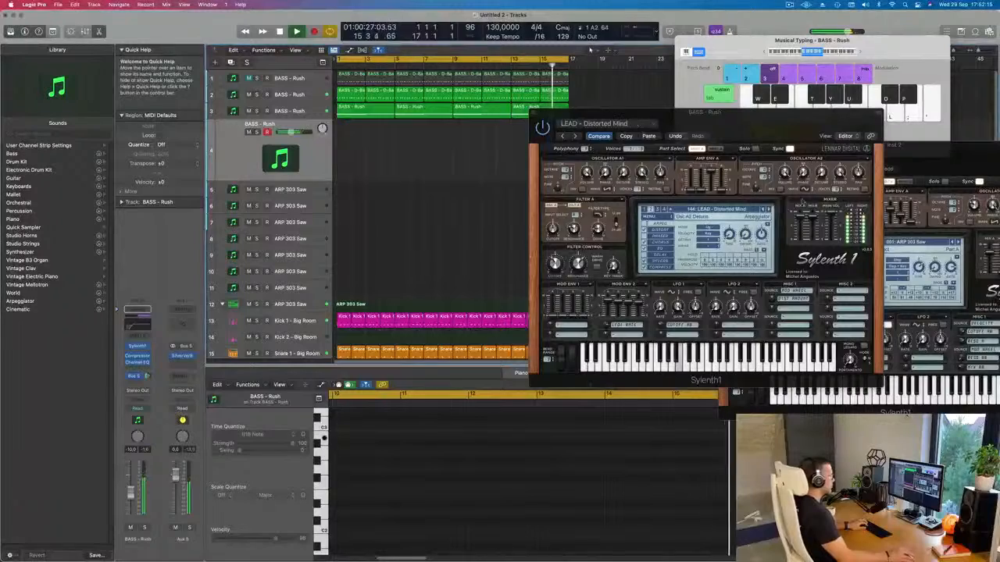
Audition the presets after LEAD - Distorted Mind, through LEAD - Downpipe to LEAD - Duderstadt.
left_click(768, 210)
left_click(768, 210)
left_click(769, 210)
left_click(769, 210)
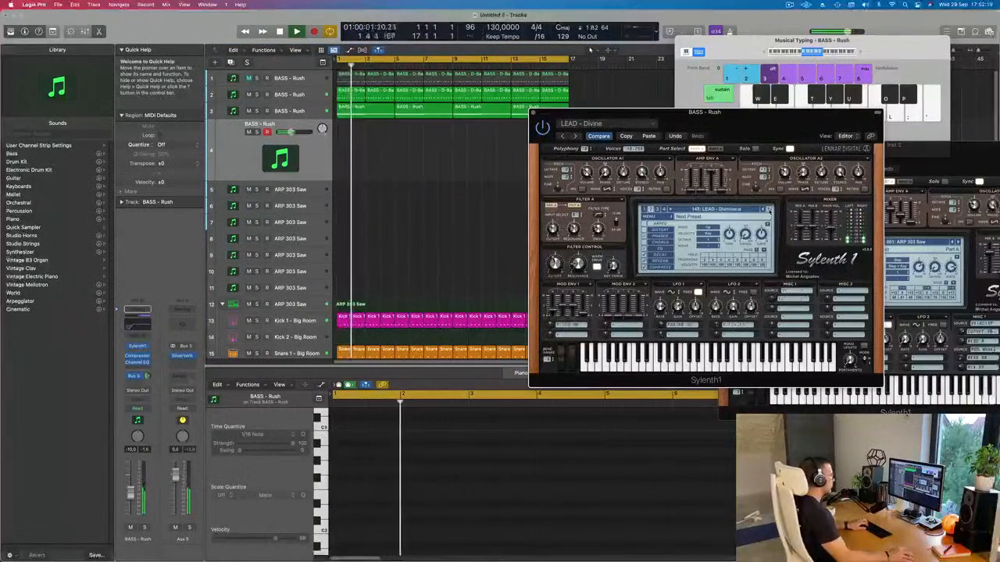
left_click(769, 210)
left_click(769, 210)
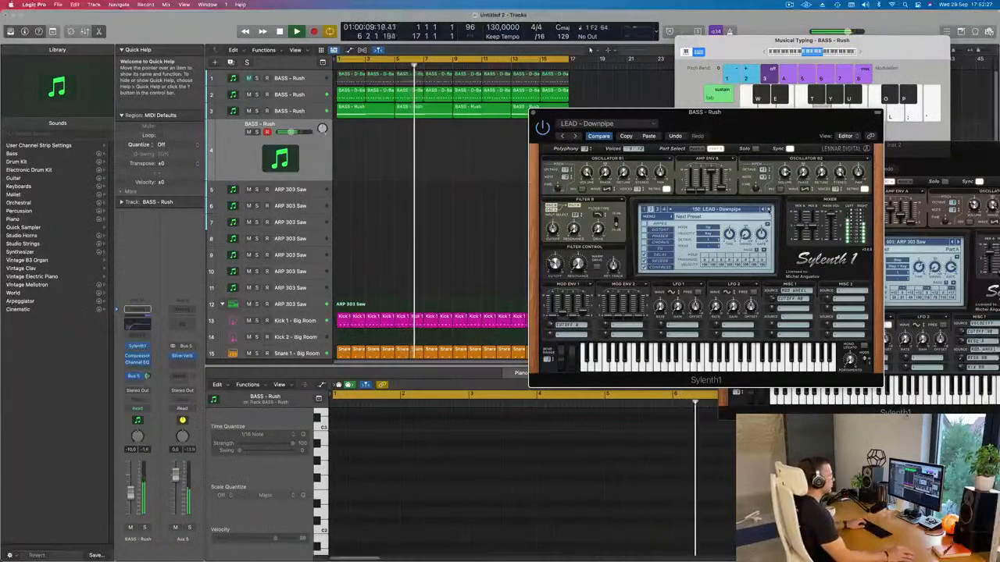
left_click(768, 210)
Play test notes while stepping from LEAD - Duderstadt through the following presets, and settle on LEAD - Euphoric Dream.
key("h")
key("f")
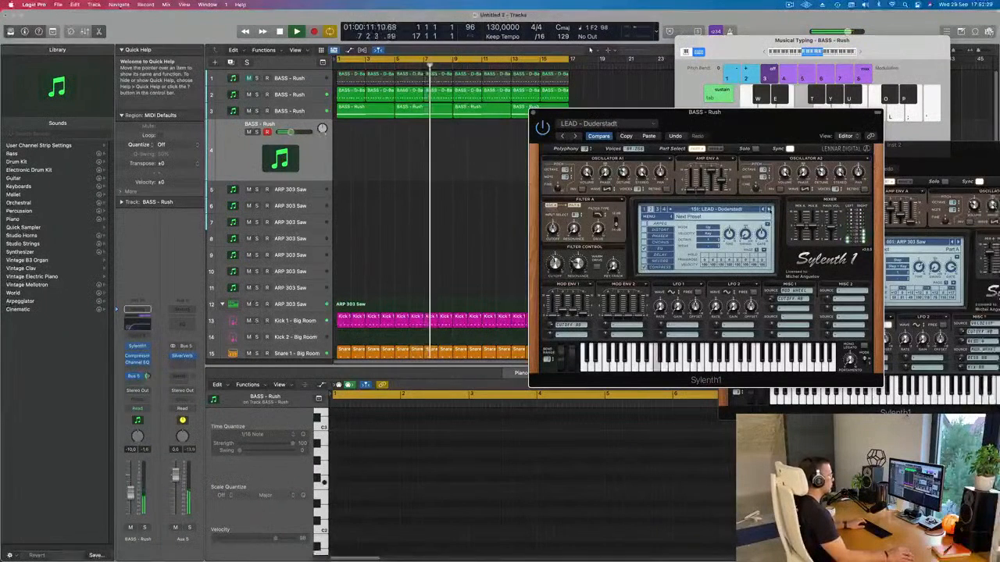
left_click(768, 210)
key("f")
left_click(768, 210)
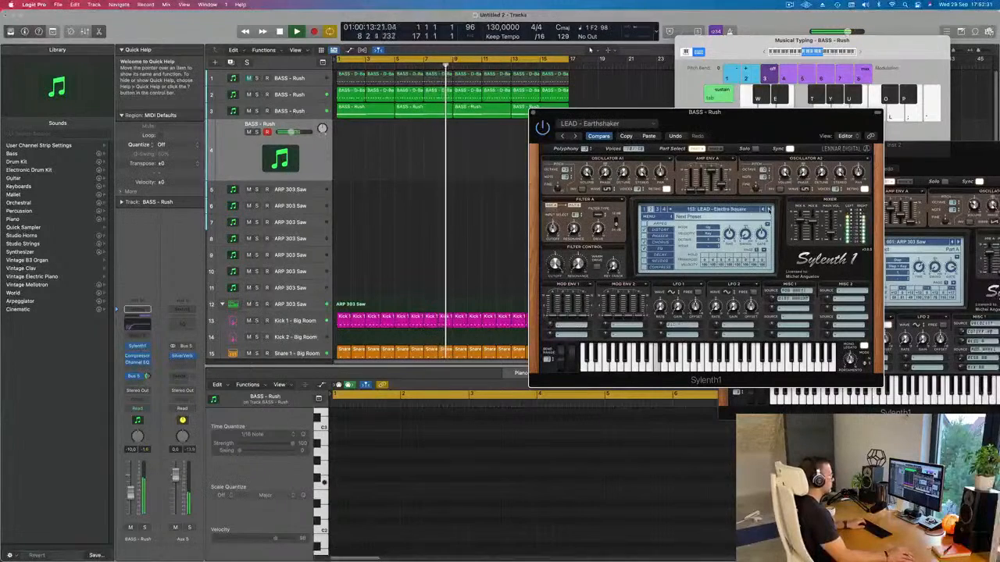
key("f")
left_click(768, 210)
key("f")
left_click(769, 210)
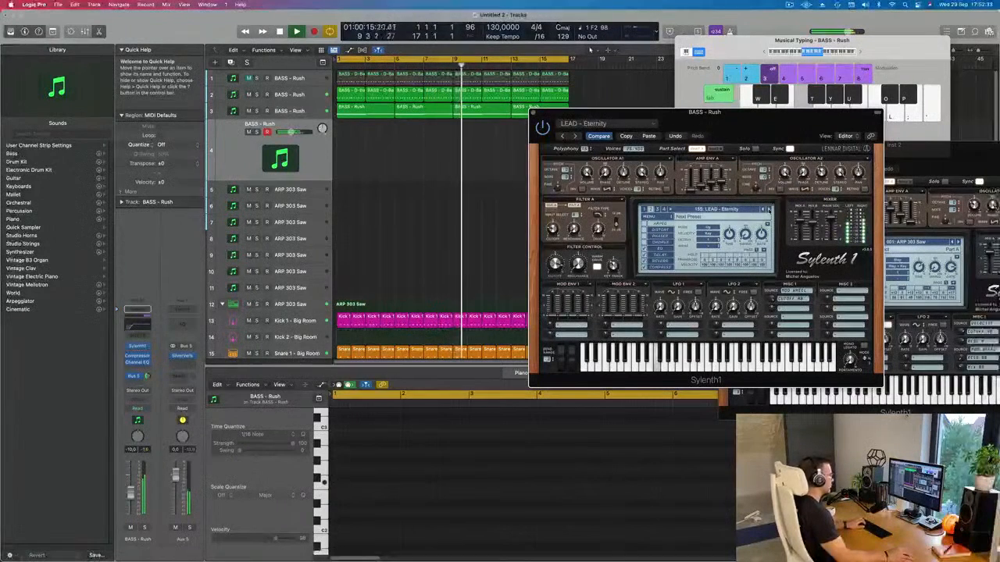
key("f")
left_click(768, 210)
key("f")
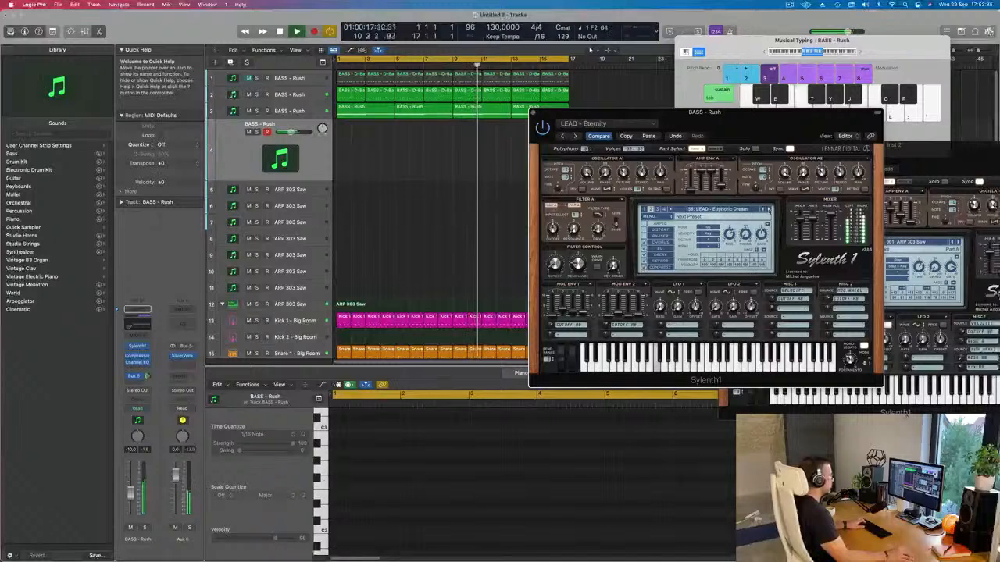
key("k")
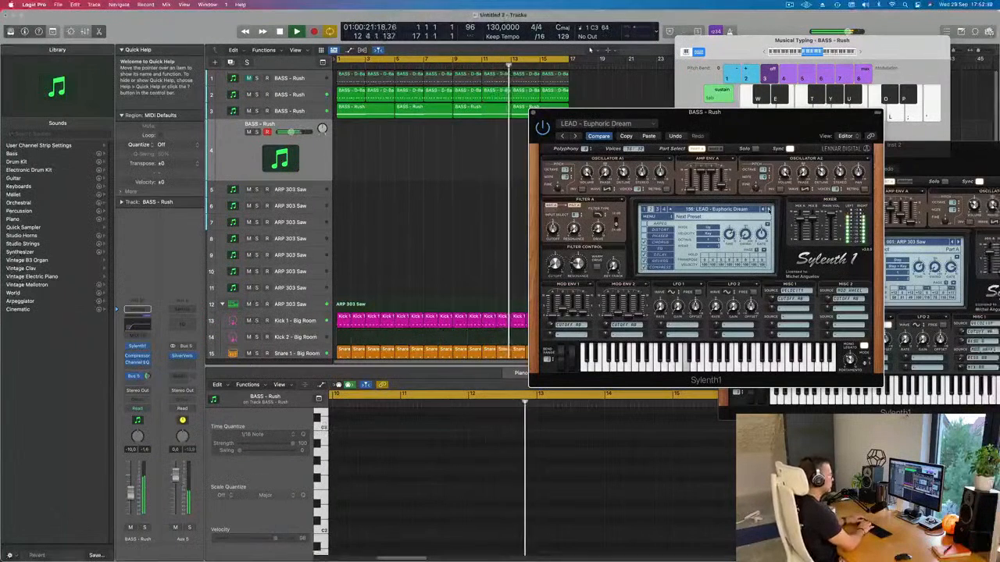
key("d")
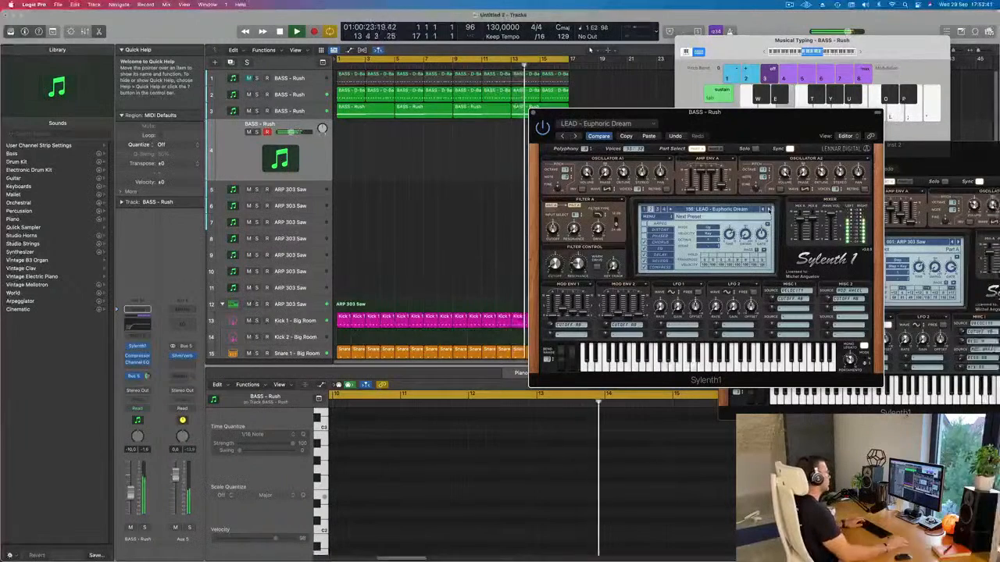
Copy the first D-Bass region from the second track to the fourth track and transpose all its notes up an octave.
left_click_drag(341, 94, 340, 147)
key("space")
key("space")
left_click(340, 513)
key("super+a")
key("alt+shift+Up")
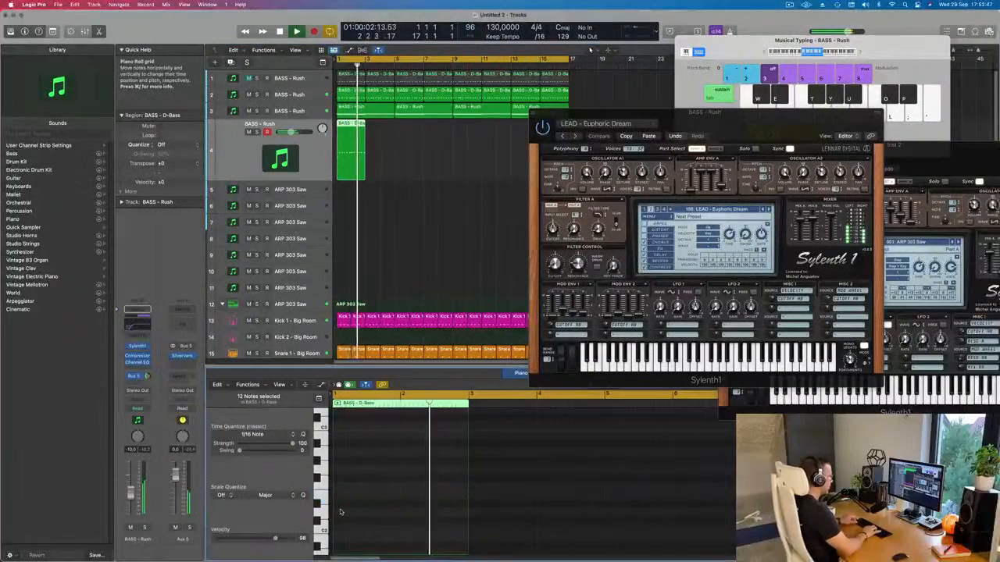
scroll(375, 506, "up", 4)
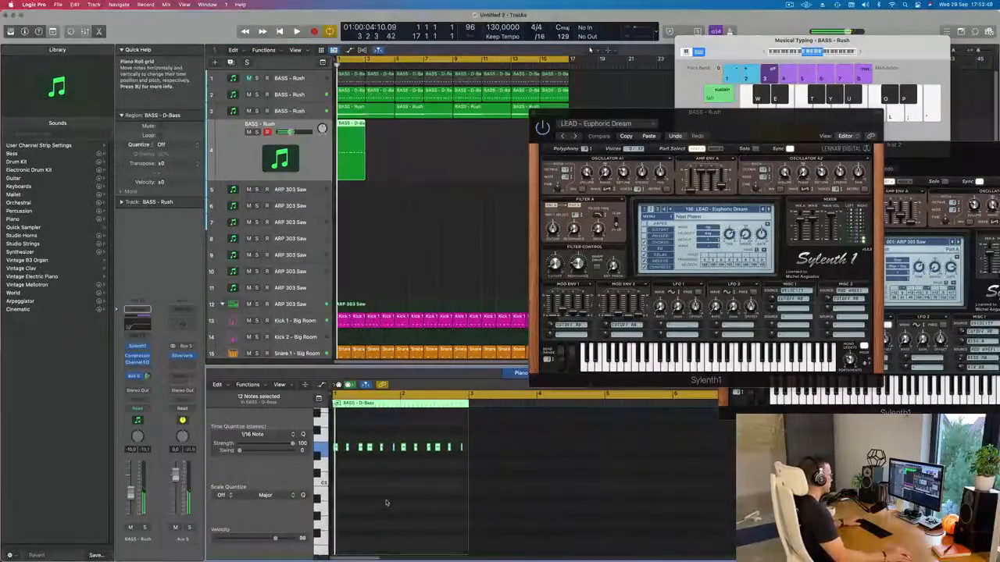
scroll(386, 505, "down", 2)
scroll(387, 480, "up", 5)
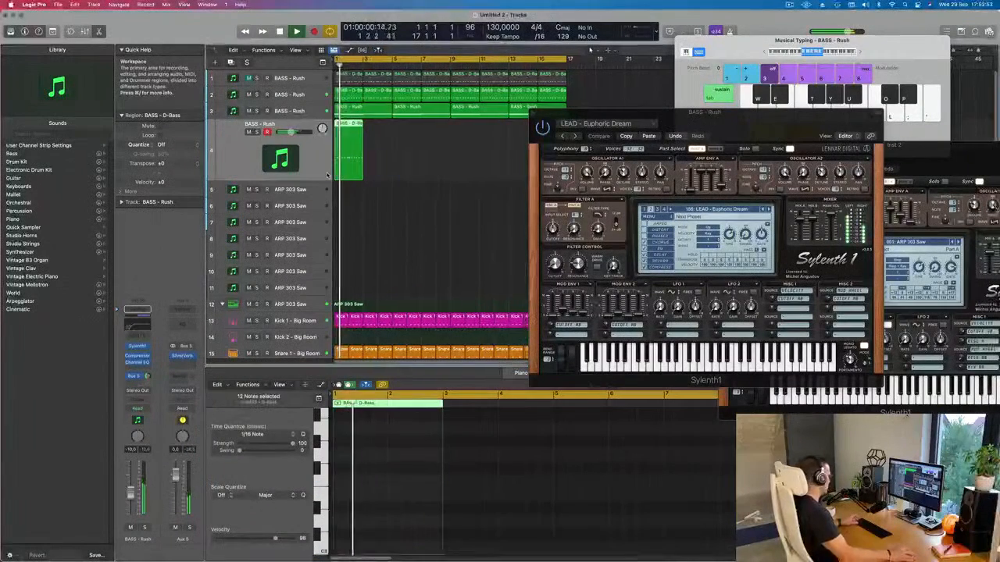
Repeat the copied D-Bass region seven times on the fourth track to fill the 16-bar loop.
key("super+r")
key("super+r")
key("super+r")
key("super+r")
key("super+r")
key("super+r")
key("super+r")
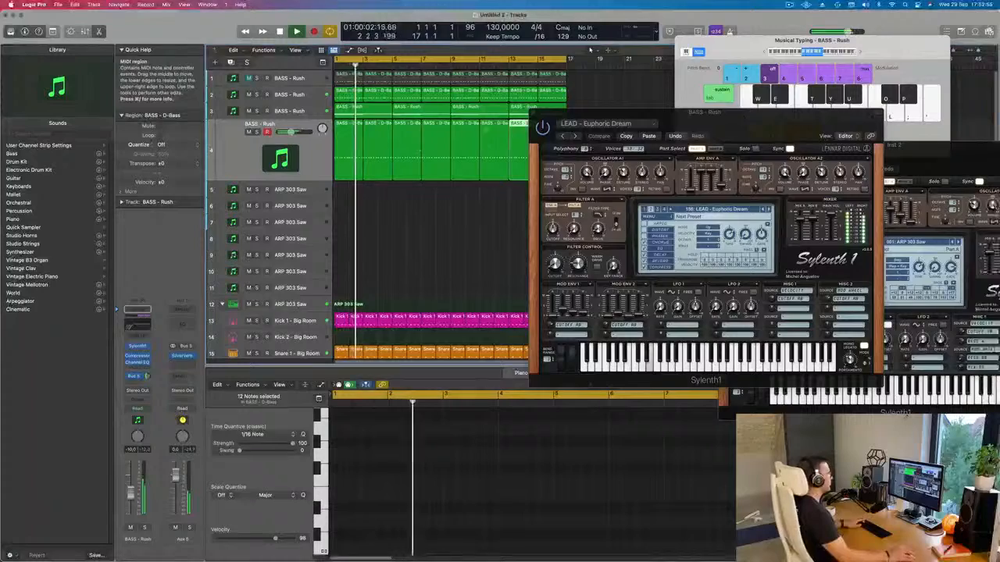
Move the Sylenth1 window off the regions, load LEAD - Euphoric Lead on the fourth track and replay the loop.
left_click_drag(662, 123, 767, 135)
left_click_drag(844, 136, 646, 134)
key("Return")
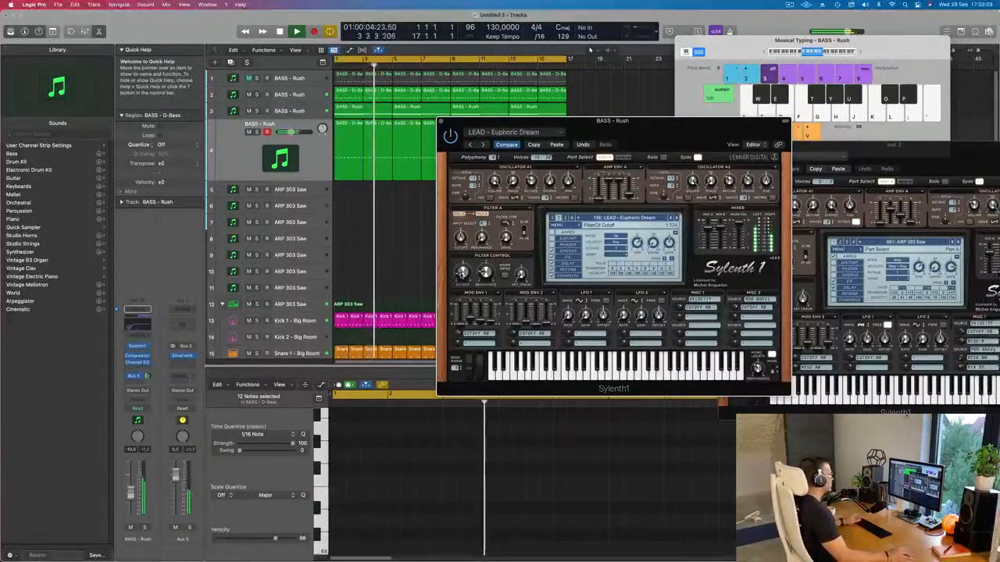
key("Return")
key("space")
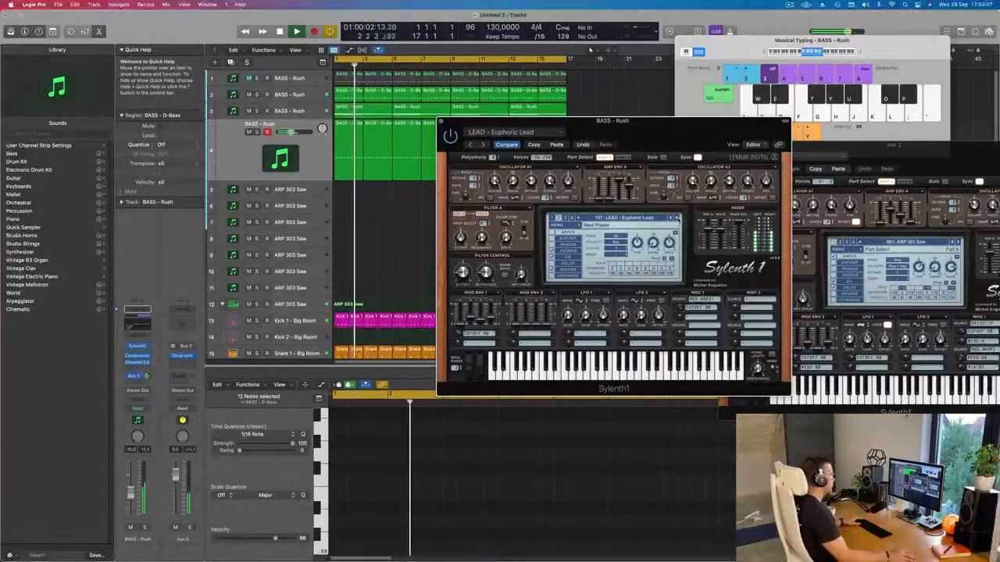
key("Return")
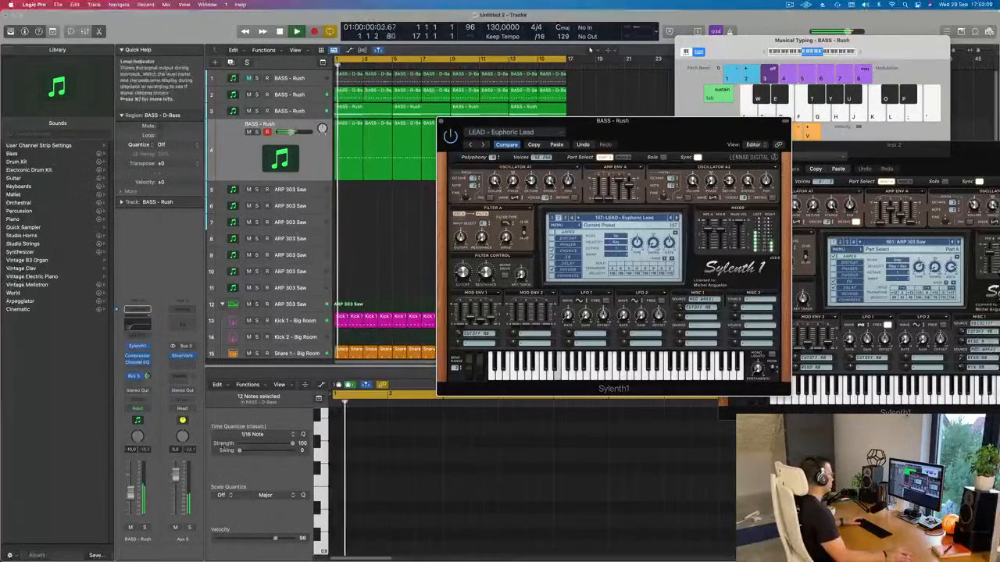
Check the lead in the mix by toggling its channel's mute and solo, and raise its volume to about -7.2 dB.
left_click(130, 528)
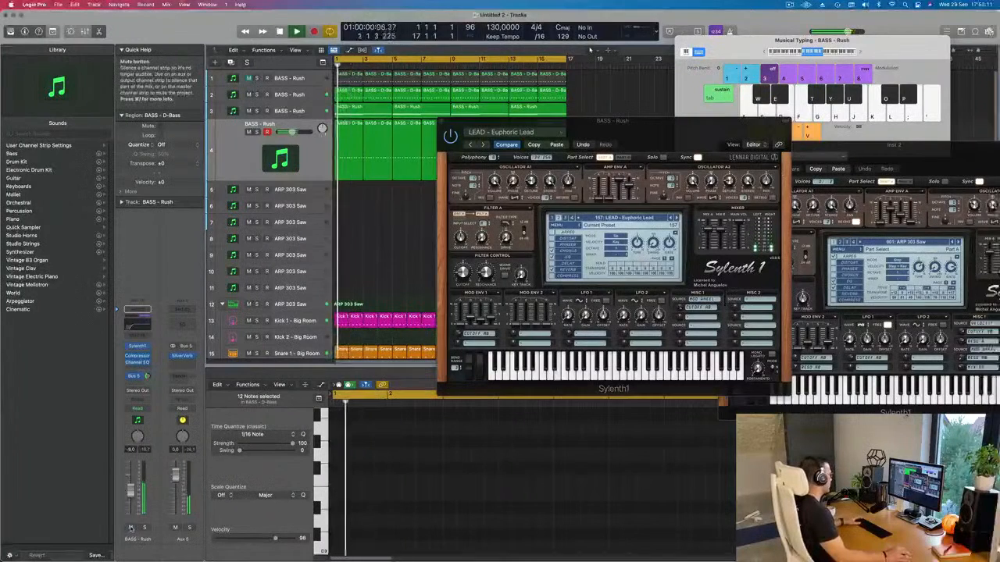
left_click(131, 528)
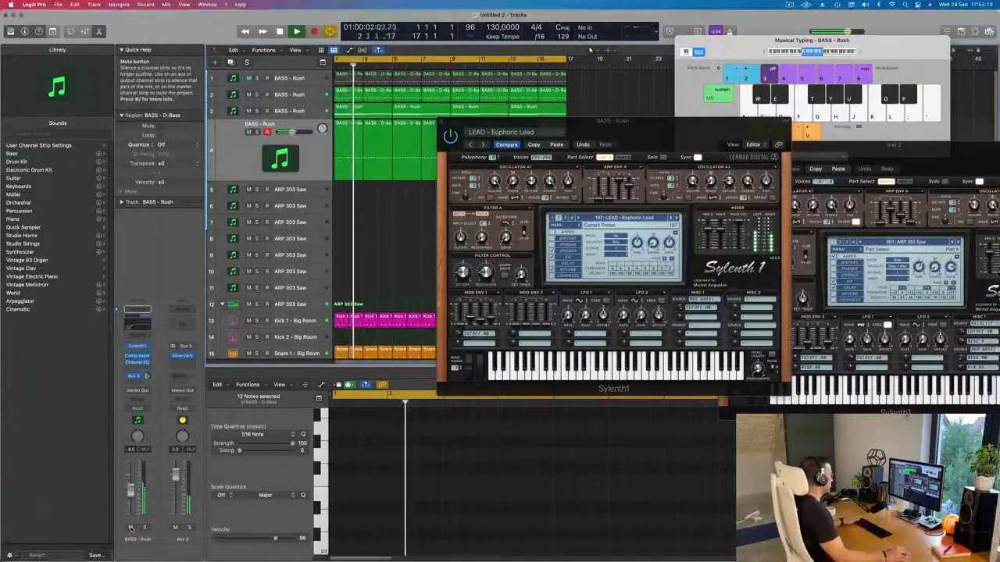
left_click(143, 528)
left_click(144, 529)
key("Return")
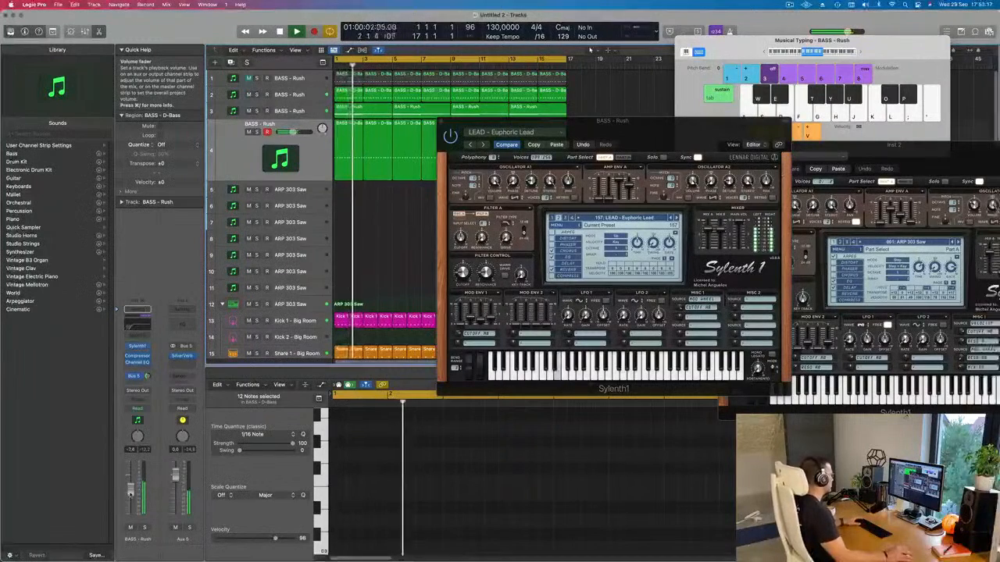
Close the lead's Sylenth1 window, select its eight regions on the fourth track and replay the loop.
mouse_move(611, 123)
left_mouse_down()
mouse_move(687, 117)
mouse_move(614, 125)
left_mouse_up()
left_click(446, 115)
left_click(407, 225)
key("z")
left_click(214, 169)
key("Return")
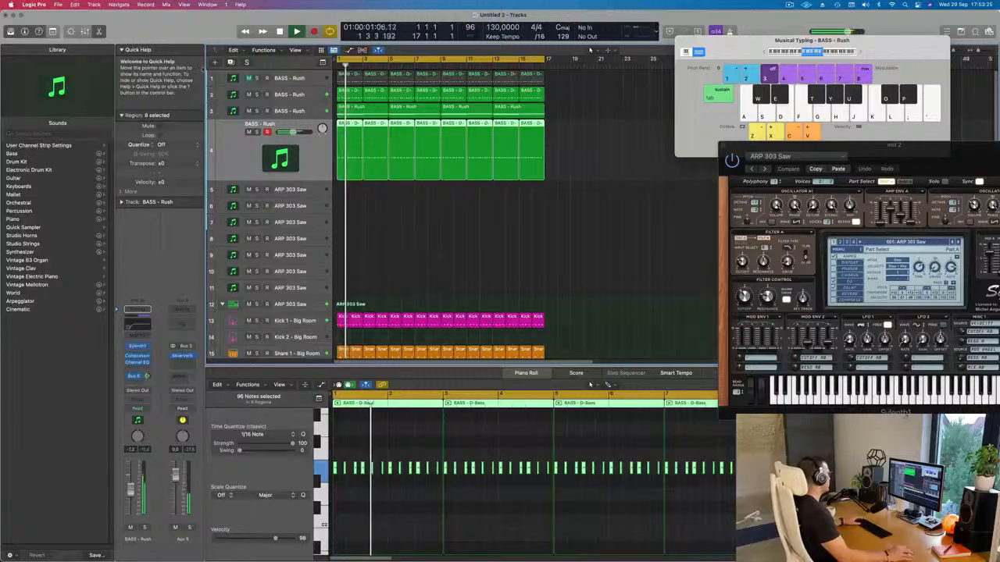
Duplicate the fourth track with its settings as a new fifth track and open the copy's Sylenth1.
left_click(232, 62)
key("Return")
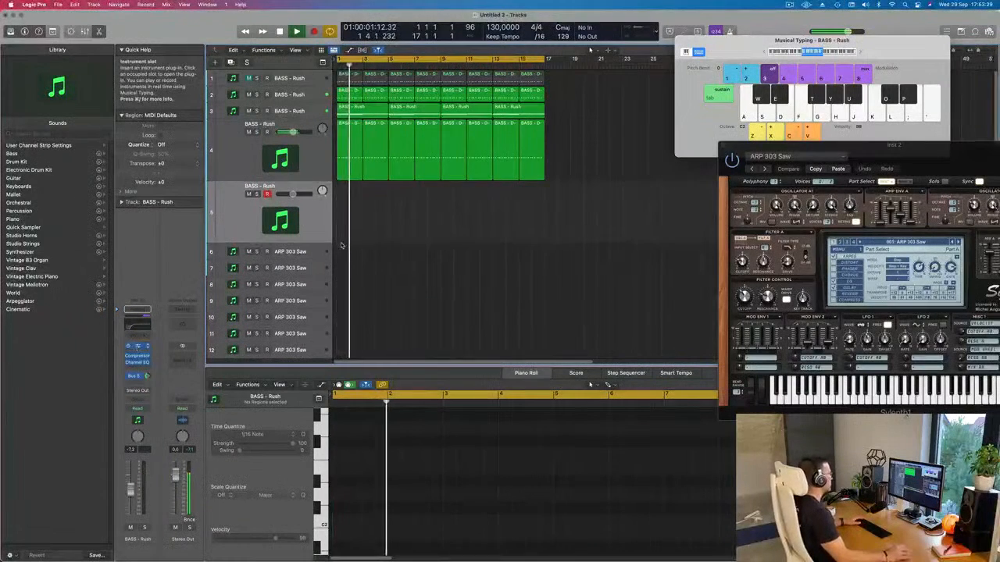
left_click(279, 221)
Load the LEAD - Yellow Stuff preset on the fifth track, play a test note and adjust the Bus 5 send level.
left_click(520, 207)
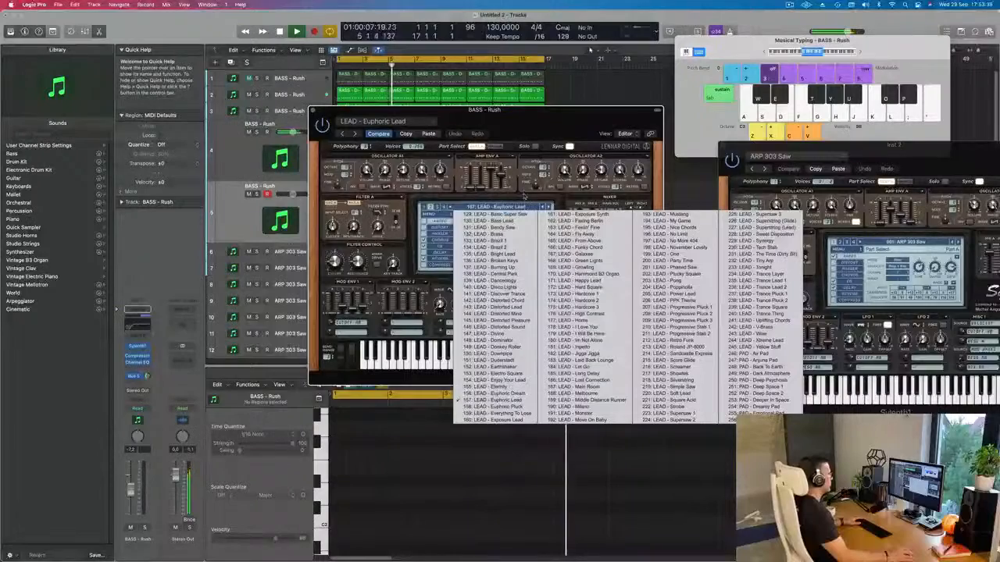
left_click(561, 137)
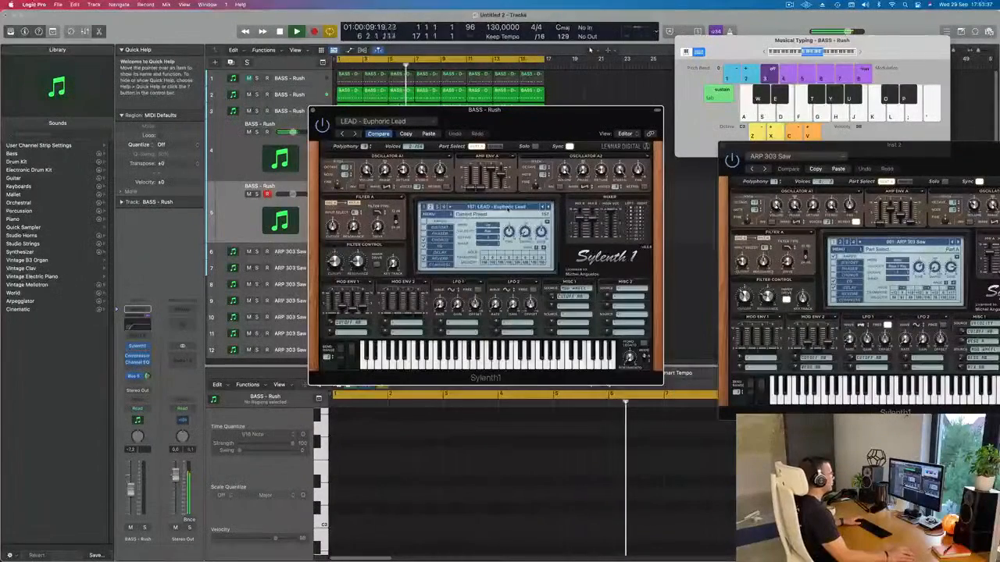
left_click(507, 208)
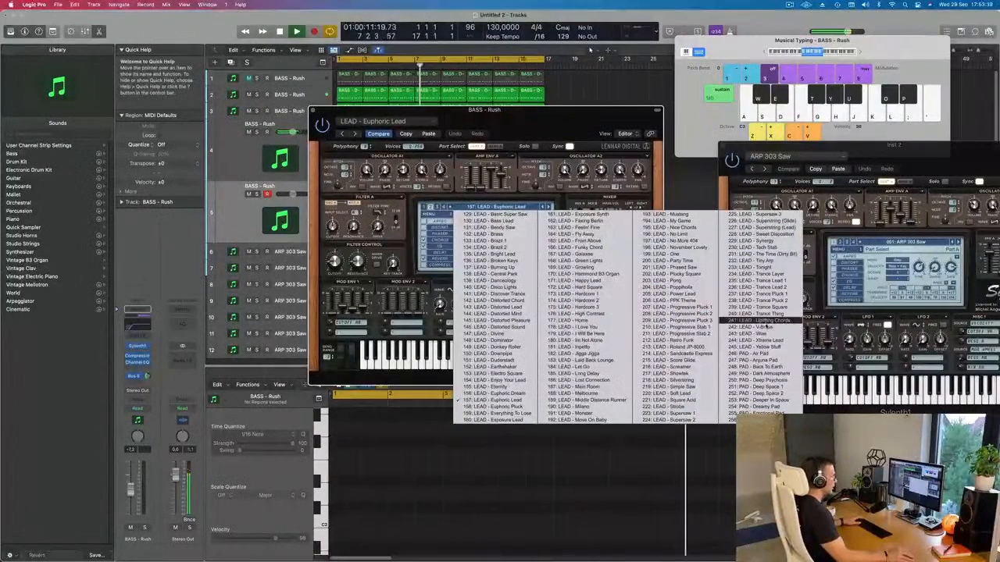
left_click(762, 348)
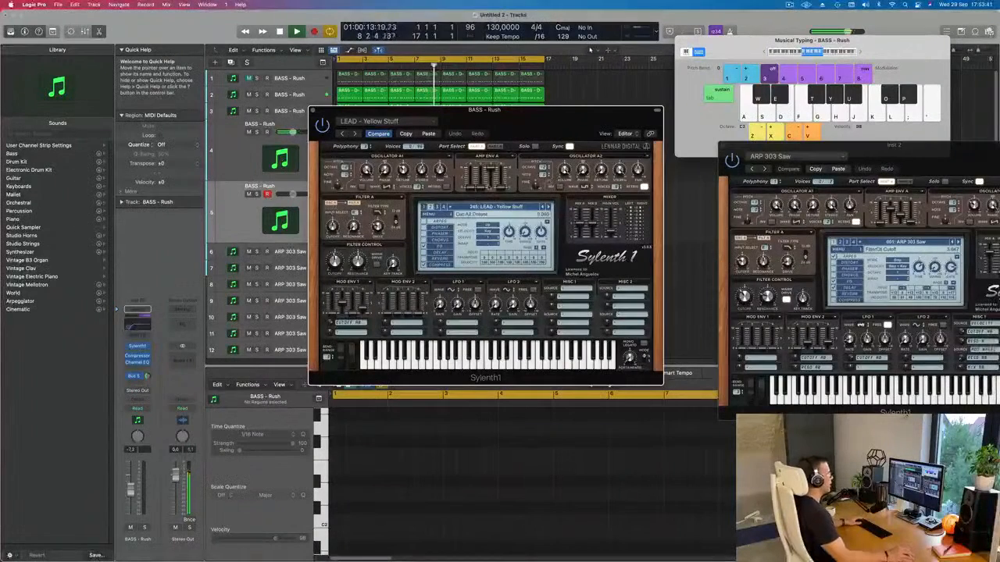
left_click_drag(544, 121, 590, 126)
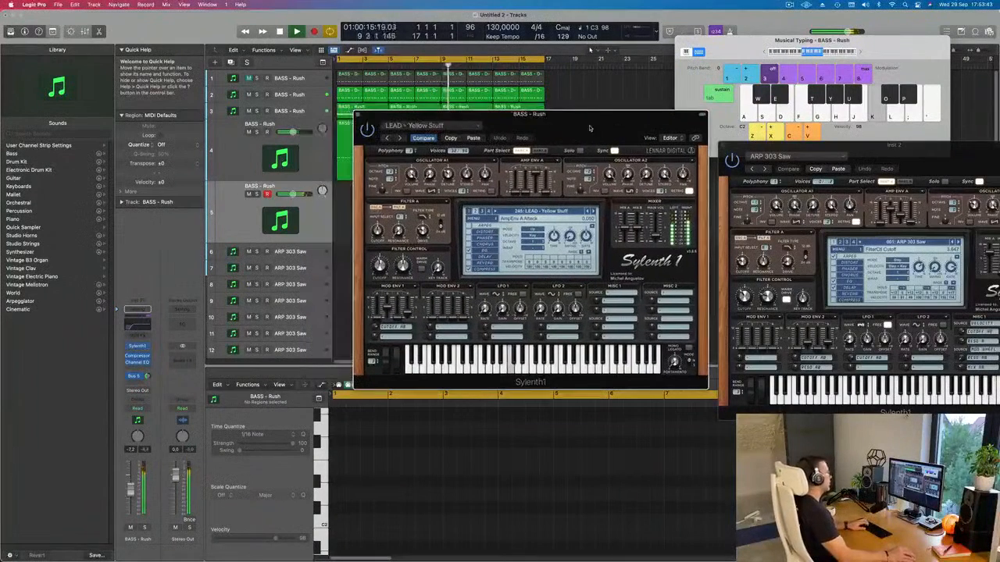
key("l")
left_click_drag(147, 376, 147, 384)
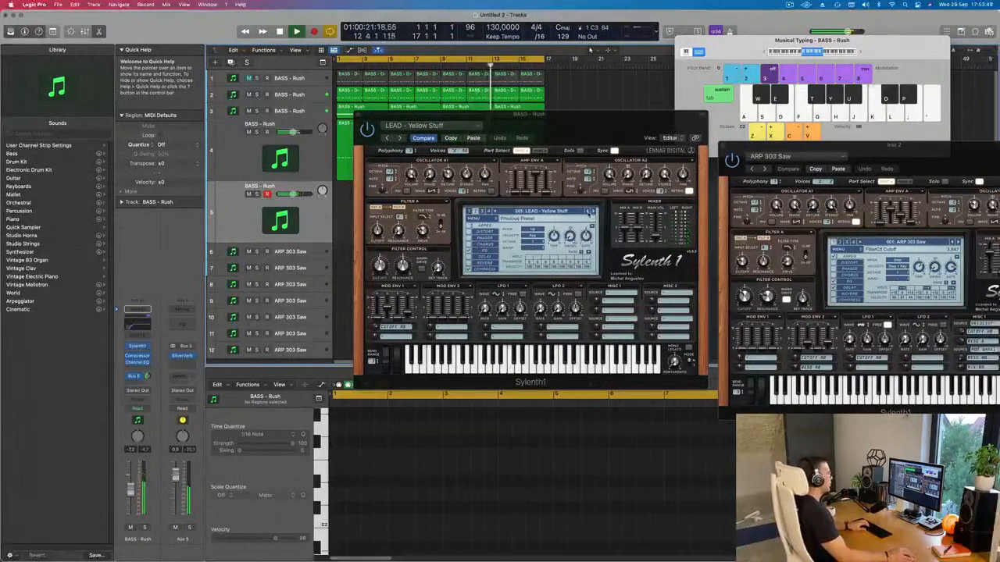
Audition Sylenth1's preceding lead presets back to LEAD - Wow with test notes, and lower the fifth track's volume to about -14.4 dB.
left_click(589, 212)
key("j")
left_click(589, 213)
key("j")
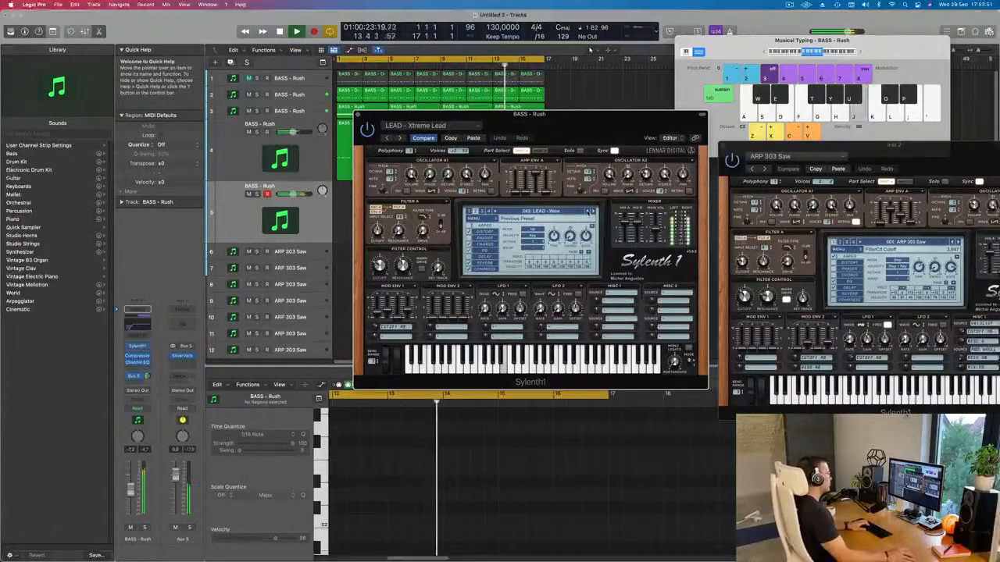
left_click_drag(131, 495, 131, 498)
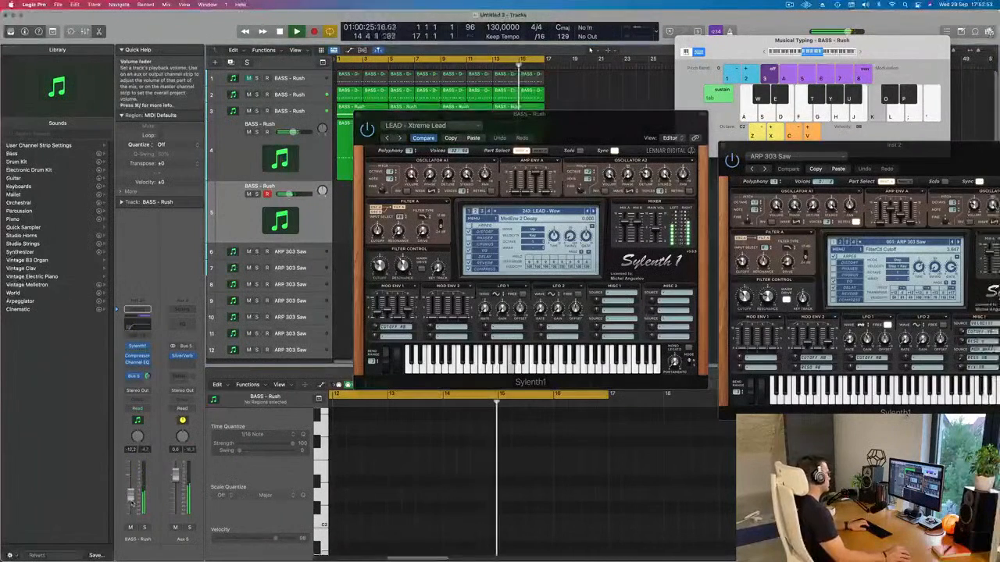
key("k")
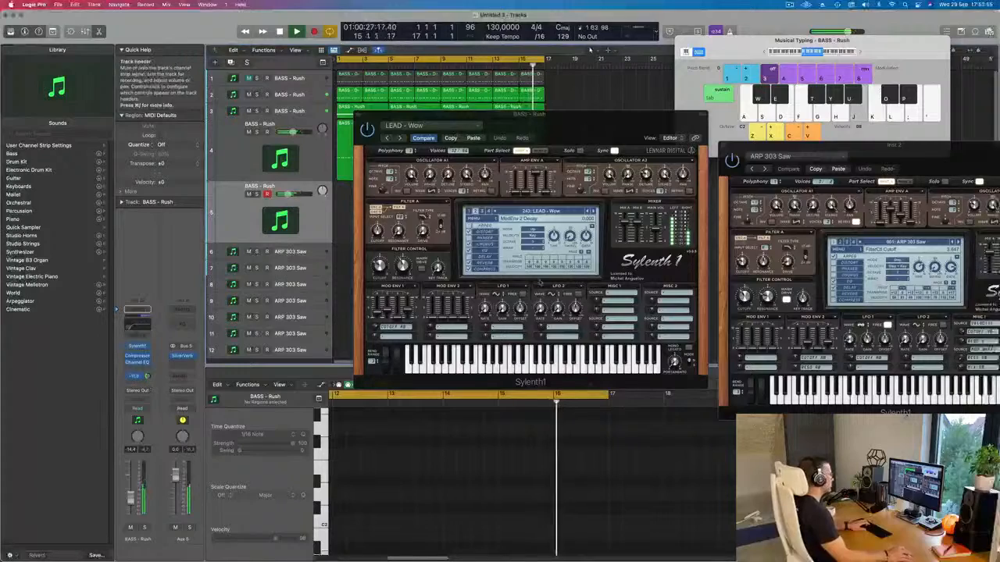
Browse back to LEAD - Trance Square, raise the channel volume to about -6.7 dB and set the Musical Typing octave to C3.
left_click(589, 212)
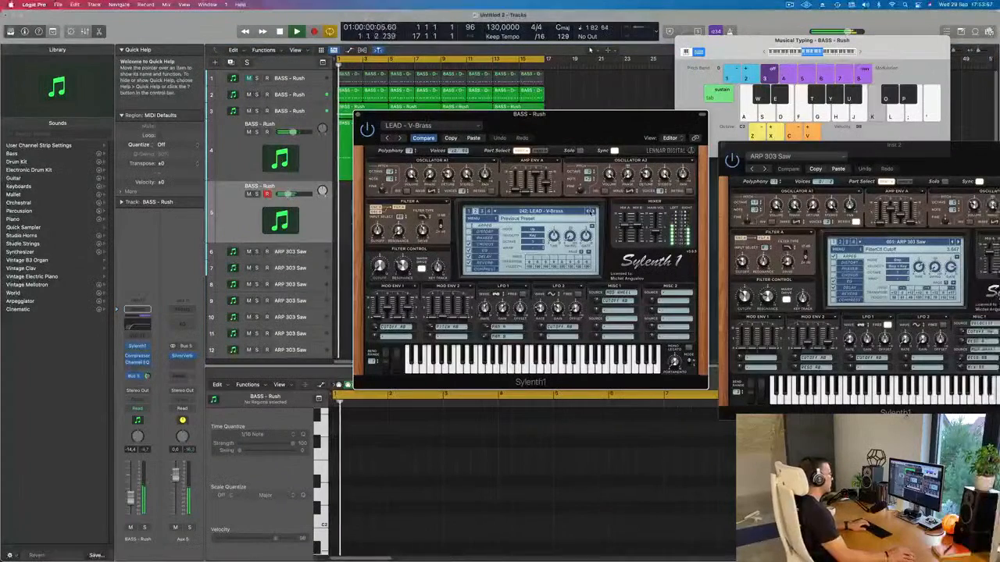
left_click(589, 213)
left_click(589, 212)
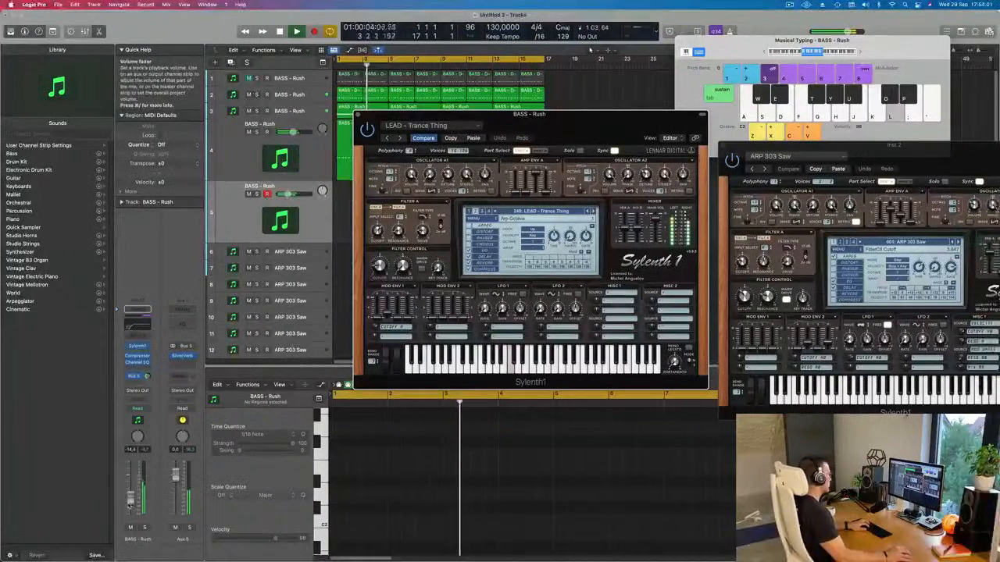
left_click(131, 487)
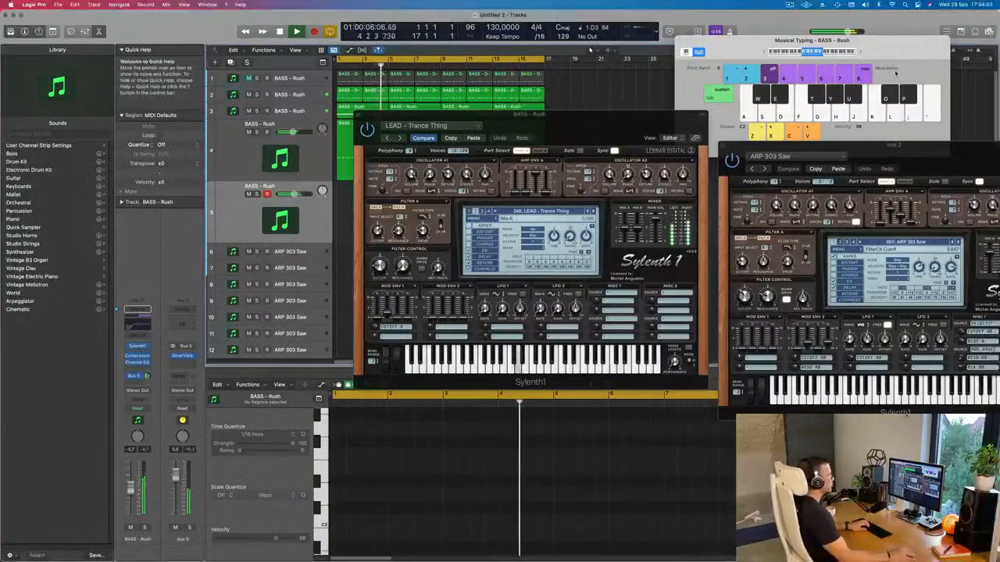
left_click(861, 54)
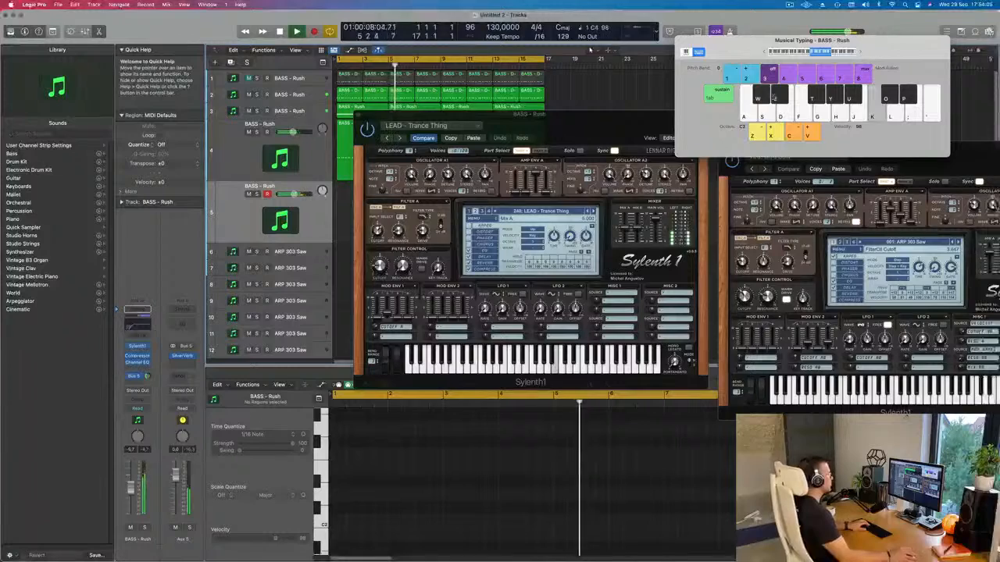
left_click(588, 212)
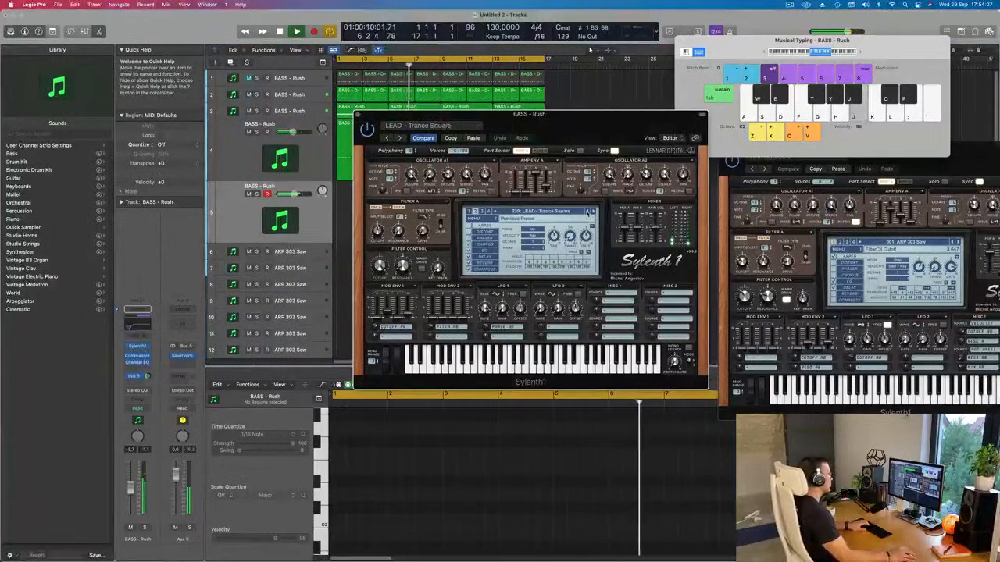
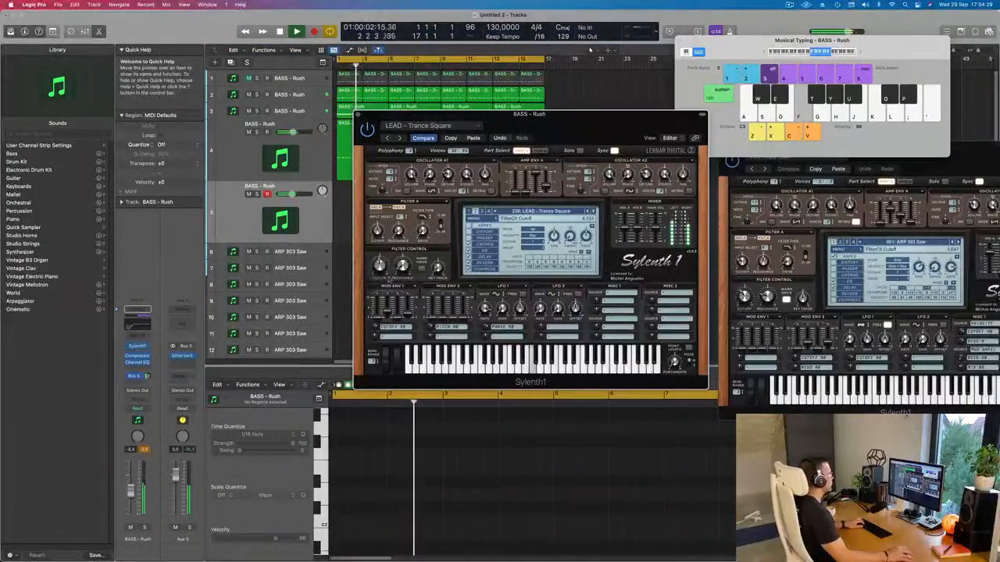
Continue back through the Trance lead presets, playing a test note, and load LEAD - Trance Layer.
left_click(588, 211)
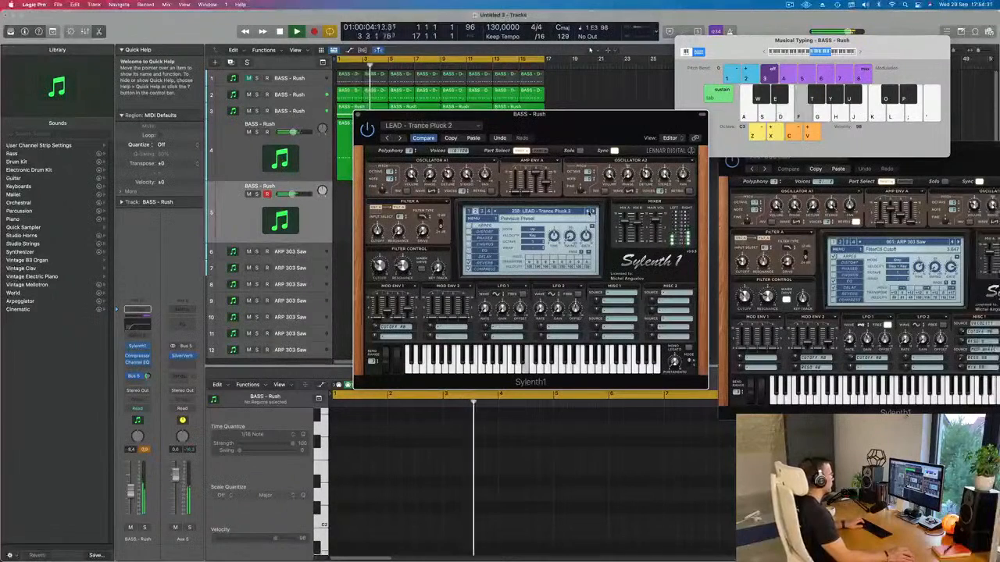
left_click(588, 212)
left_click(588, 213)
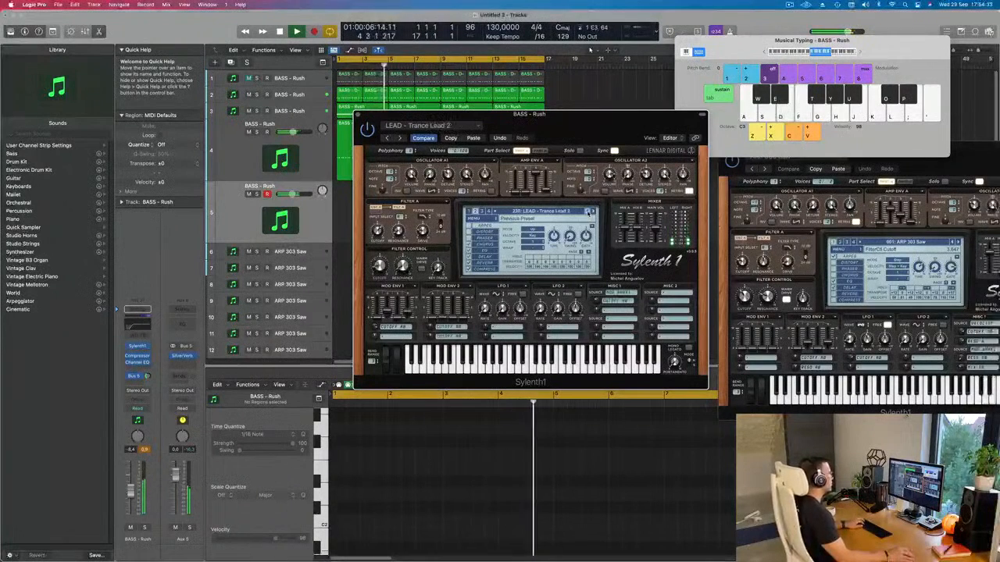
key("g")
left_click(588, 212)
left_click(588, 212)
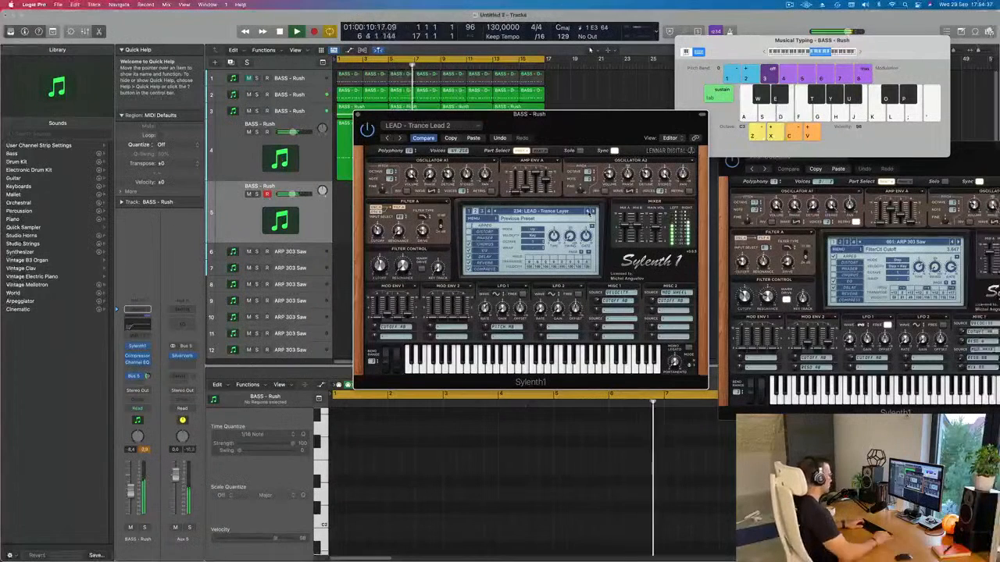
Try out single-note melody ideas with LEAD - Trance Layer over the playing loop.
key("k")
key("g")
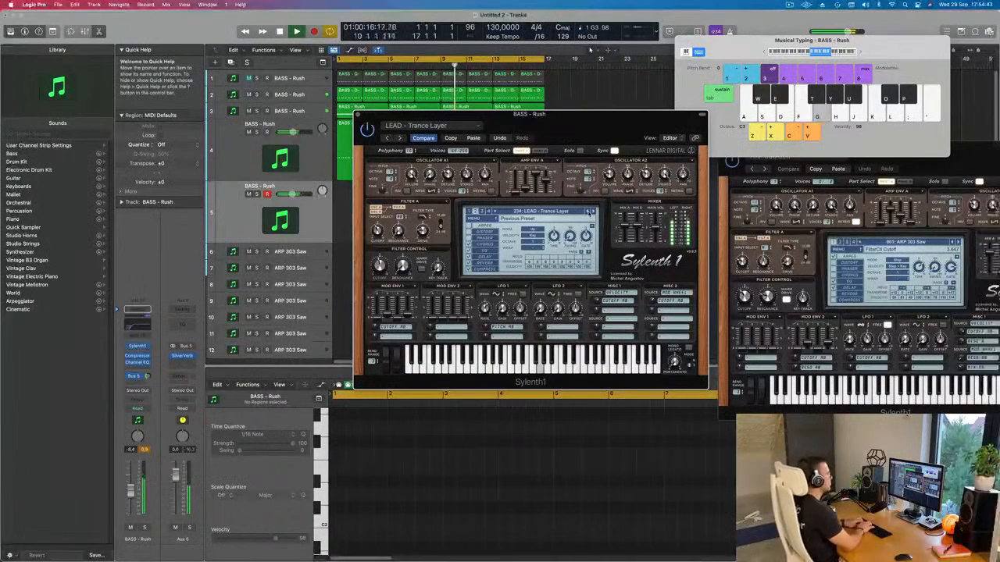
key("g")
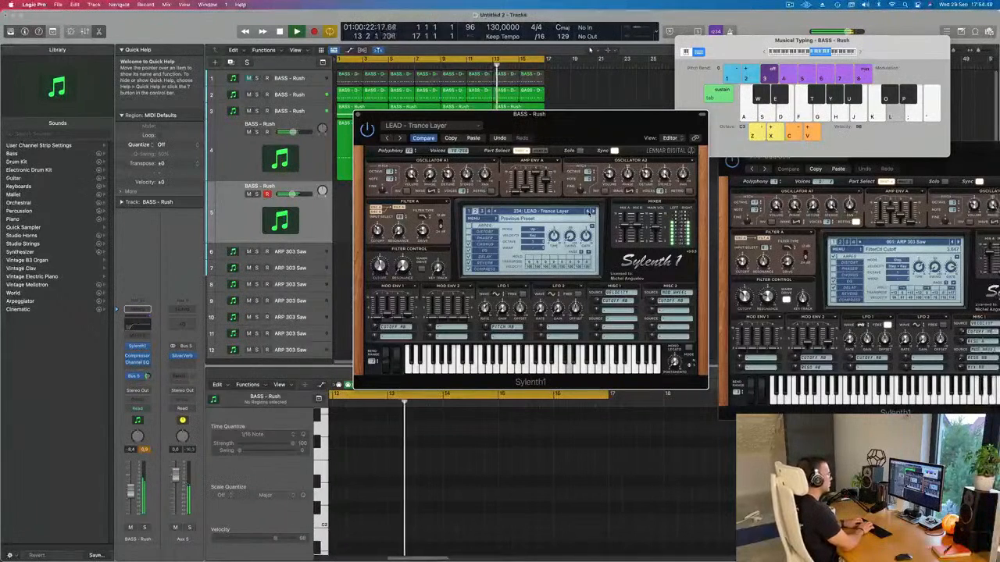
key("g")
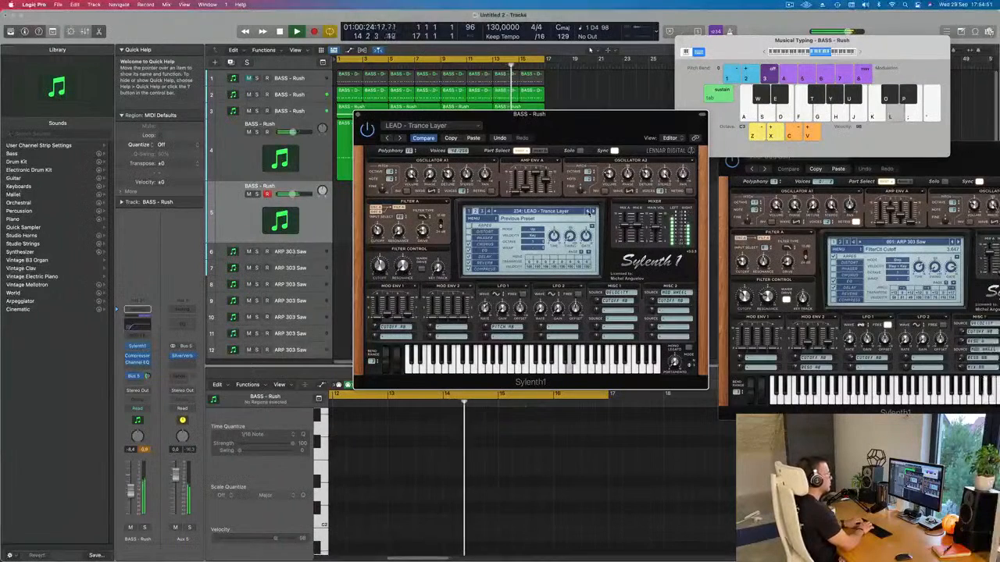
key("k")
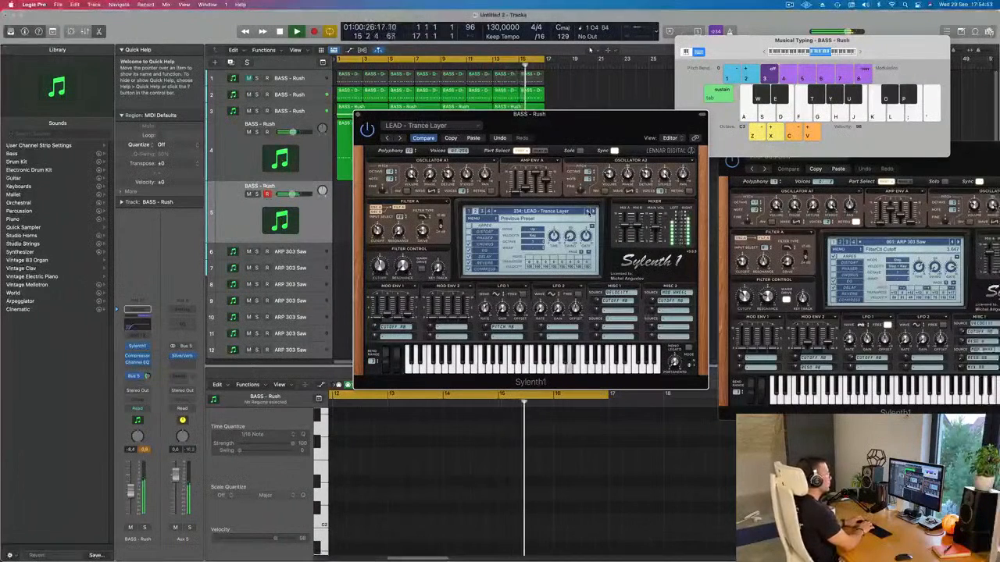
key("l")
key("semicolon")
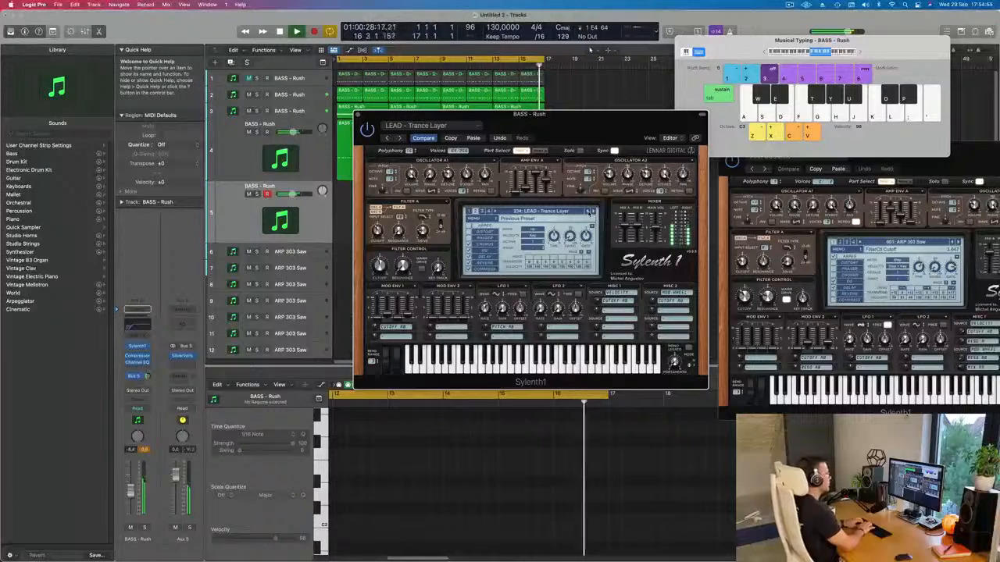
key("l")
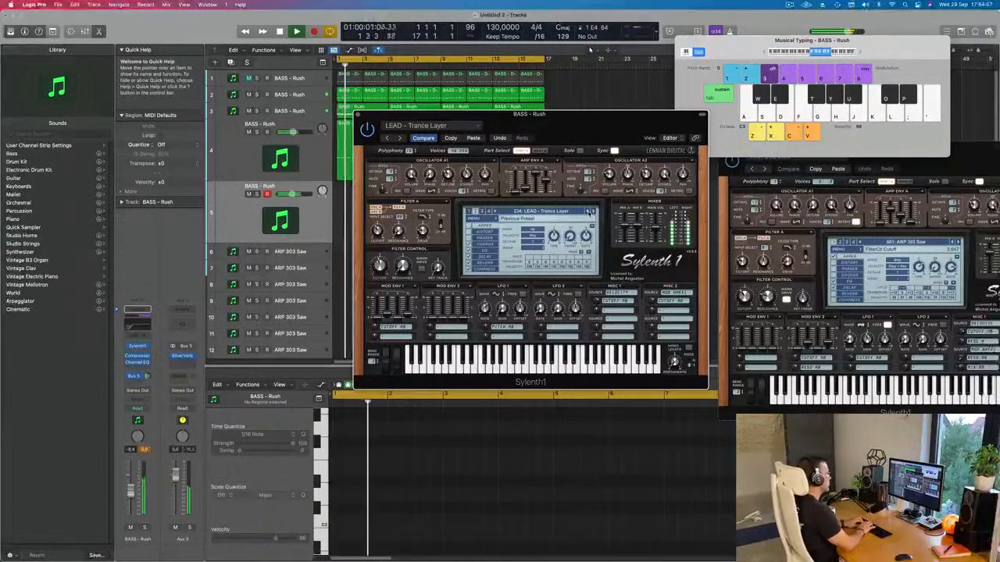
key("d")
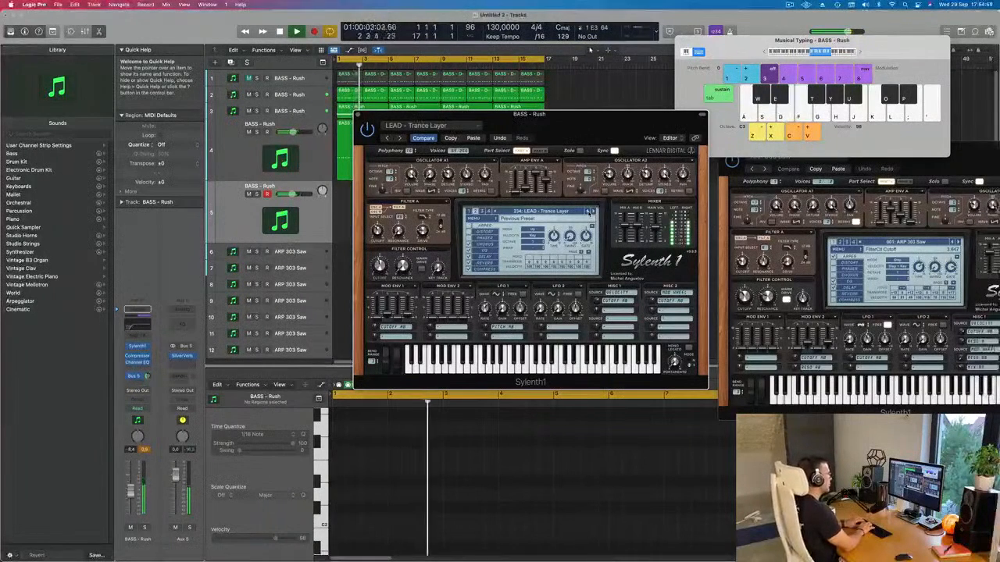
key("d")
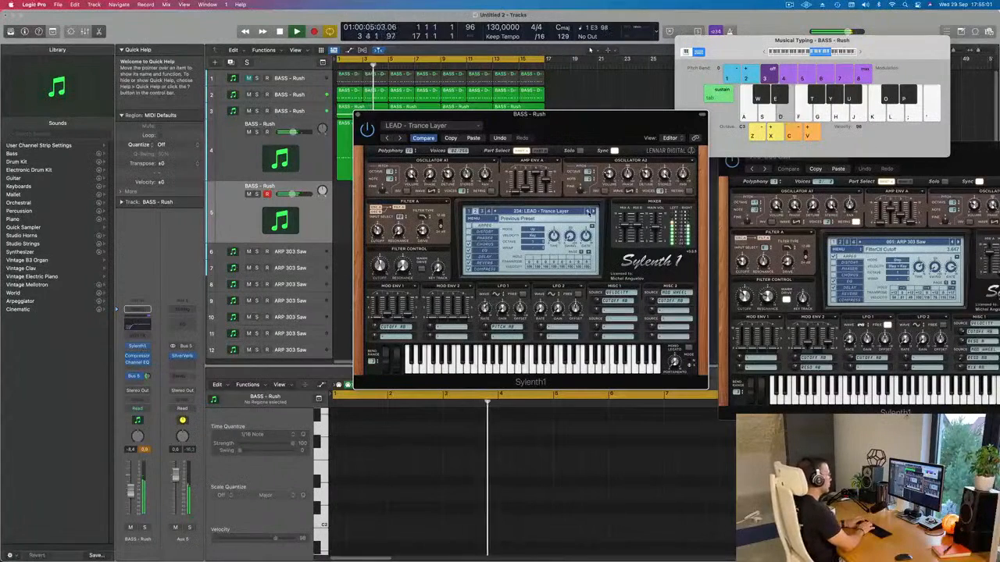
Record a rhythmic line of repeated E3 notes on the fifth track from bar 5 for about four bars, and stop.
key("r")
key("d")
key("d")
key("d")
key("d")
key("d")
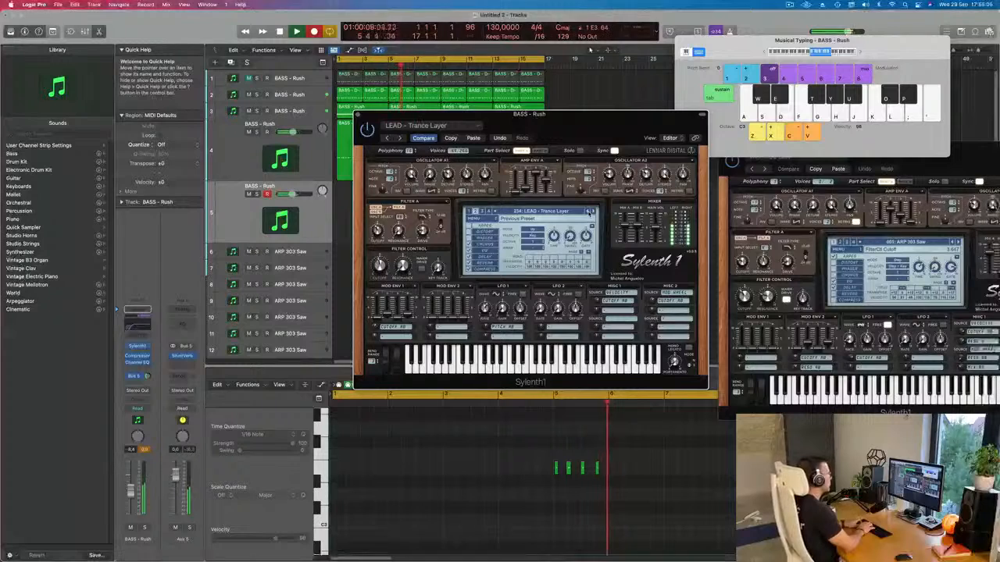
key("d")
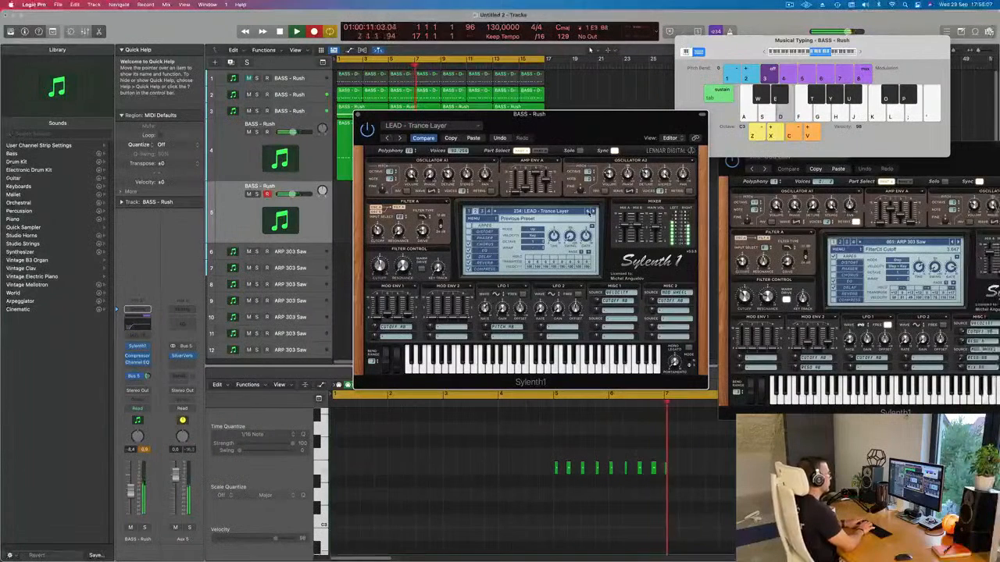
key("d")
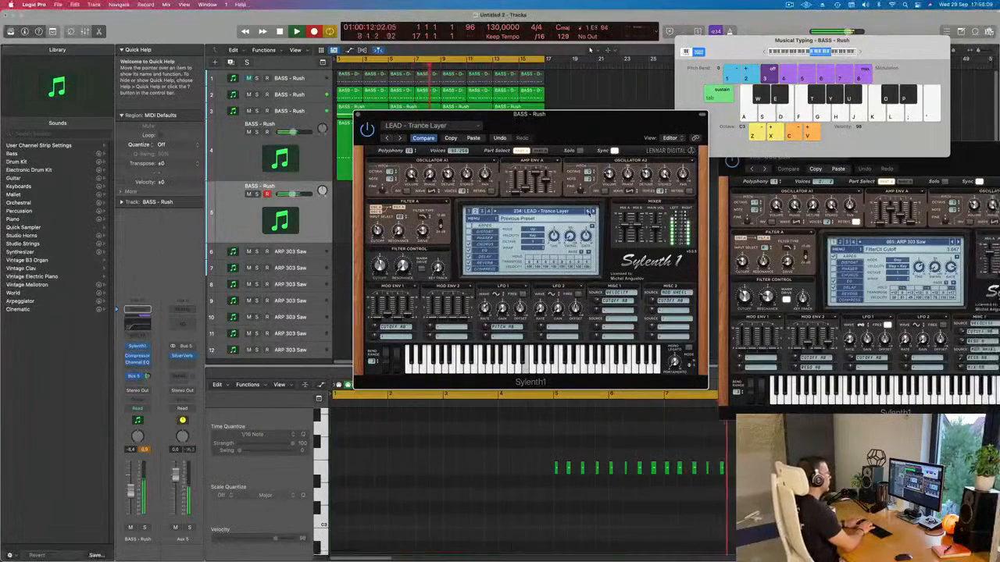
key("d")
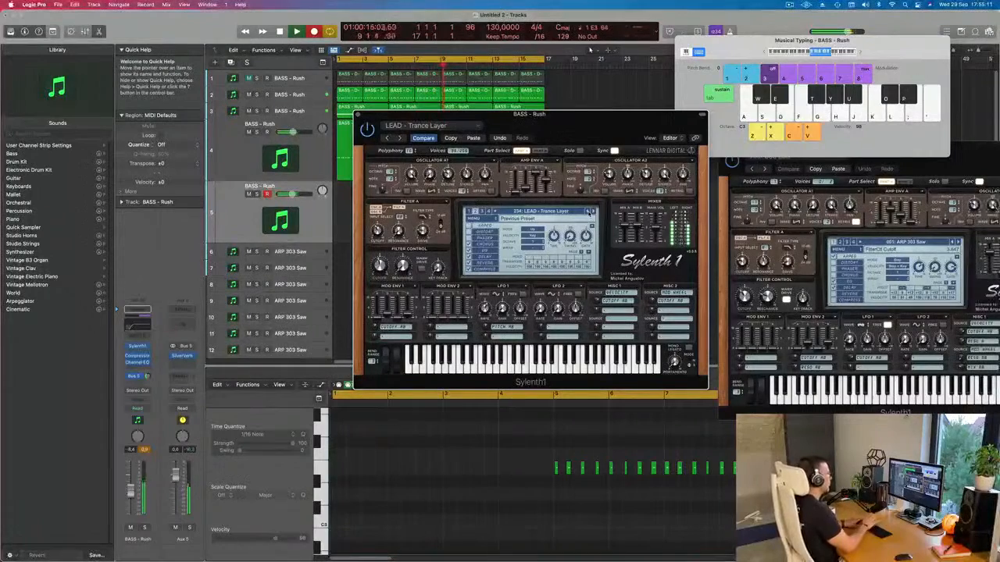
key("space")
Move the Sylenth1 window clear of the arrangement and shift the recorded region to start at bar 1.
left_click_drag(526, 126, 839, 121)
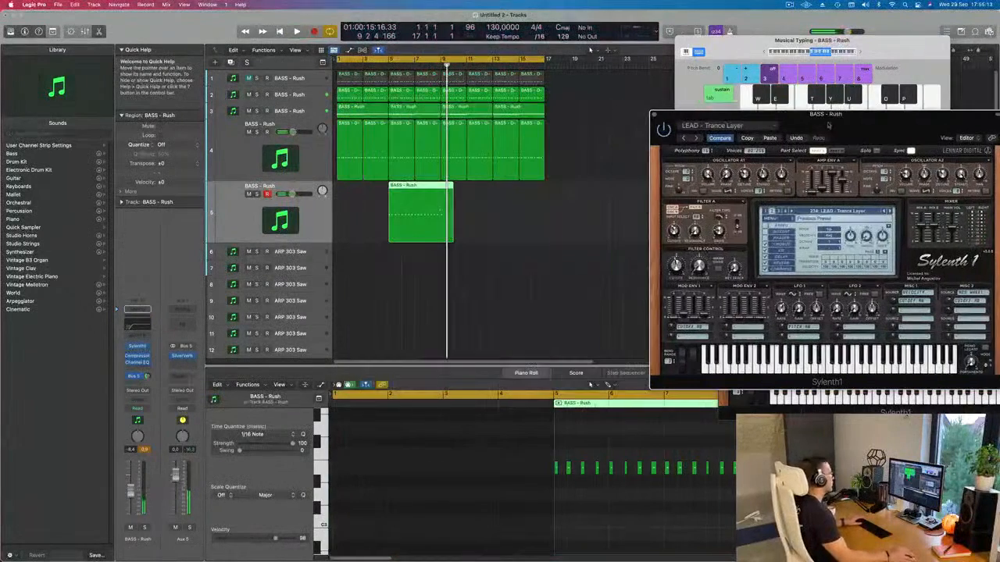
left_click_drag(426, 189, 365, 209)
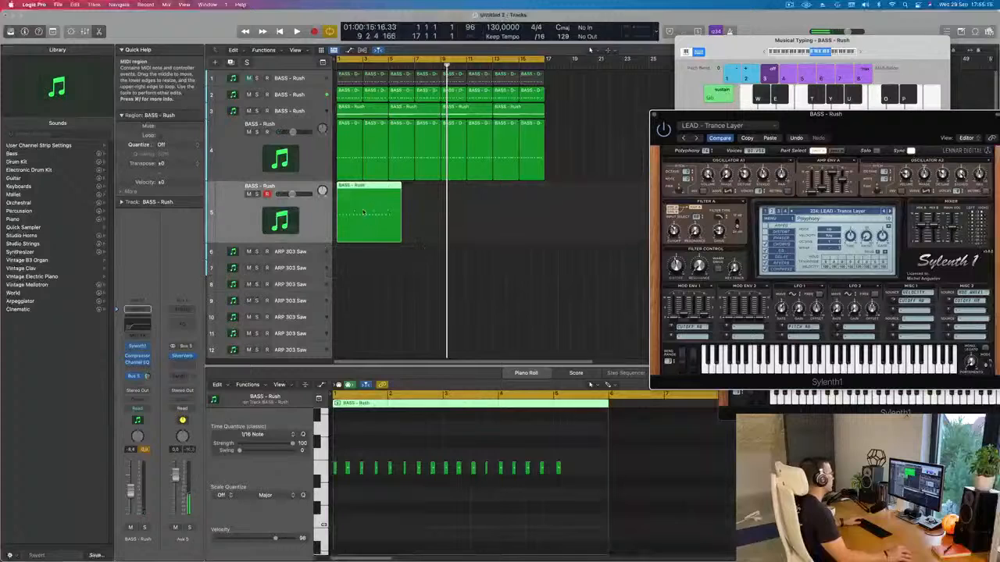
scroll(601, 410, "up", 2)
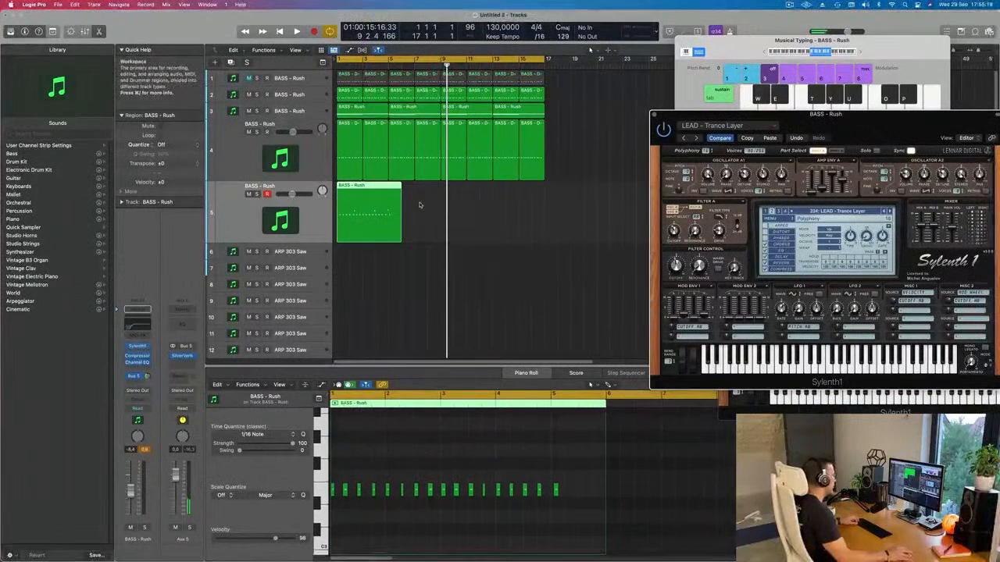
Split the fifth track's region at bar 5 and delete the leftover part after the cut.
left_click_drag(397, 191, 392, 238)
left_click(395, 189)
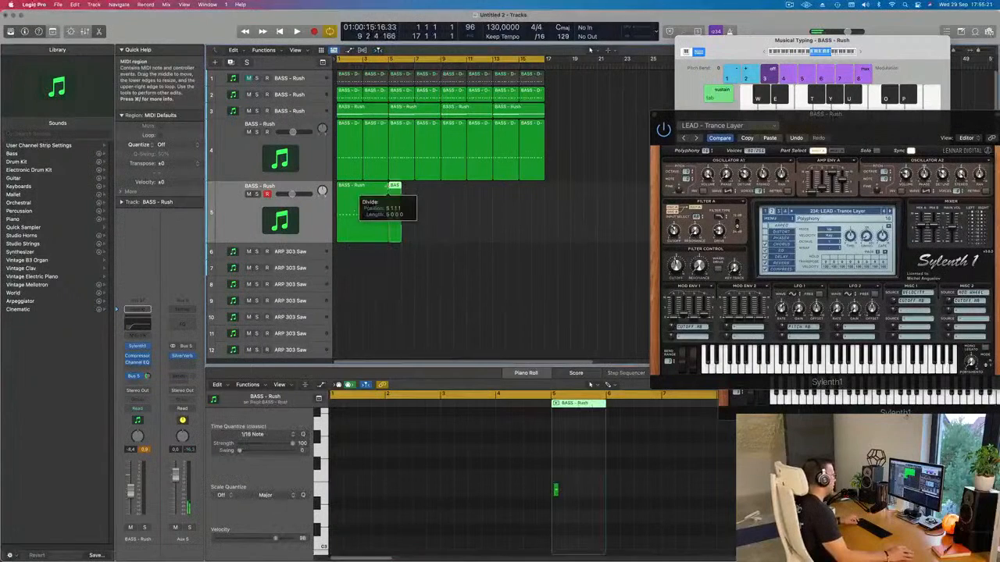
left_click_drag(425, 207, 395, 244)
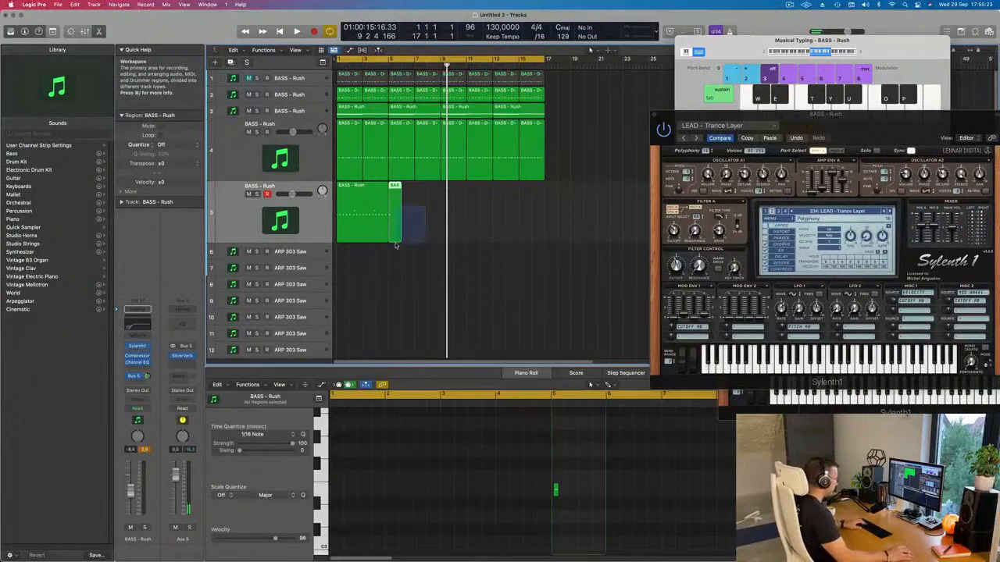
key("Delete")
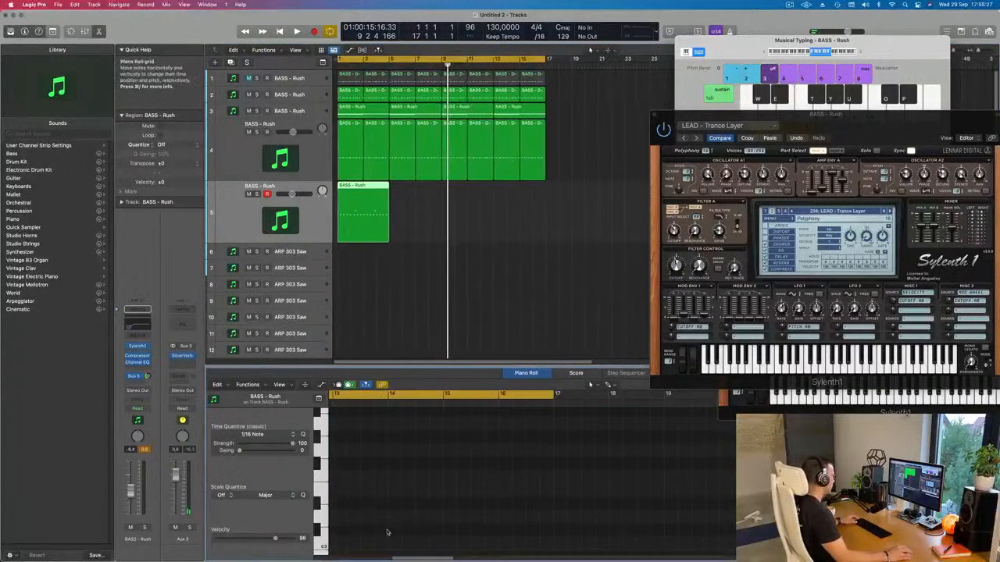
Replay the loop from the start and examine the timing and pitch of the recorded lead notes in the Piano Roll.
scroll(403, 512, "left", 10)
scroll(403, 509, "left", 4)
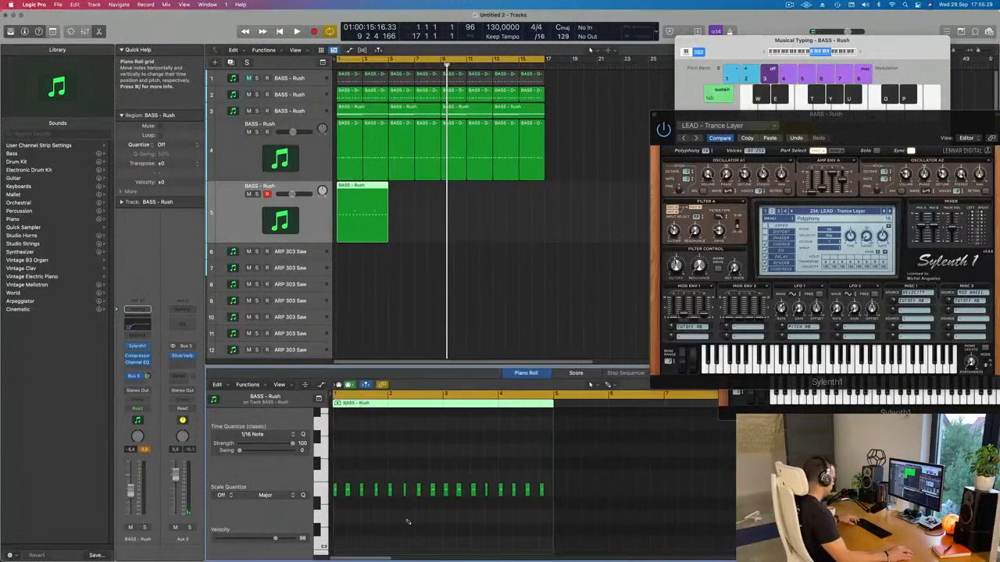
key("Return")
key("space")
scroll(406, 527, "up", 3)
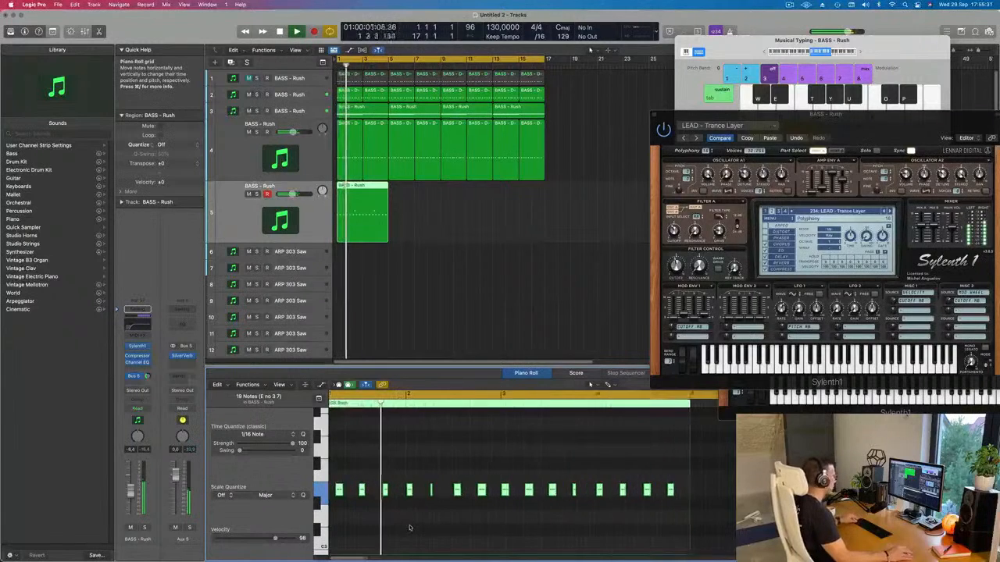
scroll(477, 527, "down", 1)
scroll(492, 527, "up", 4)
scroll(492, 527, "down", 1)
scroll(539, 522, "up", 2)
scroll(596, 521, "up", 2)
scroll(599, 517, "down", 1)
scroll(599, 513, "left", 2)
scroll(615, 492, "up", 2)
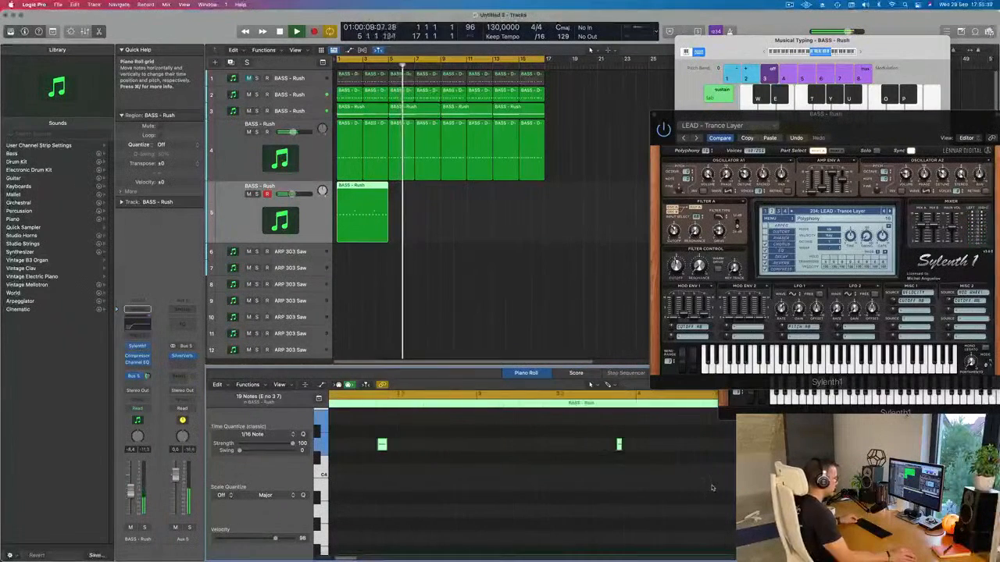
Nudge the highest note near the end of the lead region slightly earlier and replay the loop from the start.
left_click_drag(702, 418, 692, 419)
key("Return")
scroll(616, 468, "down", 5)
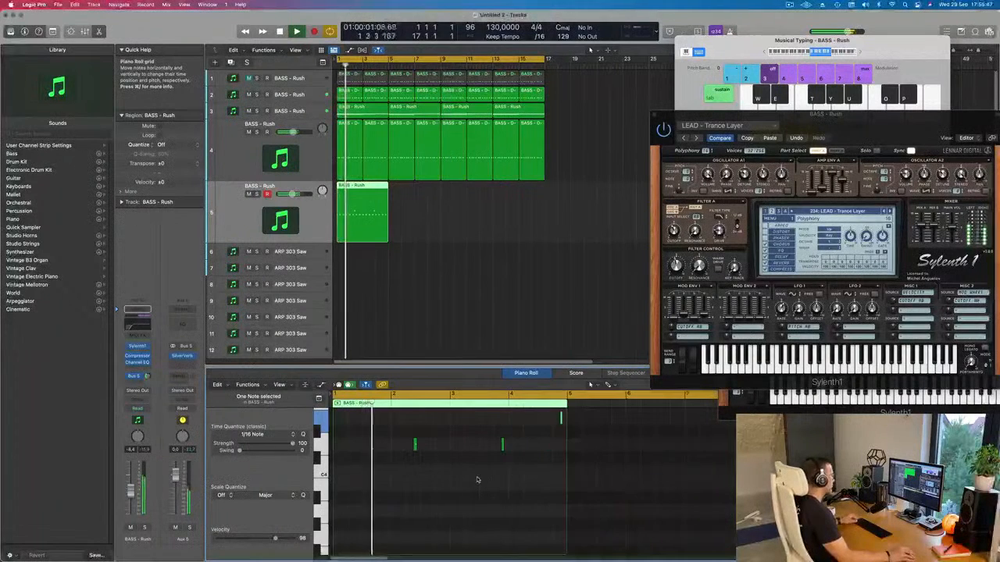
scroll(453, 479, "down", 5)
scroll(449, 482, "up", 5)
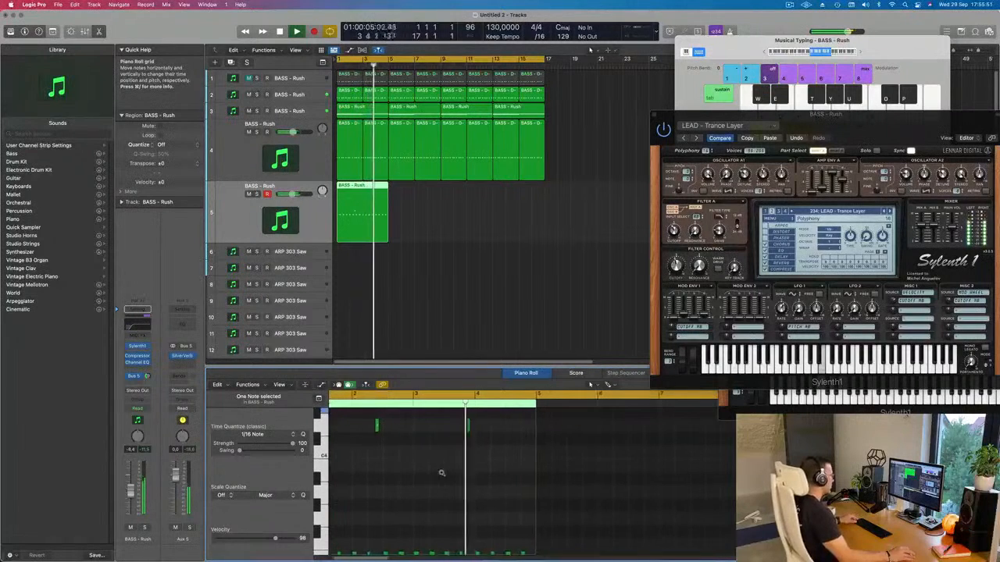
Return playback to the start and repeat the fifth track's lead region three times to fill the loop up to bar 17.
scroll(445, 475, "up", 2)
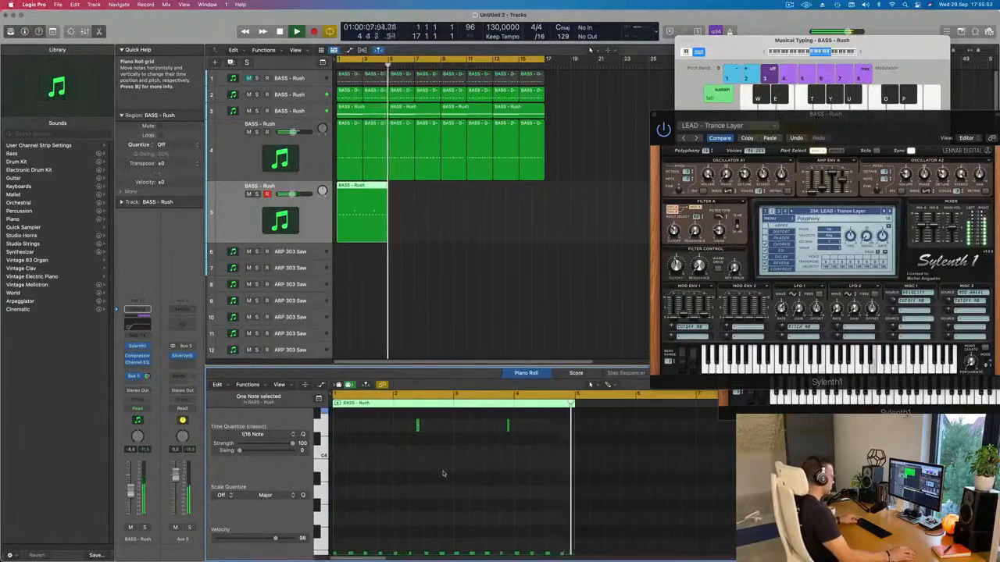
scroll(443, 473, "down", 5)
key("Return")
left_click_drag(408, 207, 360, 225)
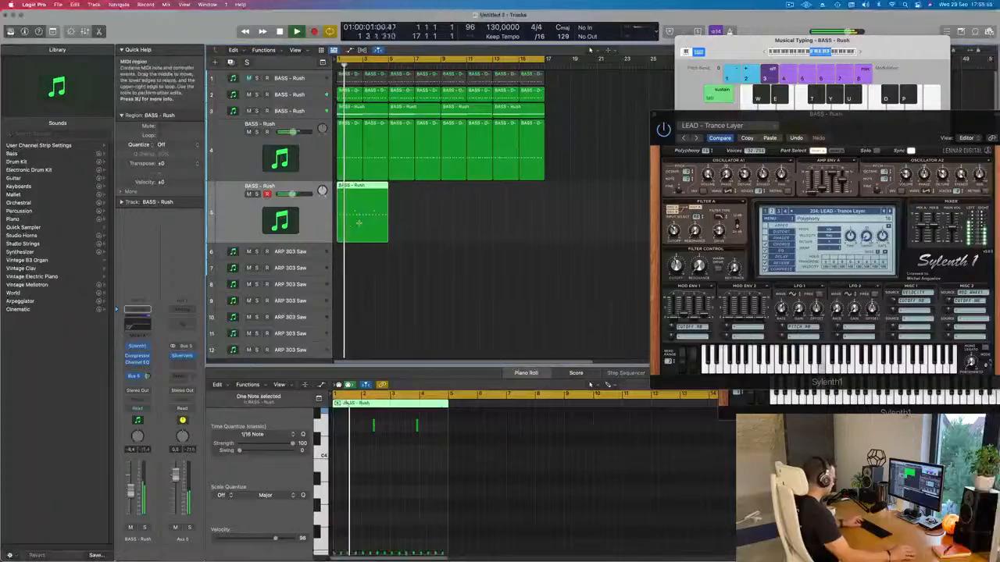
key("super+r")
key("super+r")
key("super+r")
Move the Sylenth1 window over the arrangement, restart playback and lower the fifth track's volume to about -9.6 dB.
left_click_drag(757, 116, 516, 123)
key("space")
key("space")
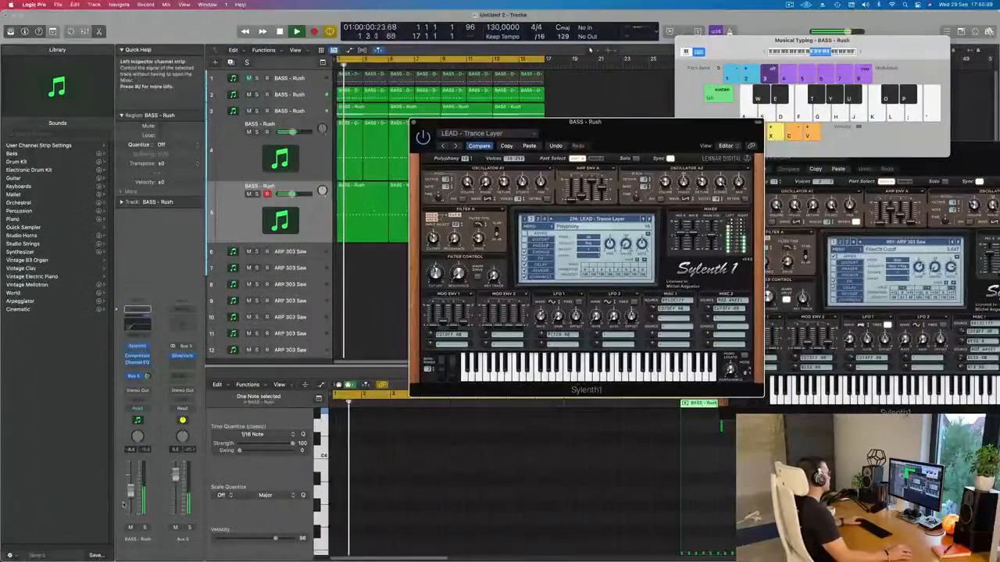
left_click_drag(128, 496, 125, 500)
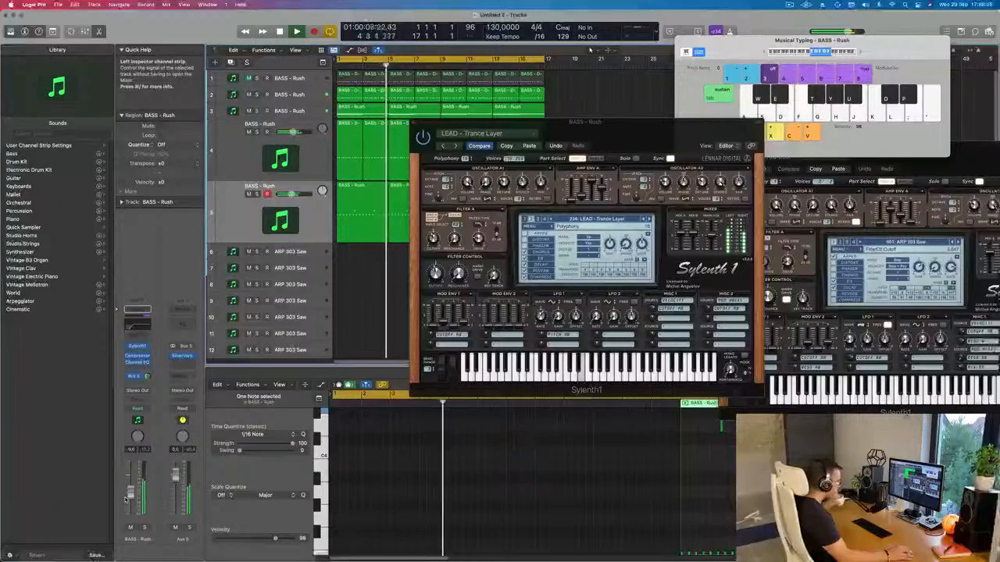
Audition Sylenth1 lead presets on the fifth track during playback, stepping backward from LEAD - Trance Lead 1 to LEAD - Pong.
left_click_drag(640, 135, 658, 149)
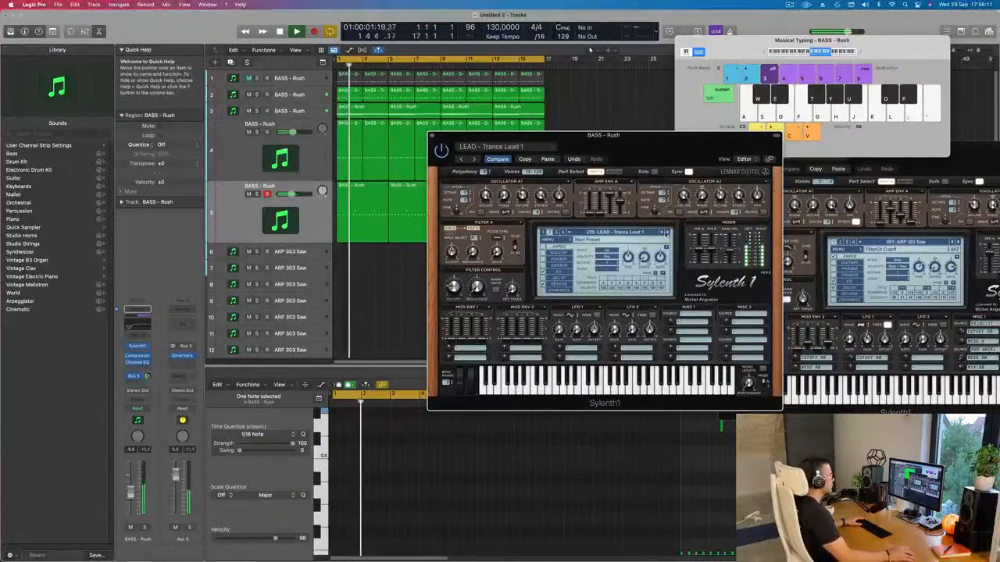
left_click(663, 233)
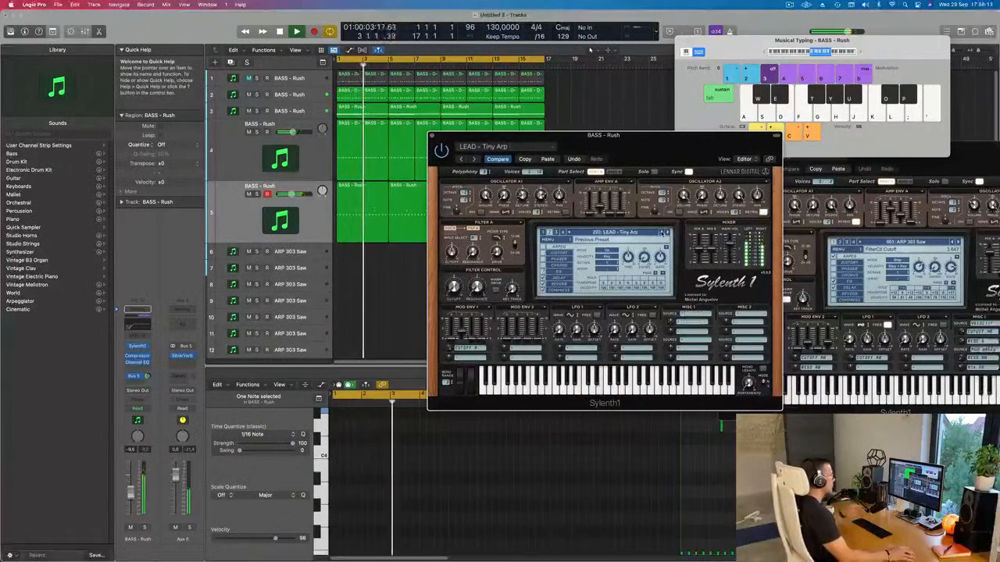
left_click(663, 233)
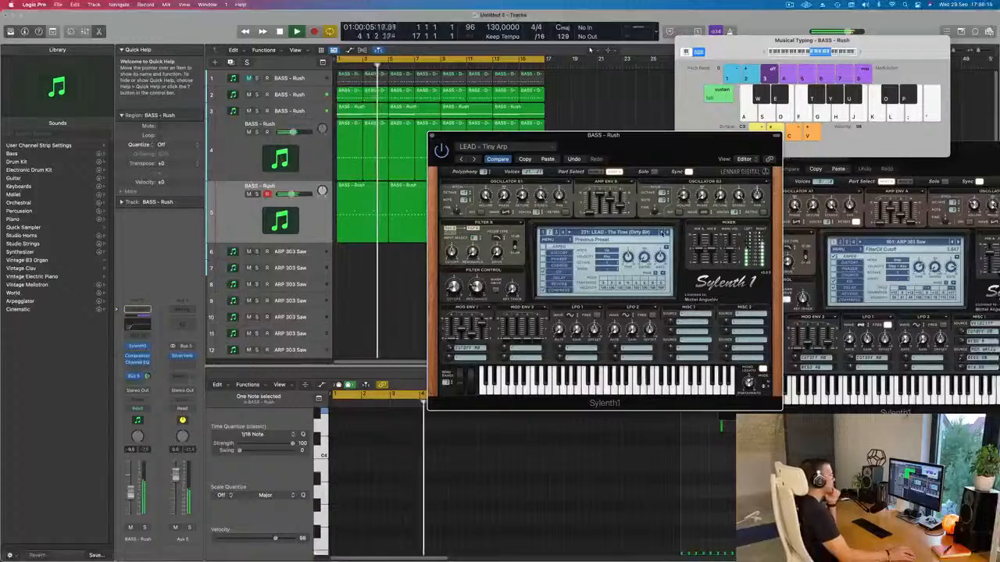
left_click(663, 233)
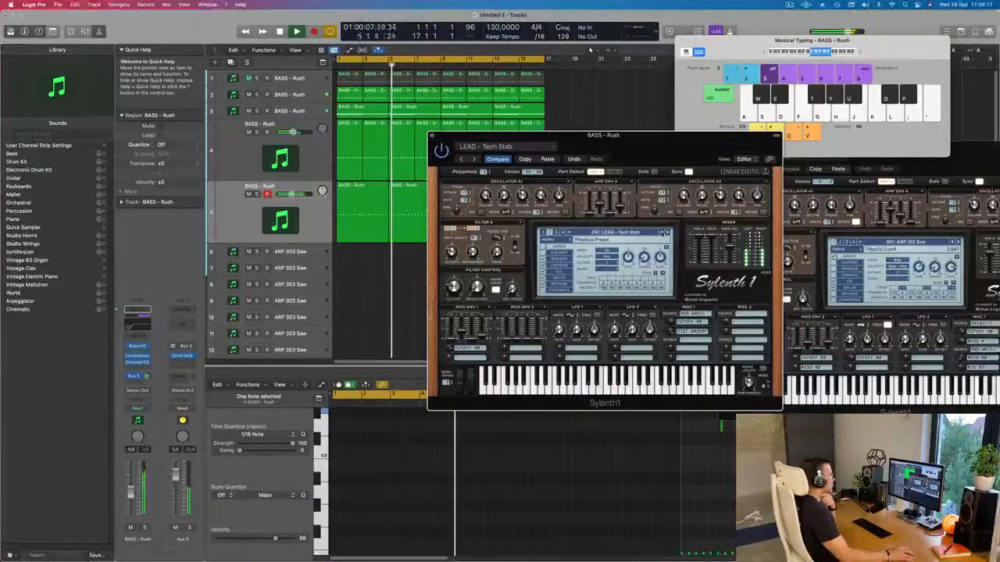
left_click(663, 233)
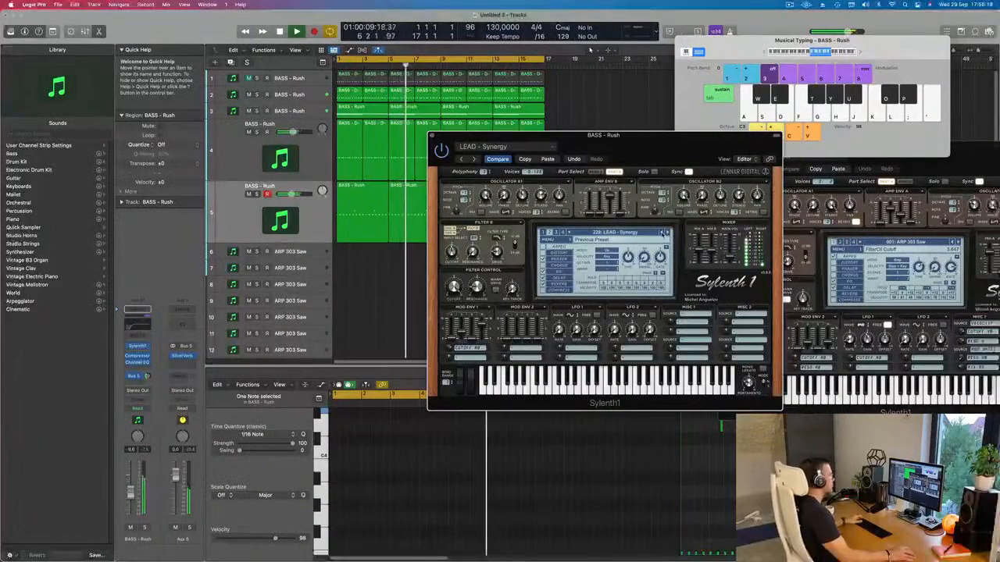
left_click(663, 233)
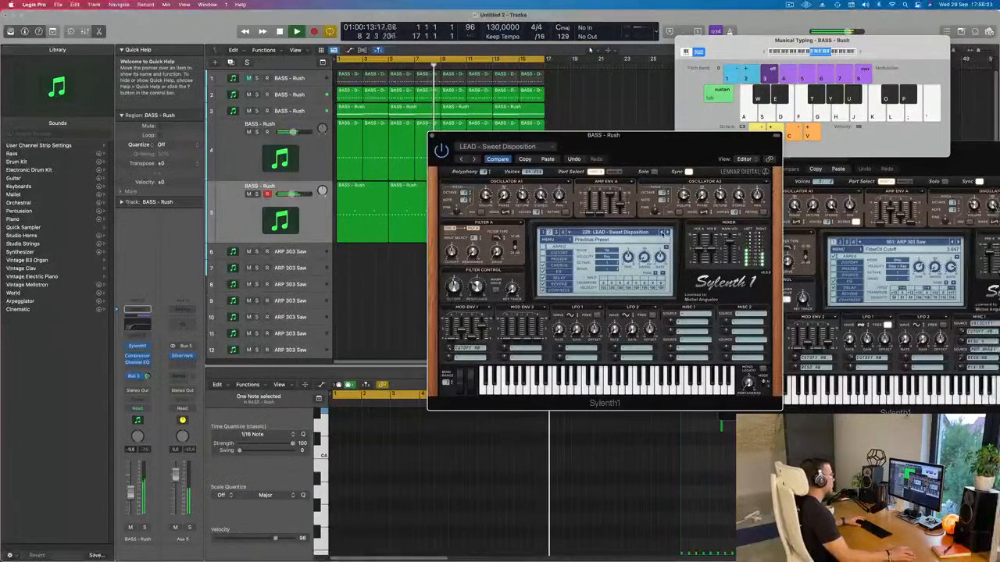
left_click(662, 233)
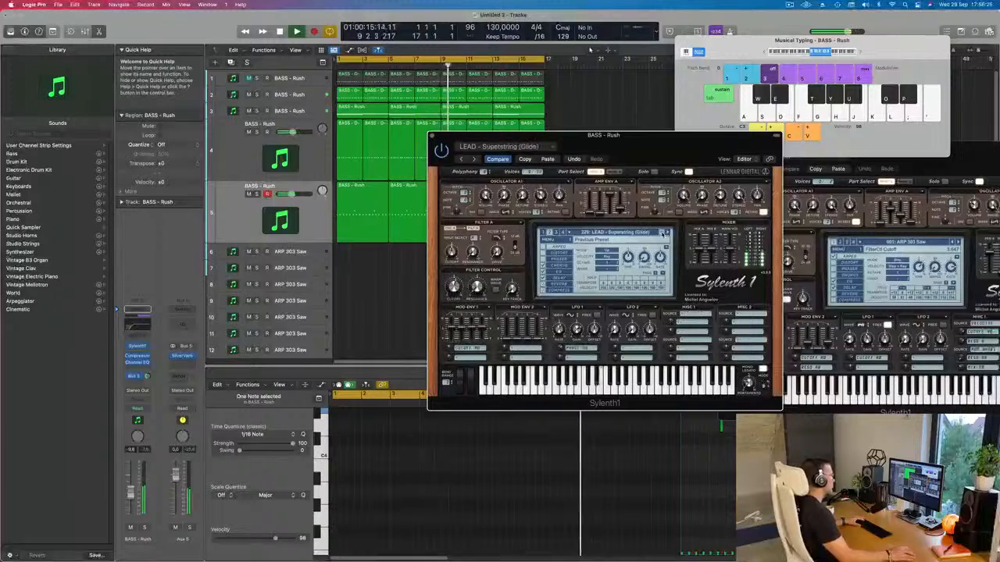
left_click(663, 232)
left_click(662, 233)
left_click(663, 232)
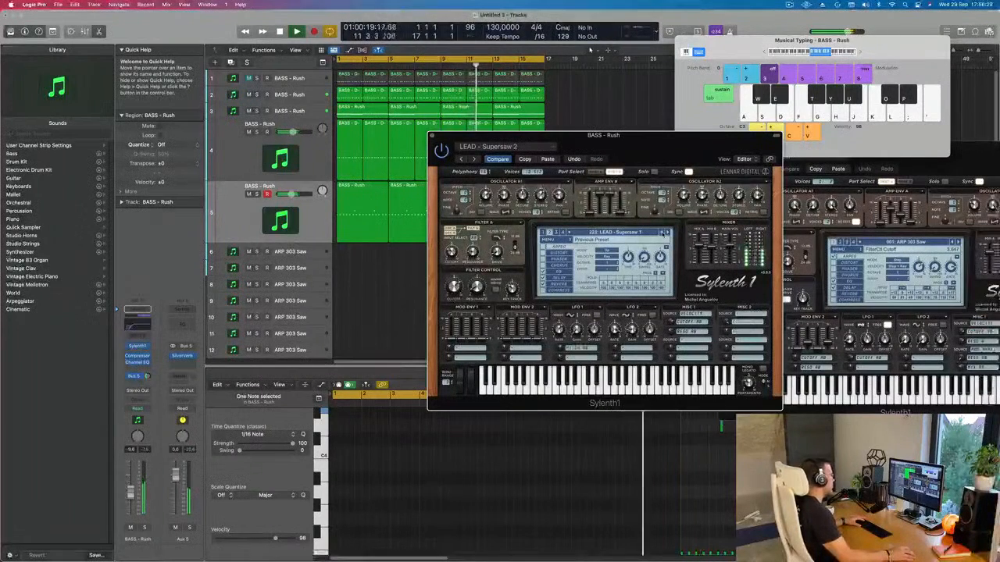
left_click(663, 233)
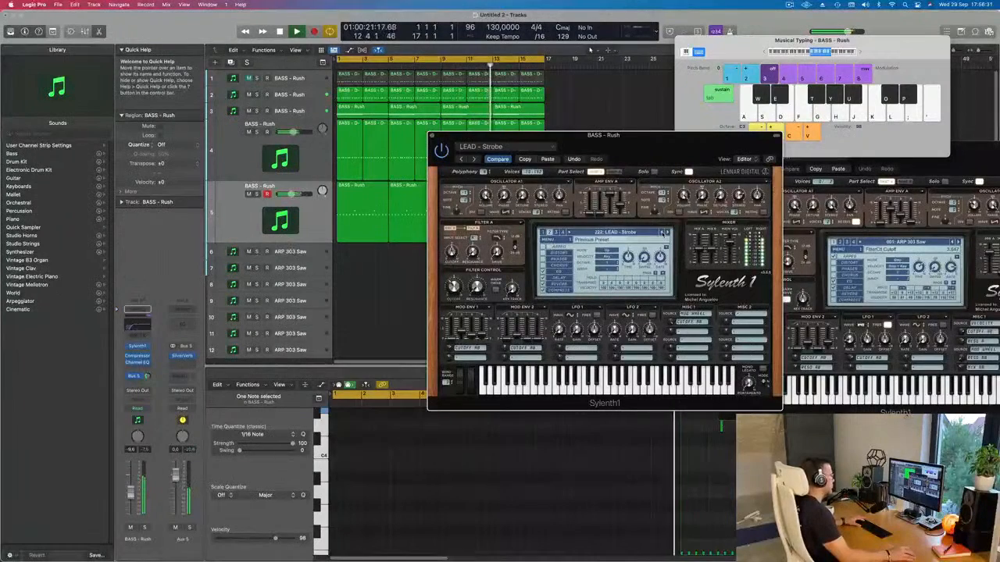
left_click(663, 232)
left_click(663, 232)
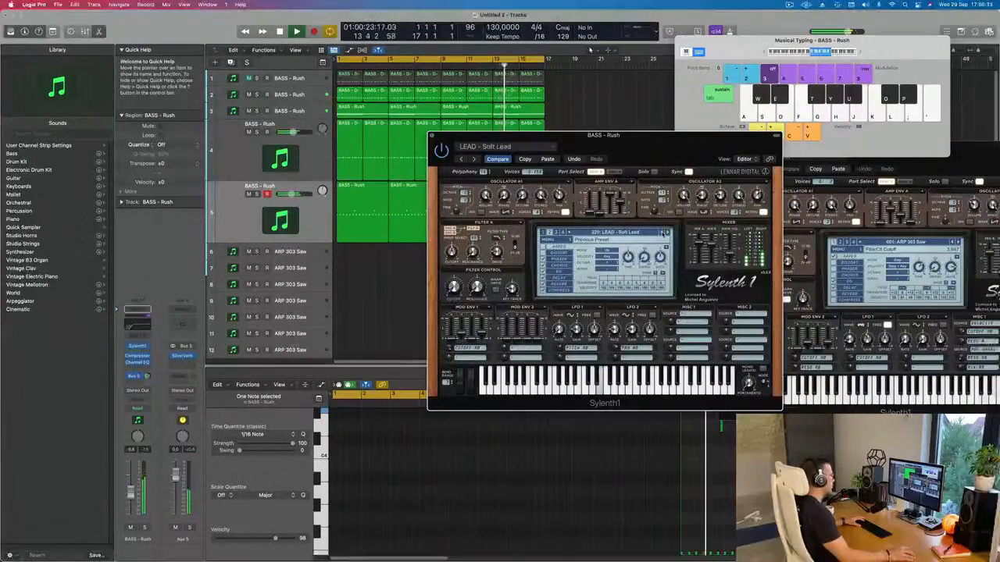
left_click(663, 233)
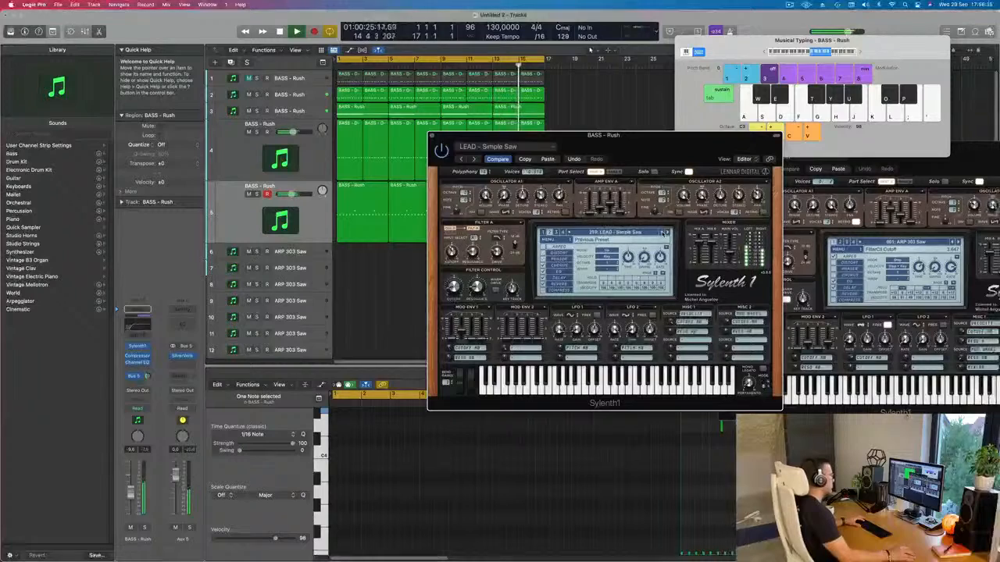
left_click(663, 233)
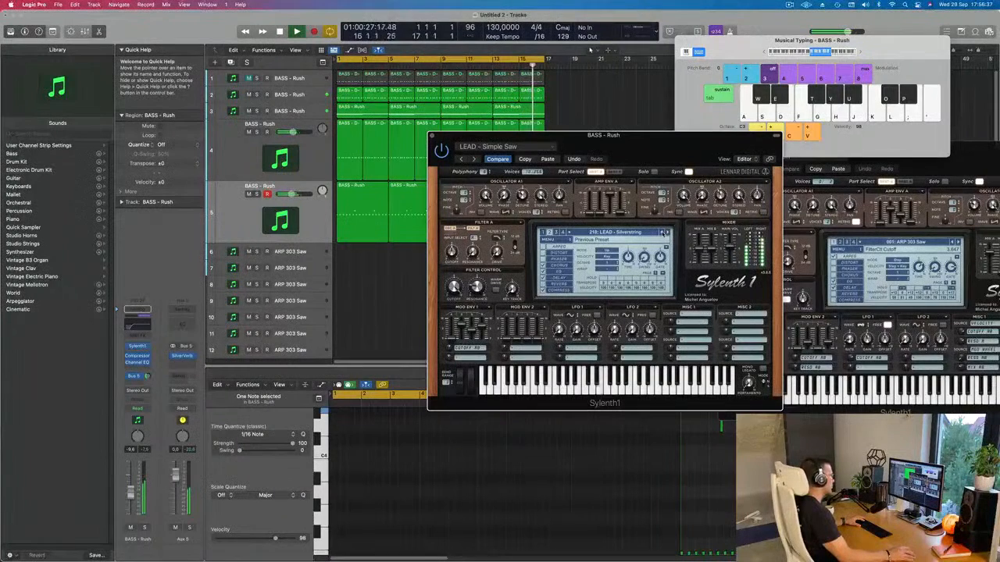
left_click(663, 232)
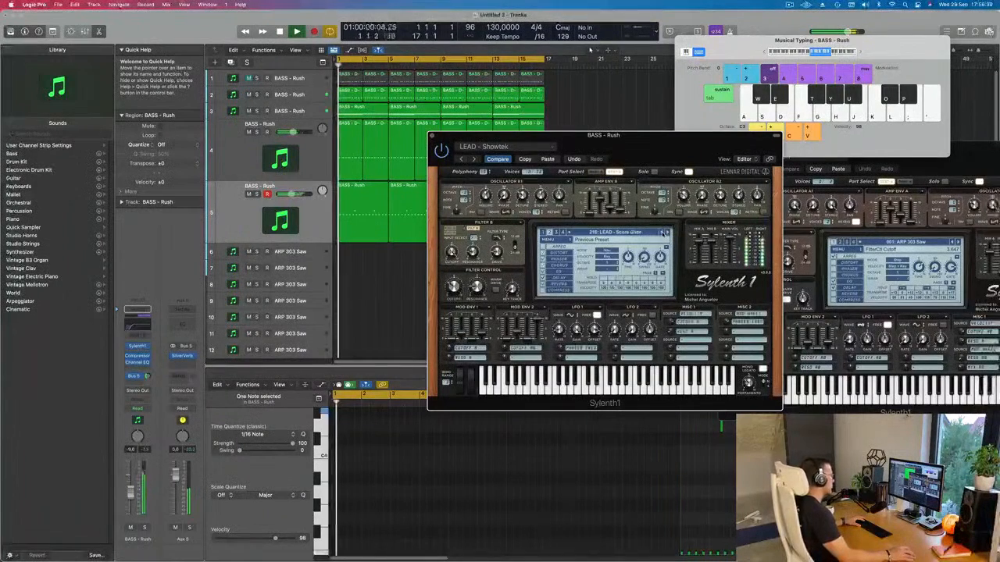
left_click(663, 233)
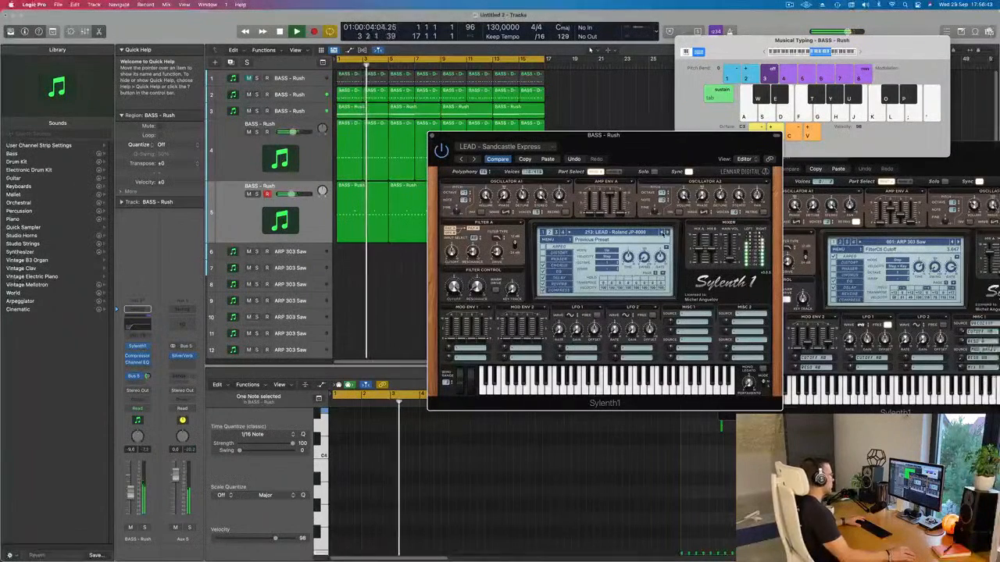
left_click(663, 232)
left_click(663, 232)
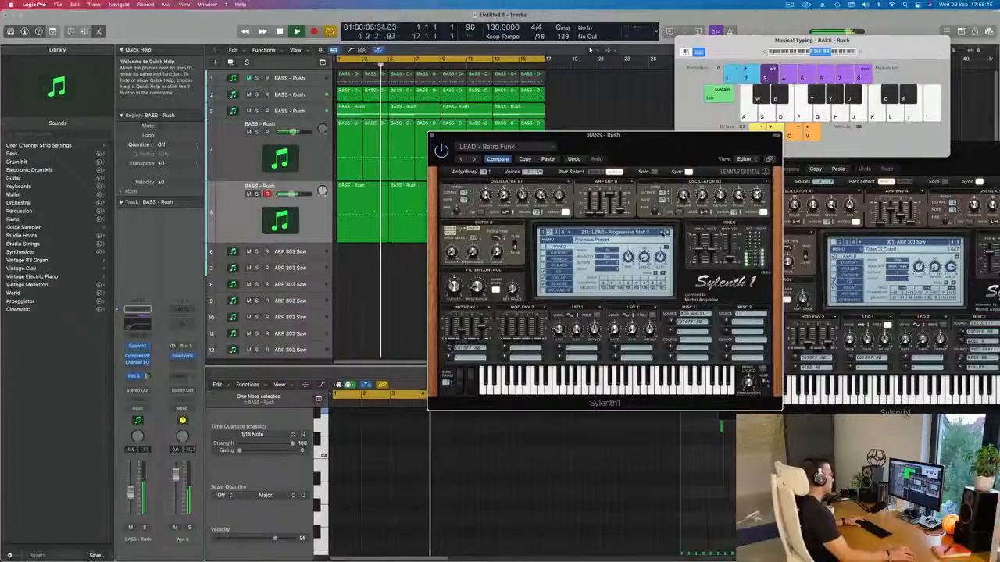
left_click(663, 233)
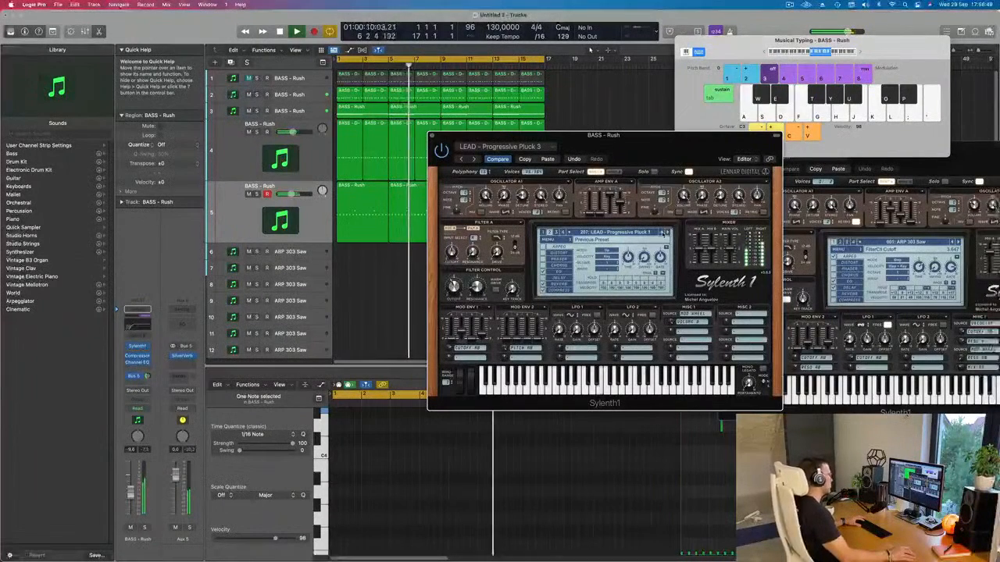
left_click(663, 233)
left_click(663, 232)
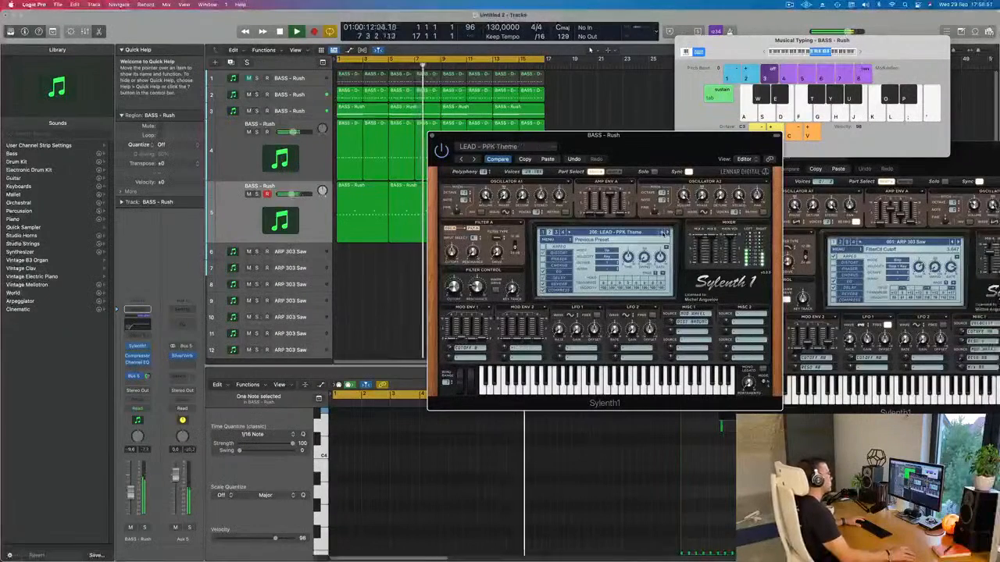
left_click(662, 233)
left_click(663, 232)
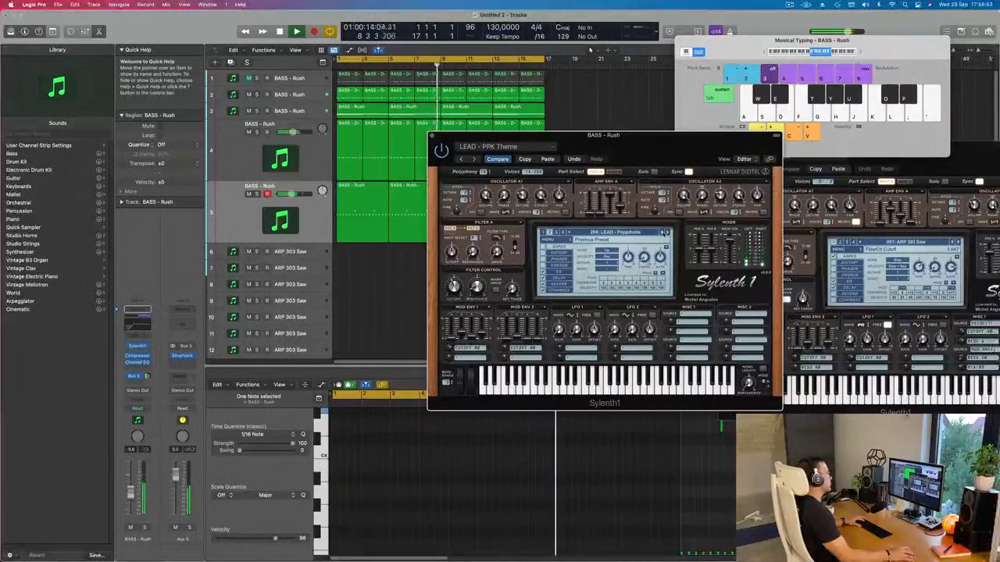
Continue stepping backward through the Sylenth1 presets from LEAD - Pong and settle on LEAD - Long Delay.
left_click_drag(691, 150, 658, 163)
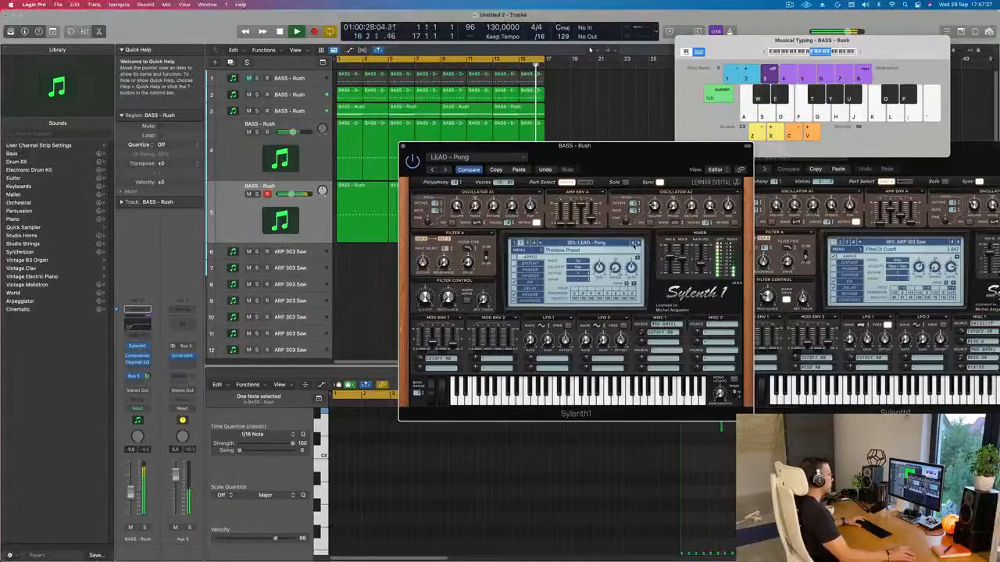
left_click(634, 244)
left_click(633, 244)
left_click(634, 244)
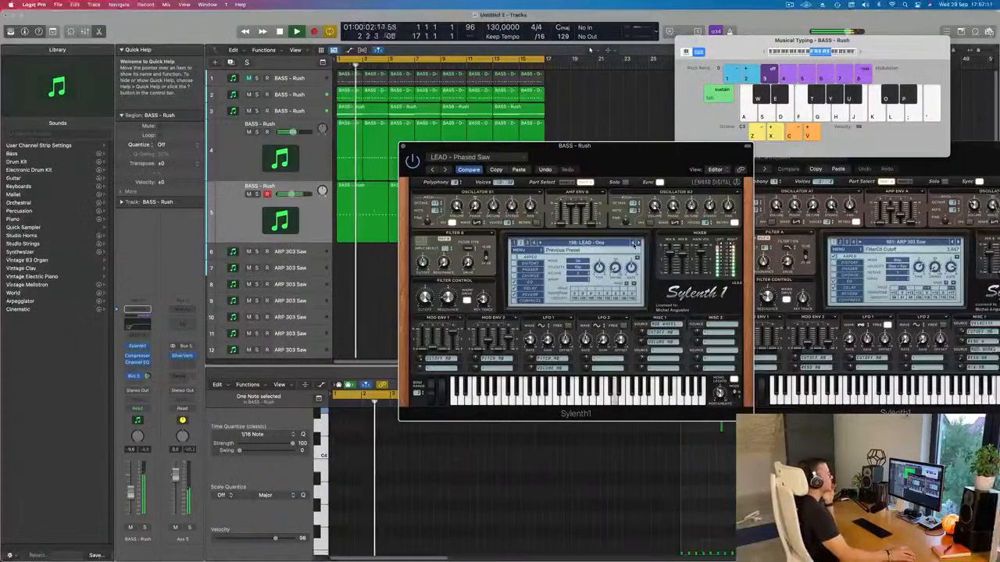
left_click(634, 244)
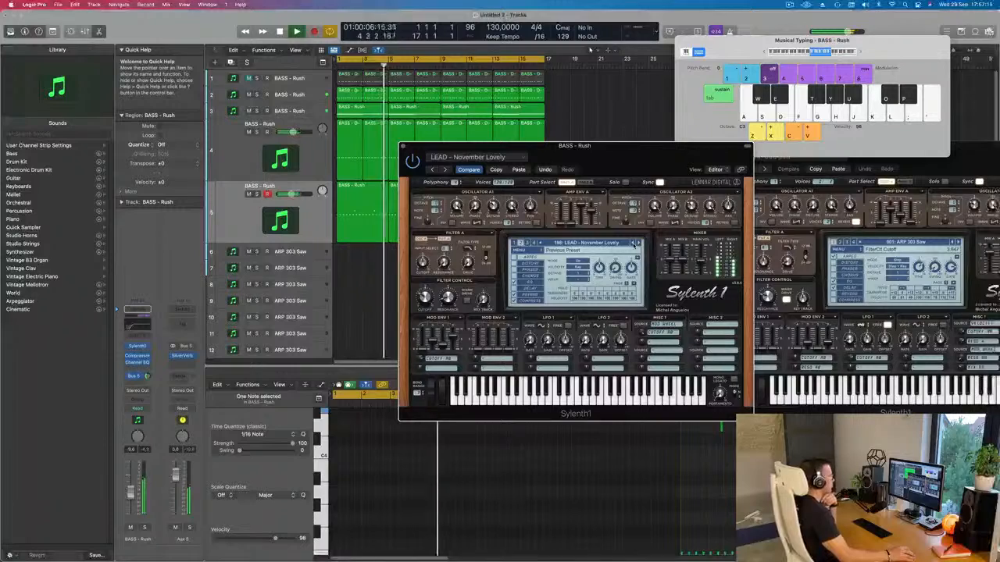
left_click(633, 244)
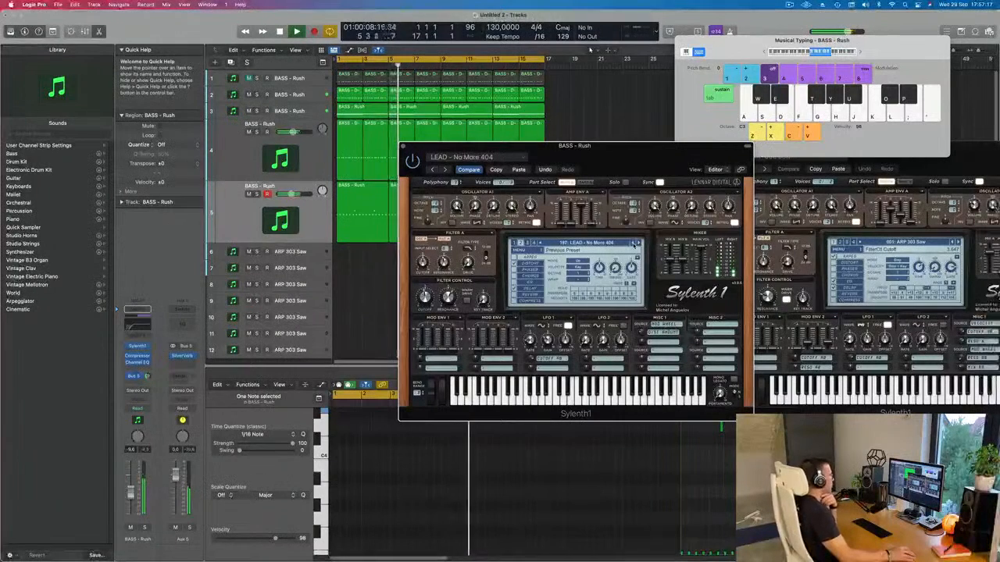
left_click(633, 244)
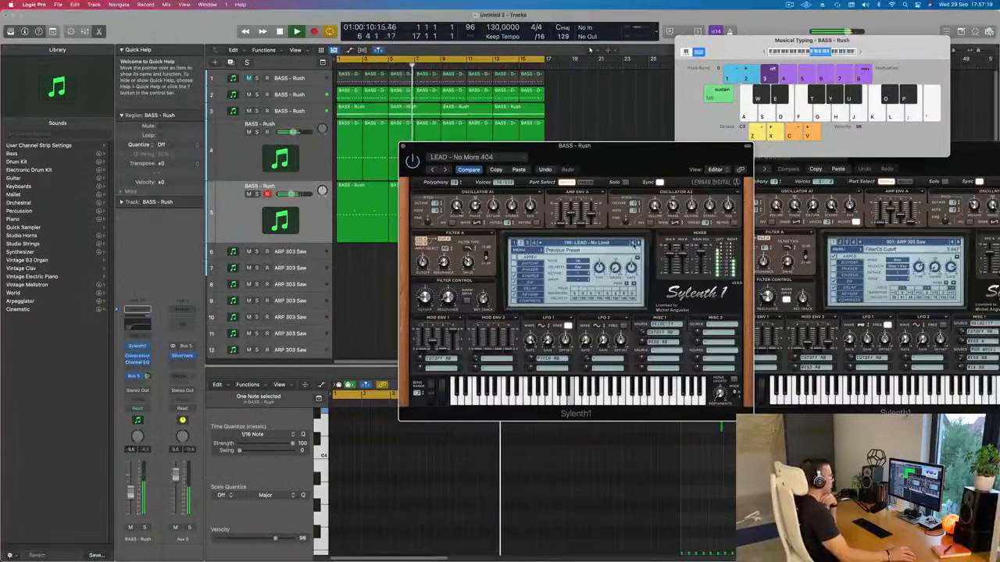
left_click(633, 243)
left_click(634, 243)
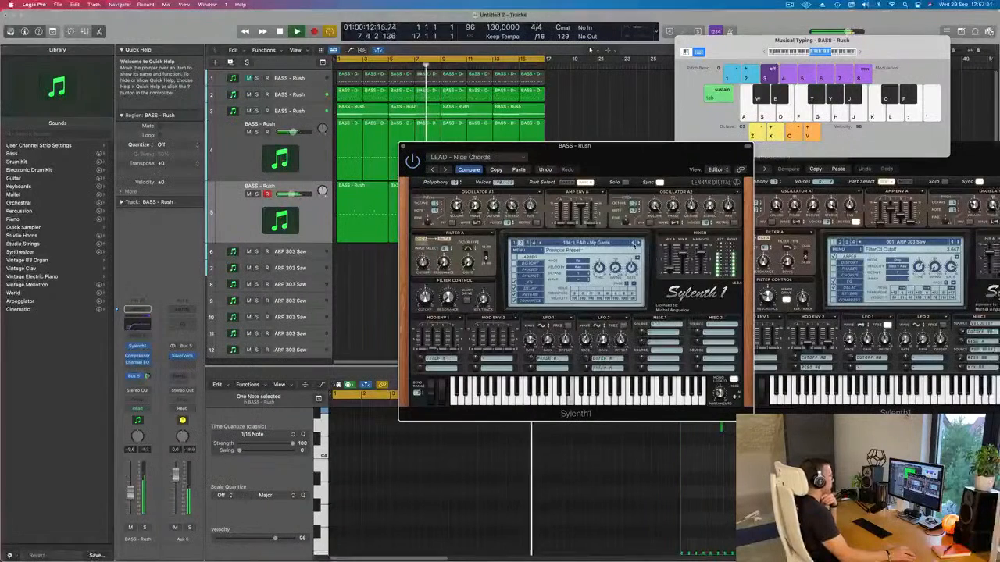
left_click(633, 243)
left_click(634, 243)
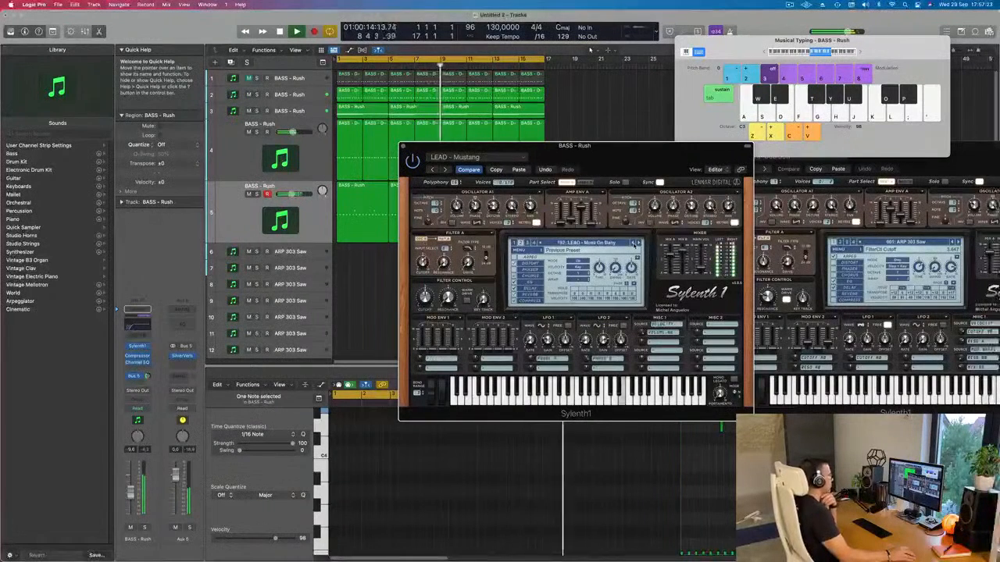
left_click(633, 243)
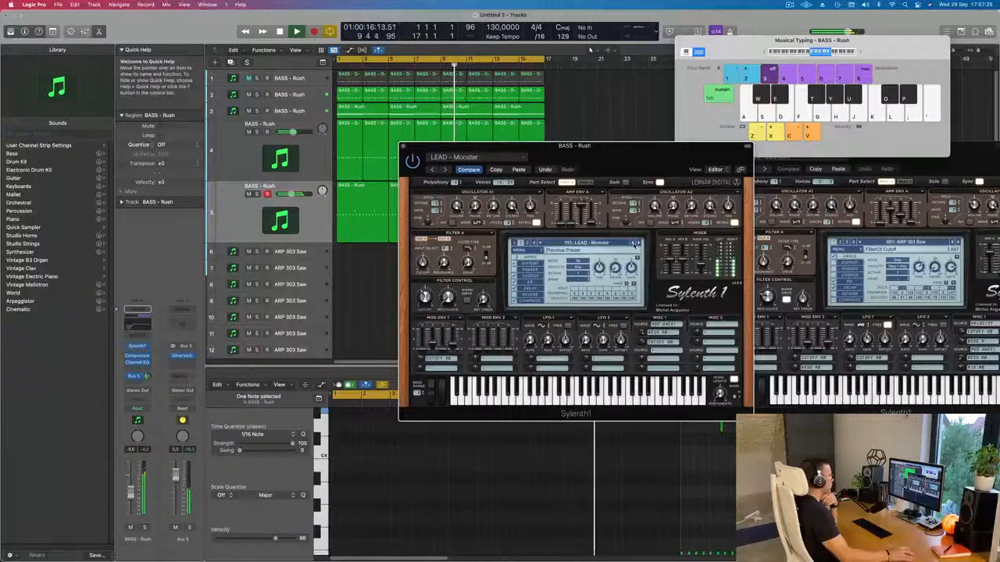
left_click(634, 243)
left_click(633, 243)
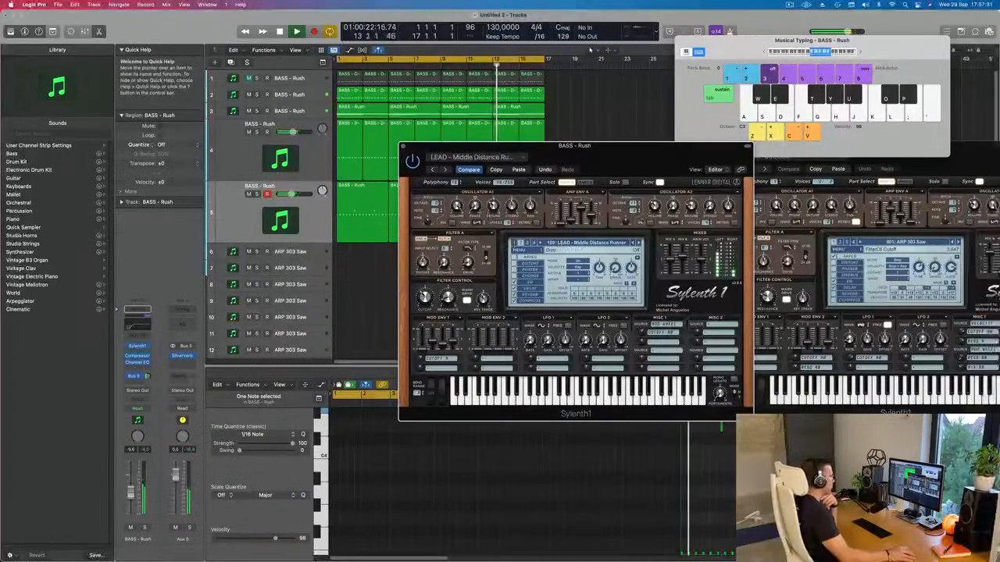
left_click(634, 243)
left_click(634, 243)
left_click(634, 243)
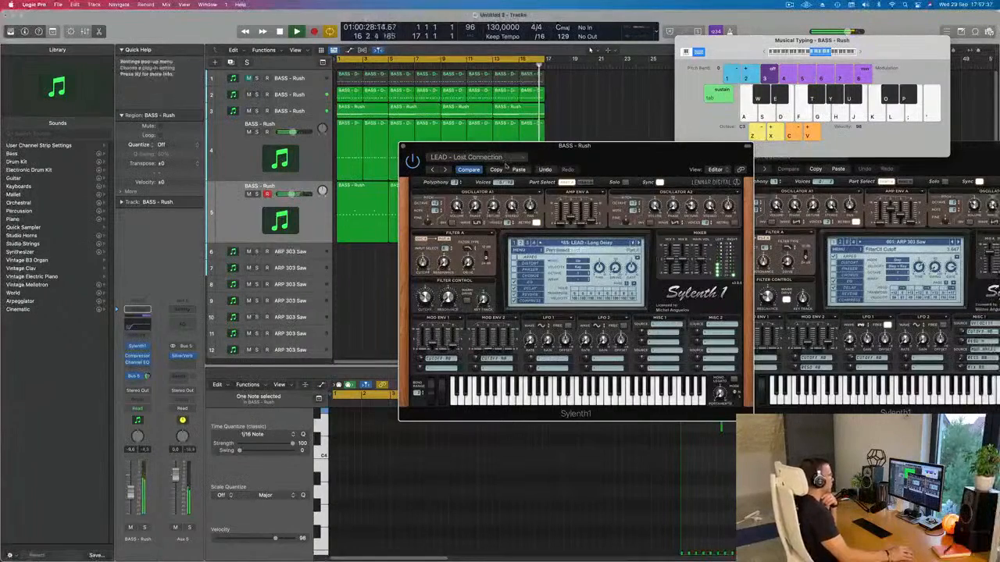
Close the Sylenth1 window, select the fifth track's regions and raise the track volume to about -7.8 dB.
left_click(518, 169)
mouse_move(582, 154)
left_mouse_down()
mouse_move(419, 138)
mouse_move(578, 150)
left_mouse_up()
left_click(399, 141)
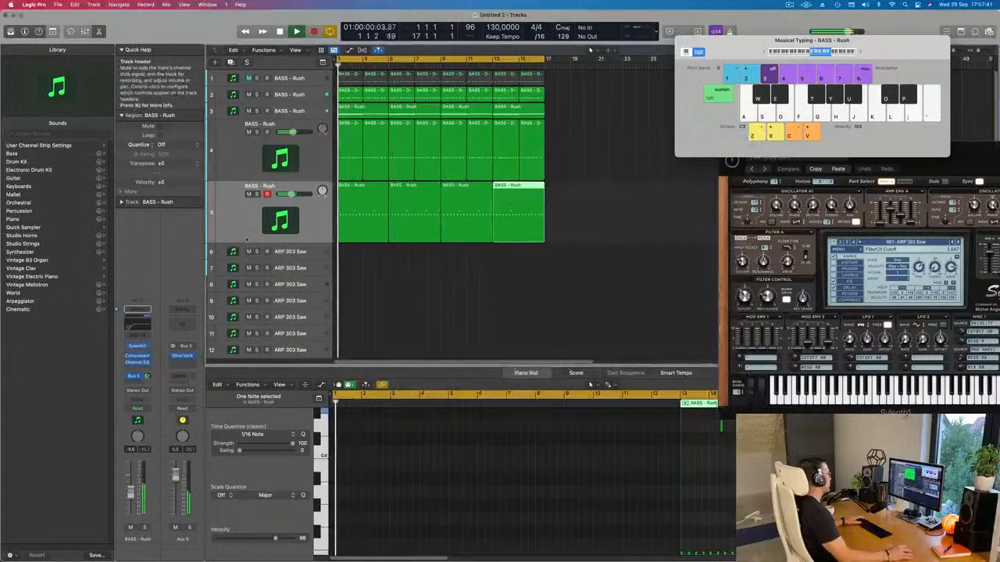
left_click(304, 211)
left_click_drag(291, 194, 293, 194)
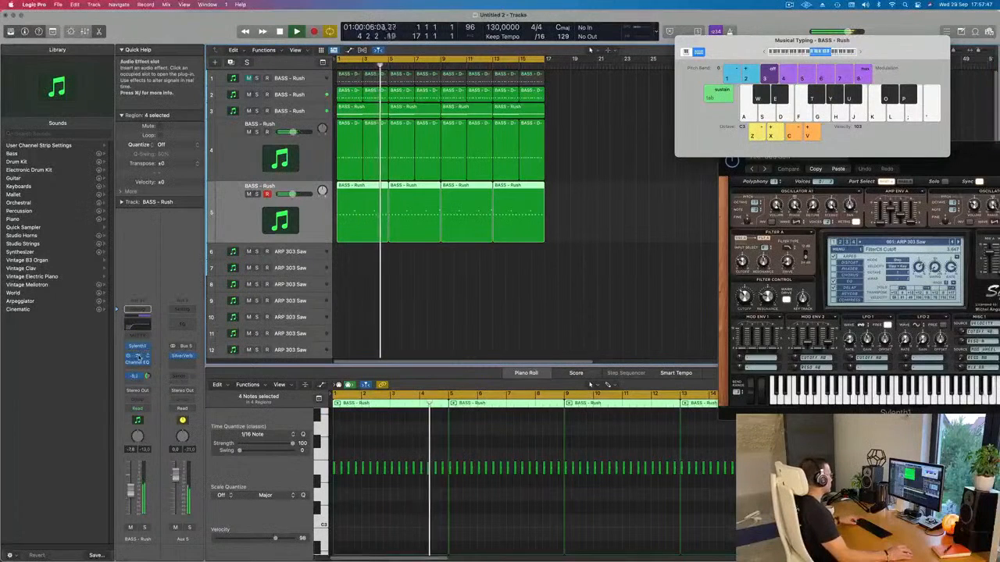
Copy the Compressor with its Inst 9 side chain onto Aux 5 after the SilverVerb, and solo Aux 5.
left_click(182, 362)
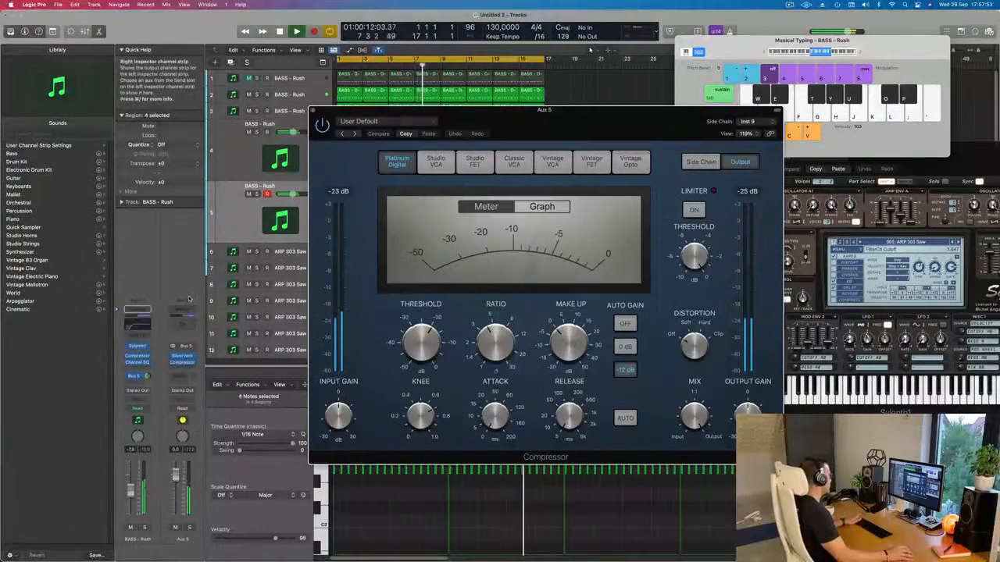
left_click(189, 528)
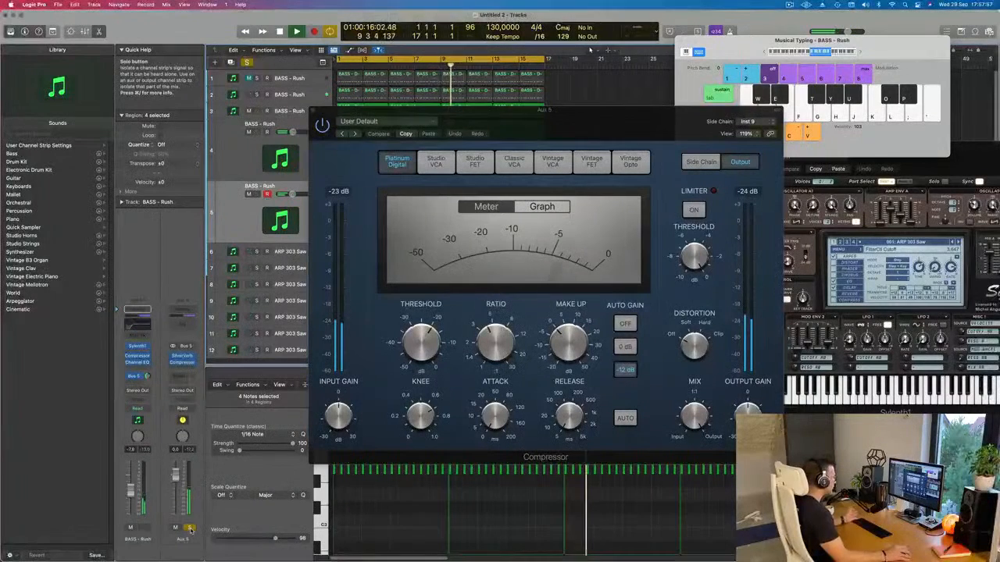
Turn off solo on Aux 5 and add a Channel EQ to it with an 18 dB/Oct low cut at 328 Hz.
left_click(189, 528)
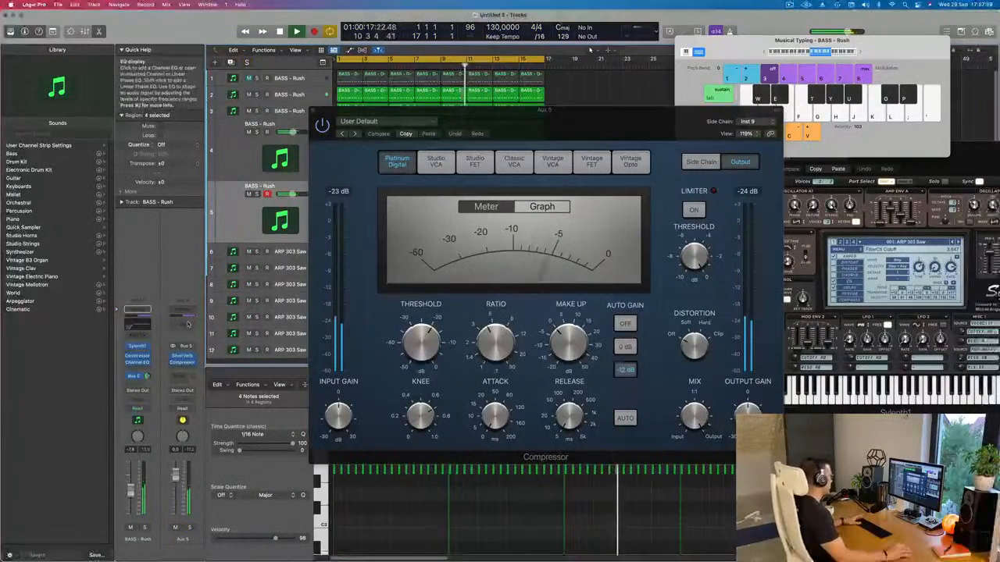
left_click(185, 312)
left_click_drag(502, 219, 518, 219)
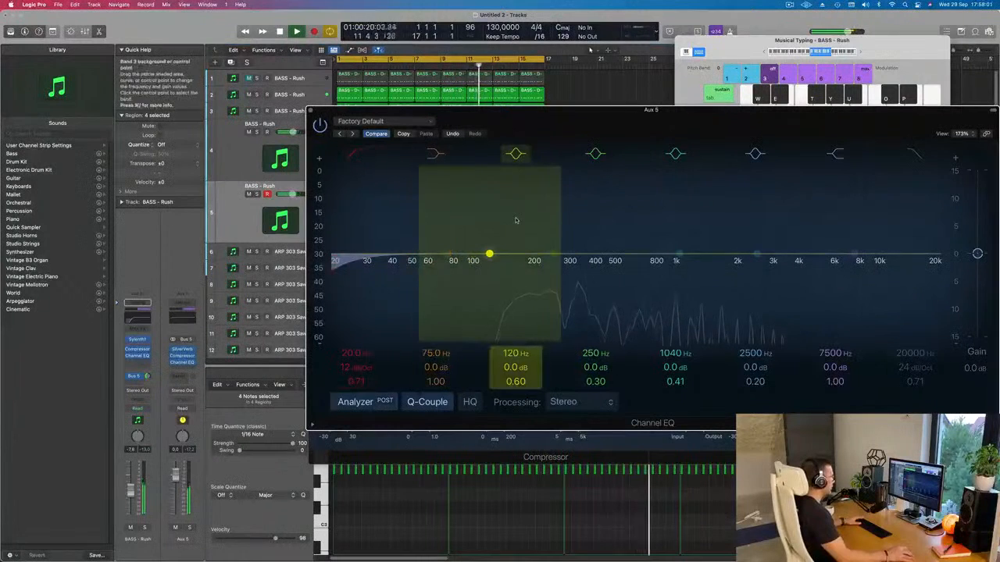
left_click_drag(363, 258, 598, 258)
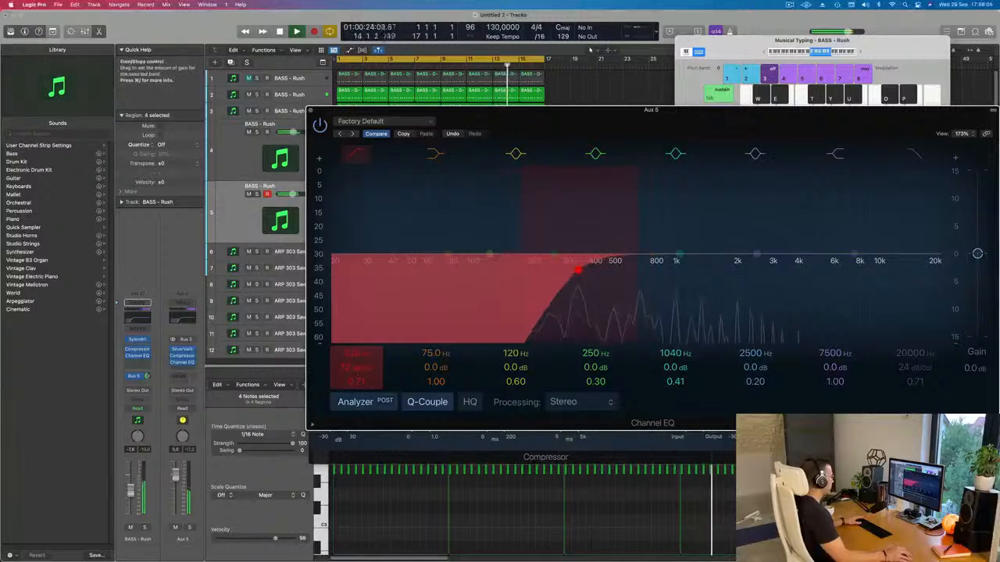
left_click(181, 360)
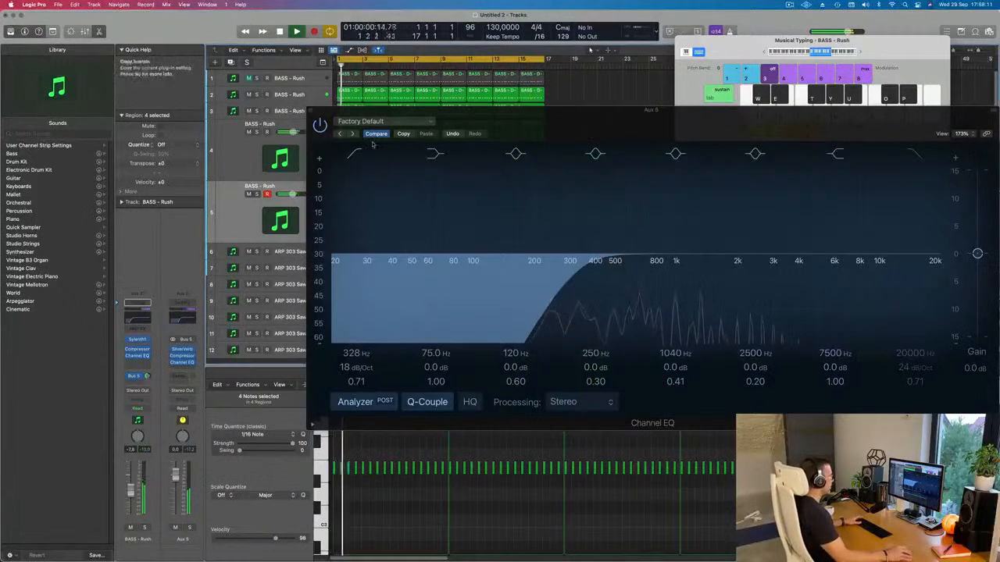
Set the output gain of the Aux 5 Compressor to -0.5 dB and close the Aux 5 plug-in windows.
left_click(182, 356)
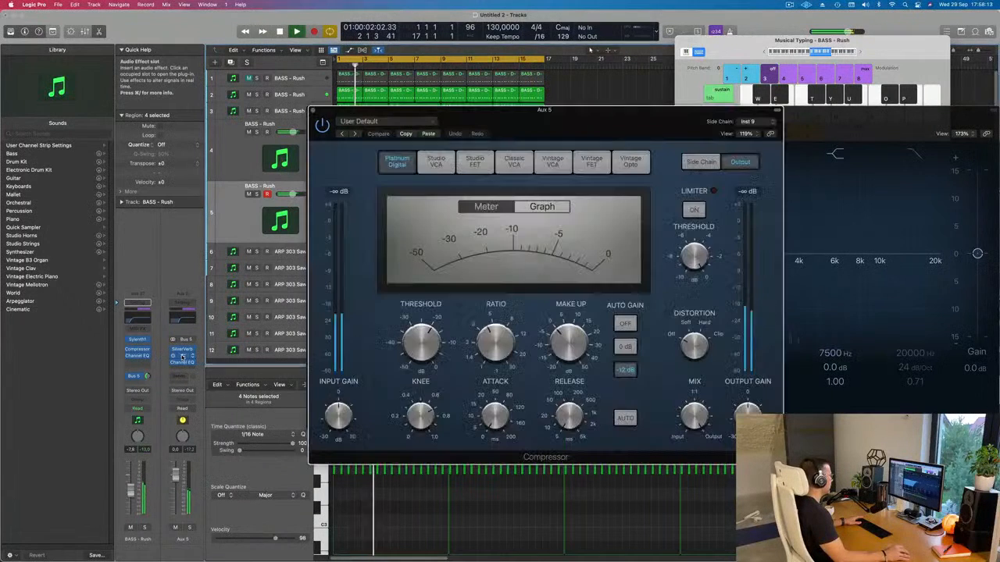
key("Return")
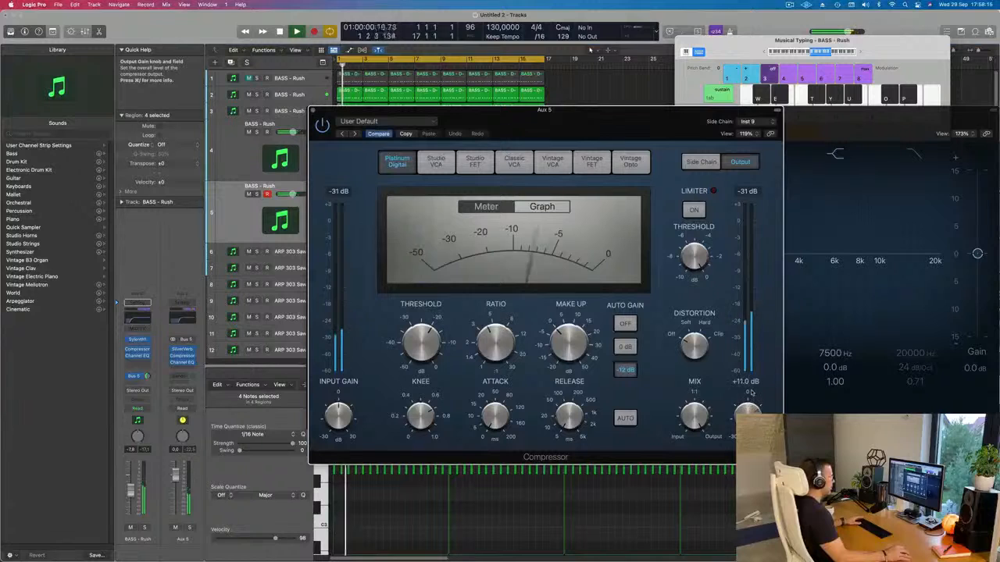
left_click_drag(747, 410, 747, 405)
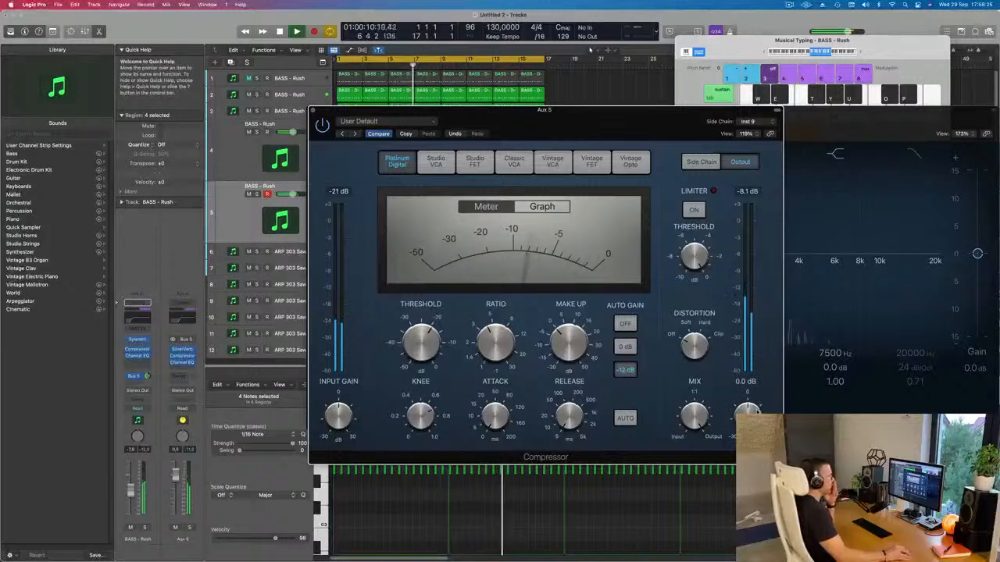
left_click_drag(756, 413, 756, 410)
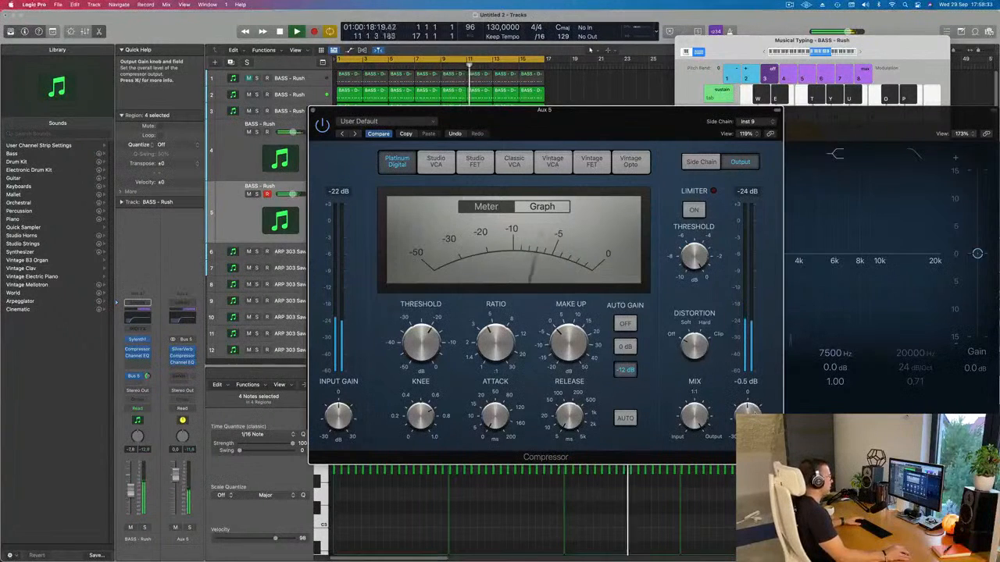
mouse_move(315, 113)
left_mouse_down()
mouse_move(336, 113)
mouse_move(324, 112)
left_mouse_up()
left_click(333, 111)
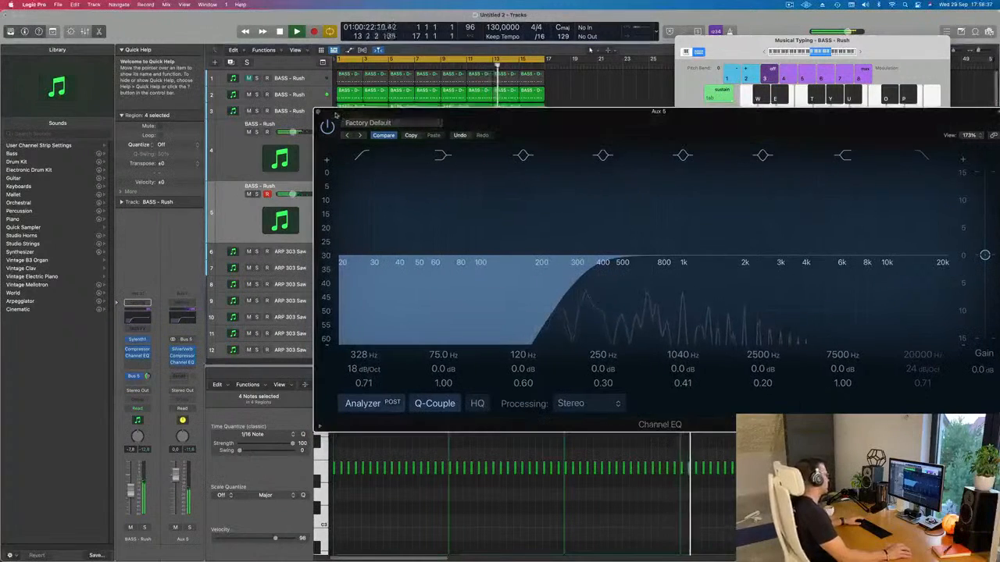
left_click(317, 112)
Duplicate track 5 and copy the first region of track 3 onto the new track 6 at bar 1.
scroll(391, 268, "down", 5)
scroll(401, 265, "up", 5)
scroll(403, 268, "down", 2)
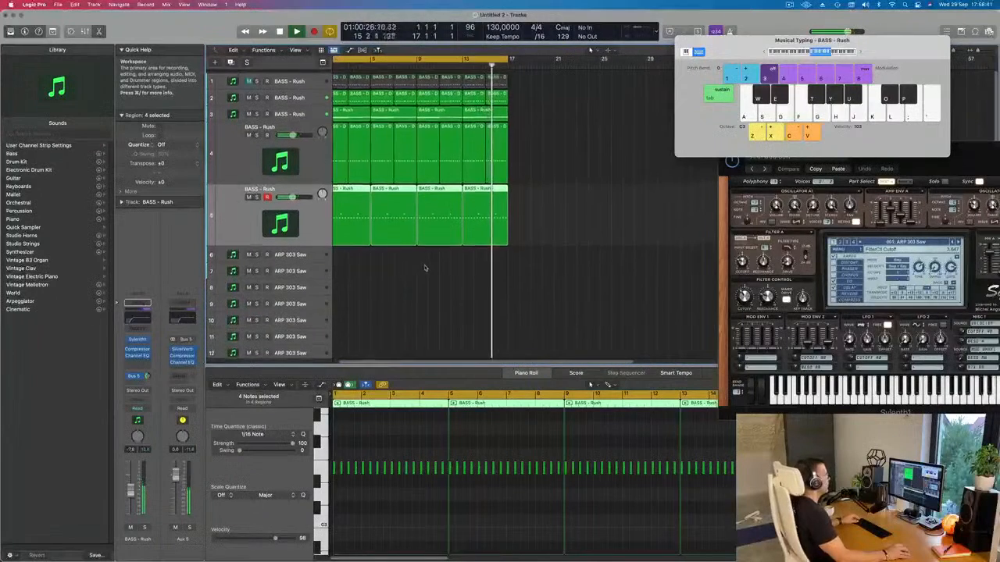
scroll(437, 264, "up", 2)
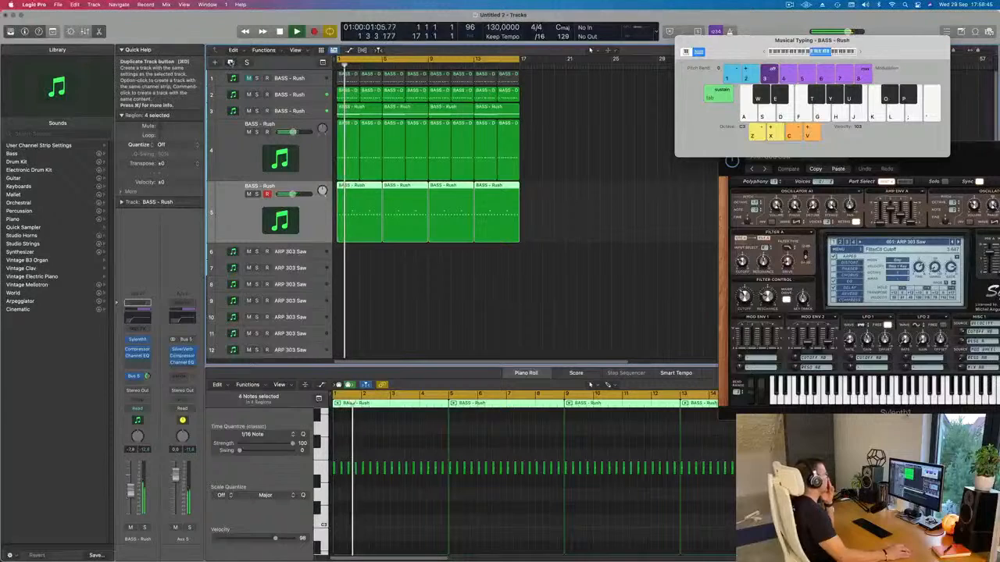
left_click(230, 60)
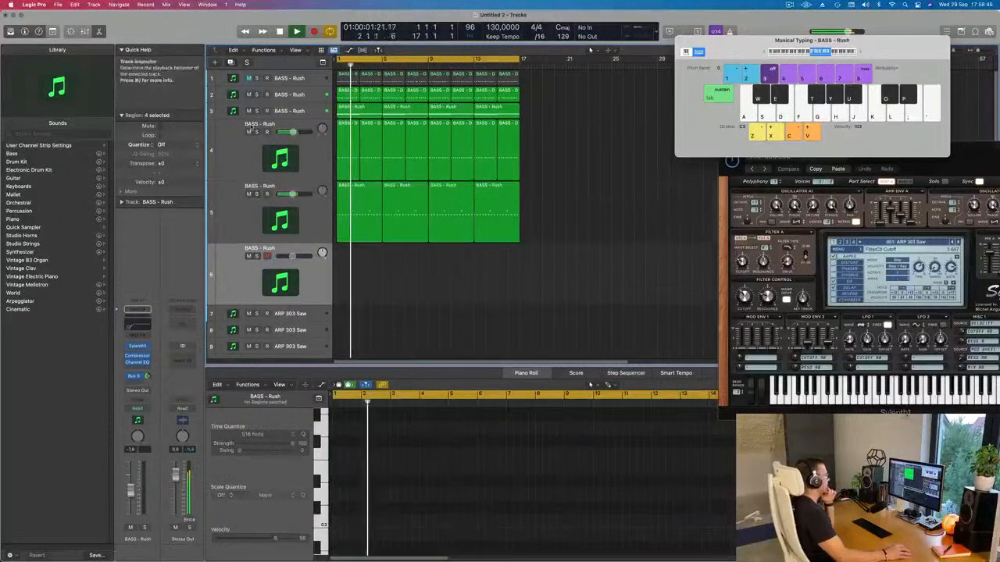
left_click(293, 111)
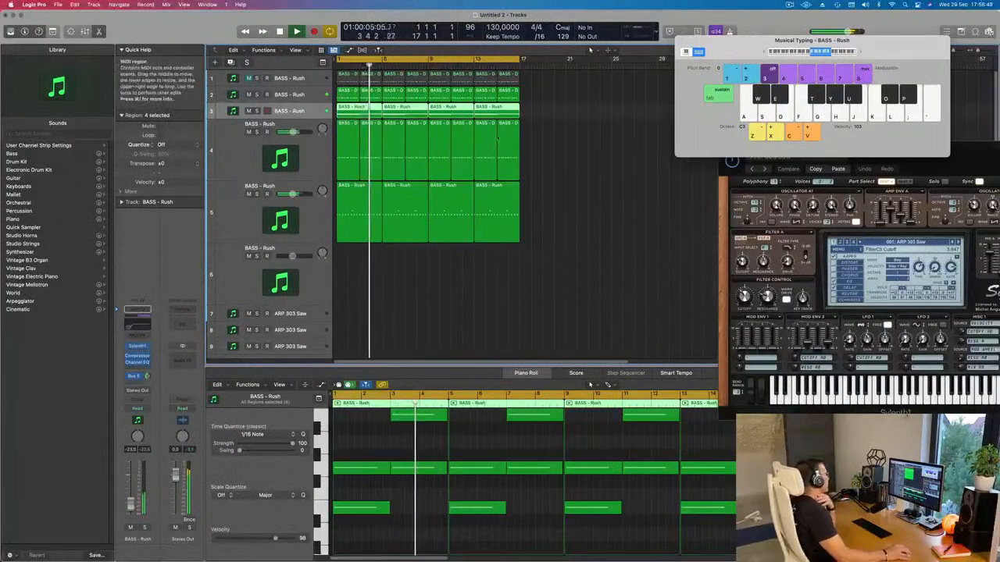
left_click(616, 151)
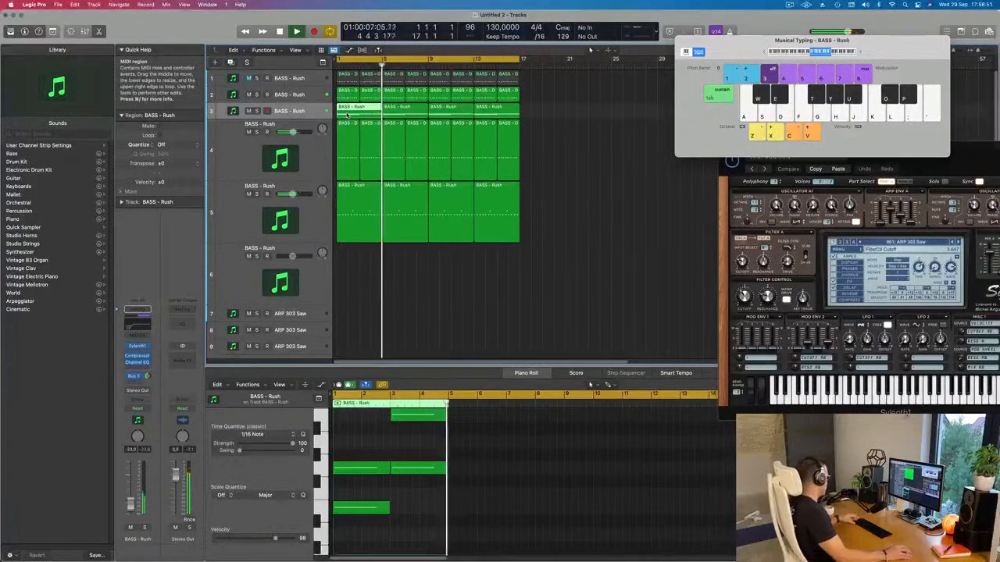
left_click_drag(347, 115, 347, 291)
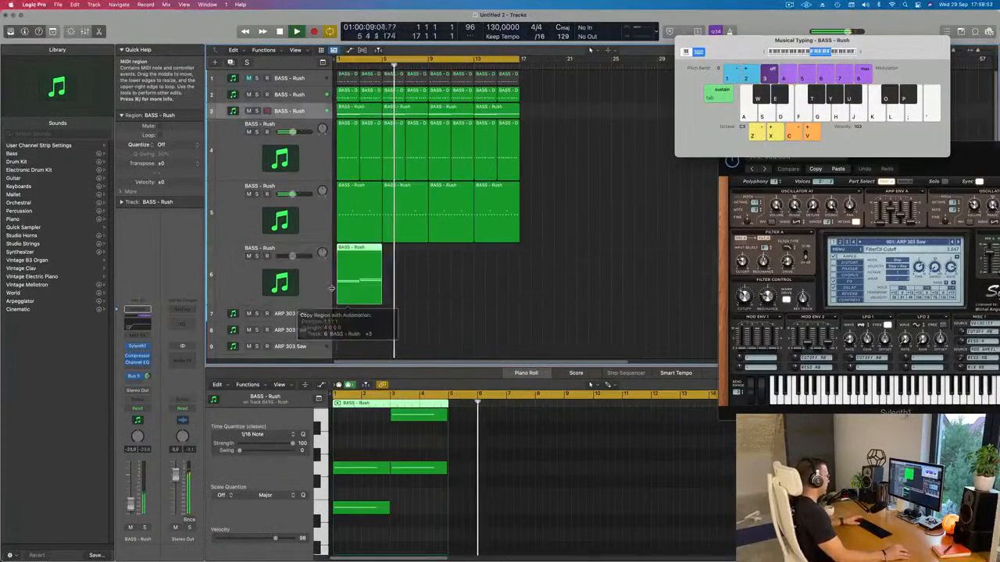
Delete the lowest note in bars 1–2 and the lower note in bars 3–4 of the copied region, and play it.
scroll(364, 465, "down", 2)
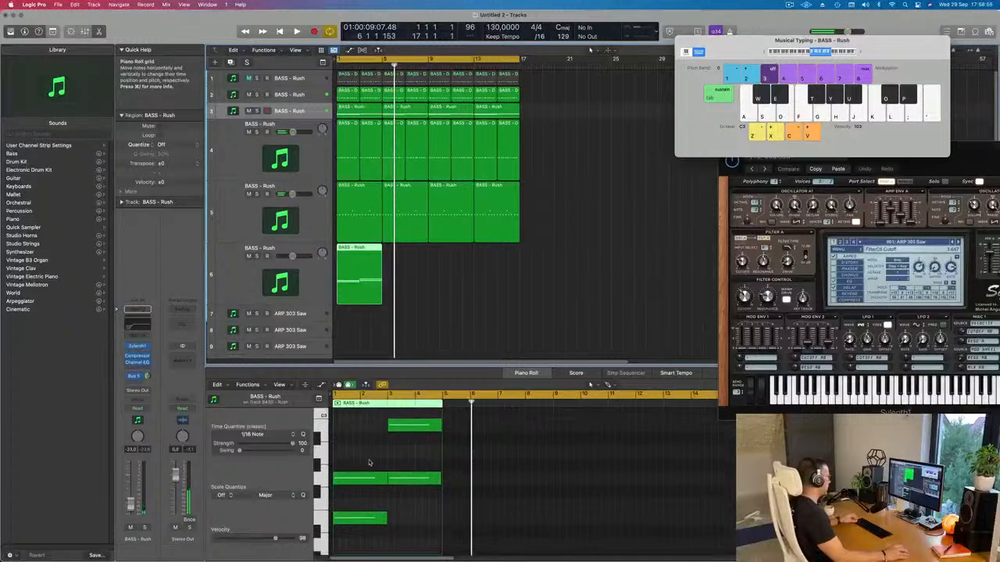
left_click(360, 518)
key("Delete")
key("Delete")
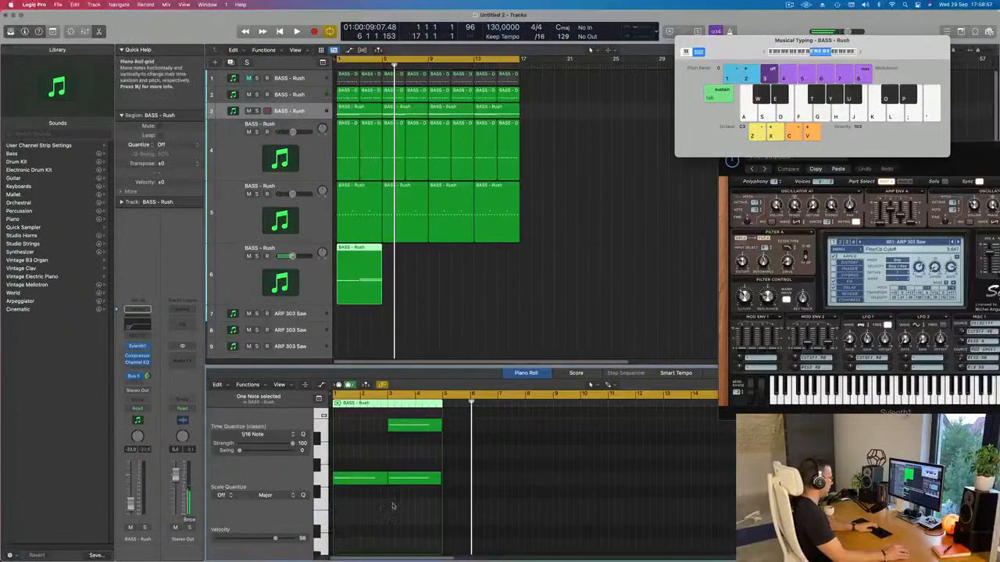
key("space")
Select track 6, check its Channel EQ, and open its Sylenth1 instrument during playback.
left_click(306, 288)
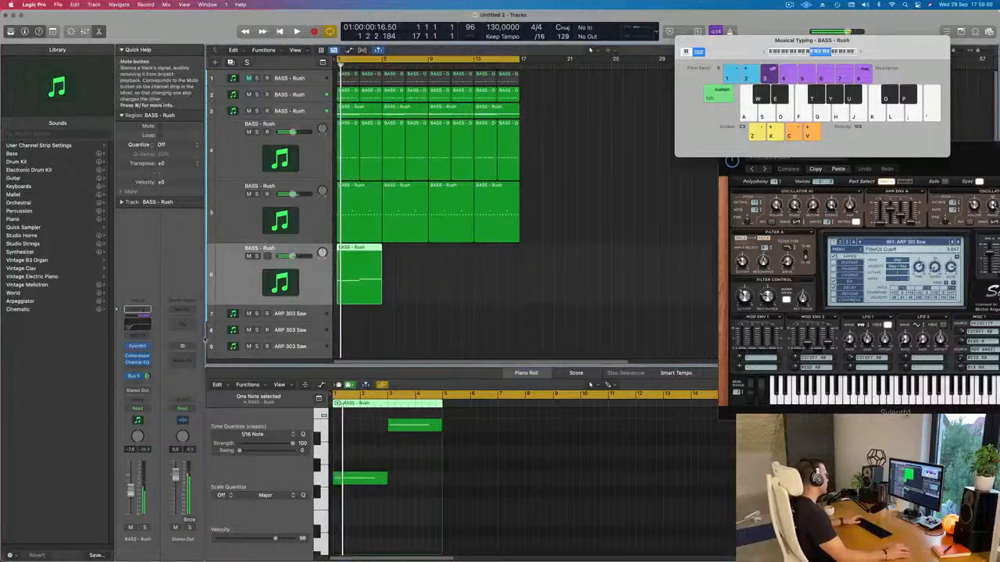
left_click(136, 346)
double_click(138, 325)
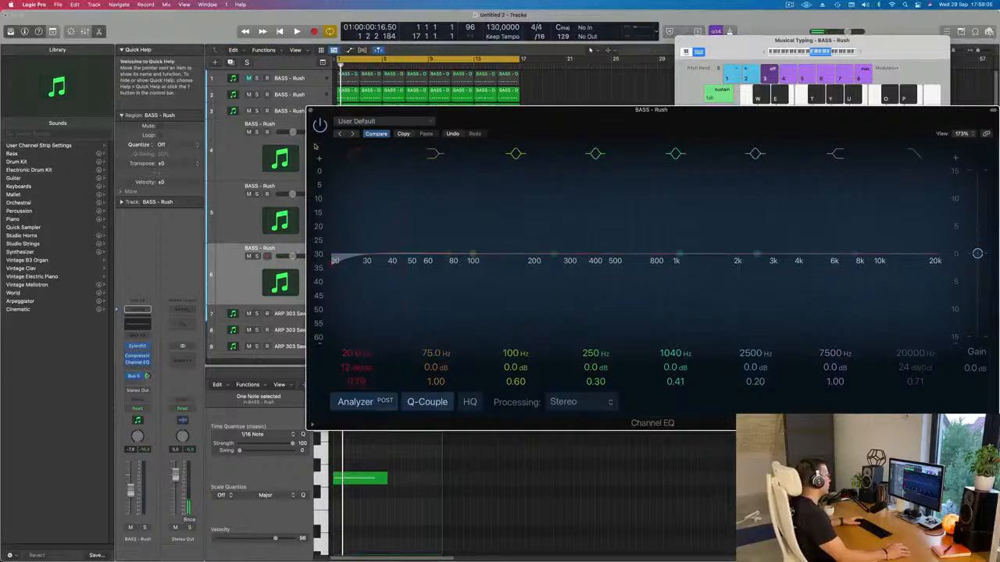
left_click(312, 113)
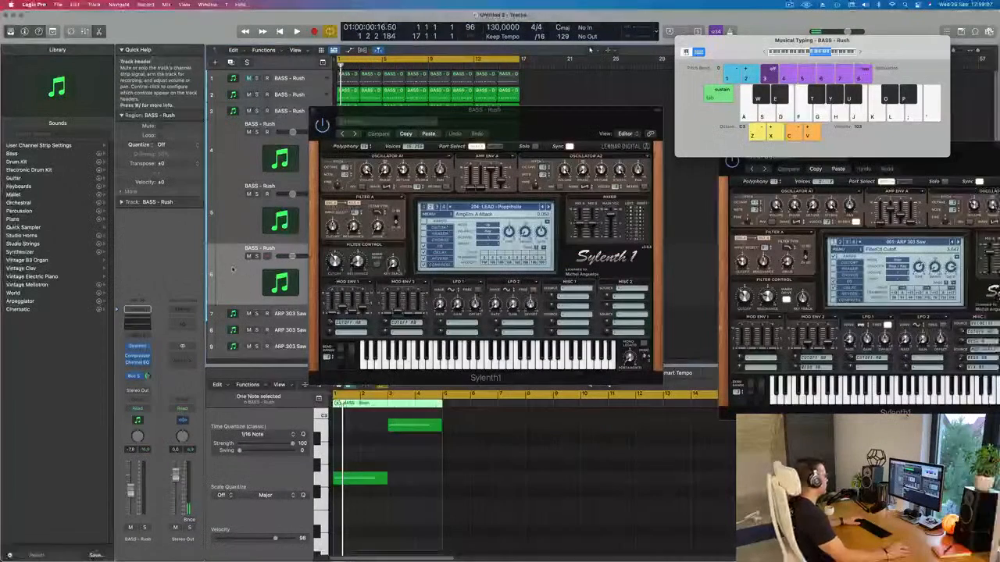
left_click(138, 348)
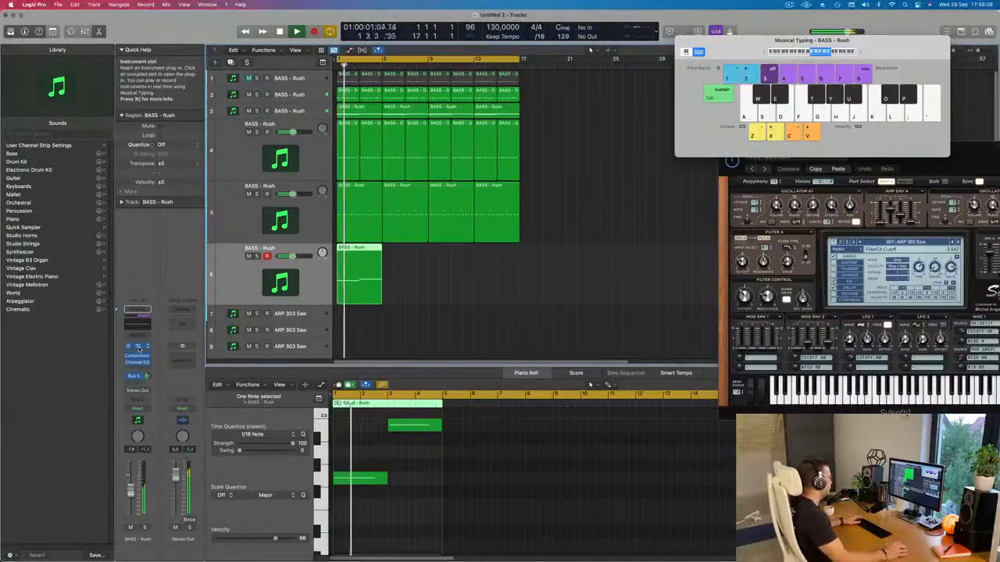
left_click(139, 347)
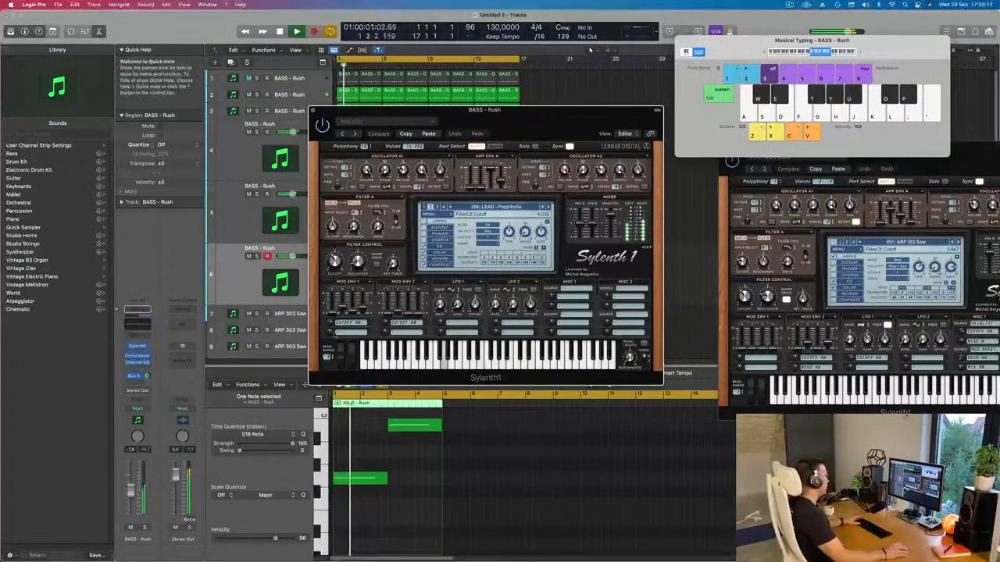
Switch track 6's Sylenth1 to preset bank 1 and load FX - 90's Swoosh, moving the plug-in window clear.
left_click(513, 208)
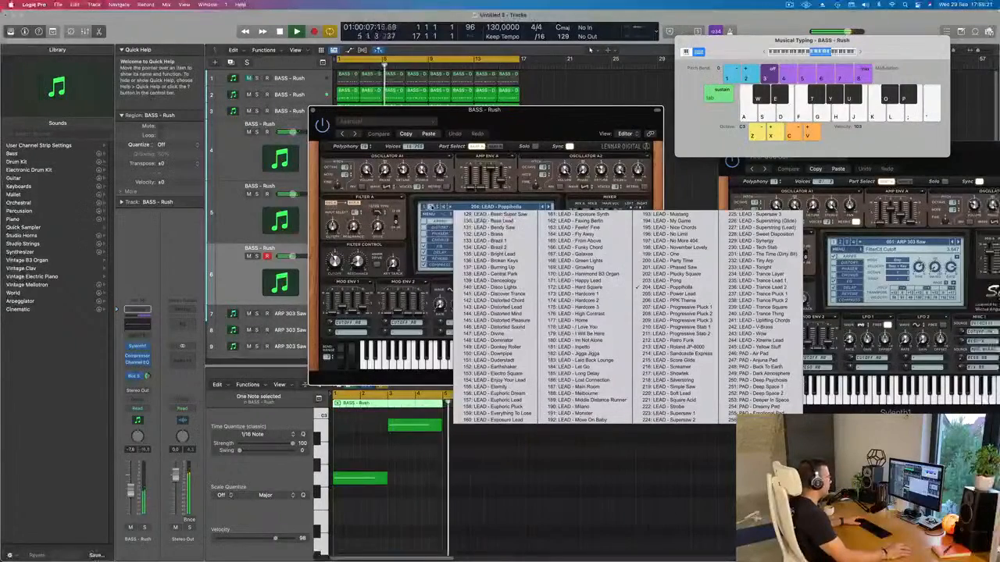
left_click(442, 207)
left_click(424, 207)
left_click(480, 208)
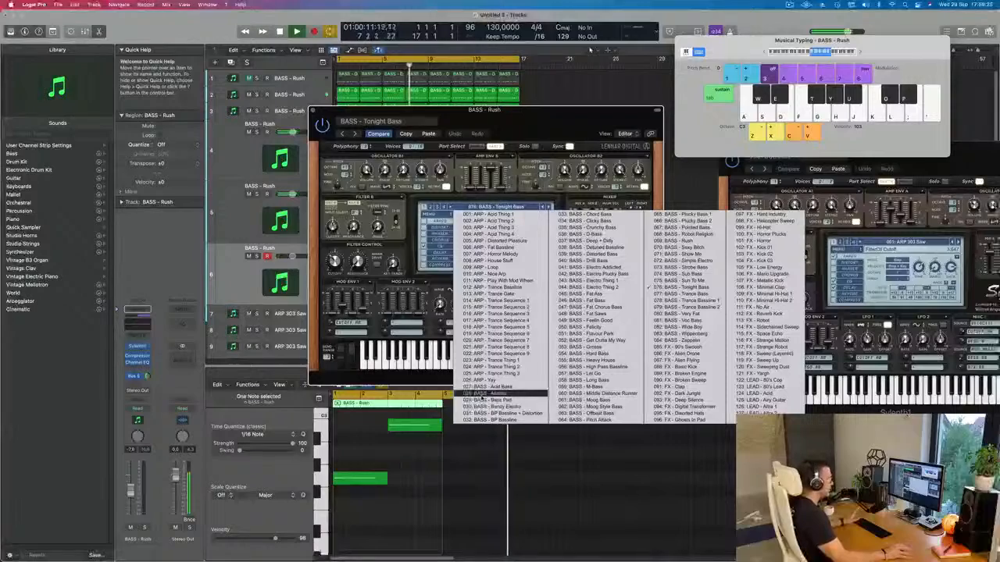
left_click(675, 359)
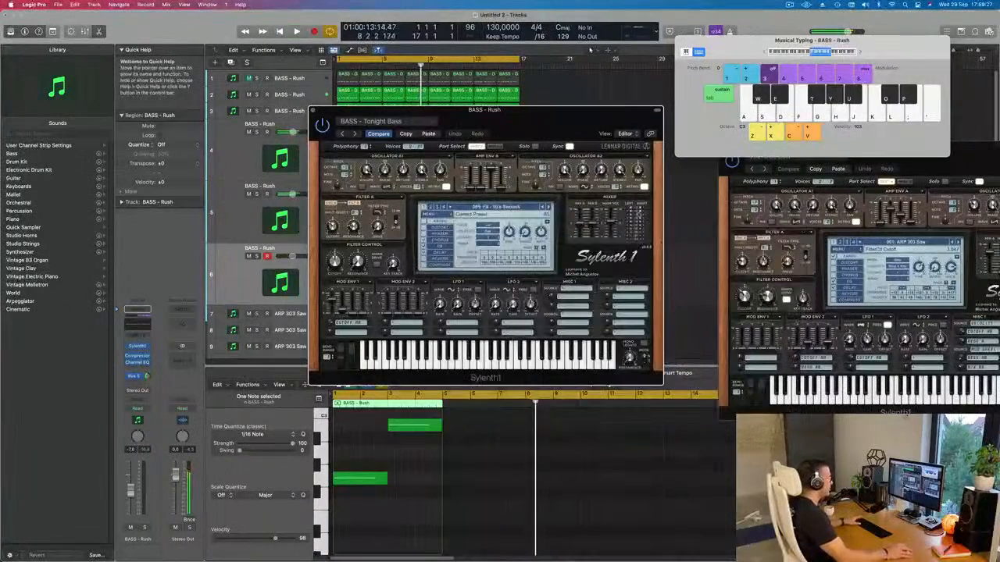
left_click_drag(557, 121, 537, 147)
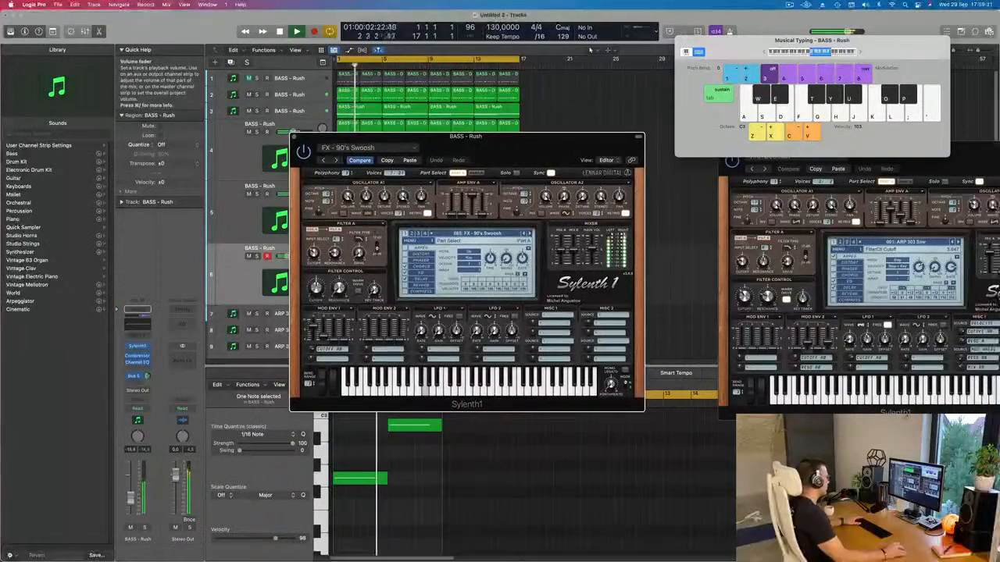
Audition the FX presets of track 6's Sylenth1 in sequence during playback, from FX - Alien Drone to FX - Low Energy.
left_click(529, 233)
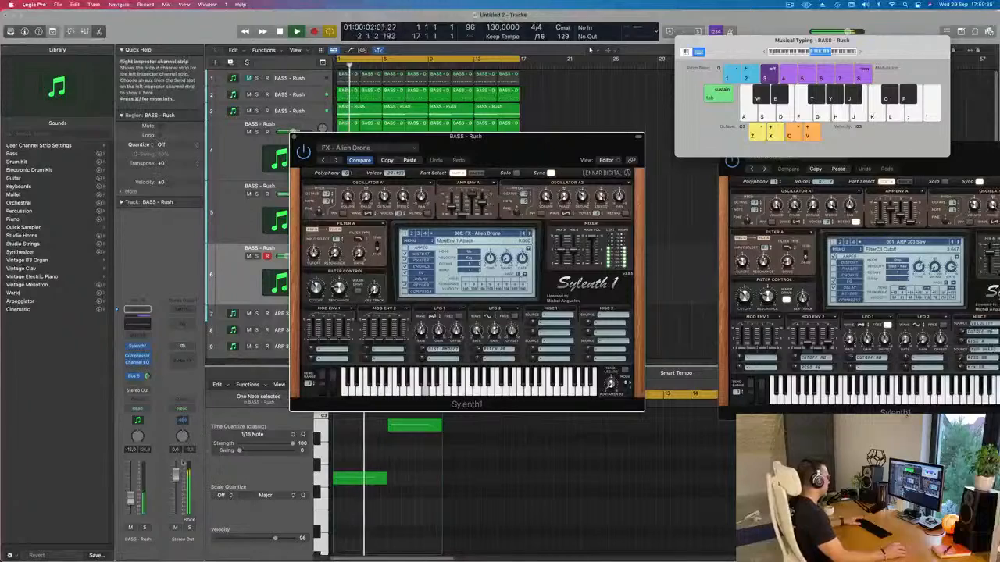
key("space")
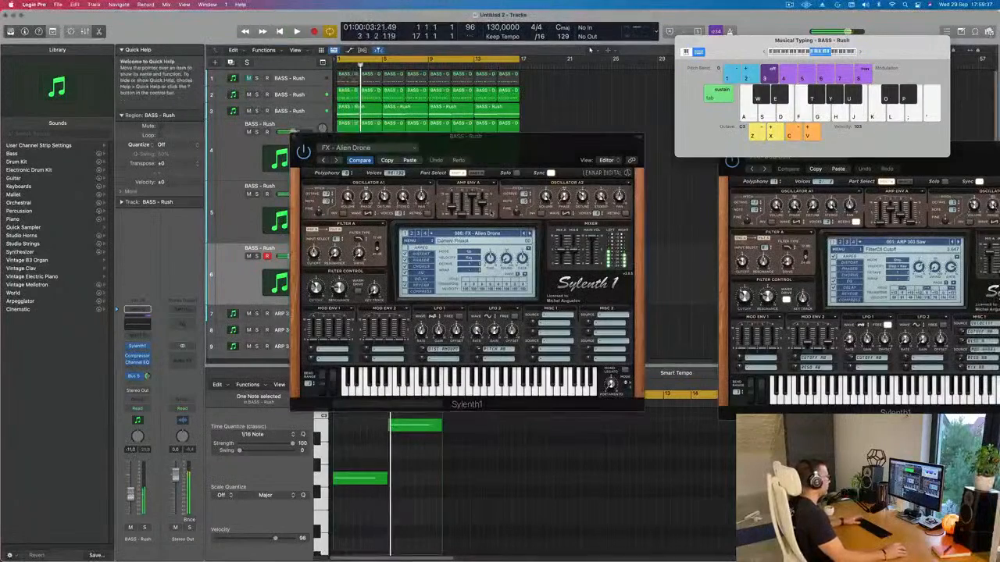
left_click(529, 234)
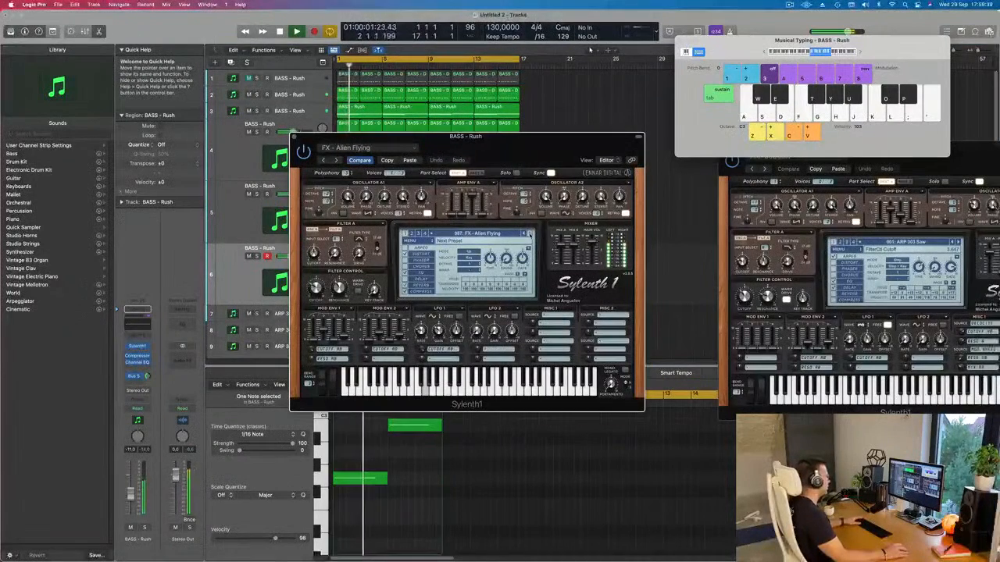
left_click(529, 233)
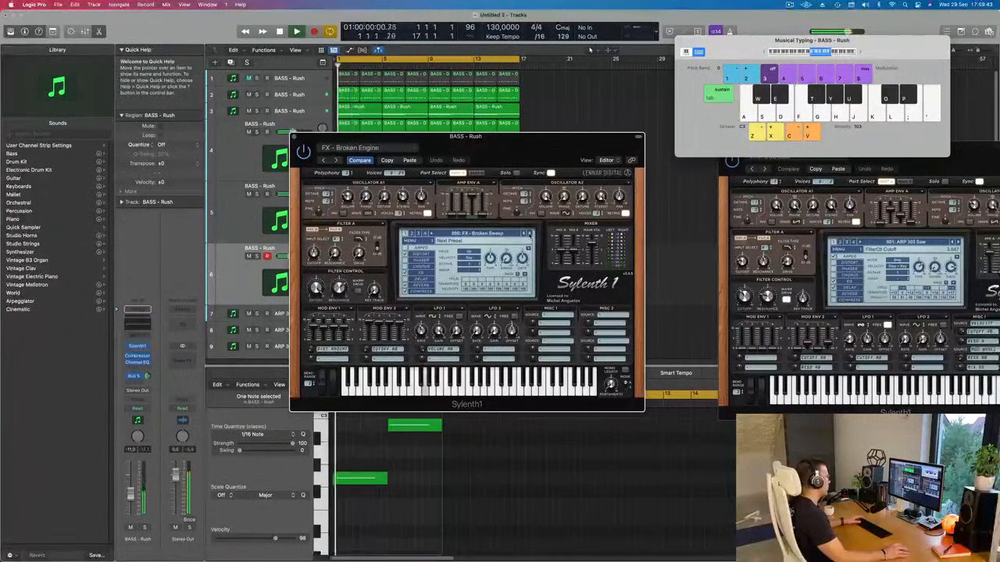
left_click(530, 233)
left_click(529, 234)
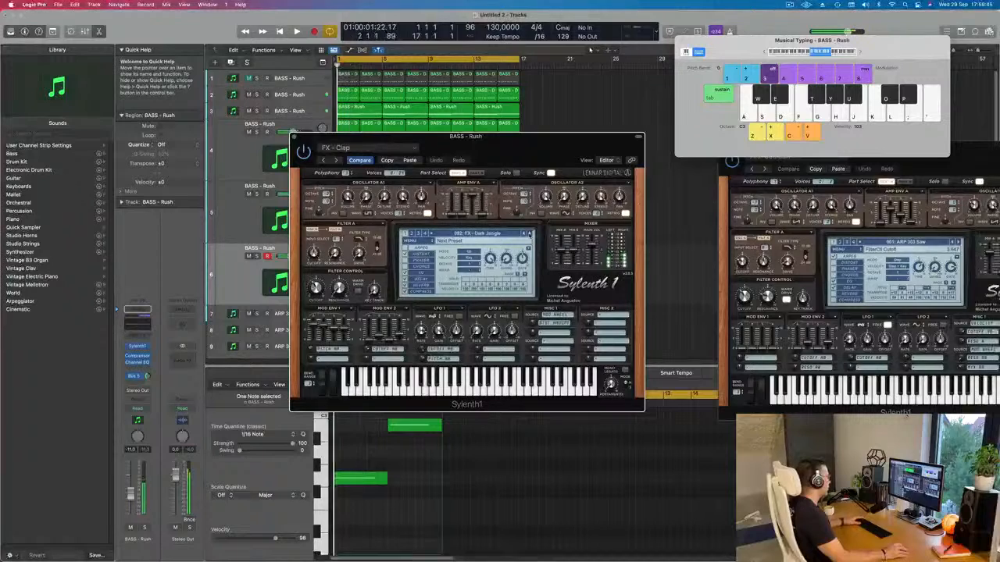
left_click(529, 233)
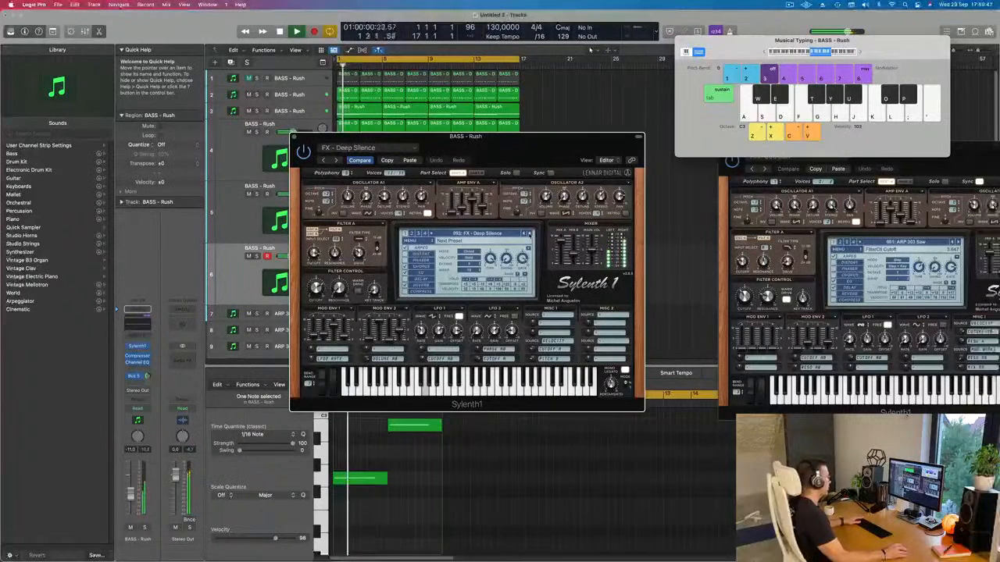
left_click(528, 234)
left_click(529, 234)
left_click(528, 234)
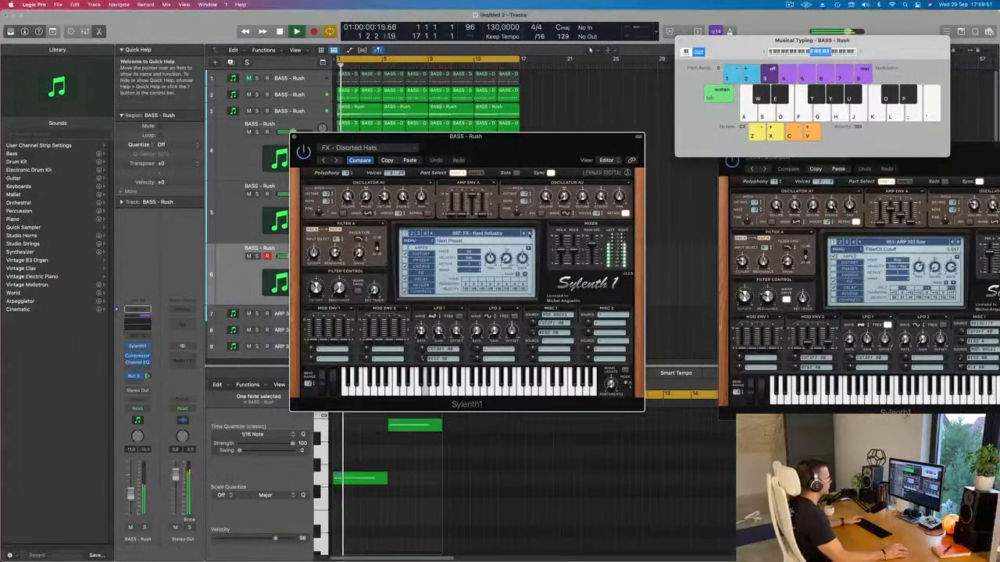
left_click(528, 233)
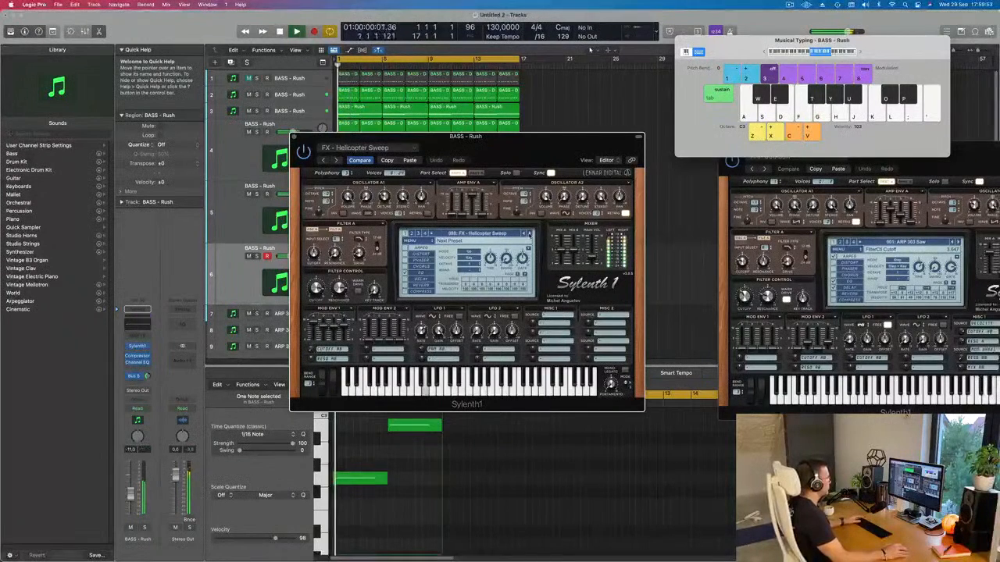
left_click(529, 234)
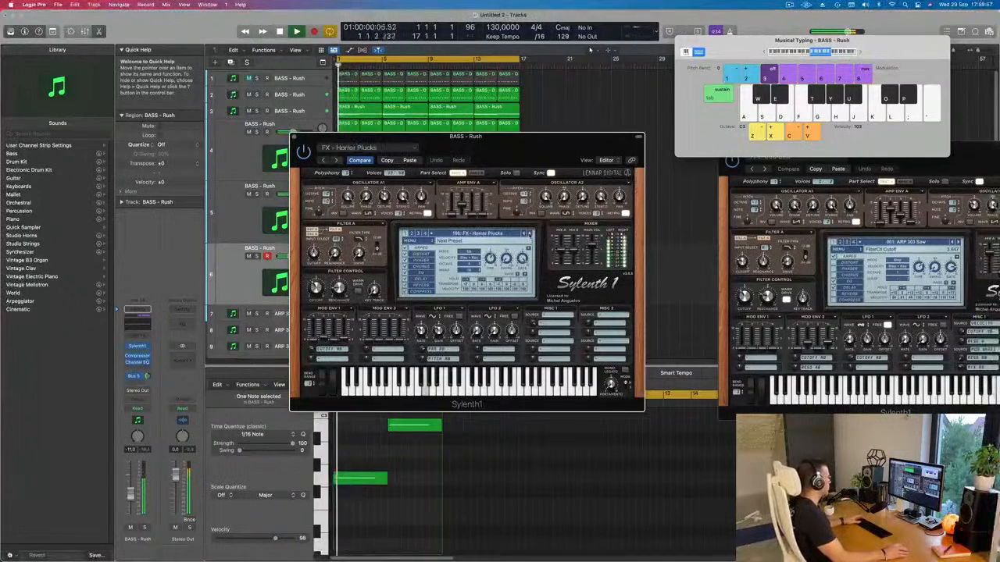
left_click(529, 233)
left_click(529, 234)
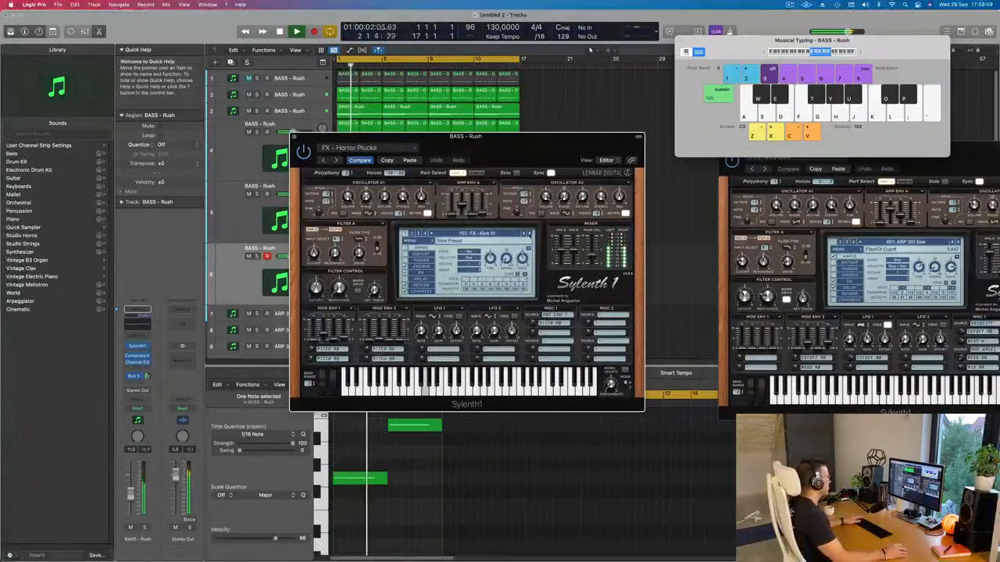
double_click(529, 234)
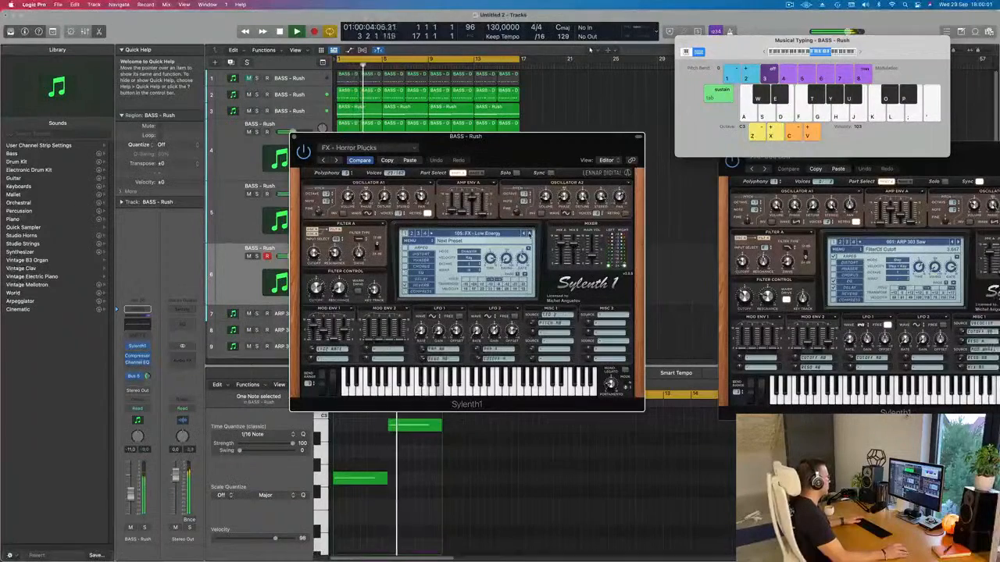
Load the preset FX - Yargh in track 6's Sylenth1 and raise the track's volume slightly.
left_click(489, 234)
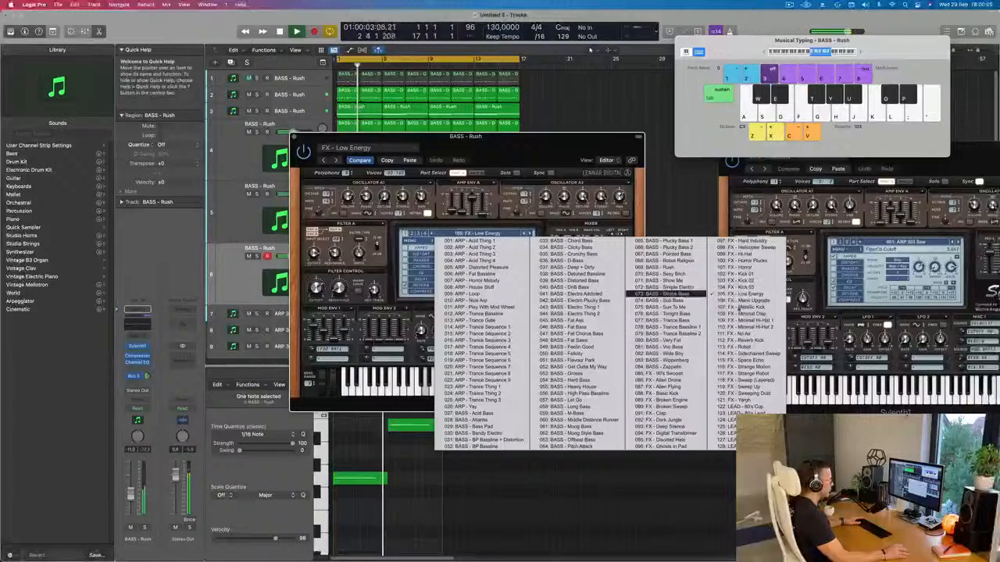
left_click(762, 405)
left_click_drag(552, 149, 606, 150)
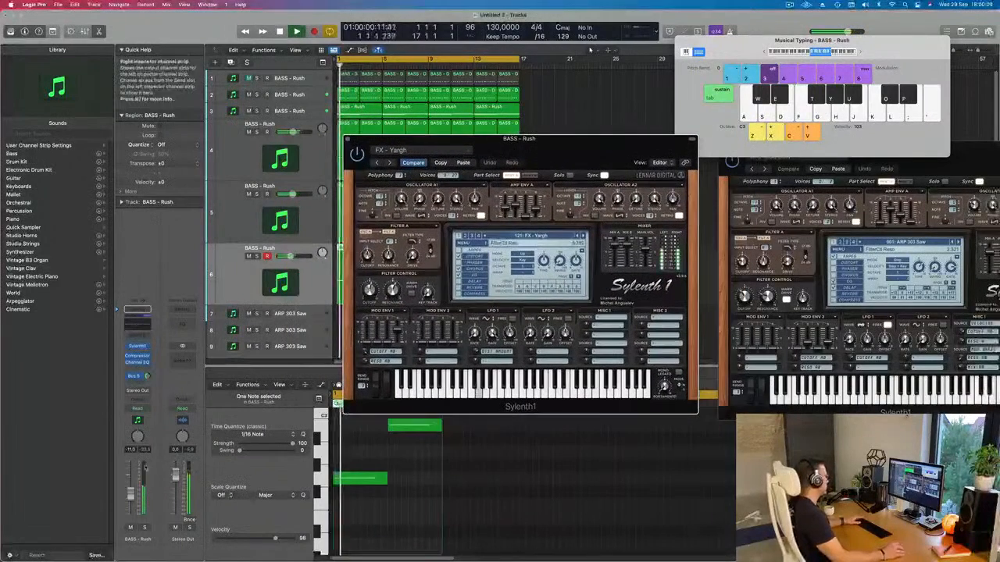
left_click_drag(132, 492, 131, 489)
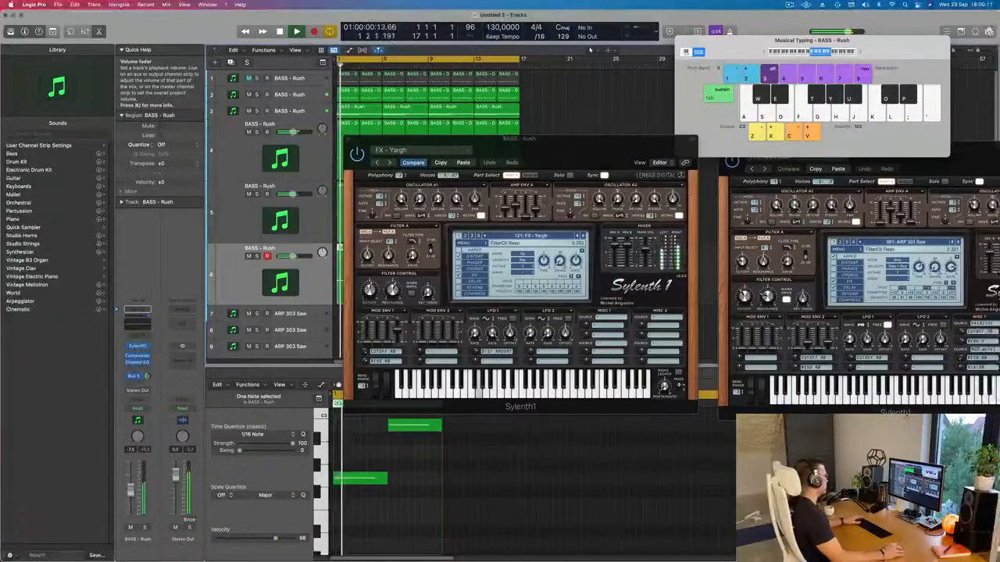
Switch track 6's Sylenth1 to FX - Sweeping Dust and lower the track's volume to about -14 dB, moving the plug-in window clear of the regions.
left_click_drag(585, 149, 652, 187)
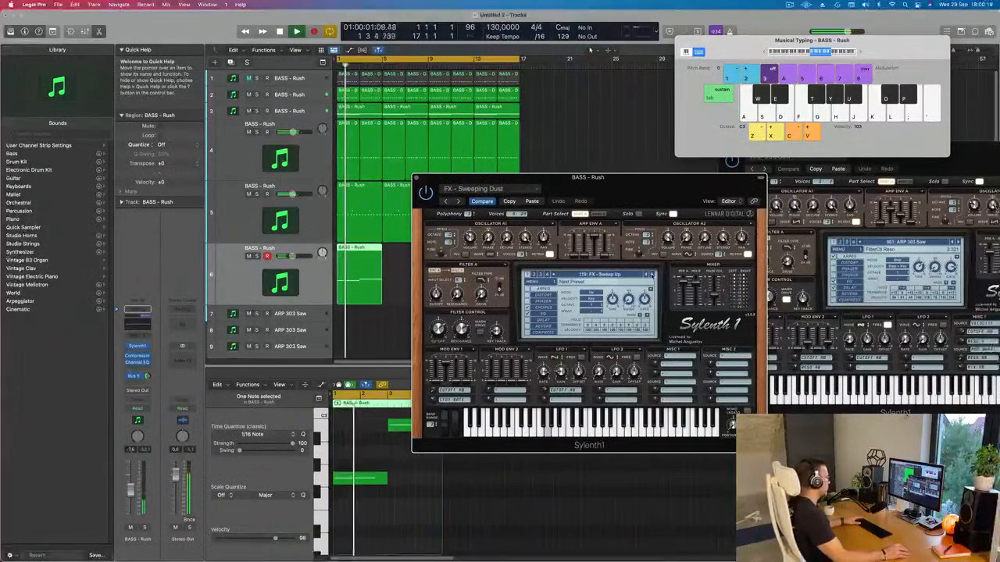
key("Return")
left_click_drag(641, 196, 665, 180)
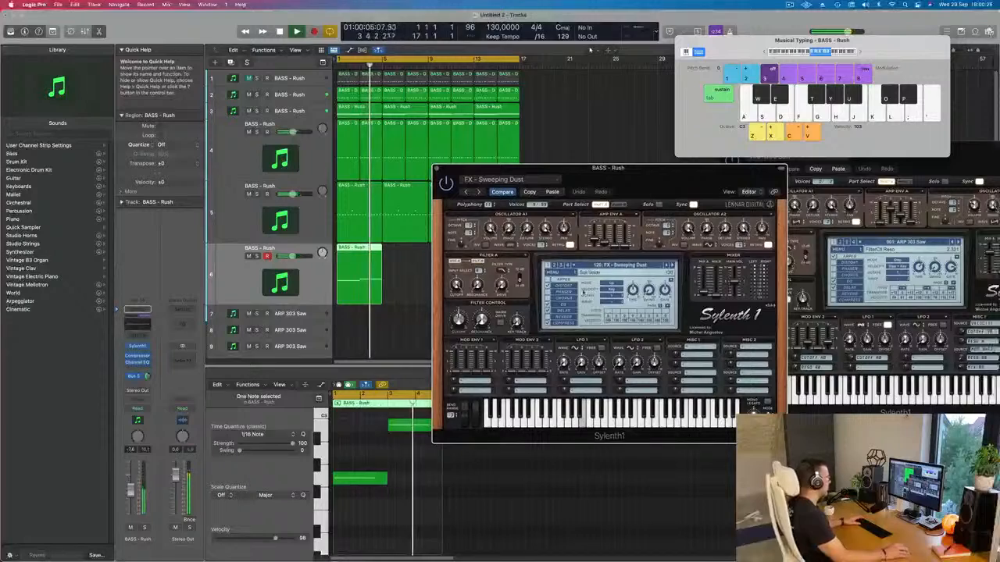
left_click_drag(130, 491, 130, 500)
key("space")
left_click_drag(502, 169, 720, 179)
key("space")
key("space")
Repeat the four-bar region on track 6 three times so the regions fill the cycle up to bar 17.
left_click(357, 282)
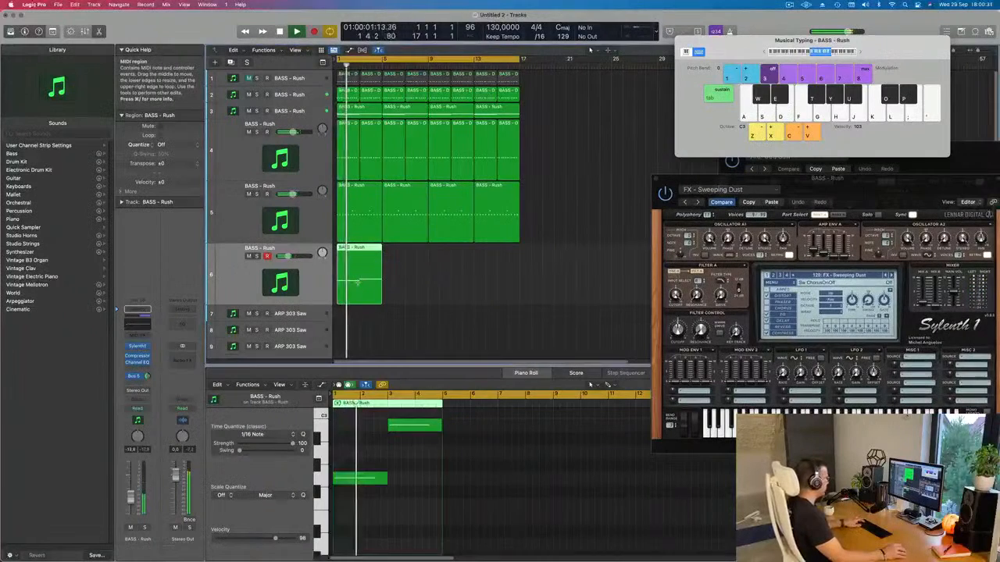
key("super+r")
key("super+r")
key("super+r")
key("super+r")
key("super+z")
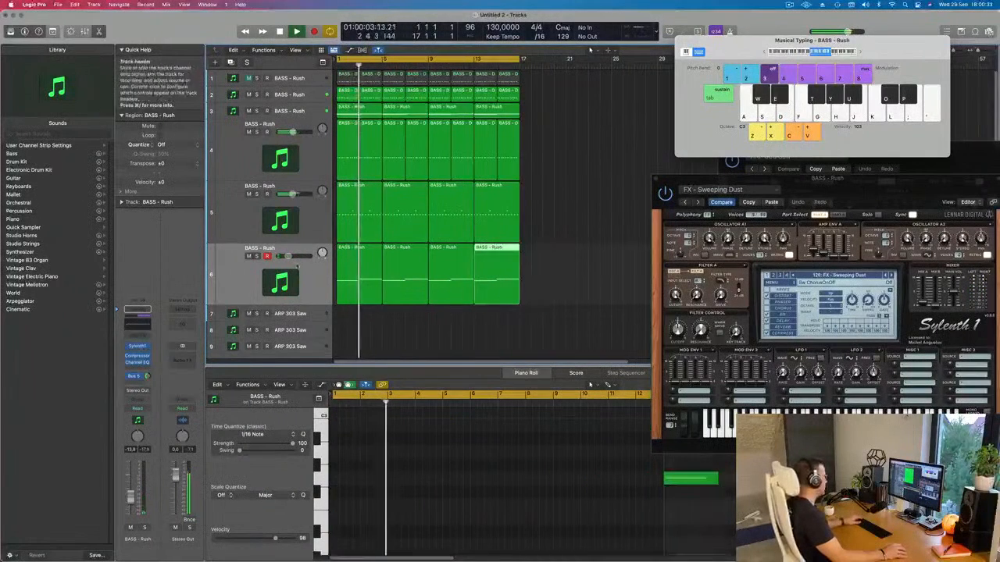
Duplicate track 6 and copy its first region onto the new track 7 at bar 1.
left_click(302, 277)
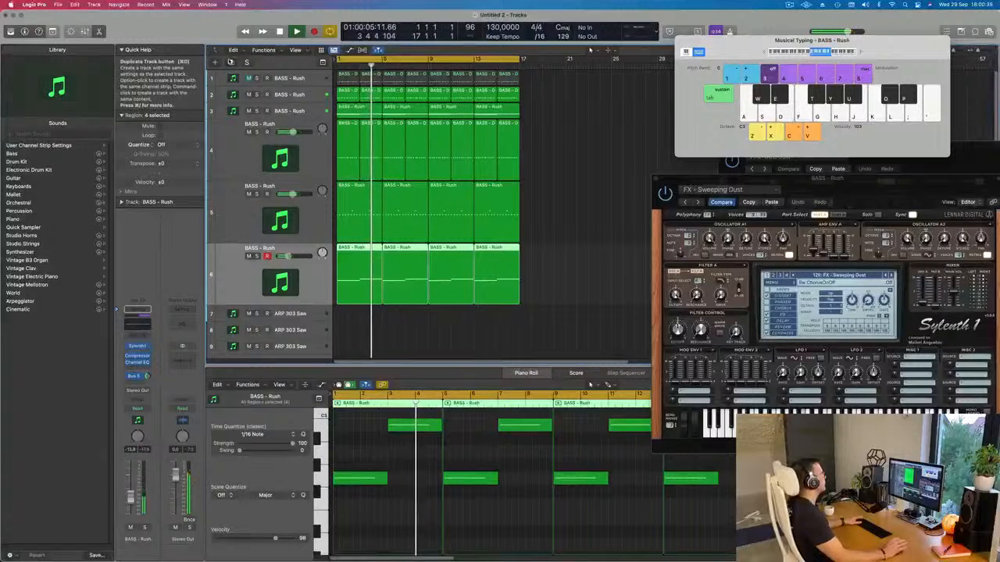
key("super+d")
key("Return")
left_click(353, 246)
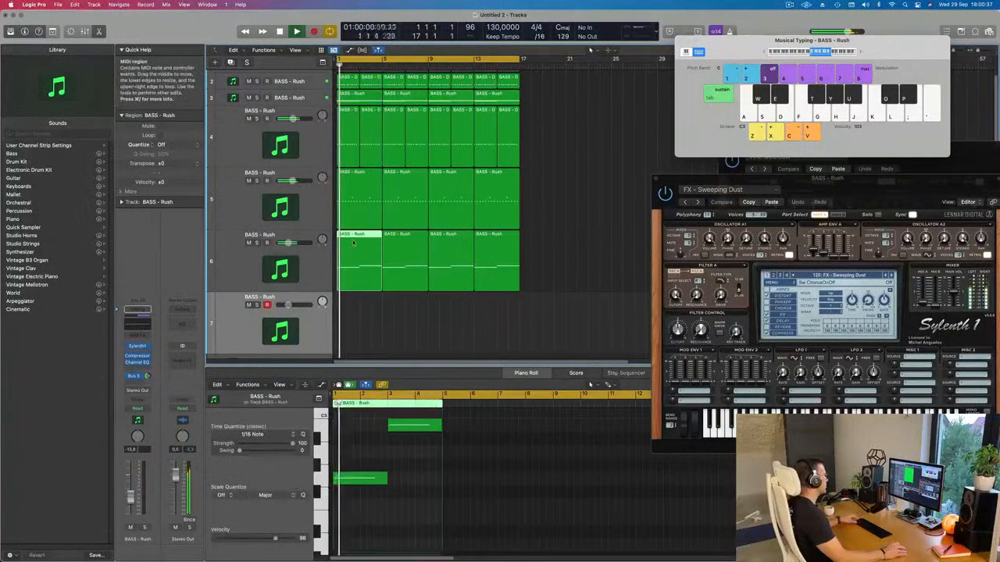
left_click_drag(350, 244, 349, 305)
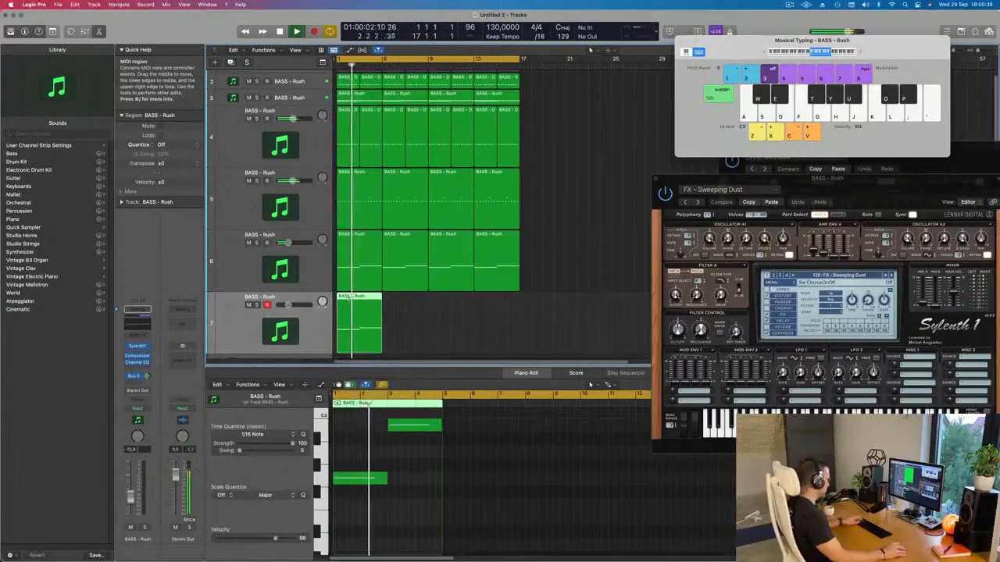
Repeat the copied region on track 7 three times up to bar 17.
key("super+r")
key("super+r")
key("super+r")
Open track 7's Sylenth1, step its preset back to FX - Strange Robot, and raise the track's volume slightly.
left_click(136, 346)
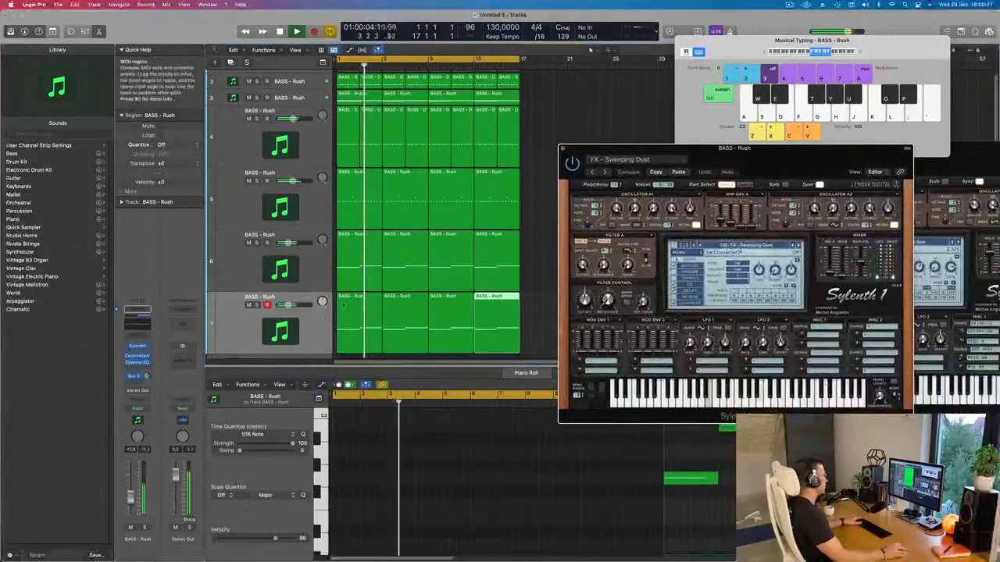
left_click(239, 328)
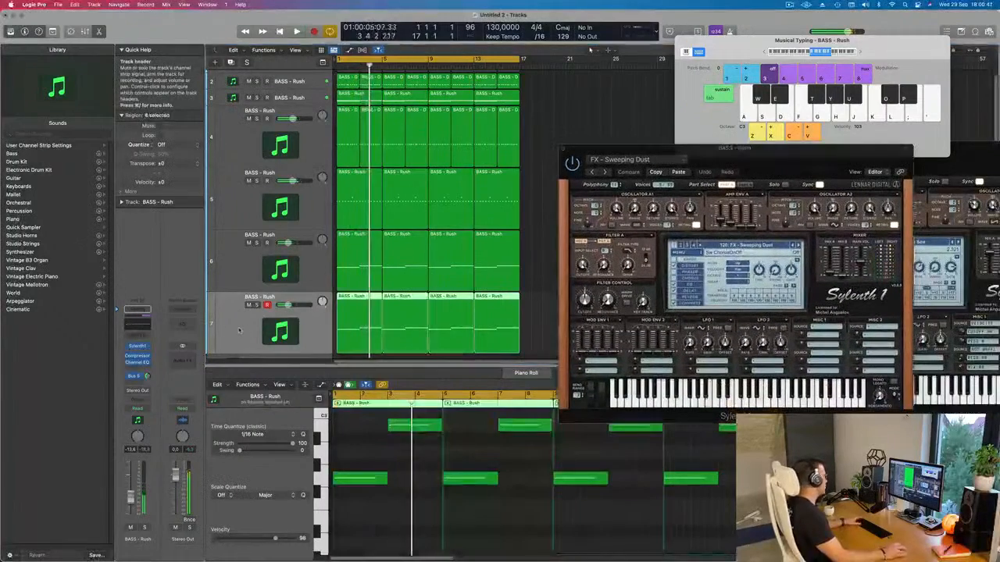
left_click(137, 346)
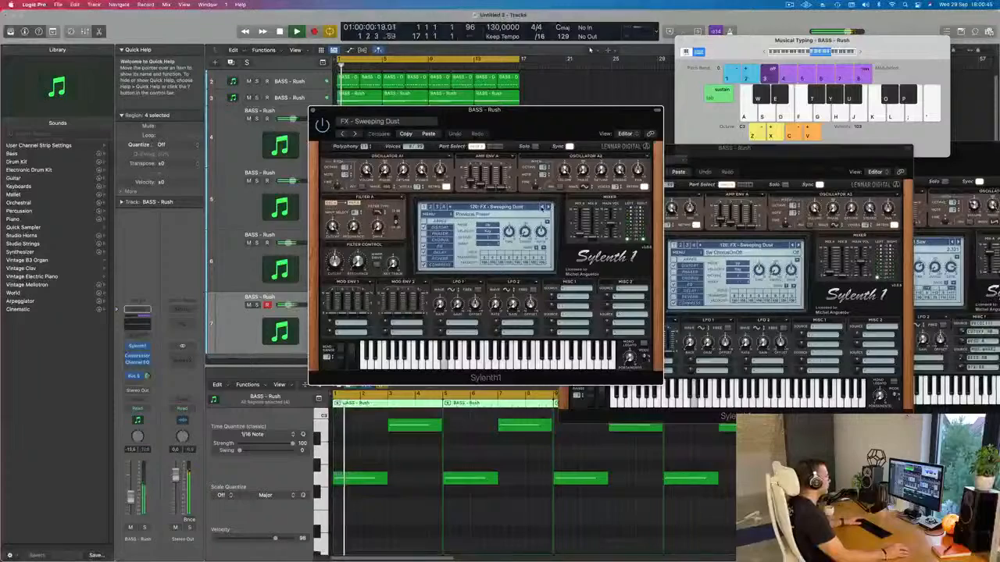
left_click(542, 207)
left_click(543, 207)
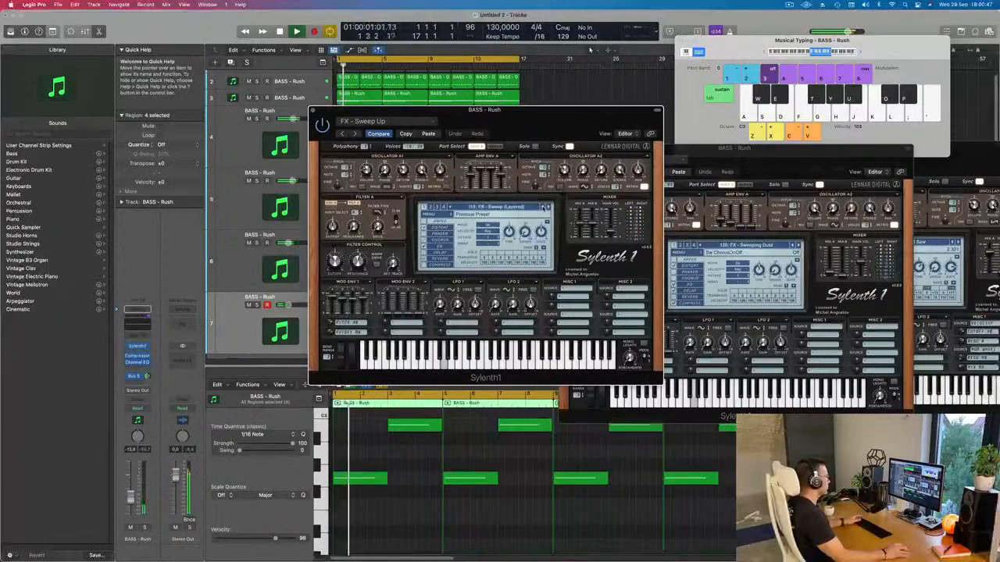
left_click(542, 207)
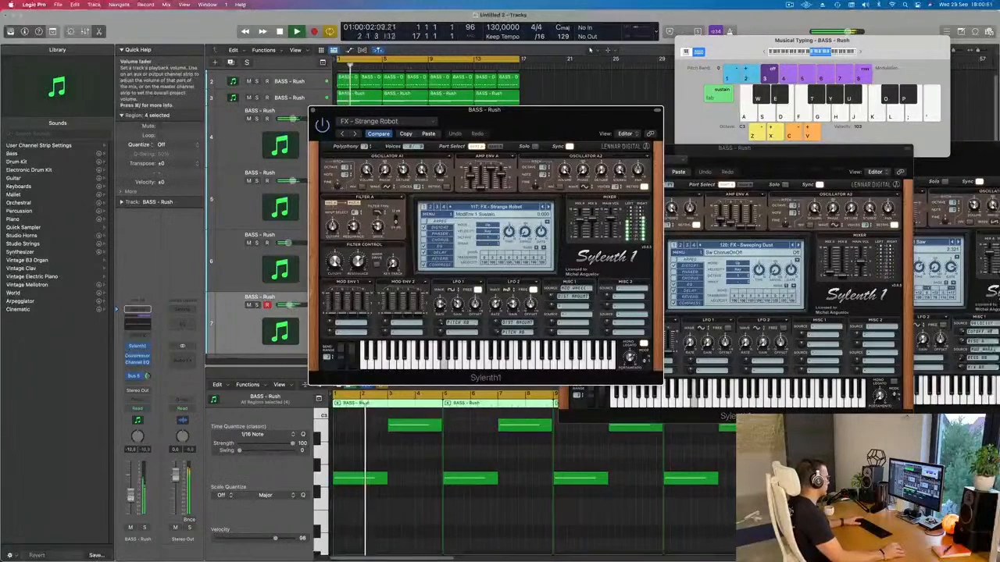
left_click(290, 305)
Audition track 7's Sylenth1 FX presets backwards during playback, from FX - Strange Motion through FX - Ghosts In Pad.
left_click(543, 207)
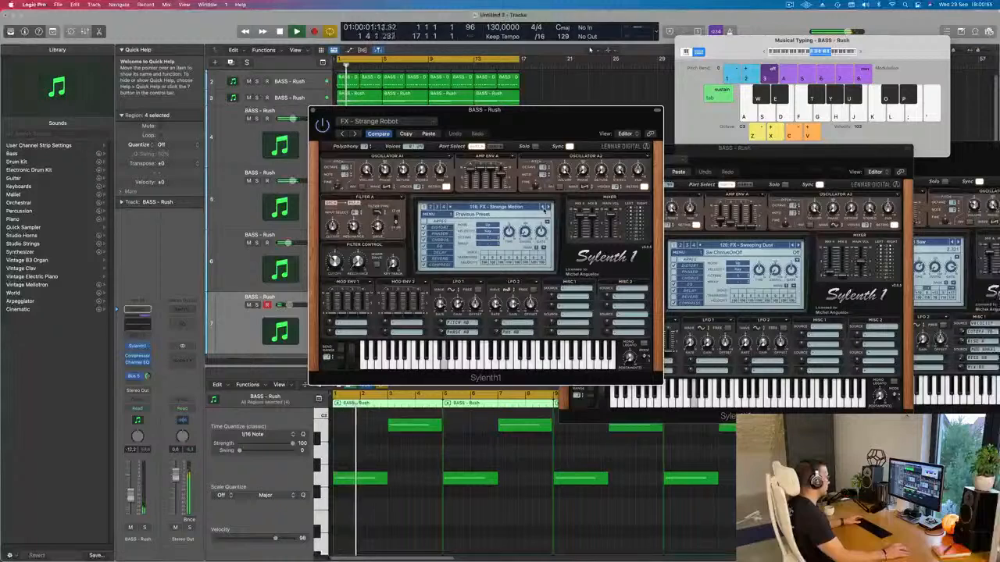
left_click(544, 208)
left_click(542, 208)
left_click(542, 208)
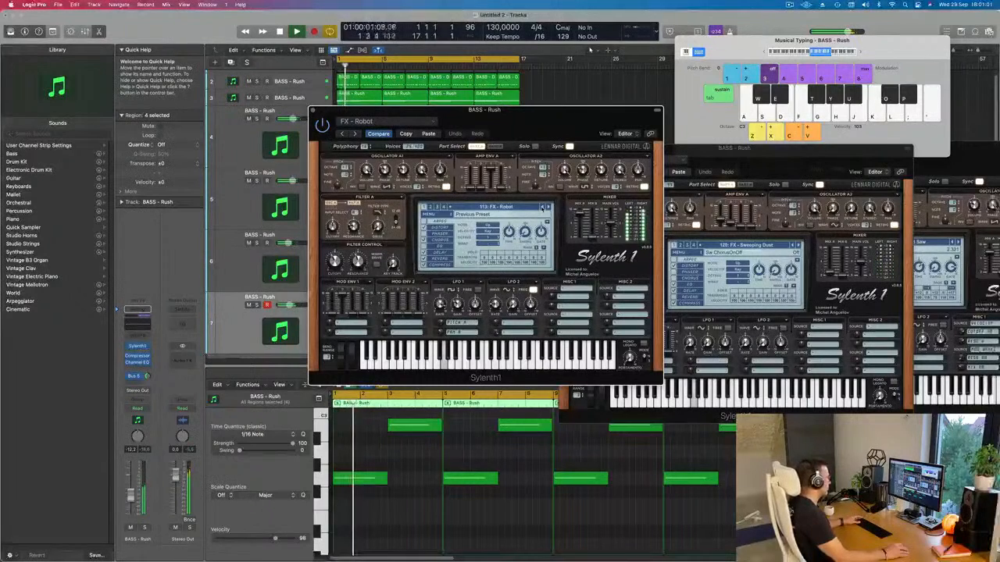
left_click(542, 207)
left_click(542, 208)
left_click(542, 208)
left_click(542, 207)
left_click(542, 208)
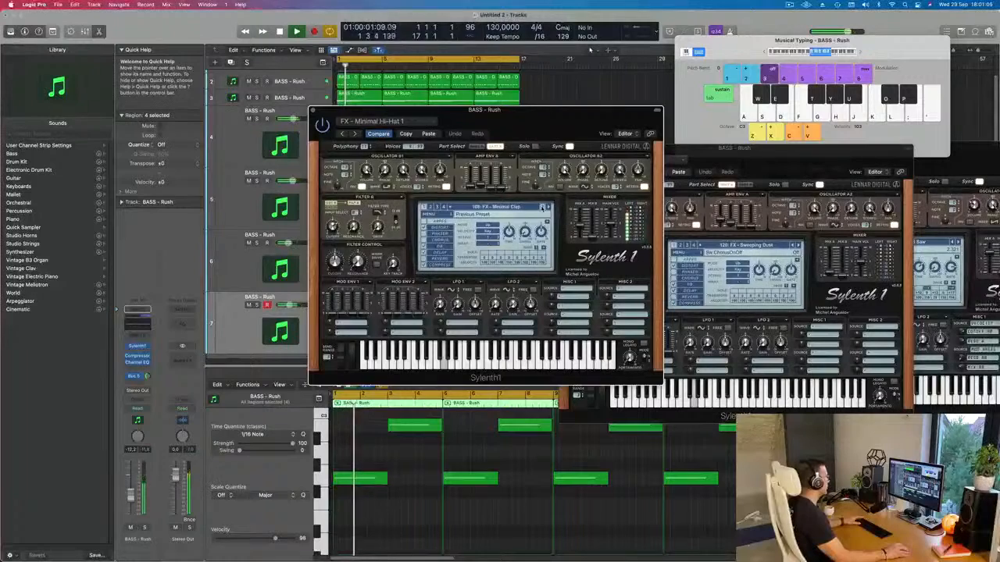
left_click(542, 208)
left_click(542, 207)
left_click(542, 207)
left_click(547, 208)
left_click(542, 208)
left_click(542, 207)
left_click(542, 207)
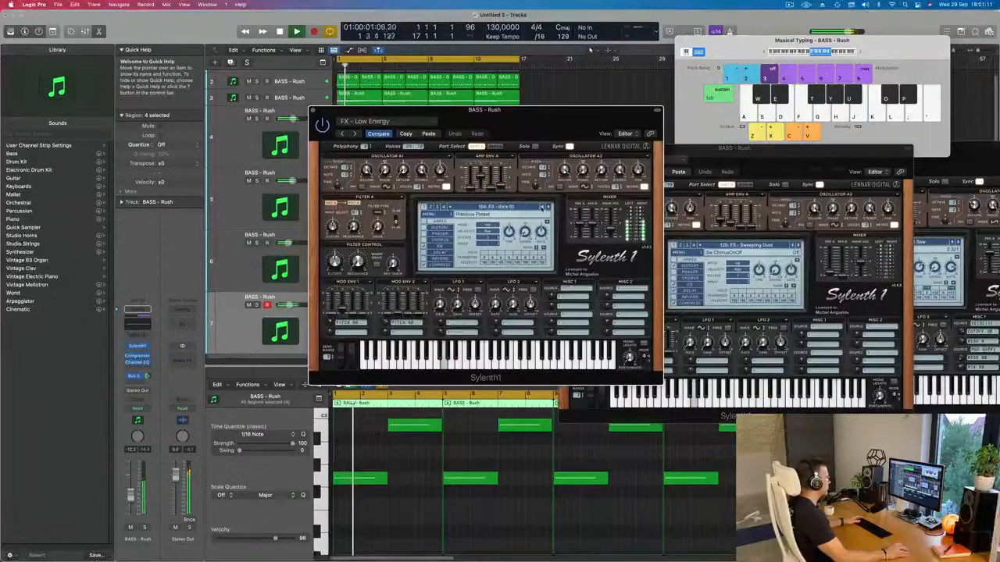
left_click(541, 208)
left_click(541, 207)
left_click(541, 207)
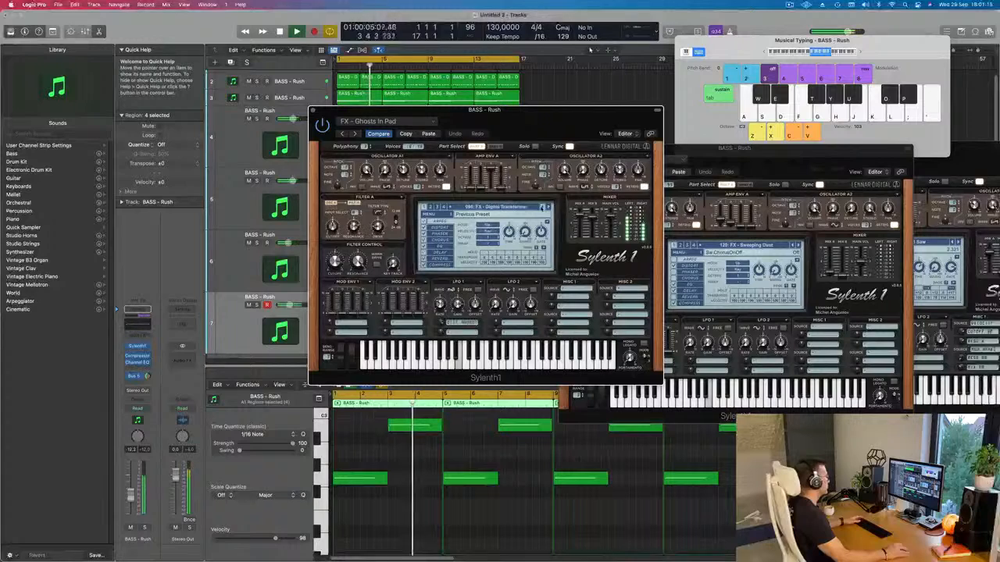
Step track 7's Sylenth1 back to the preset BASS - Wippenberg and lower the track's volume to about -14.4 dB, replaying from the start.
left_click(542, 207)
left_click(542, 208)
left_click(542, 207)
left_click(542, 207)
left_click(541, 207)
left_click(542, 207)
left_click(542, 207)
left_click(542, 207)
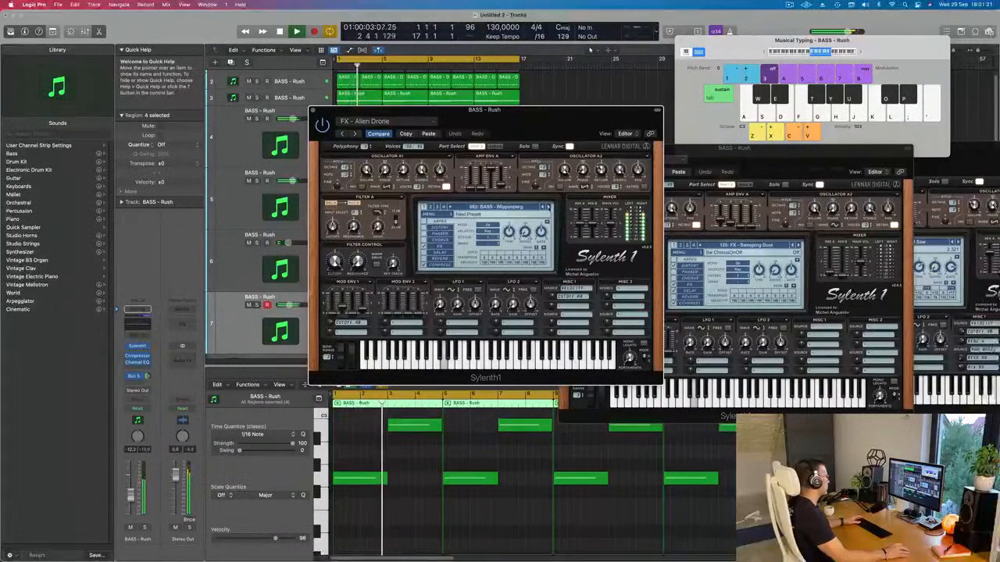
left_click(547, 207)
left_click(547, 207)
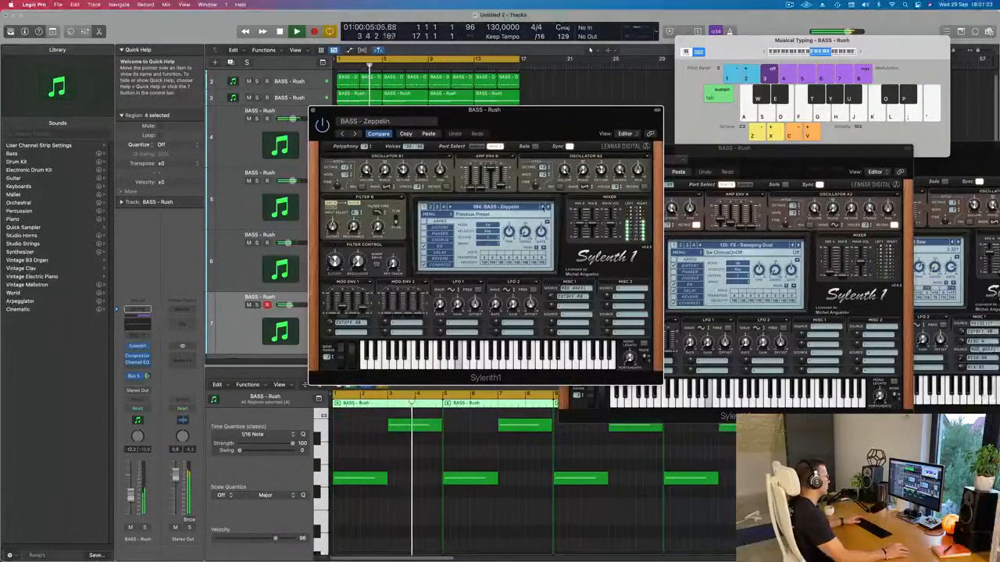
key("space")
left_click(542, 207)
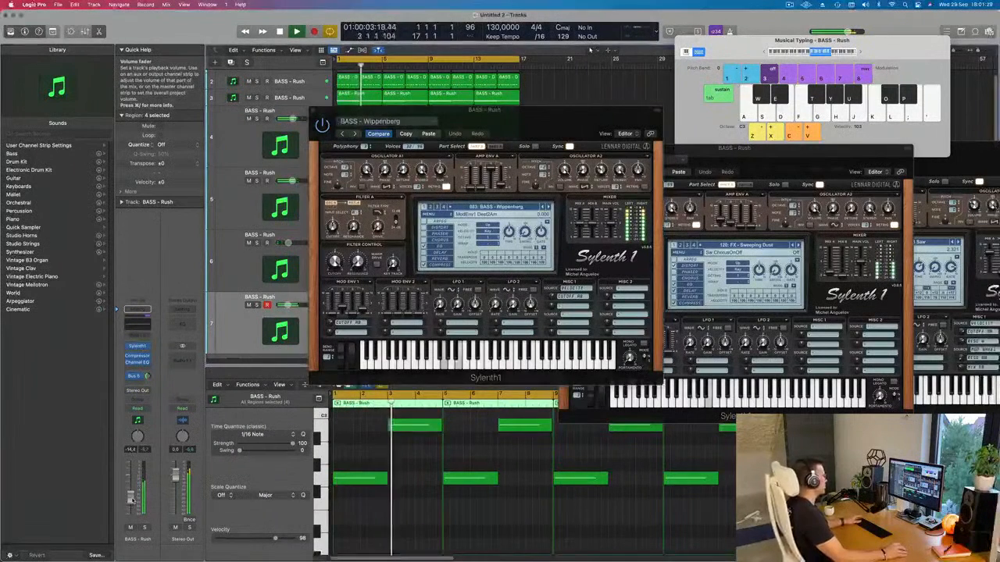
key("Return")
key("Return")
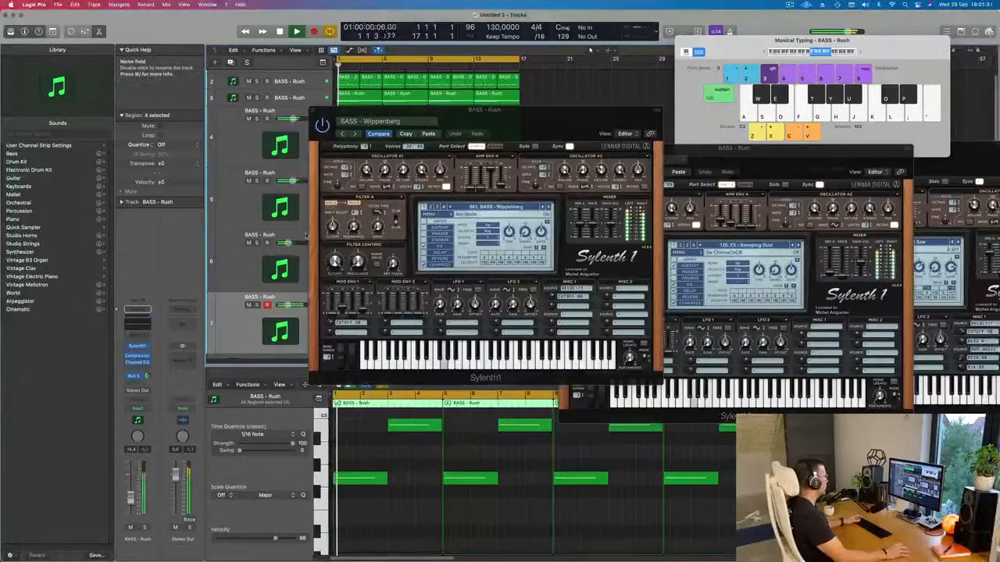
Lower track 7's Bus 5 send and raise the track's volume to about -12.6 dB while replaying from the start.
key("Return")
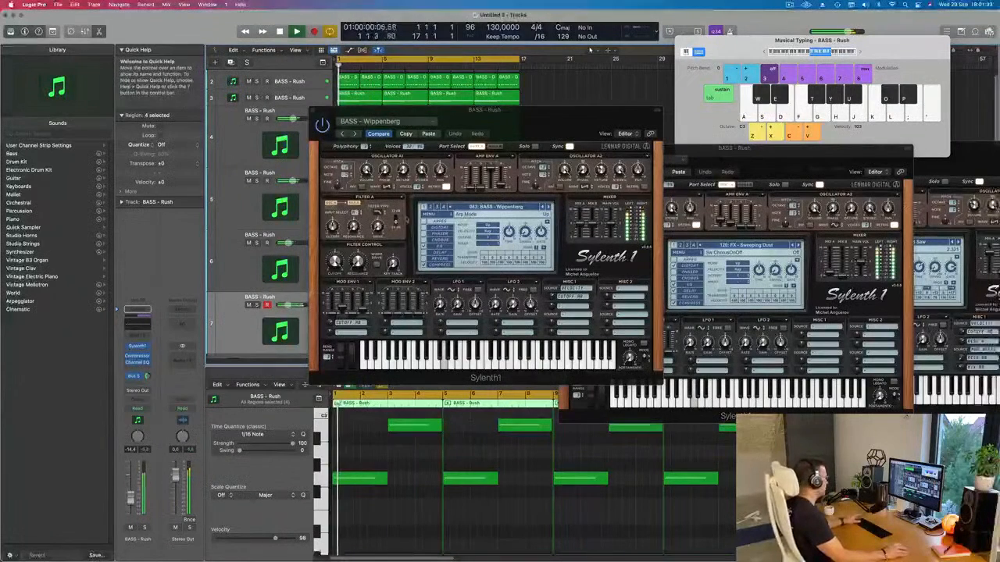
left_click_drag(147, 376, 147, 403)
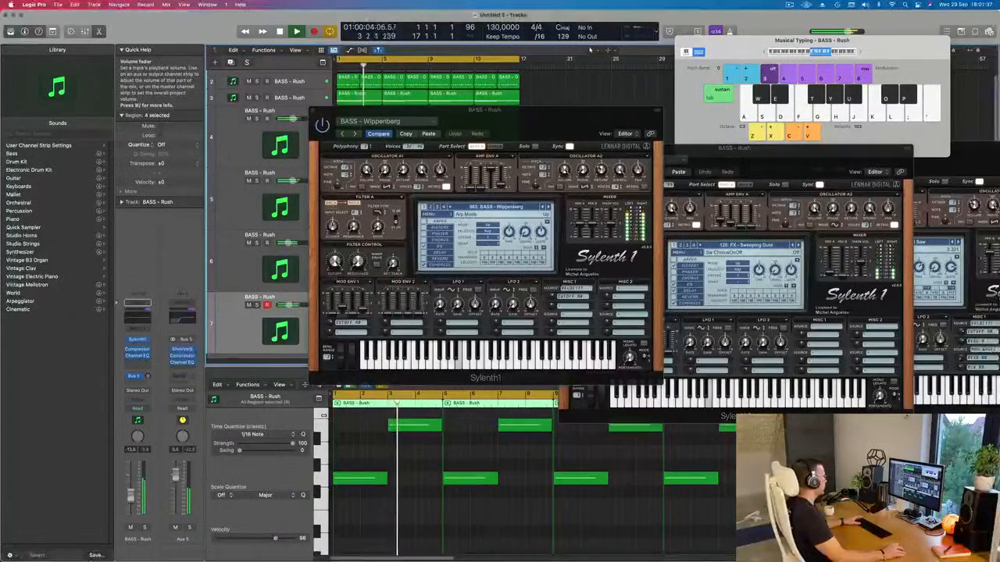
left_click_drag(537, 134, 619, 163)
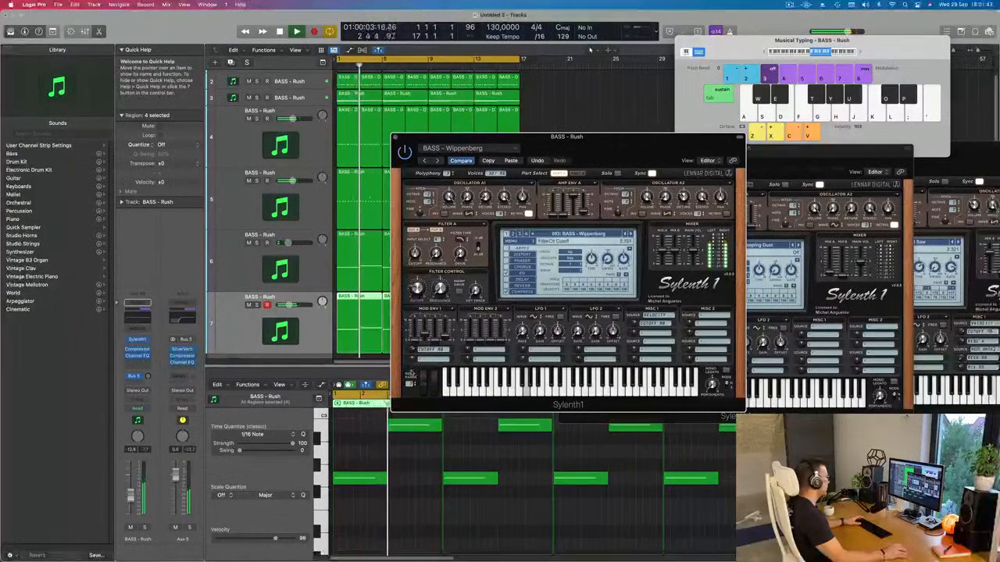
key("space")
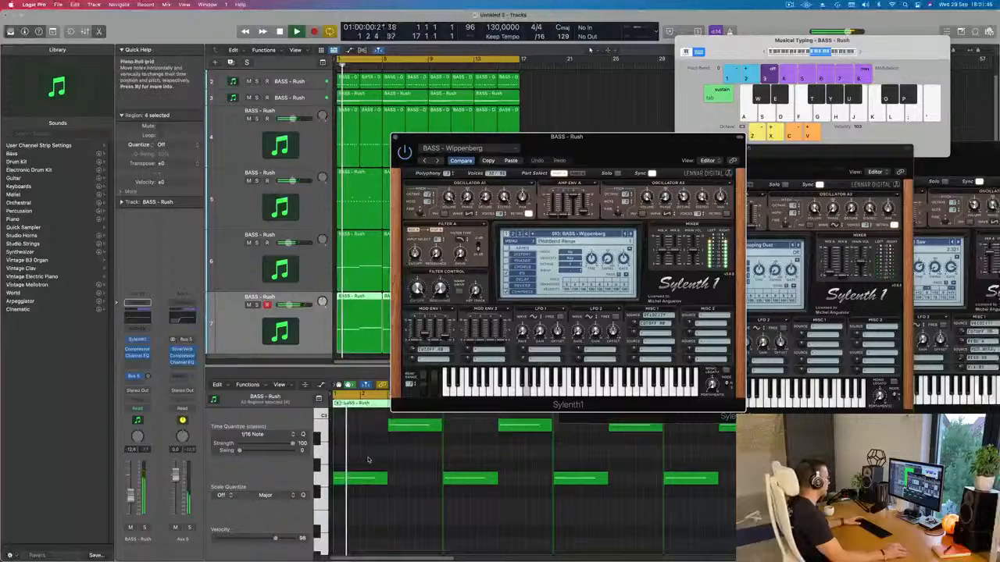
left_click(402, 492)
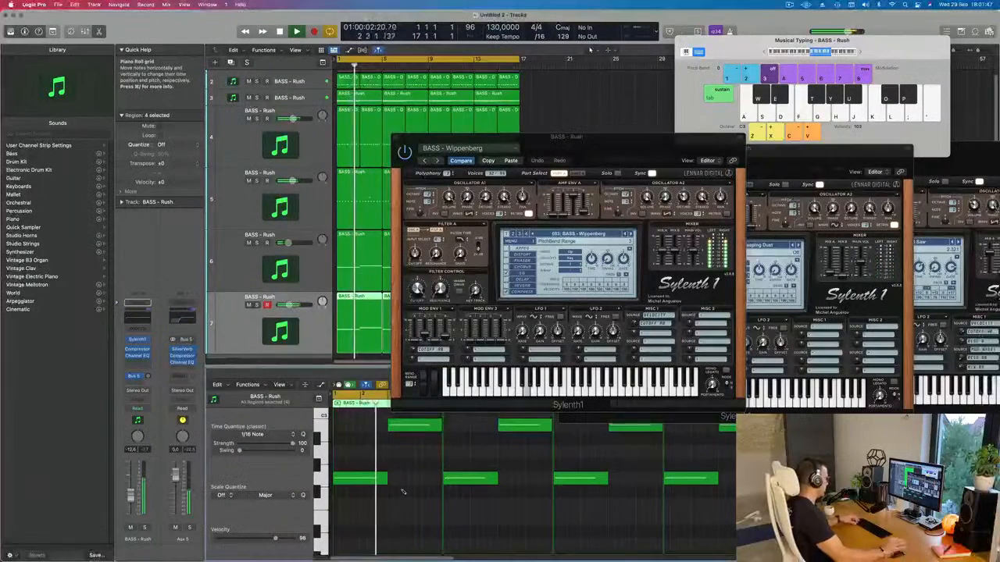
key("super+a")
key("Delete")
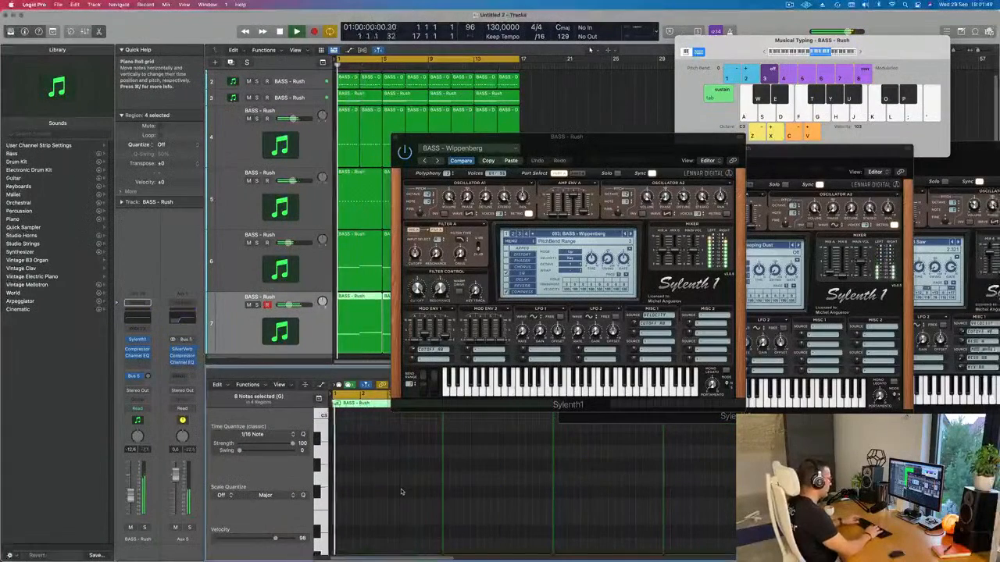
key("super+z")
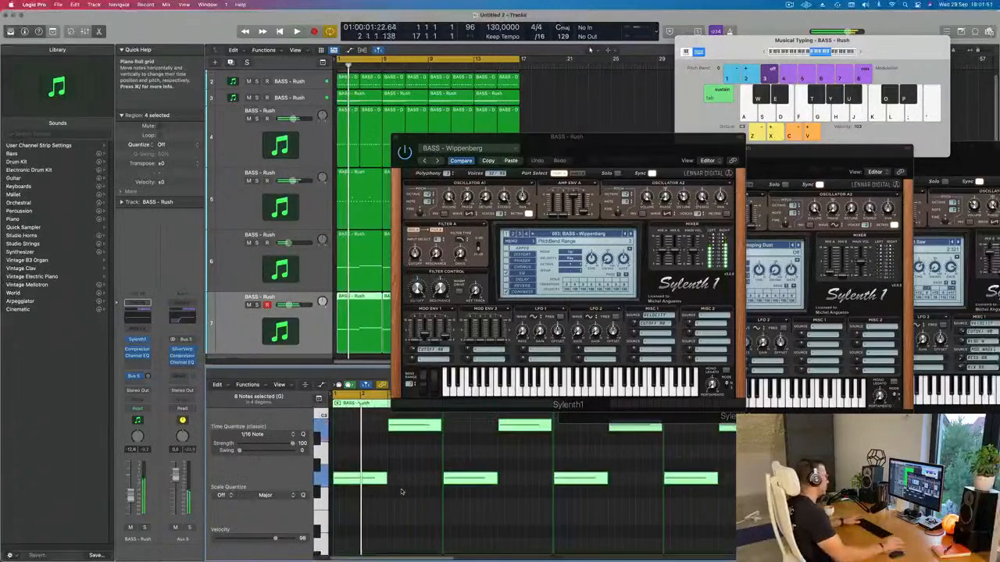
Audition track 7's Sylenth1 bass presets backwards during playback, from BASS - Wide Boy through BASS - Sub Bass.
left_click_drag(664, 153, 585, 141)
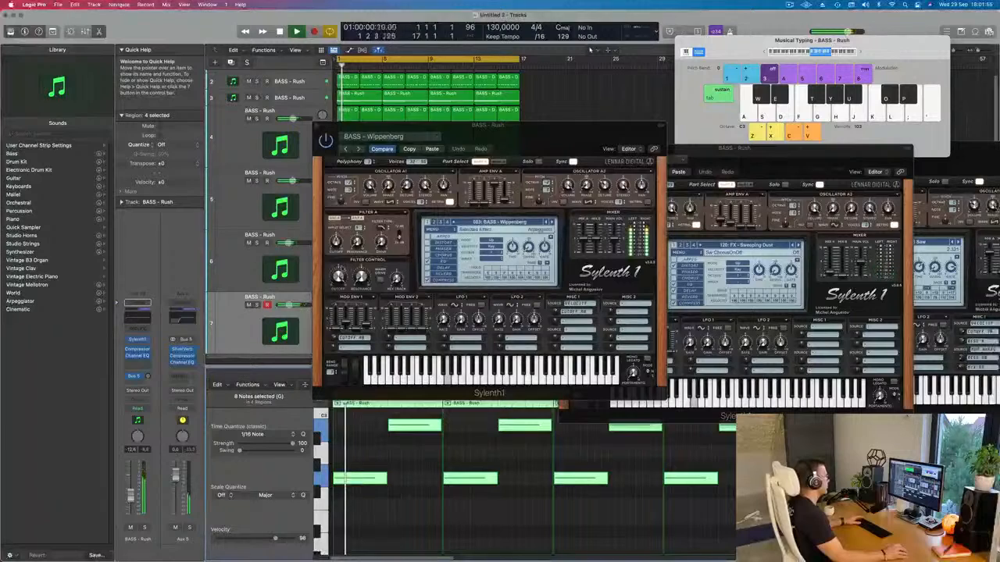
left_click(546, 223)
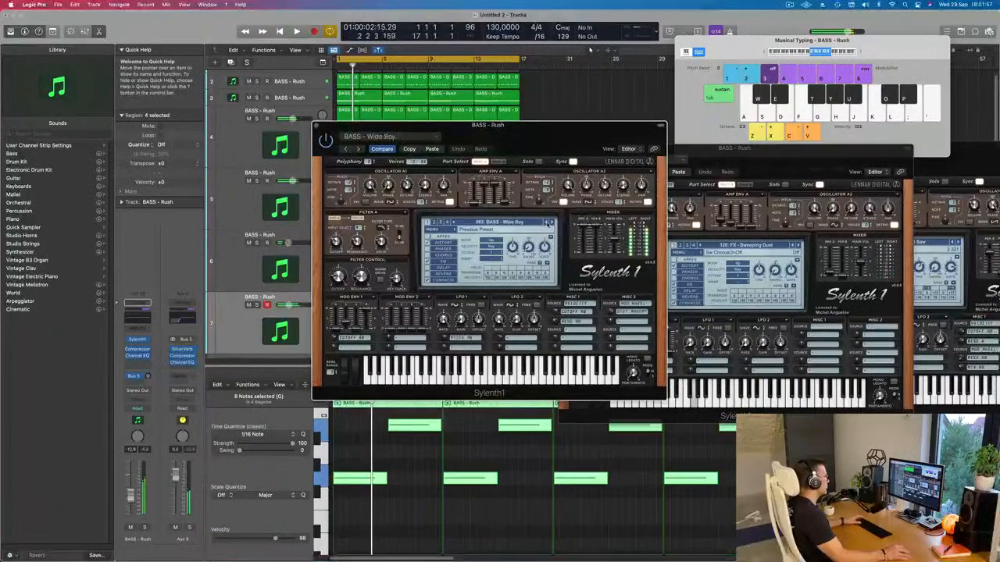
left_click(549, 224)
left_click(549, 224)
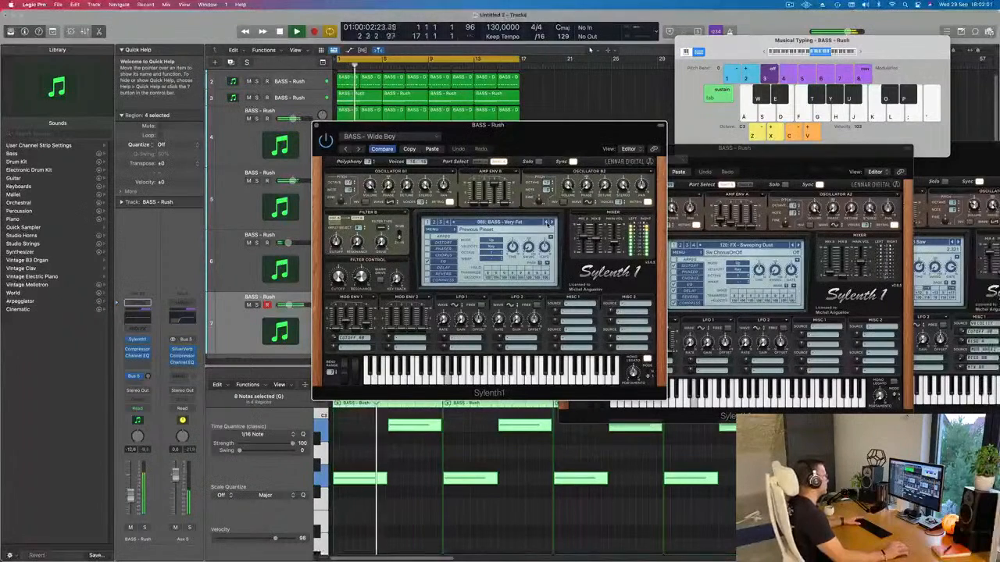
left_click(549, 223)
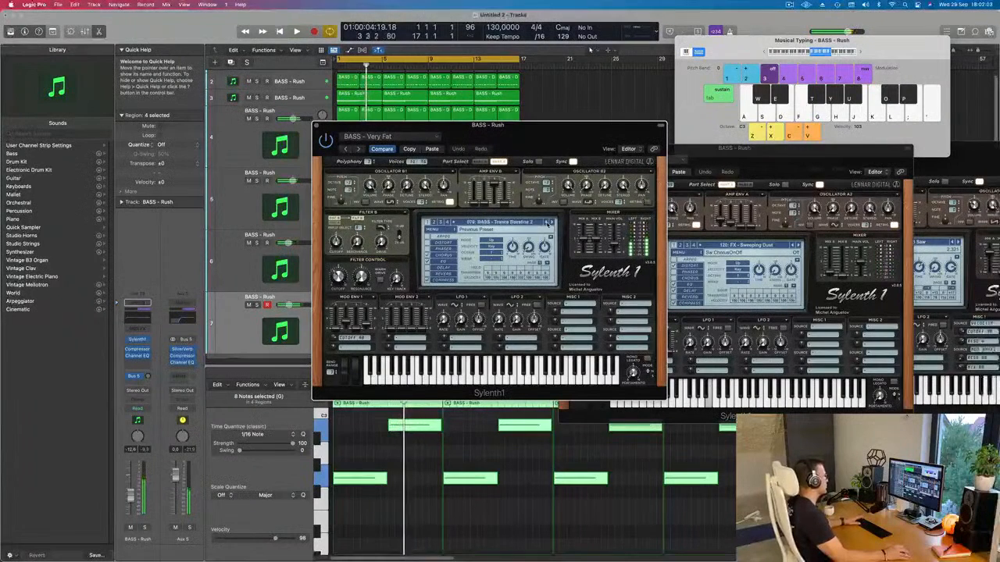
left_click(549, 224)
left_click(549, 223)
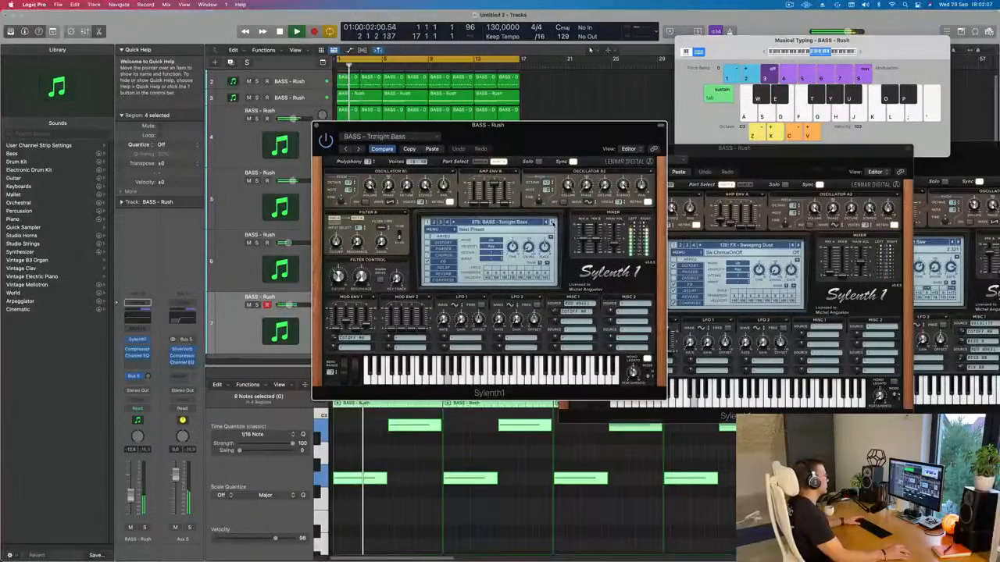
left_click(546, 223)
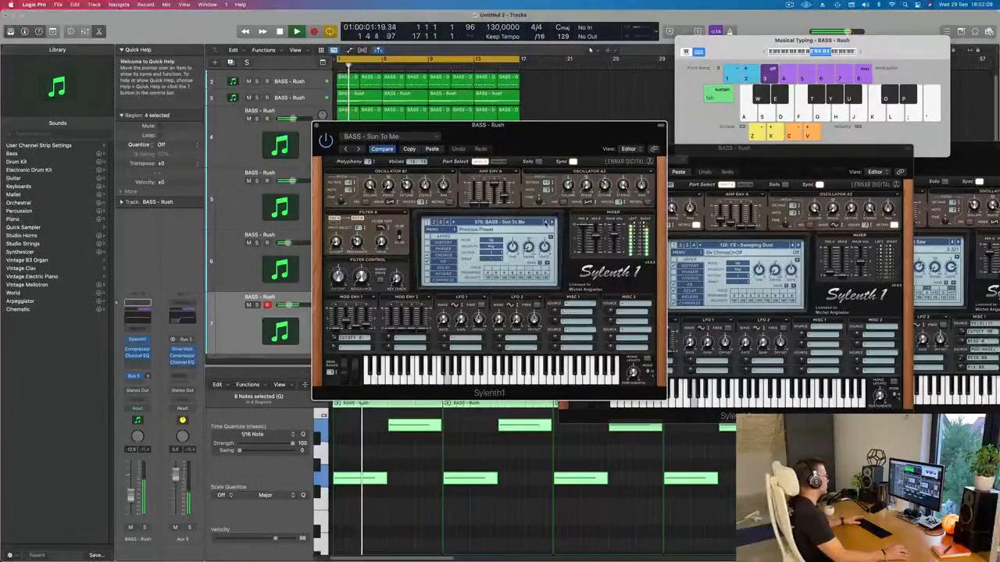
left_click(546, 223)
left_click(545, 223)
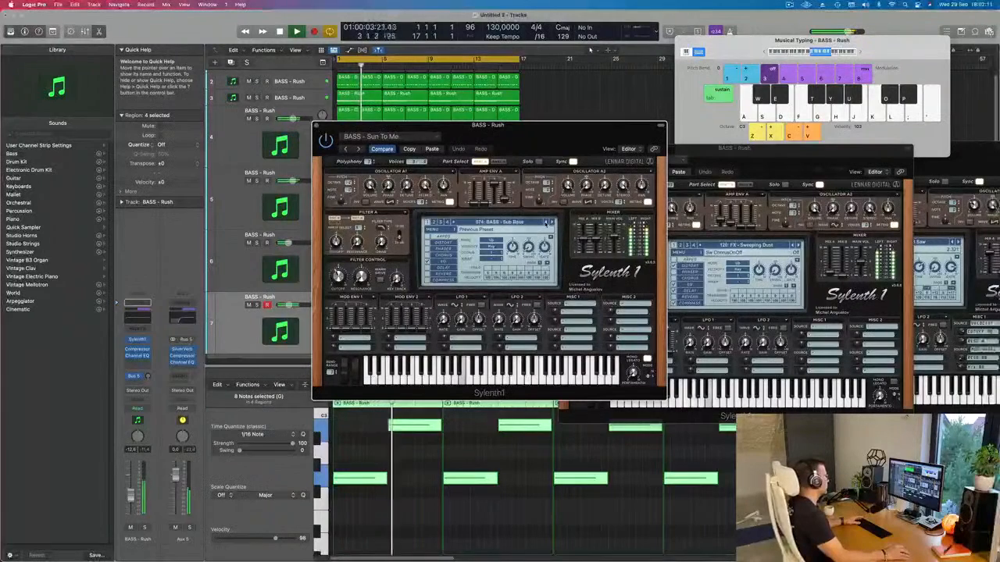
key("space")
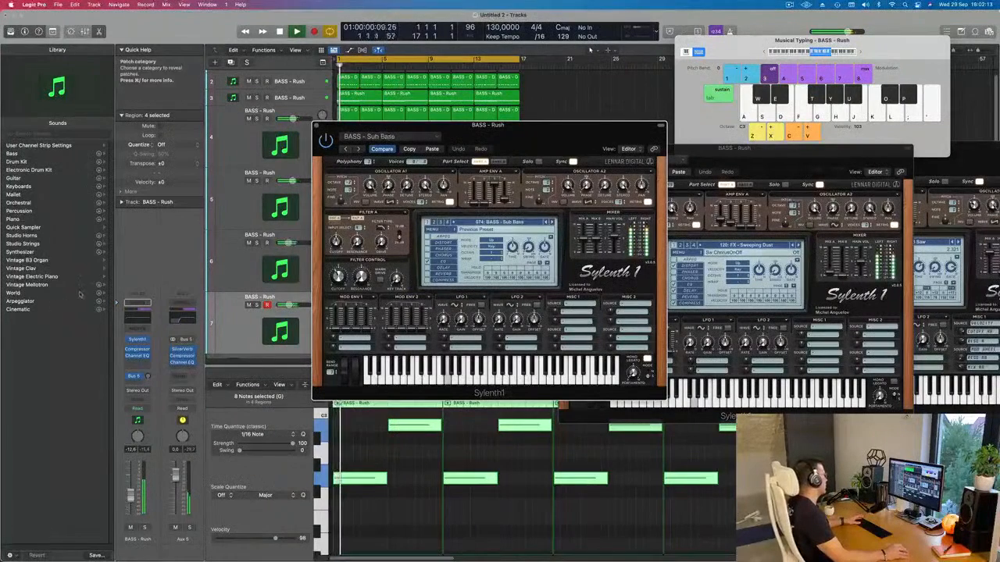
Insert an Arpeggiator MIDI effect on track 7 and move its window clear of Sylenth1.
left_click(141, 329)
left_click(143, 342)
left_click_drag(533, 131, 853, 125)
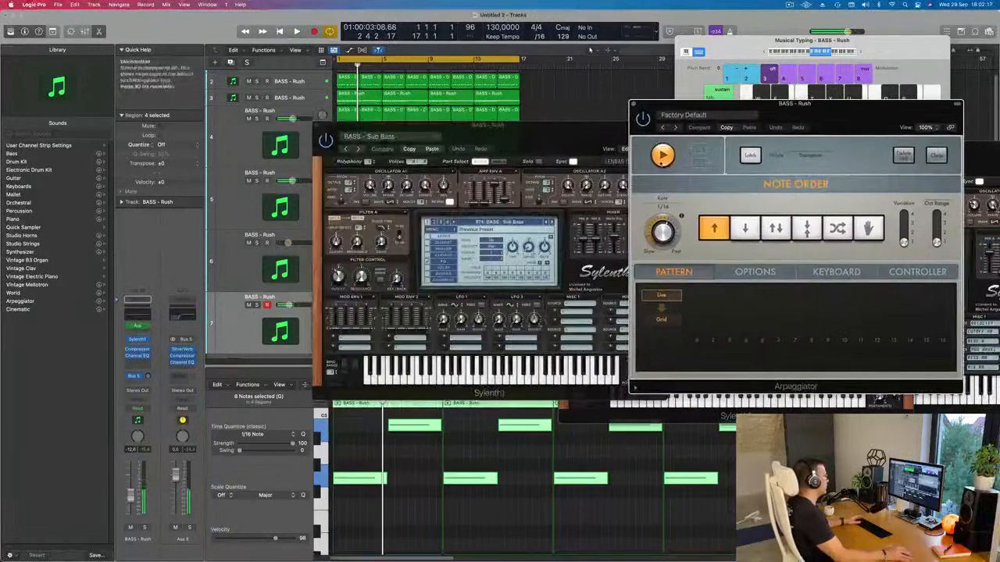
Step track 7's Sylenth1 forward through the bass presets to BASS - Wippenberg with the Arpeggiator running.
left_click_drag(553, 135, 540, 152)
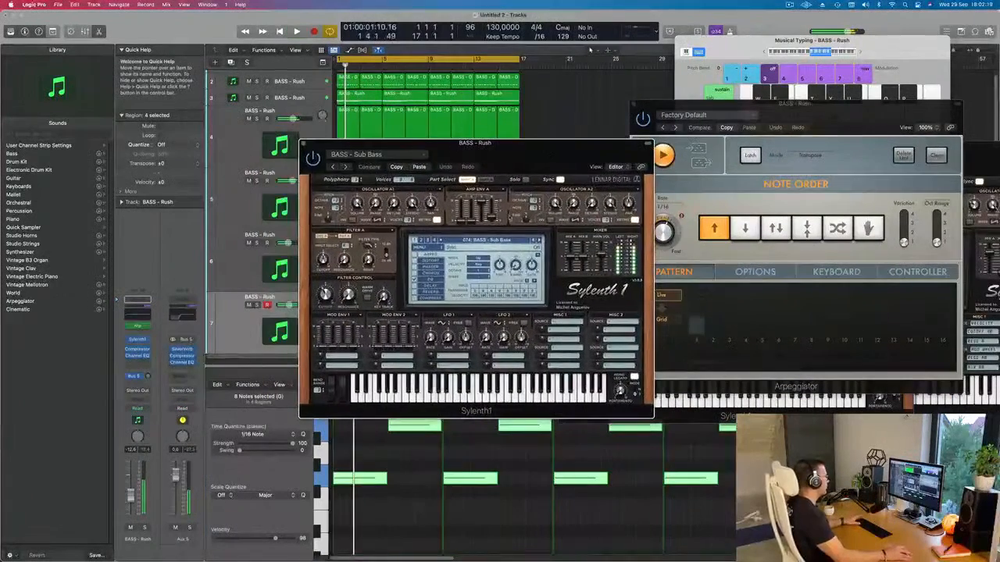
left_click(538, 241)
left_click(538, 242)
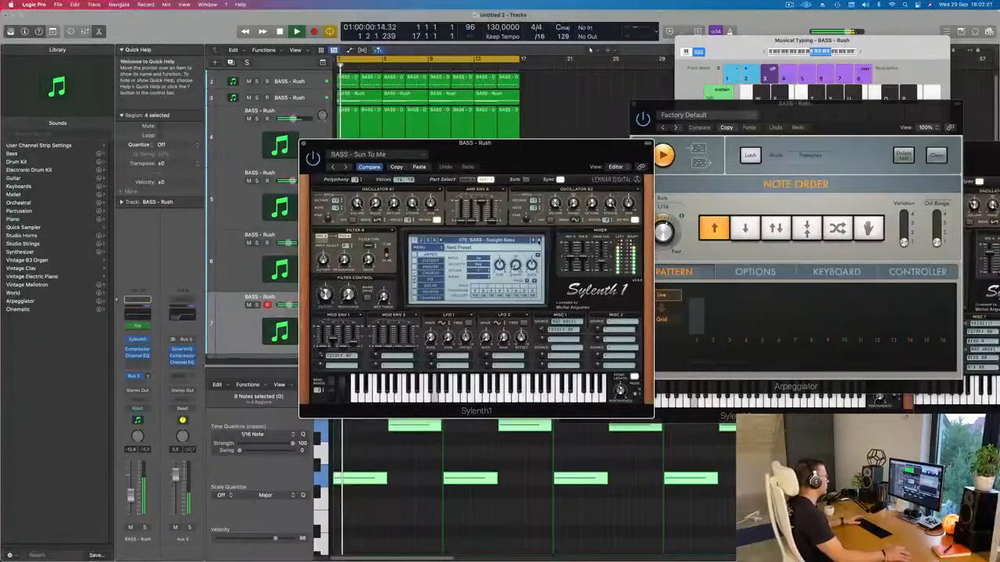
left_click(538, 241)
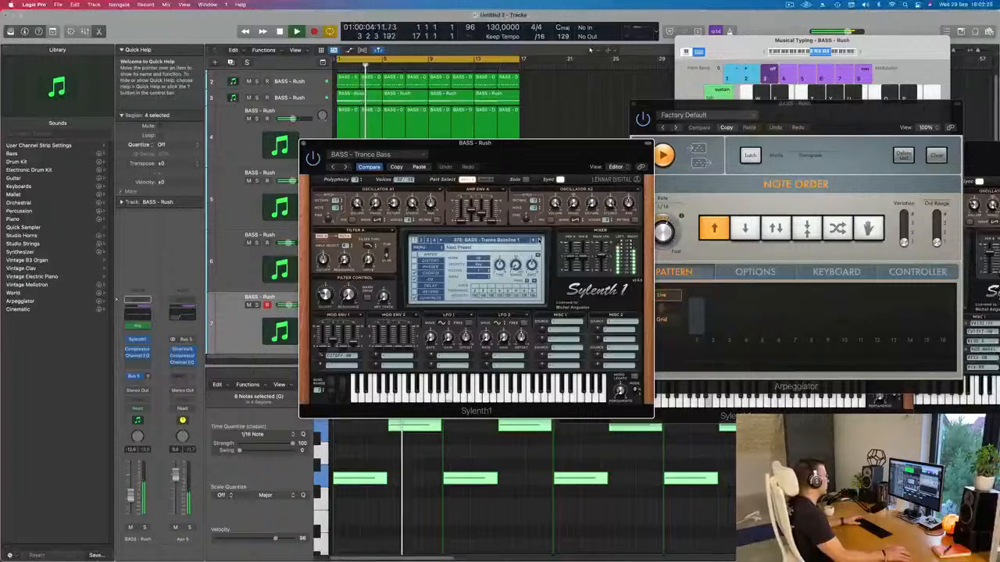
left_click(538, 241)
left_click(538, 241)
left_click(538, 241)
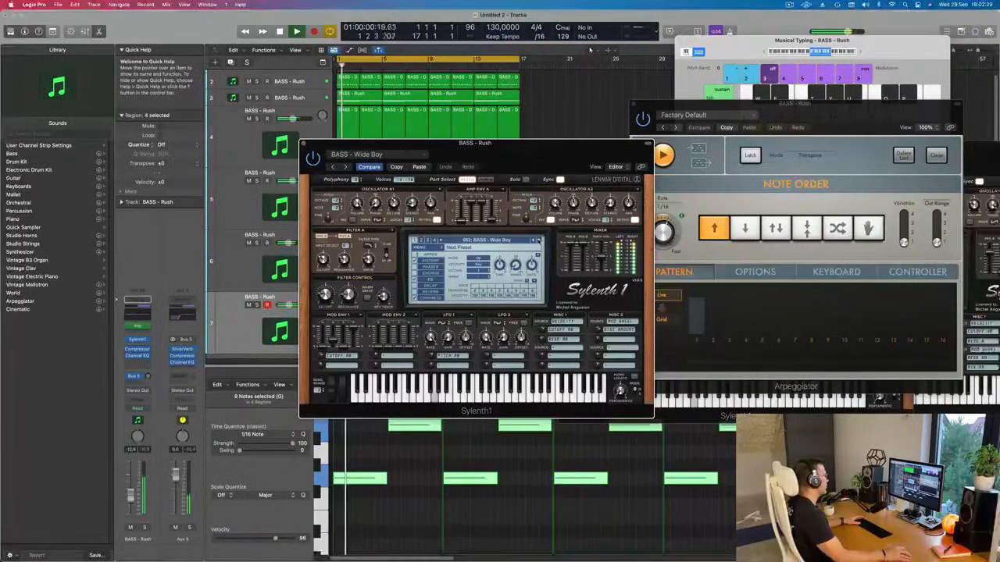
left_click(538, 241)
Raise track 7's volume slightly and adjust the filter cutoff in its Sylenth1, closing the plugin window when done.
left_click_drag(537, 167, 692, 170)
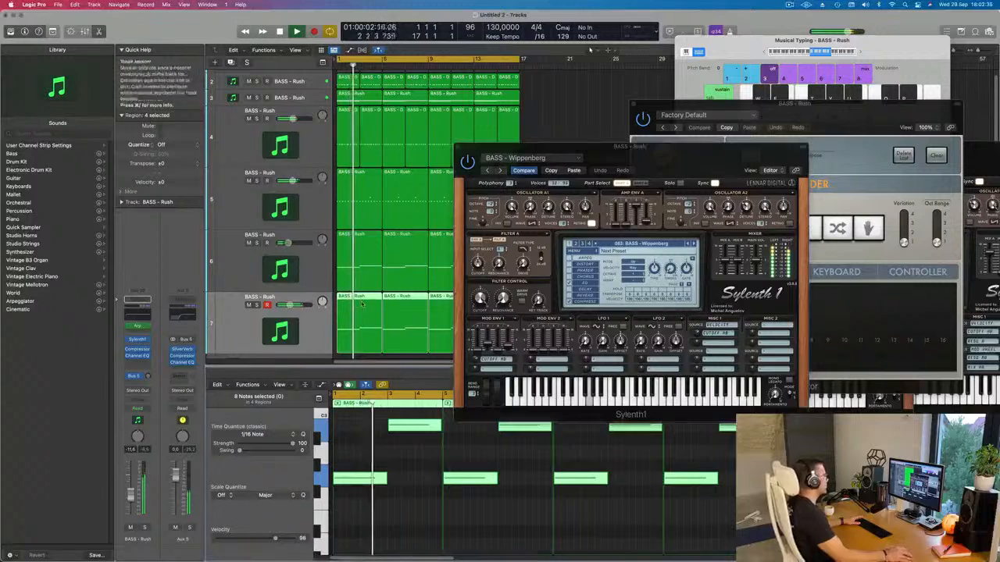
left_click_drag(629, 146, 471, 239)
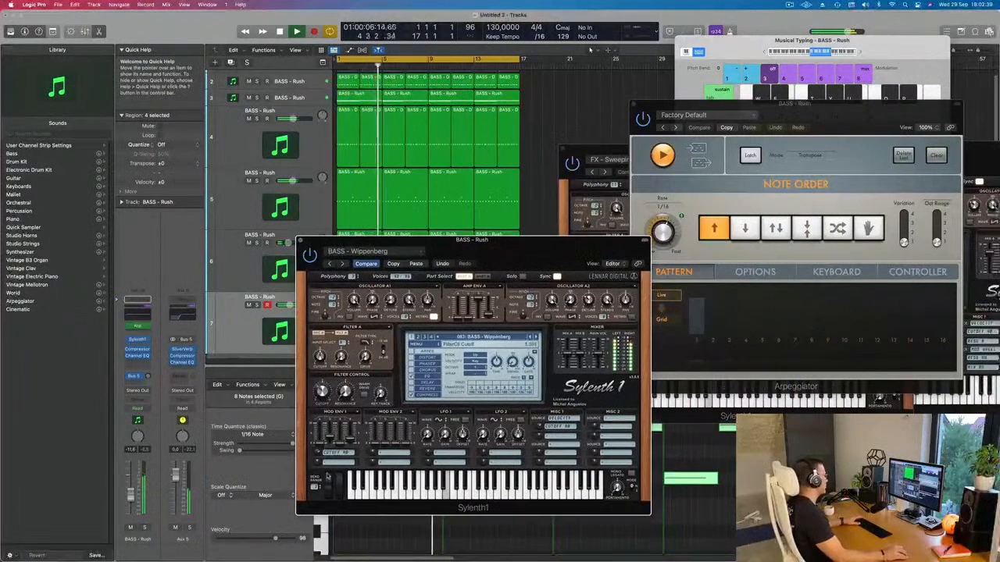
left_click_drag(451, 239, 477, 232)
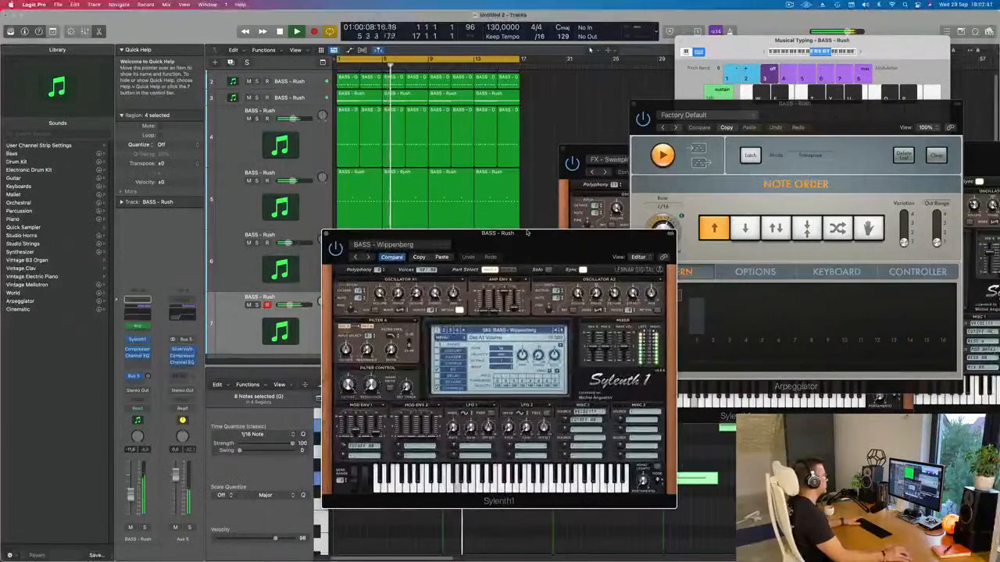
left_click(326, 234)
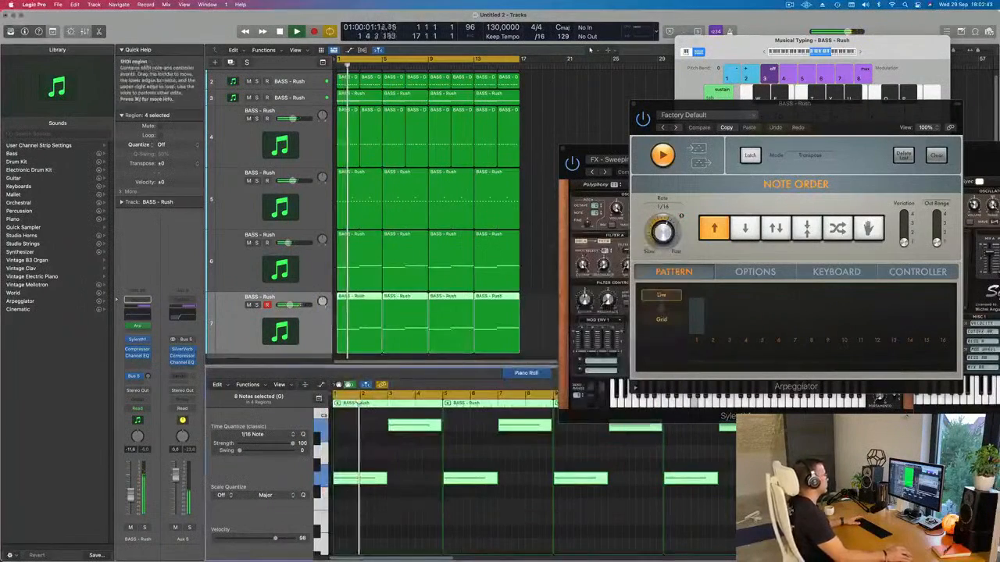
Mute track 5 and adjust the filter cutoff of track 4's LEAD - Euphoric Lead Sylenth1 to about 1.27.
left_click(249, 180)
scroll(232, 231, "left", 1)
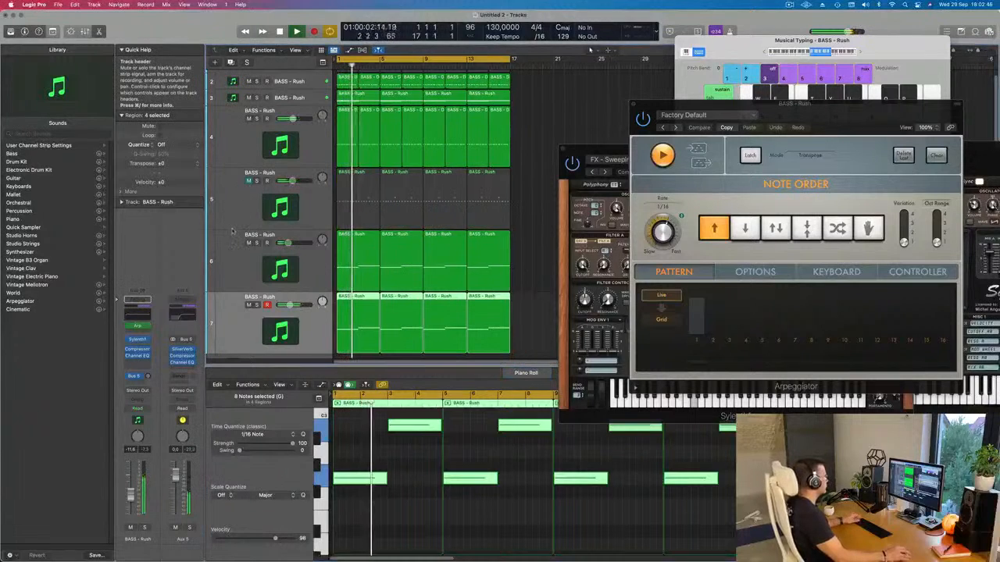
left_click(233, 143)
key("Return")
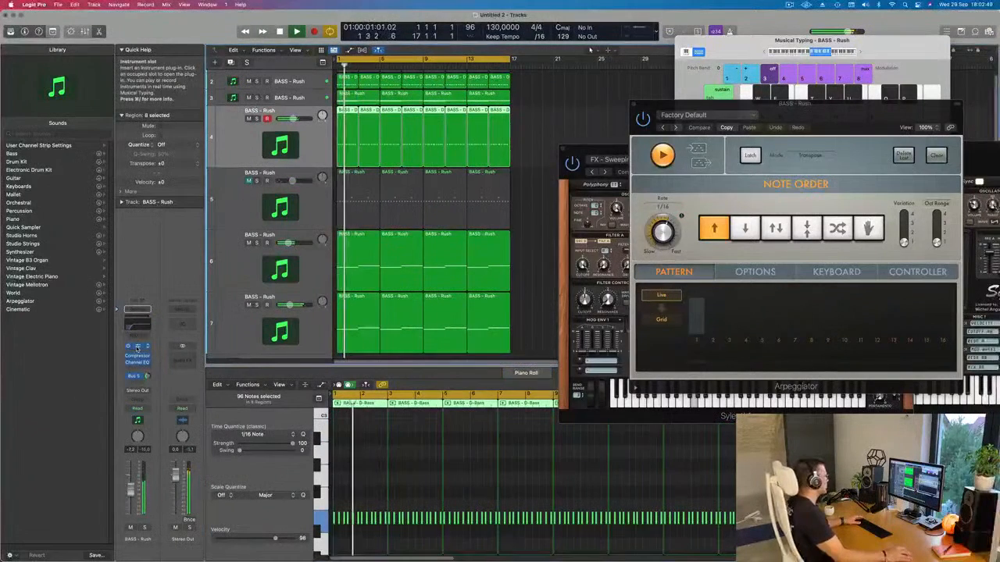
left_click(137, 347)
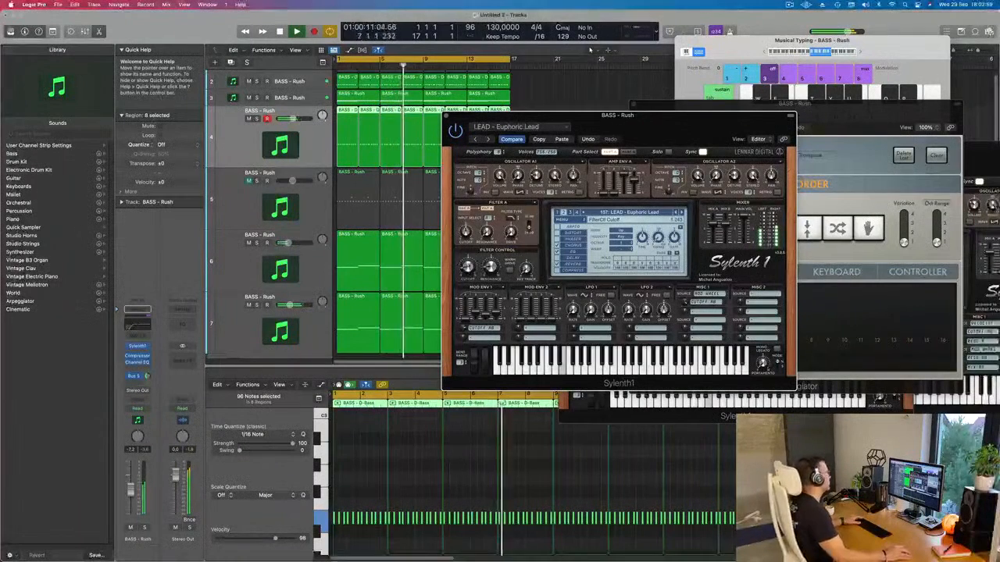
Mute track 3 and close track 4's Sylenth1 window.
left_click(248, 98)
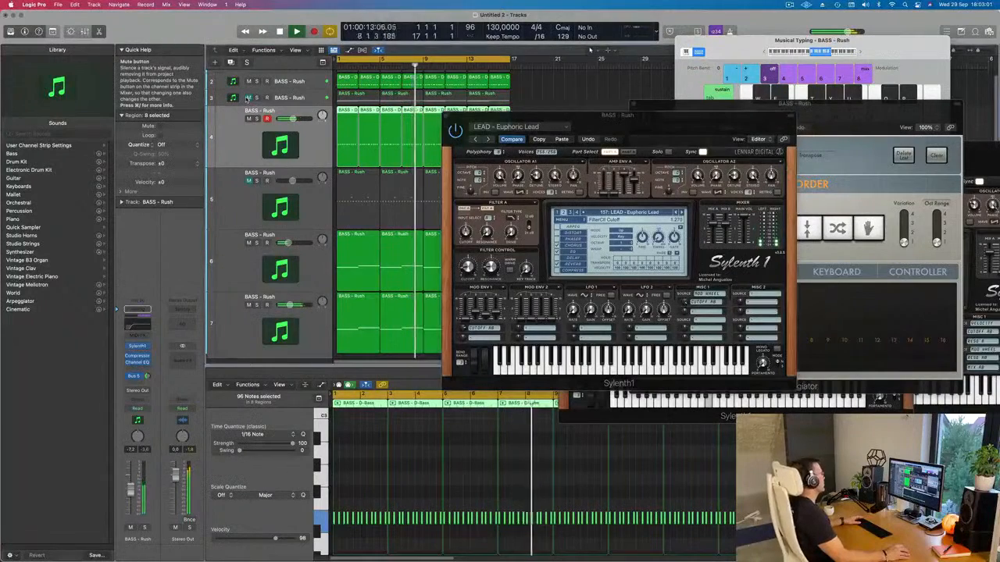
left_click_drag(677, 122, 791, 122)
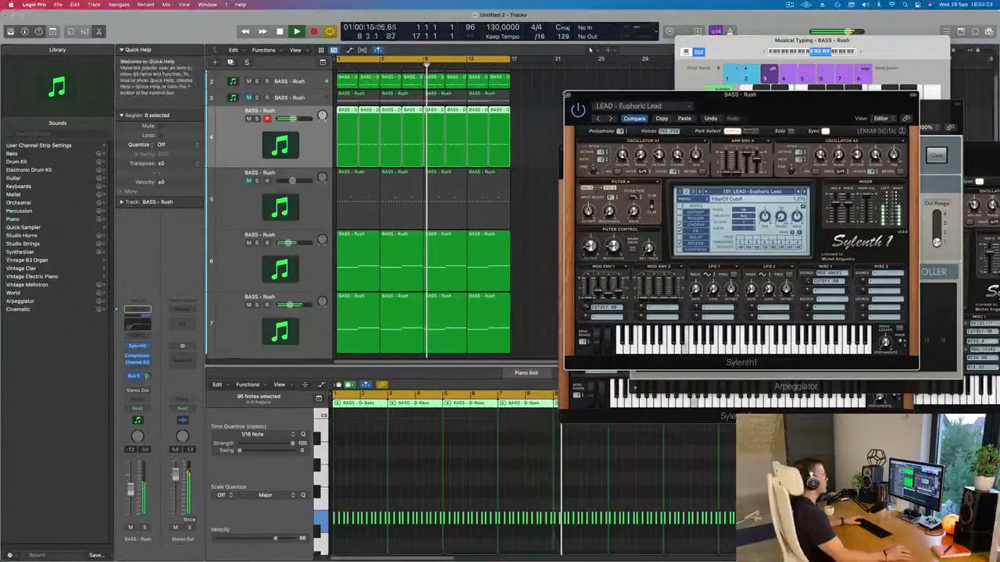
scroll(523, 198, "down", 3)
scroll(470, 204, "down", 6)
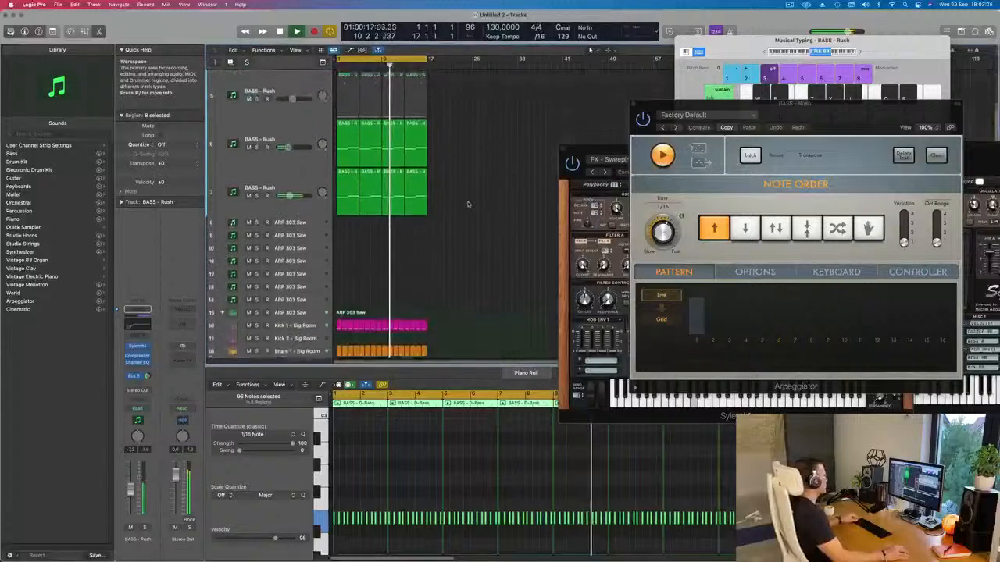
scroll(480, 202, "up", 2)
scroll(481, 201, "up", 6)
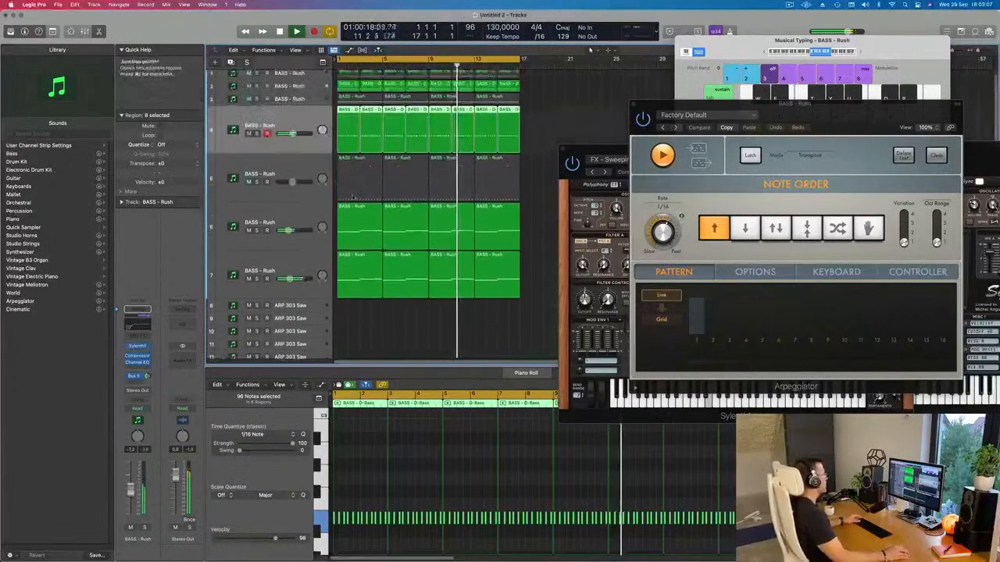
Solo track 6 to hear it alone, and release the solo.
left_click(262, 226)
left_click(257, 233)
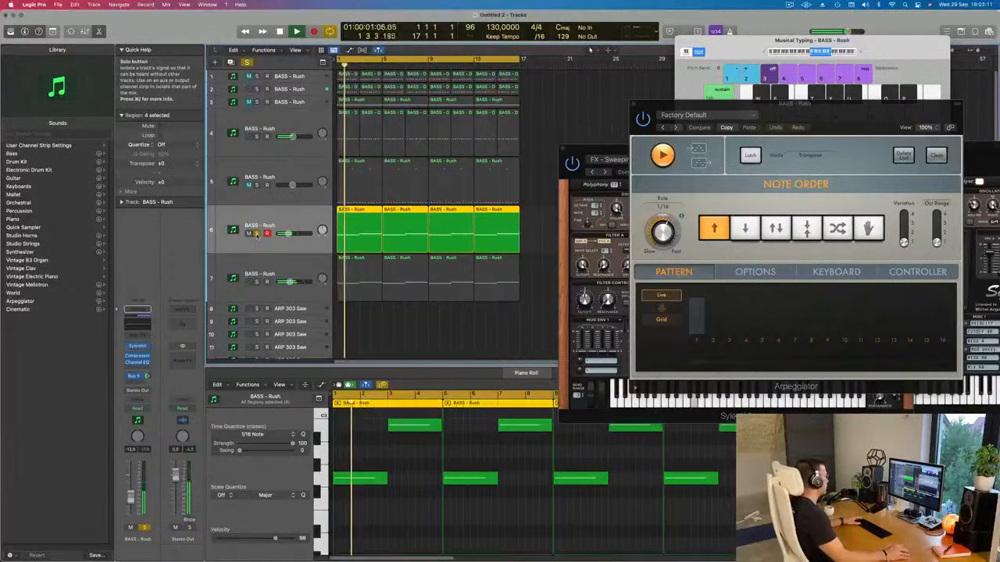
left_click(257, 234)
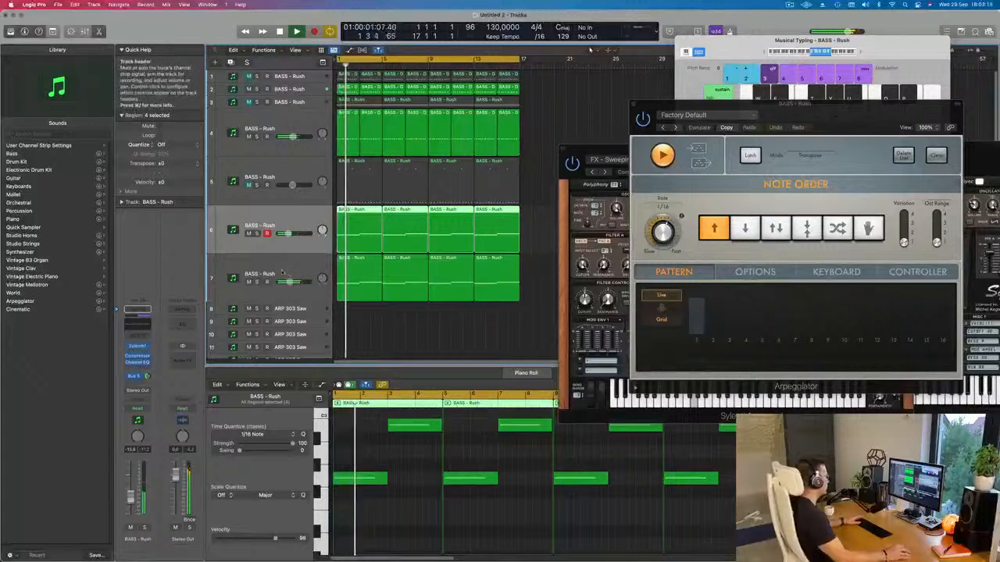
Unmute track 5 briefly to compare the mix with it, and mute it again.
key("Down")
left_click(248, 185)
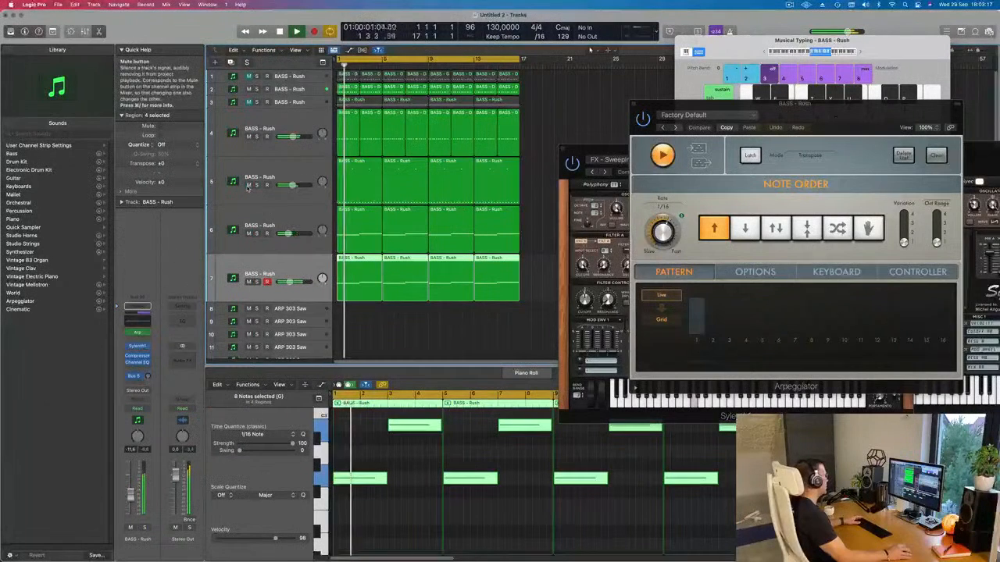
left_click(248, 185)
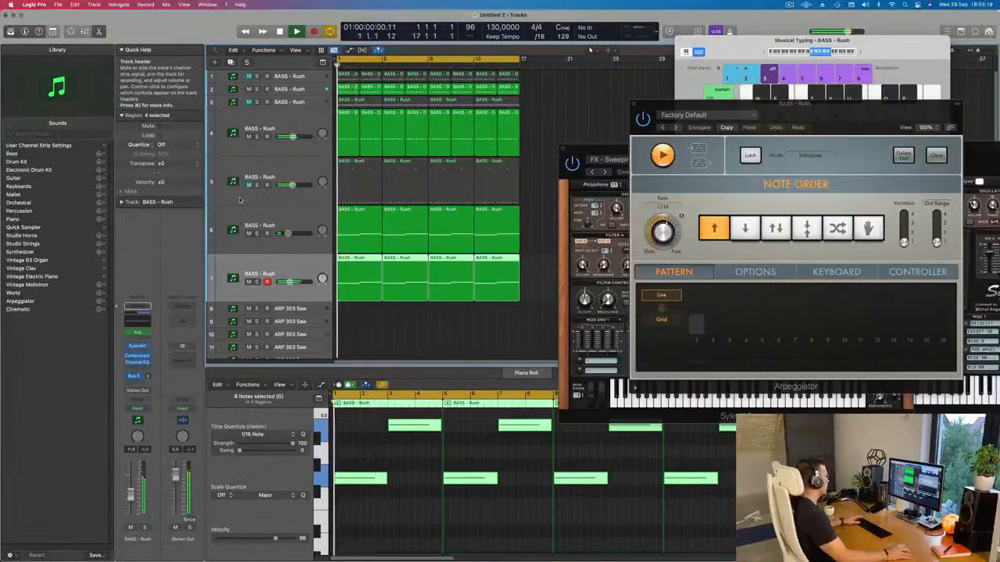
Duplicate track 7 as a new empty track 8 and open its Sylenth1 instrument window.
key("super+Left")
key("super+Up")
key("super+Up")
key("super+Up")
key("super+Up")
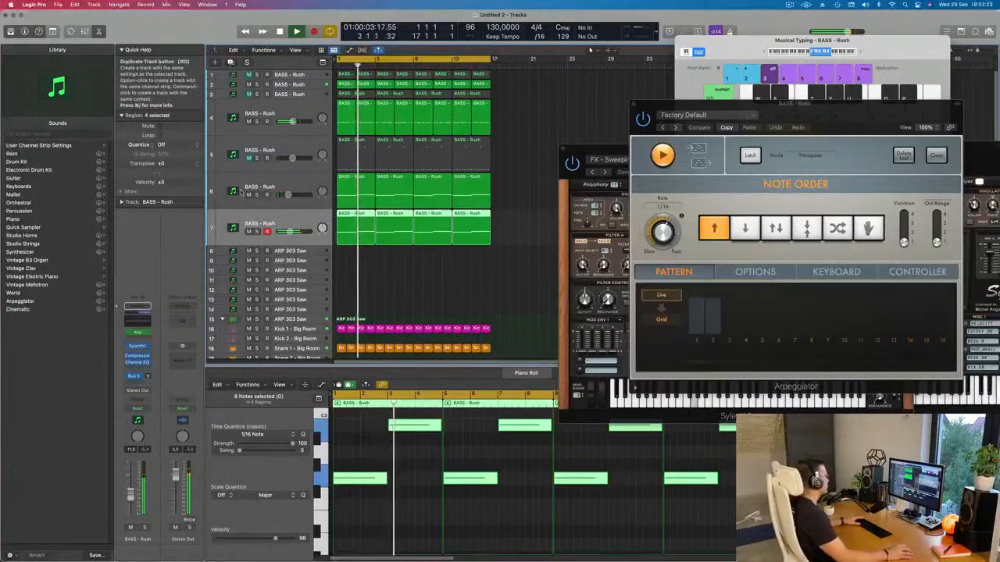
left_click(247, 62)
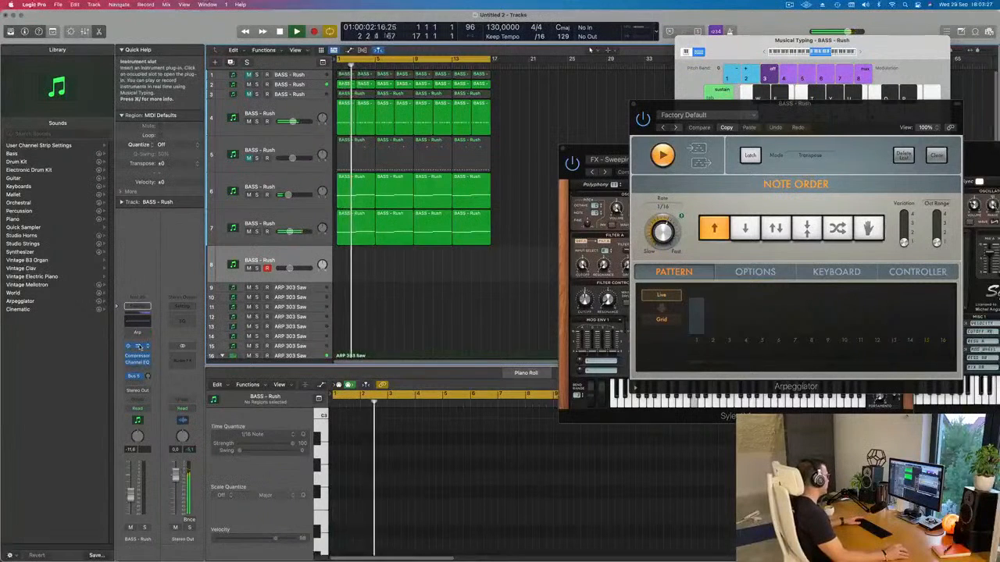
left_click(147, 378)
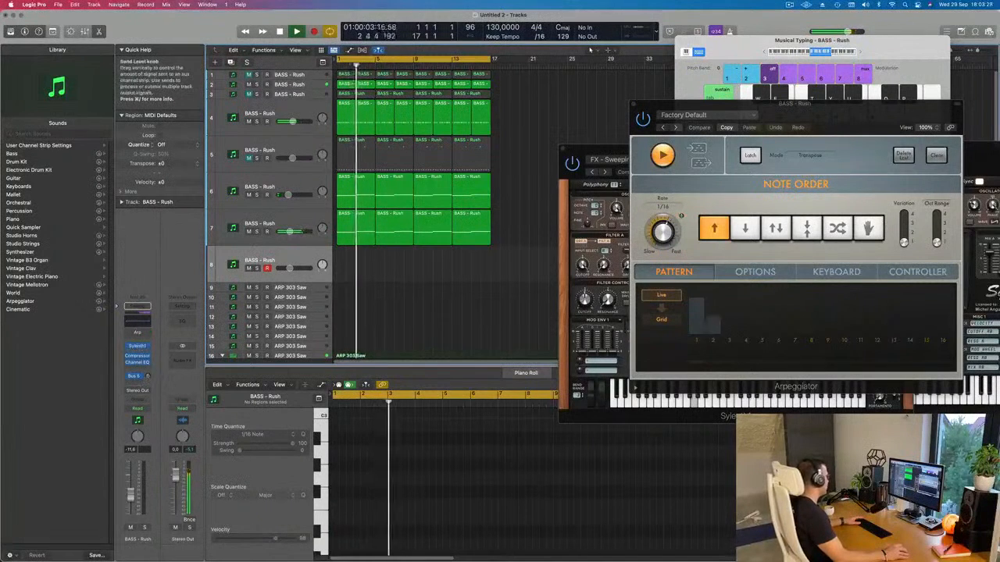
left_click(139, 341)
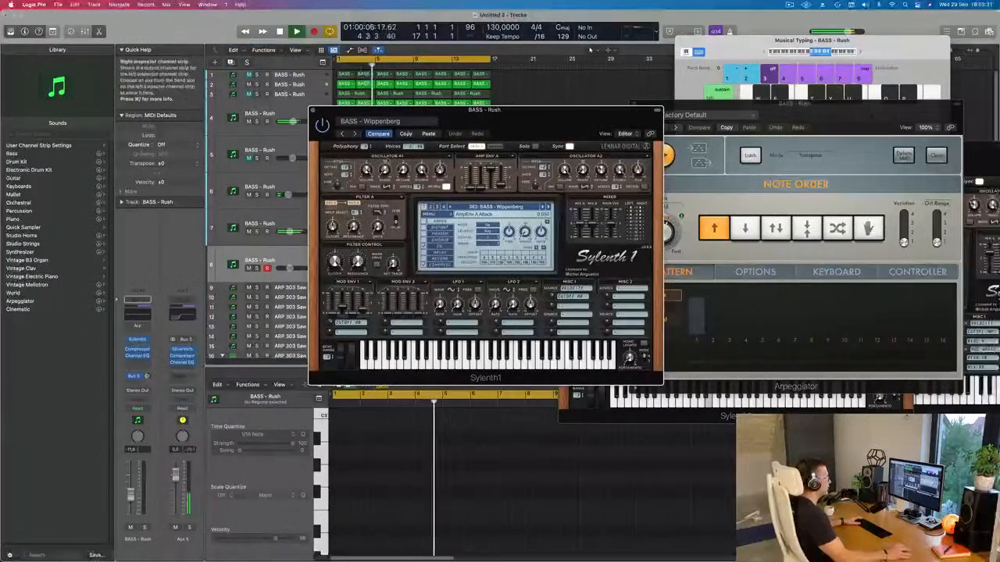
left_click_drag(528, 120, 660, 137)
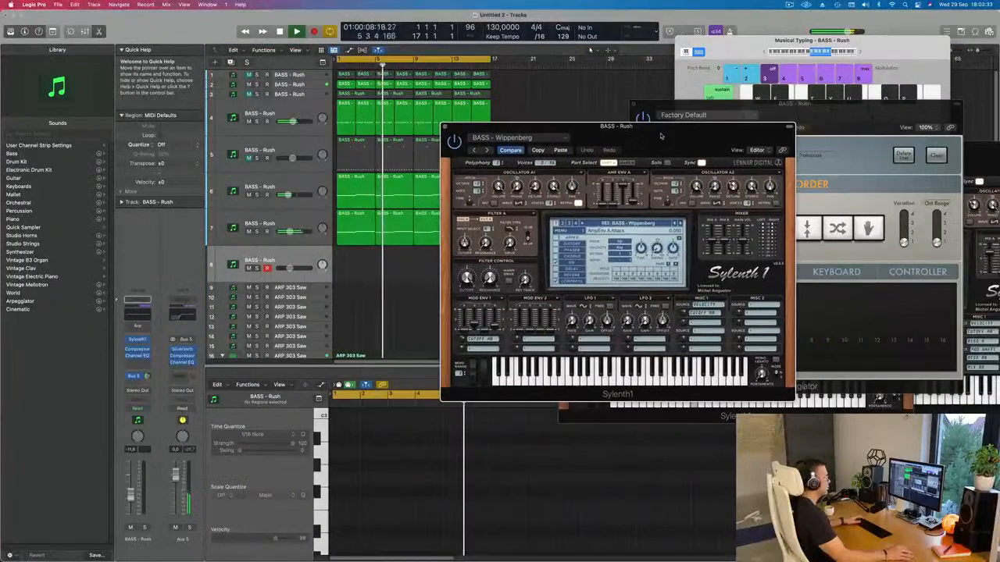
Load the LEAD - 80's Cop preset in track 8's Sylenth1 and adjust the track's Bus 5 send level.
left_click(642, 225)
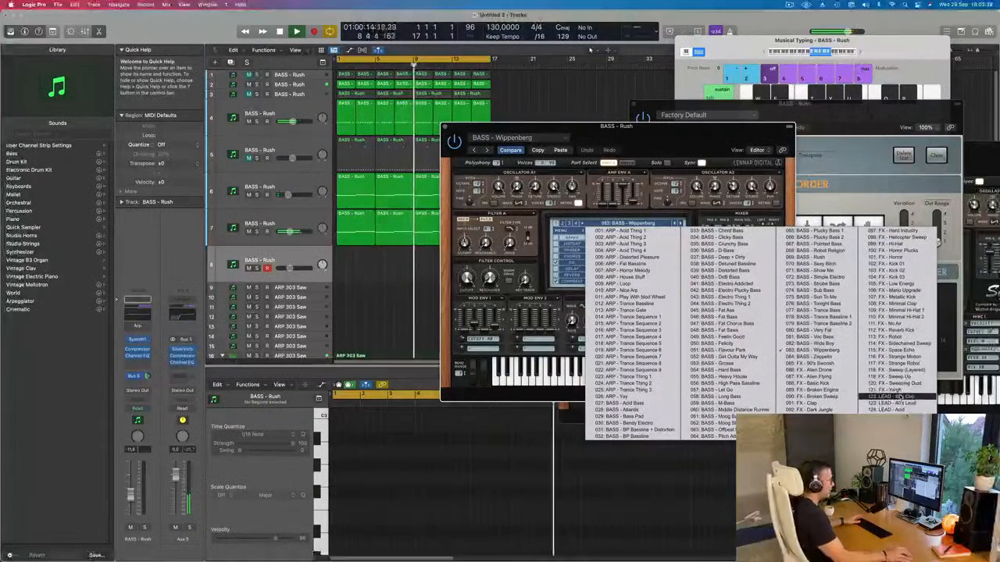
left_click(894, 403)
mouse_move(670, 141)
left_mouse_down()
mouse_move(625, 133)
mouse_move(669, 128)
left_mouse_up()
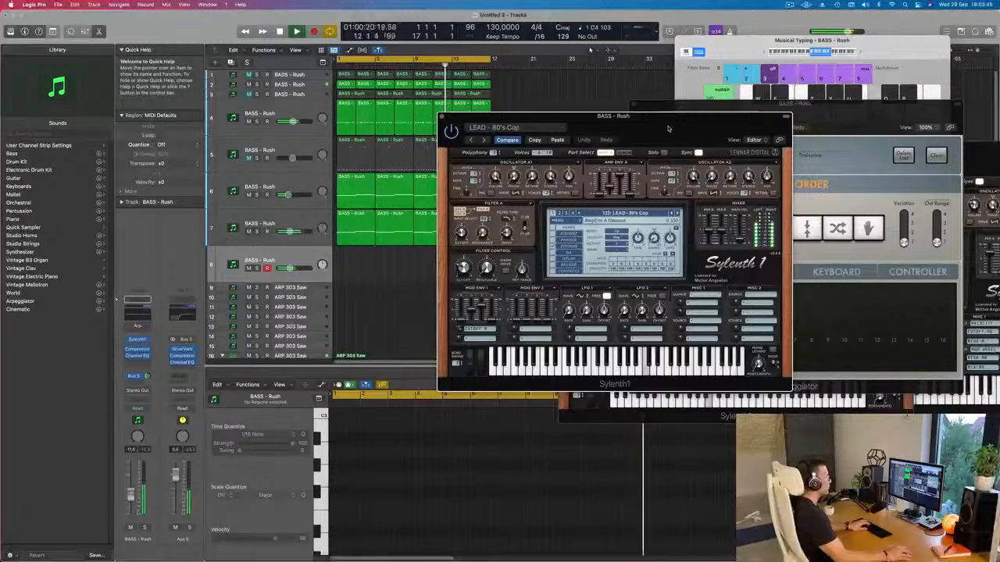
left_click_drag(669, 128, 663, 135)
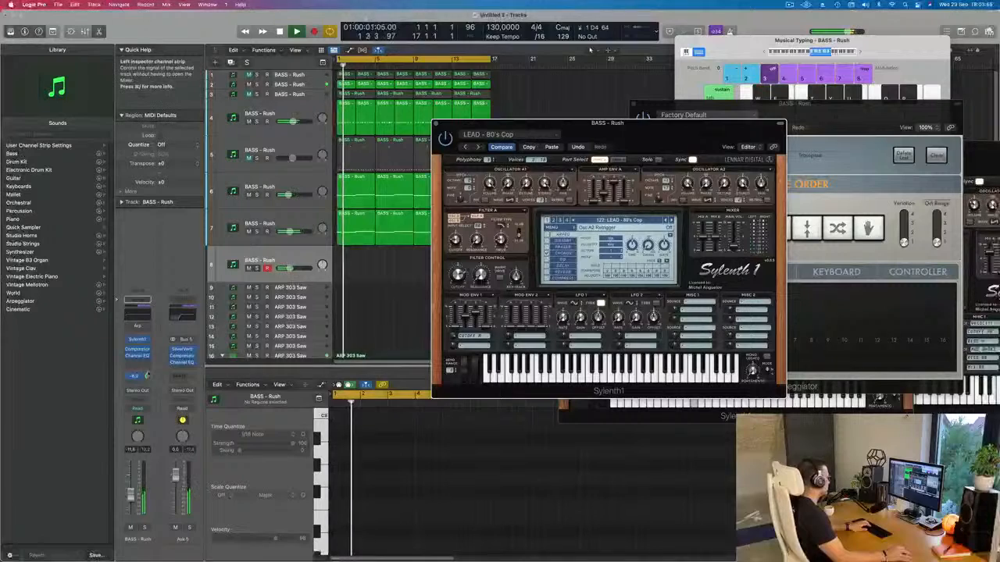
left_click_drag(147, 377, 146, 386)
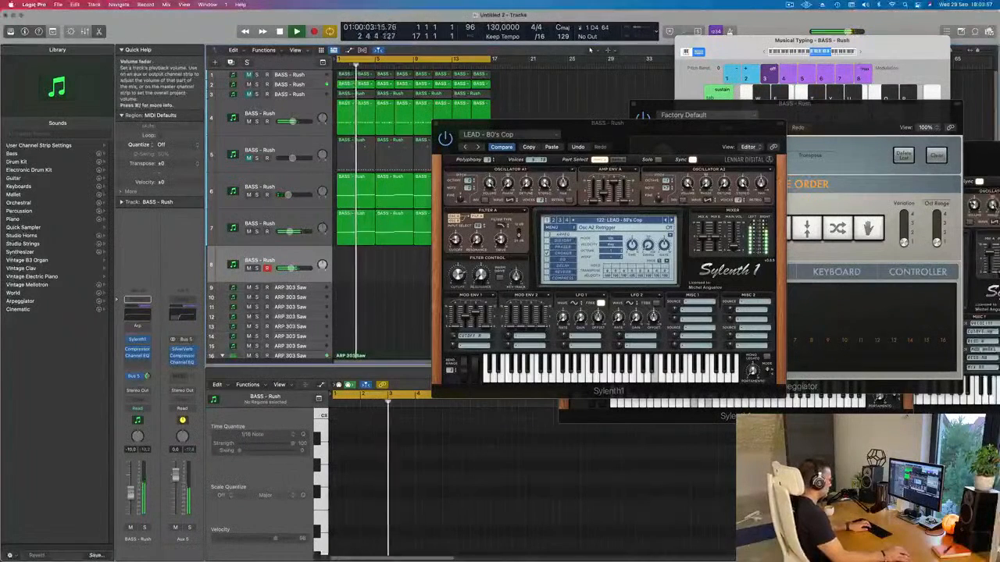
Shift the musical typing range up an octave and step through track 8's lead presets to LEAD - Bad Ass Saw.
left_click(859, 52)
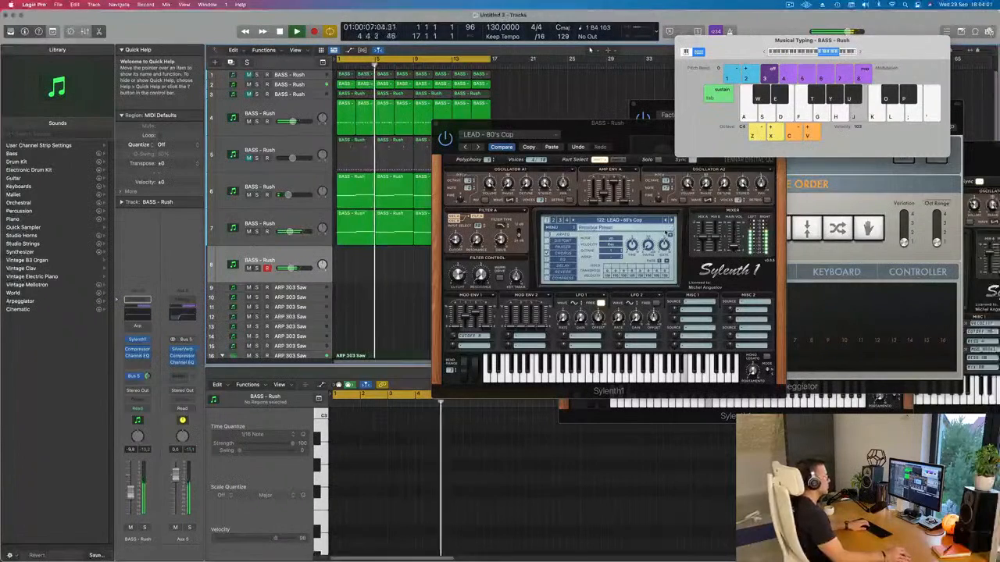
left_click(669, 221)
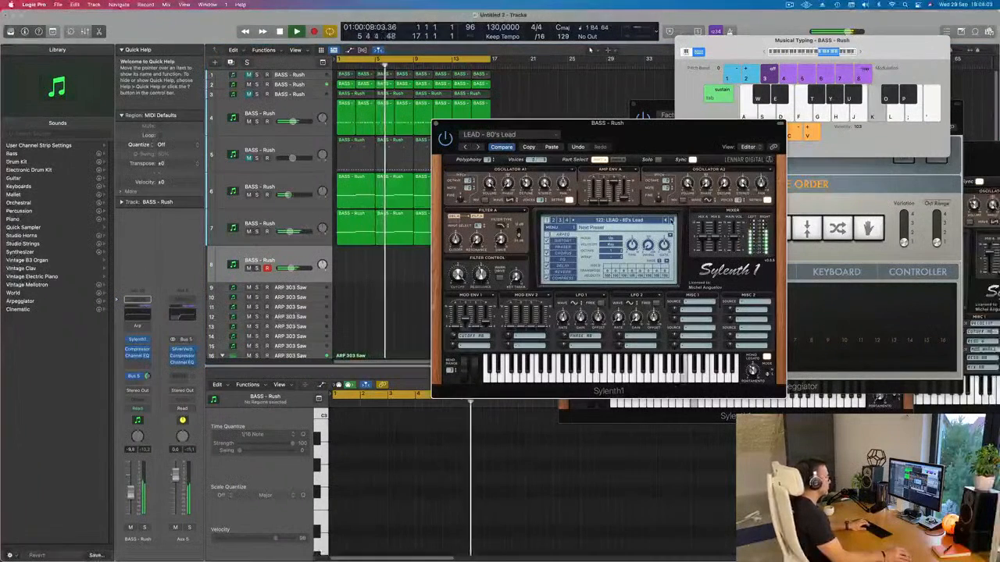
left_click(669, 221)
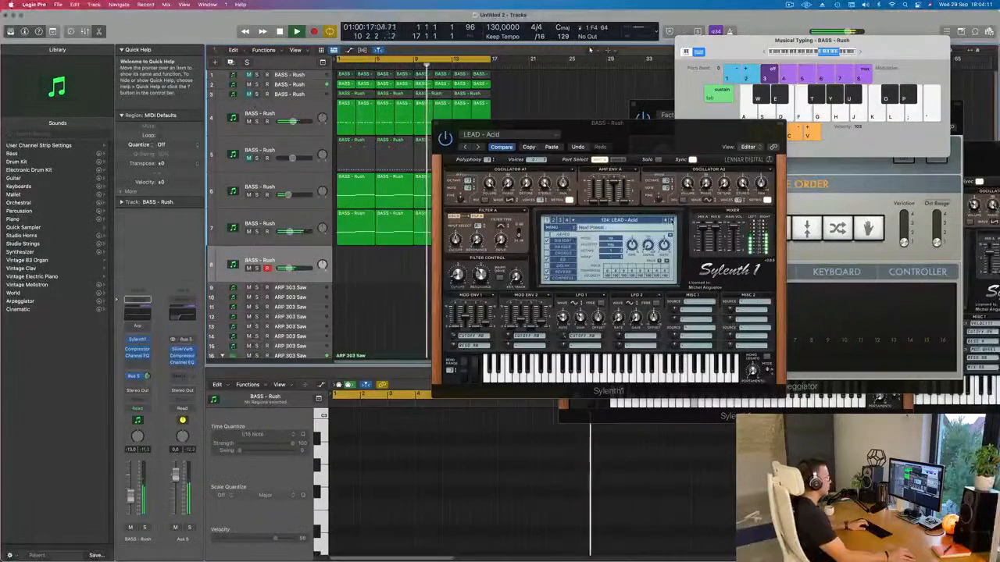
left_click(671, 221)
left_click(670, 221)
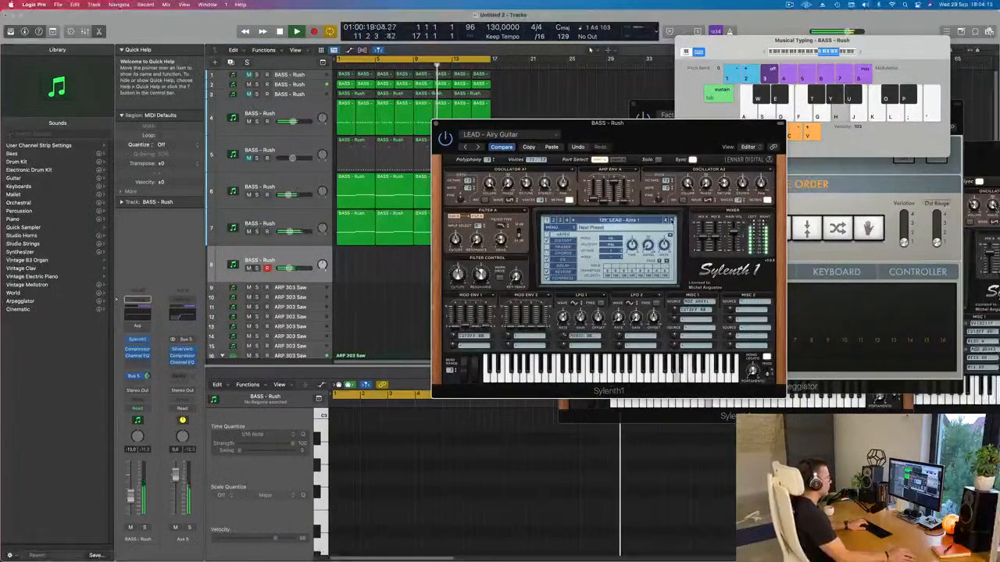
left_click(670, 221)
left_click(670, 221)
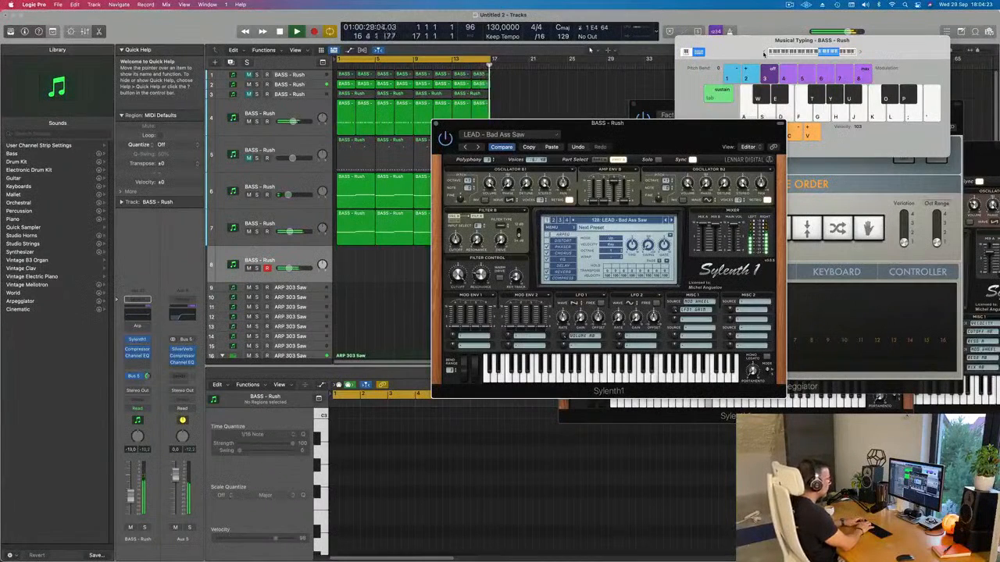
Record a lead melody on track 8 with the musical typing keyboard over the playing loop, and stop the recording.
key("r")
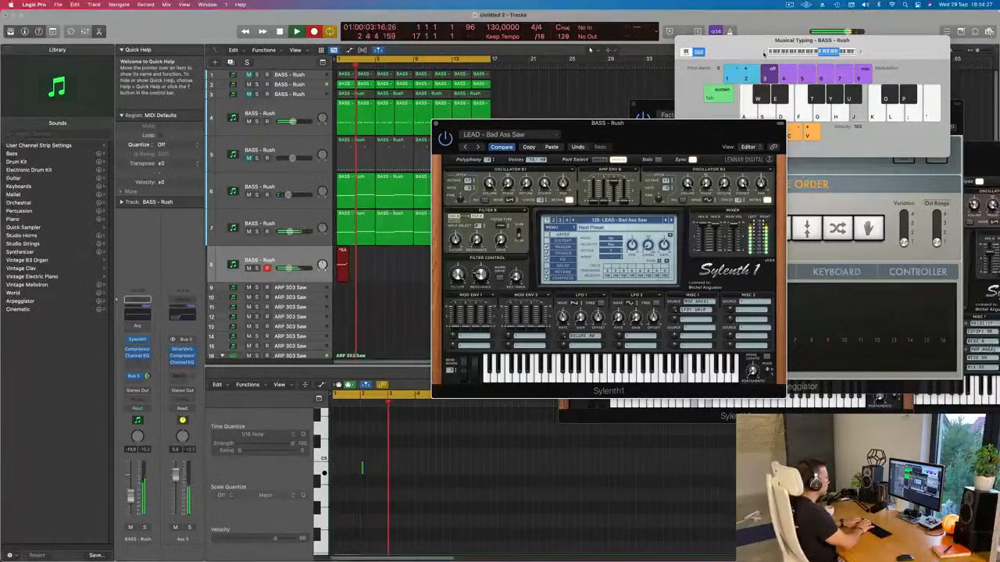
key("f")
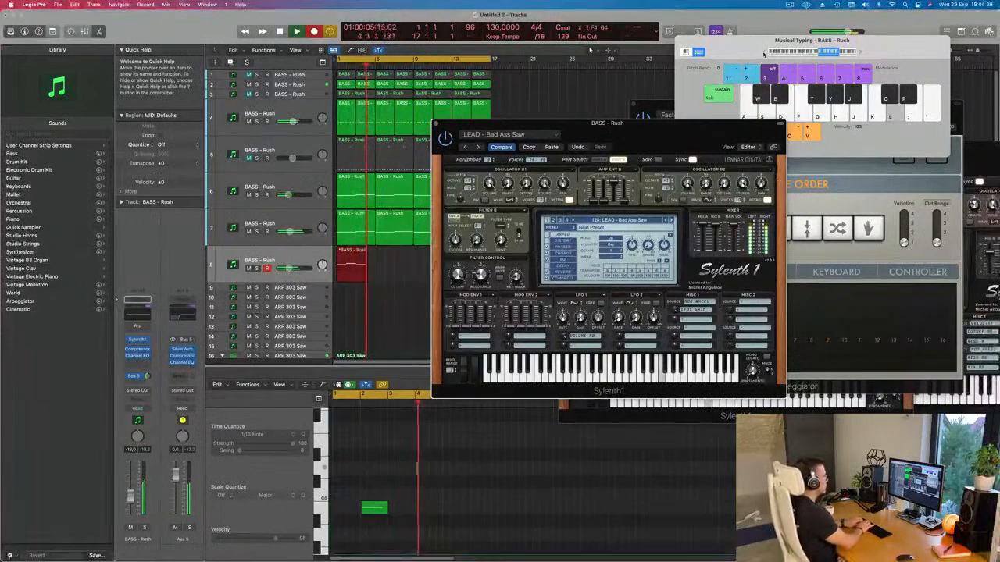
key("d")
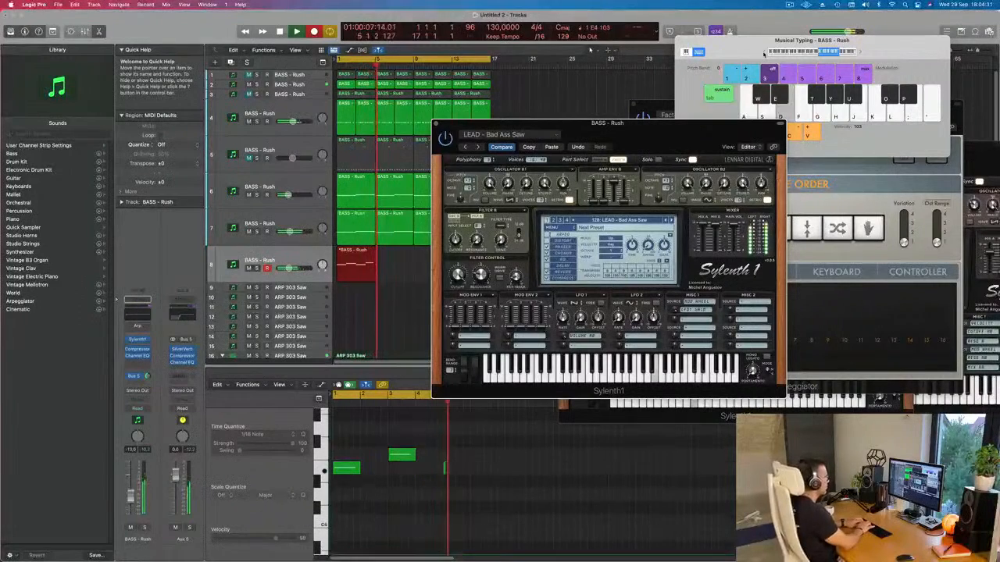
key("g")
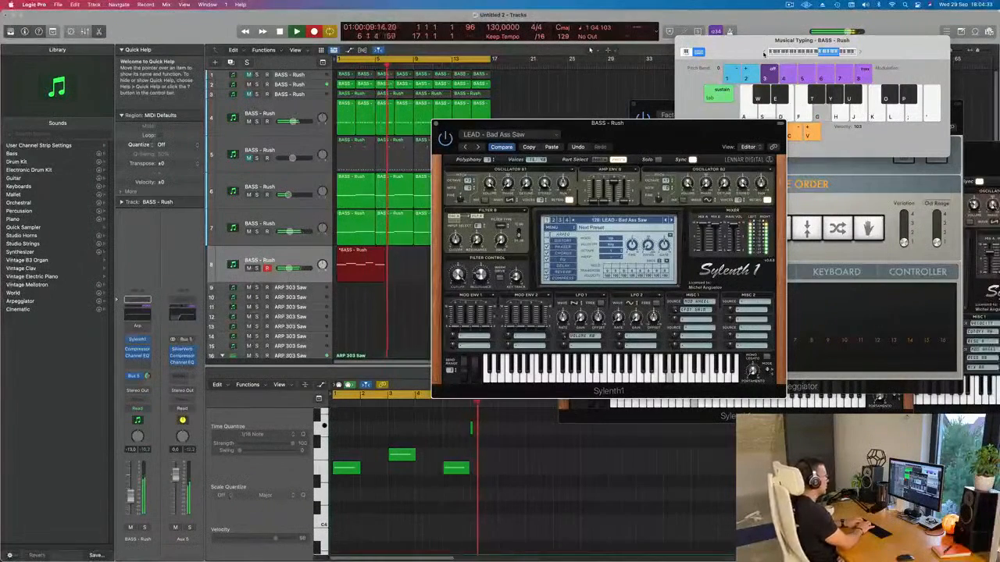
key("d")
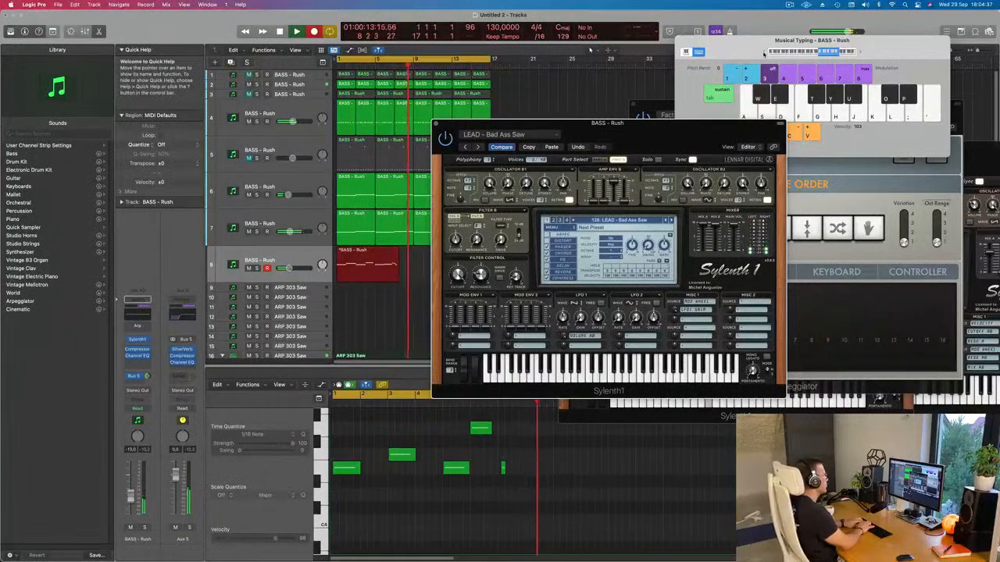
key("d")
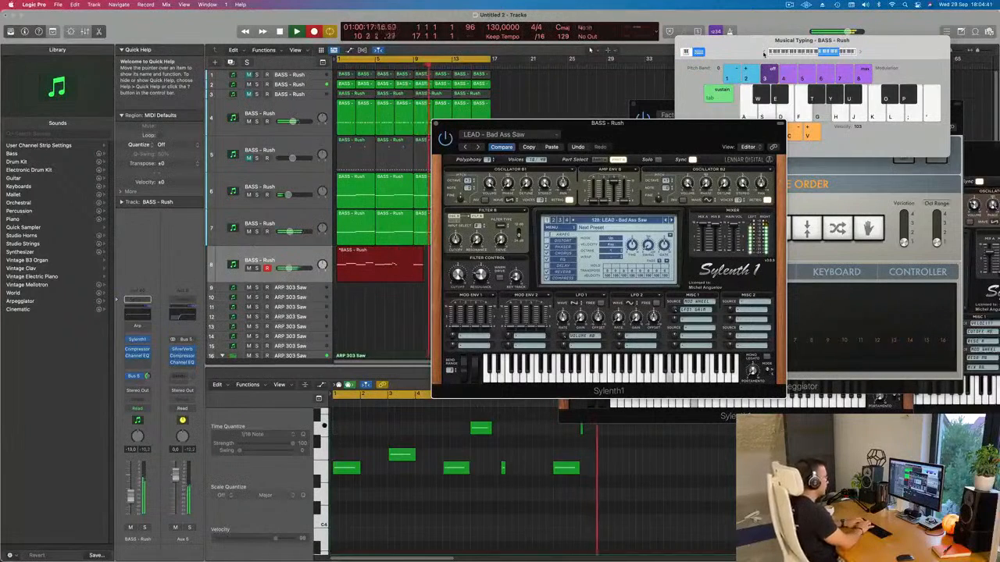
key("k")
key("j")
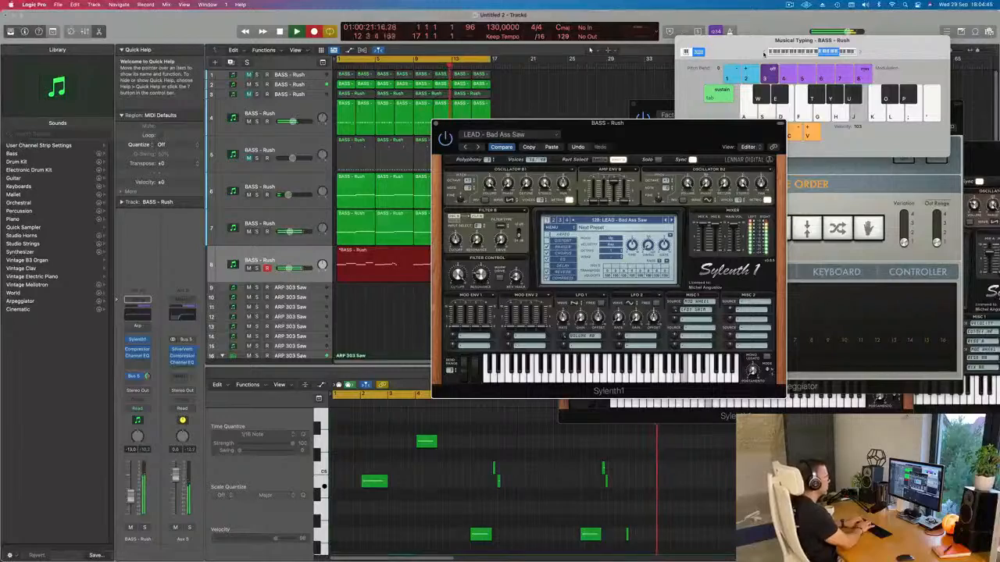
key("space")
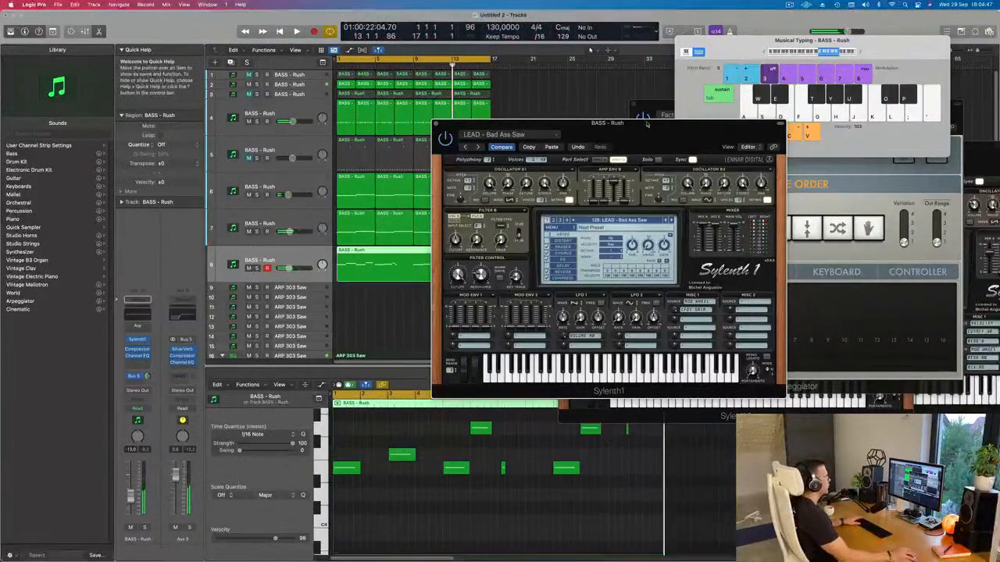
Move the Sylenth1 window off the arrangement and play back track 8's recorded region.
left_click(654, 115)
key("space")
left_click_drag(590, 124, 742, 99)
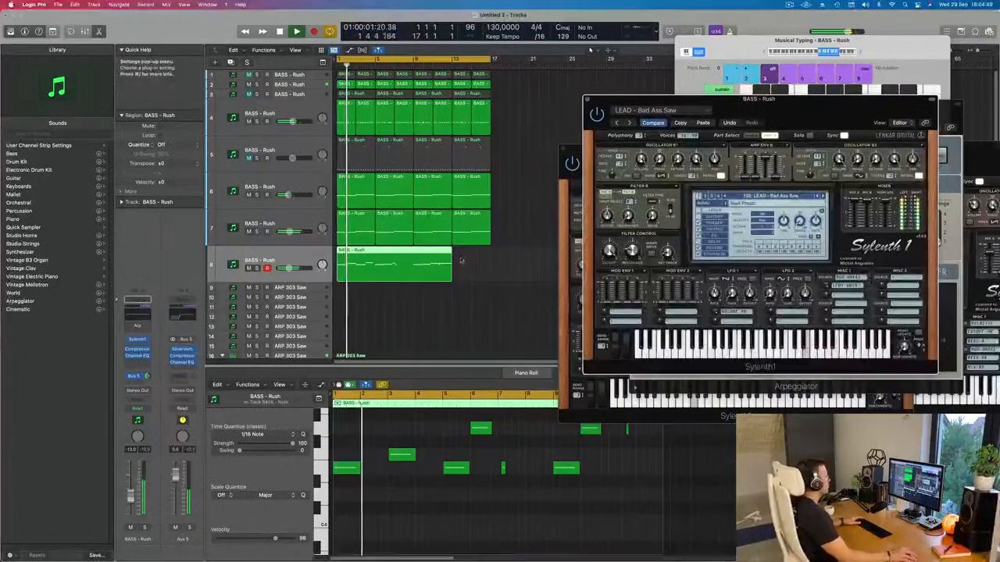
scroll(415, 310, "down", 2)
scroll(404, 309, "up", 3)
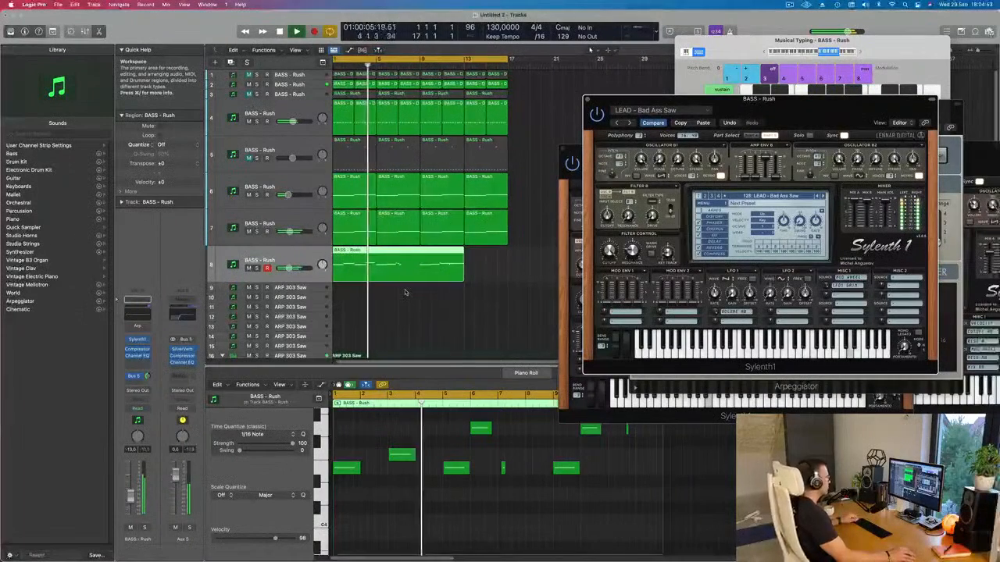
scroll(404, 293, "down", 2)
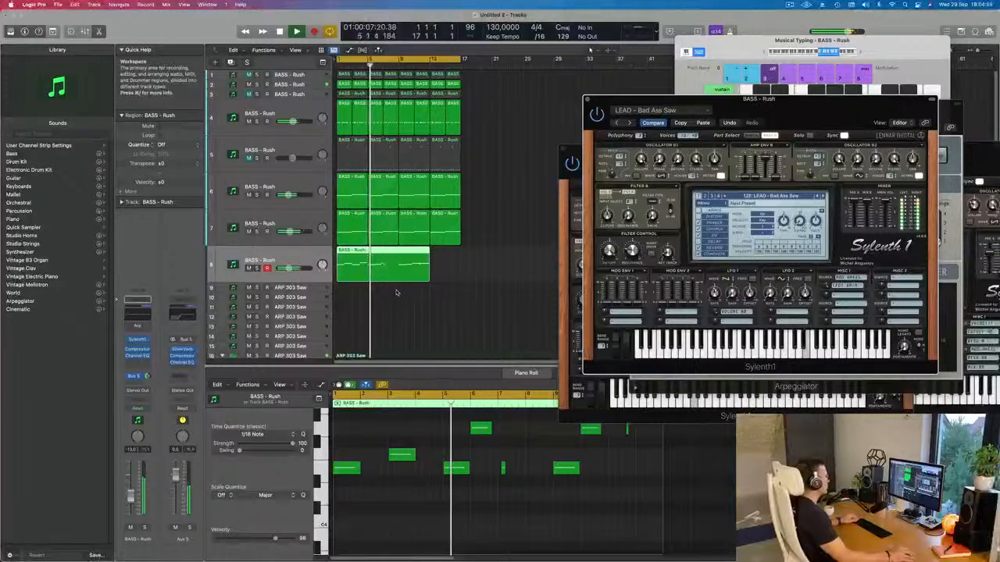
scroll(401, 296, "up", 1)
scroll(406, 298, "down", 1)
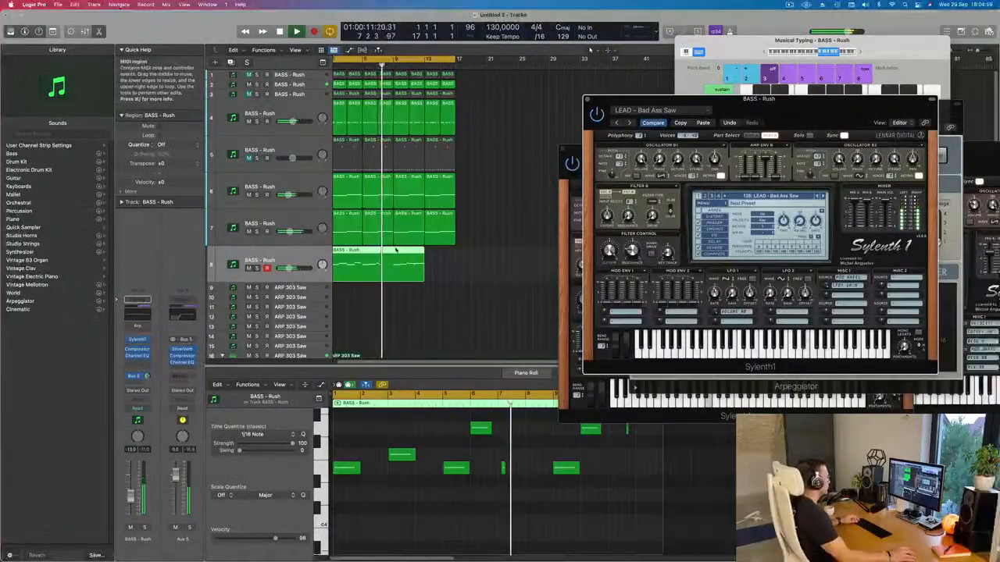
Split track 8's recorded region at bar 9, splitting the overlapping notes, and delete the part before it.
double_click(392, 253, "super")
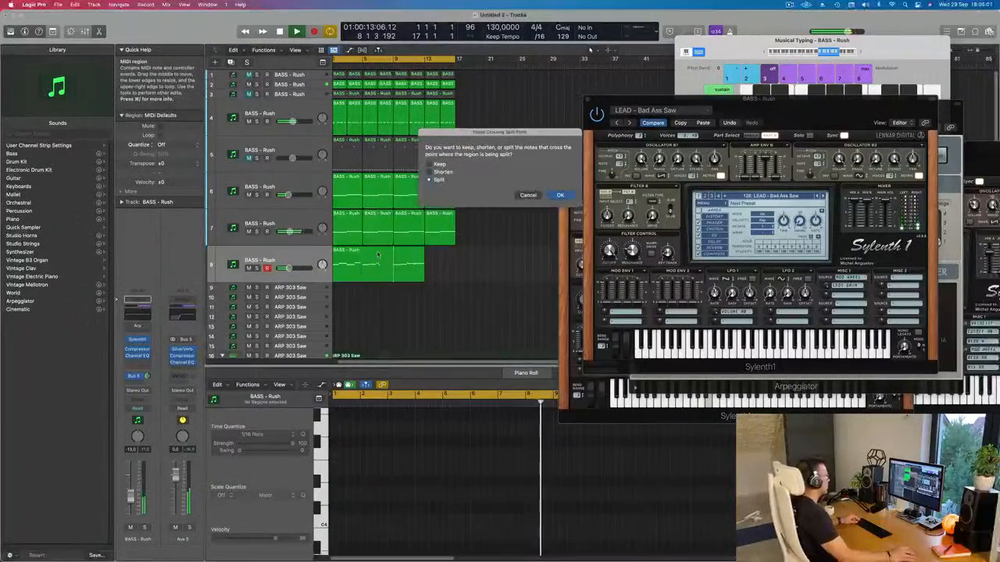
key("Return")
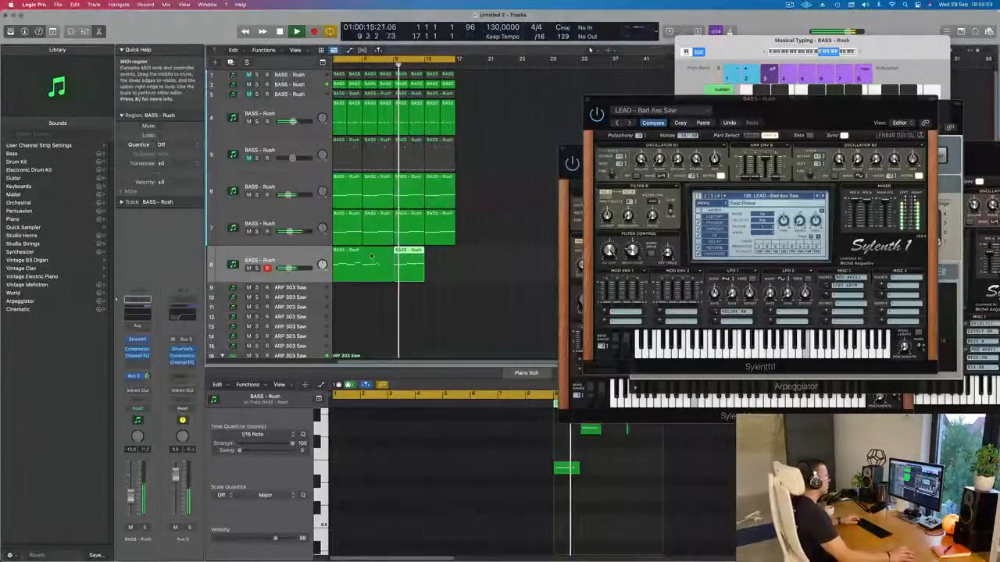
left_click(370, 255)
key("Delete")
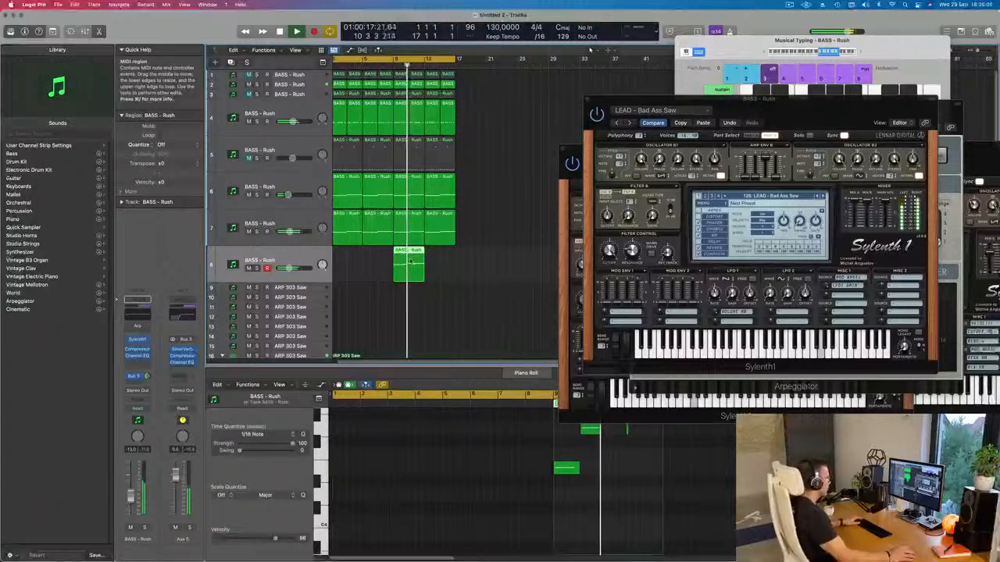
Move track 8's remaining region to bar 1 and play it from the start.
scroll(583, 482, "right", 3)
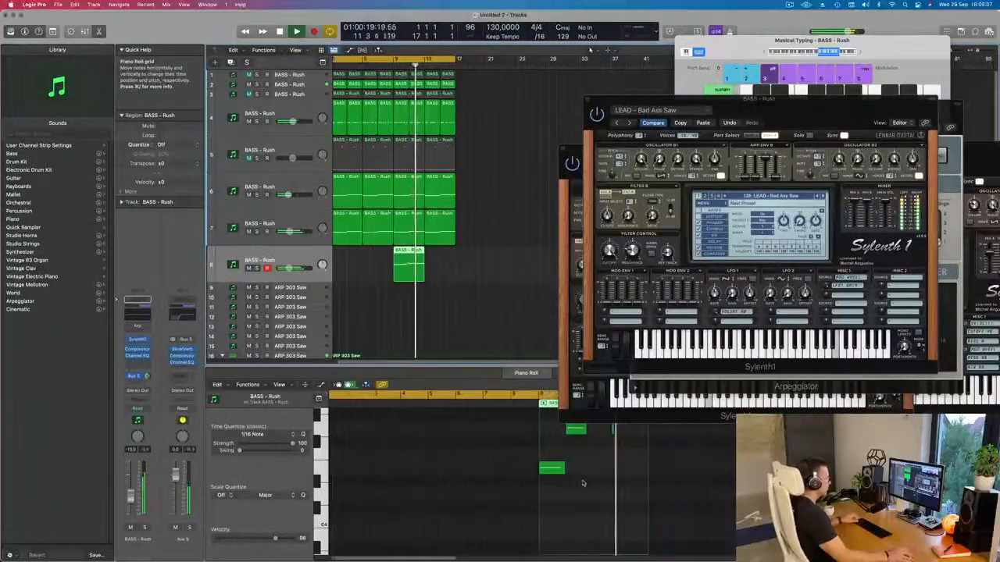
left_click_drag(409, 267, 349, 270)
key("Return")
scroll(390, 278, "down", 2)
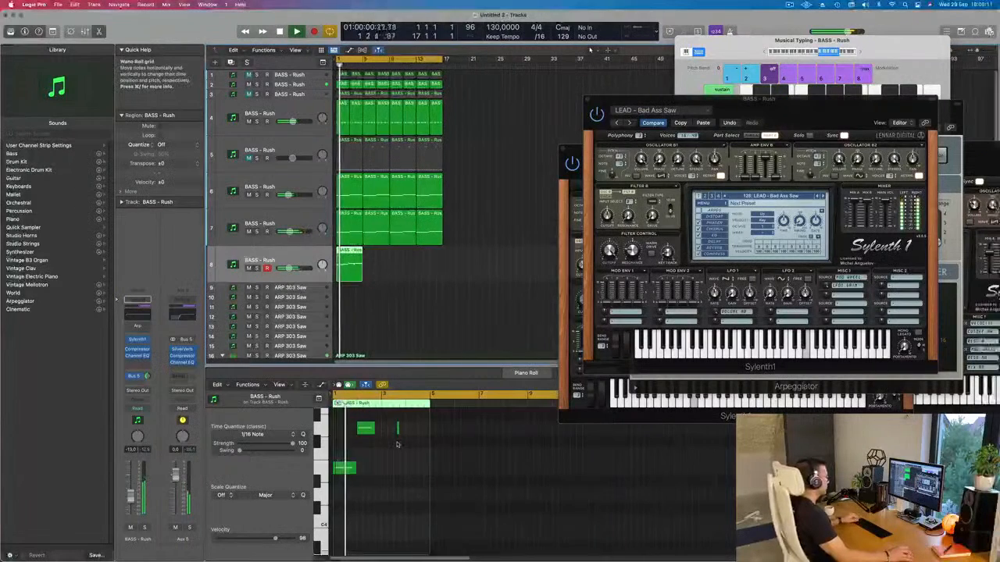
scroll(398, 446, "up", 3)
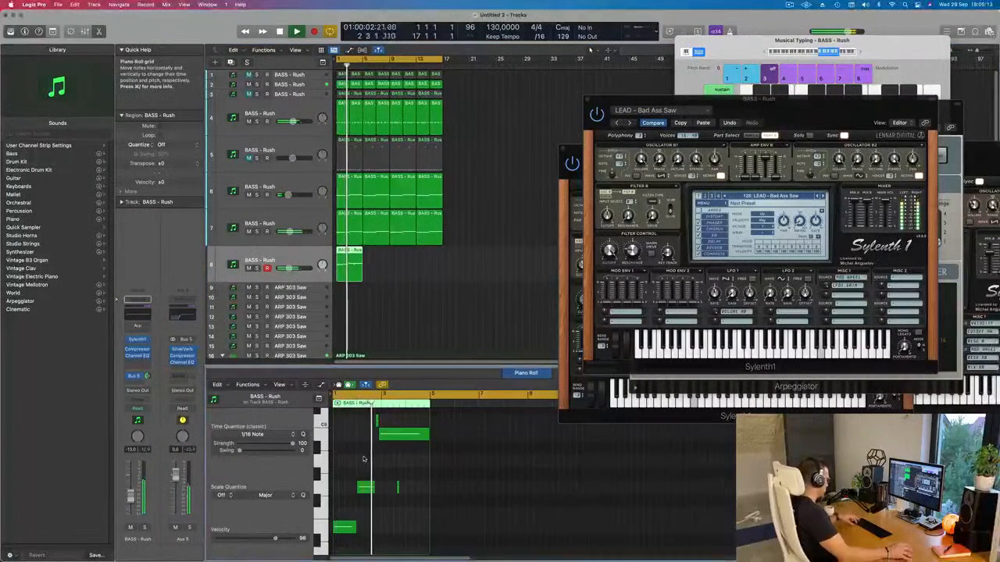
Select all notes in track 8's region and transpose them down one octave.
key("super+a")
key("Delete")
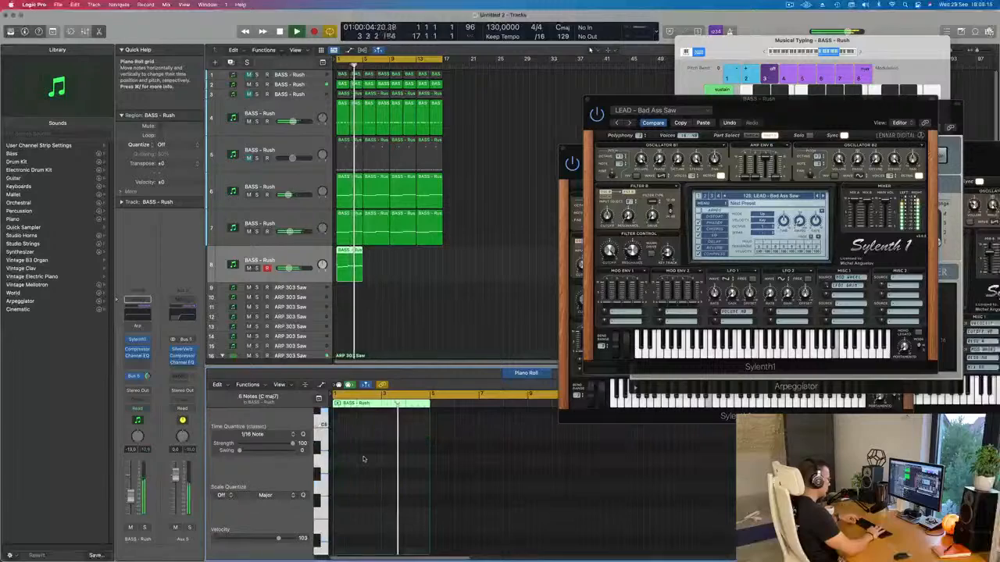
scroll(367, 458, "down", 4)
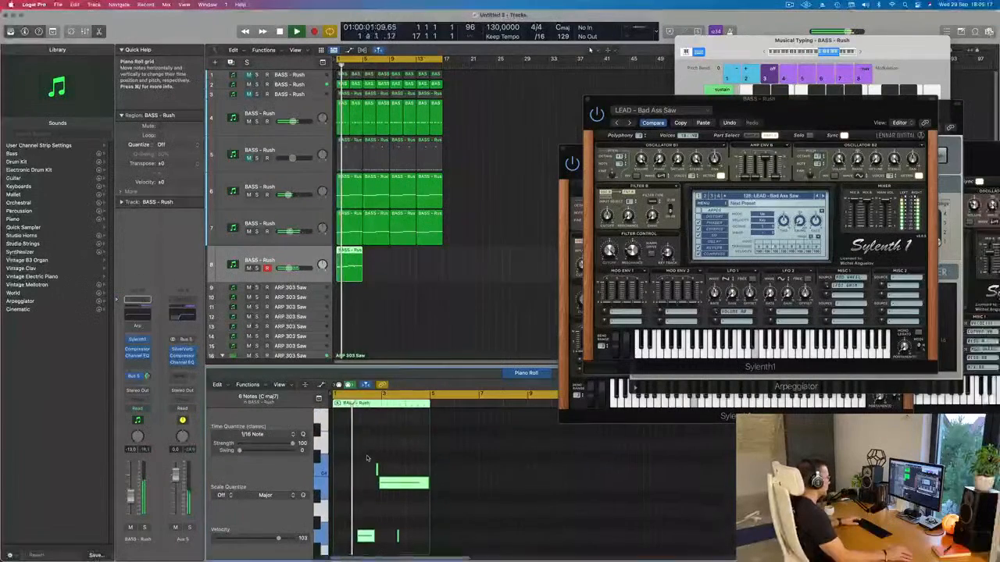
Delete the stray short low note in bar 3 of track 8's region.
left_click(401, 515)
left_click(396, 539)
key("Delete")
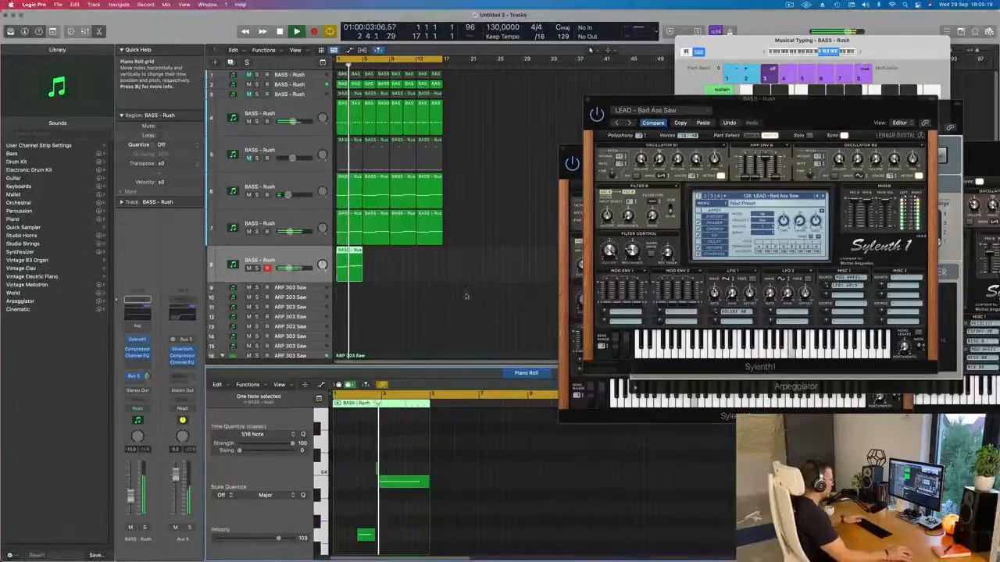
Change track 8's Sylenth1 preset to BASS - Wippenberg during playback and raise the channel volume to about -11 dB.
scroll(401, 282, "up", 2)
key("space")
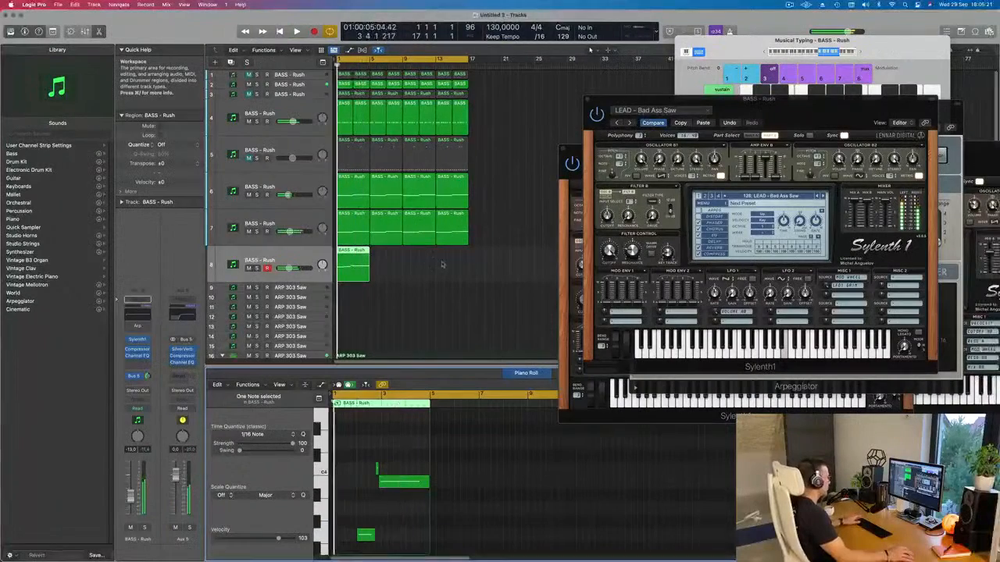
left_click_drag(812, 118, 669, 185)
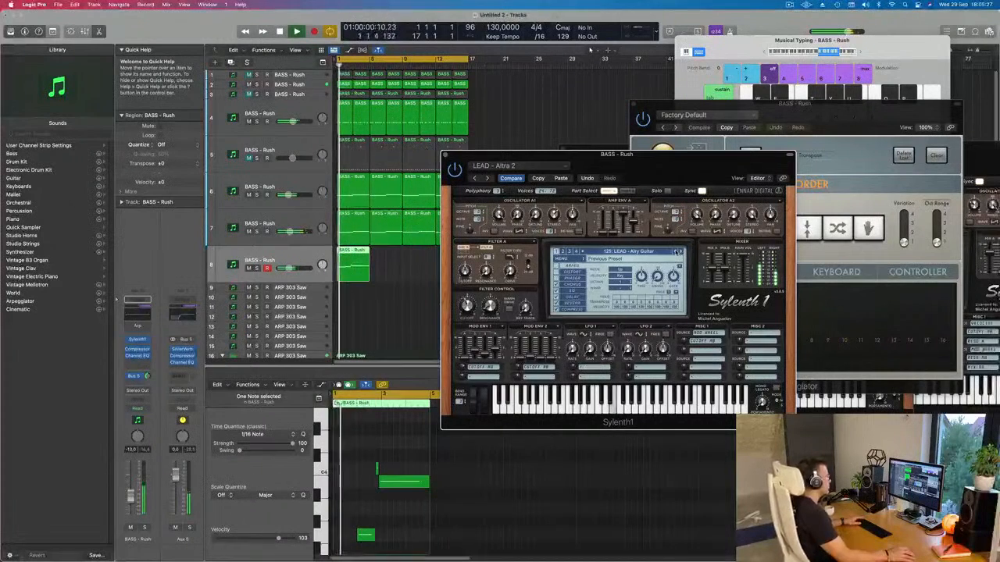
left_click(677, 252)
key("space")
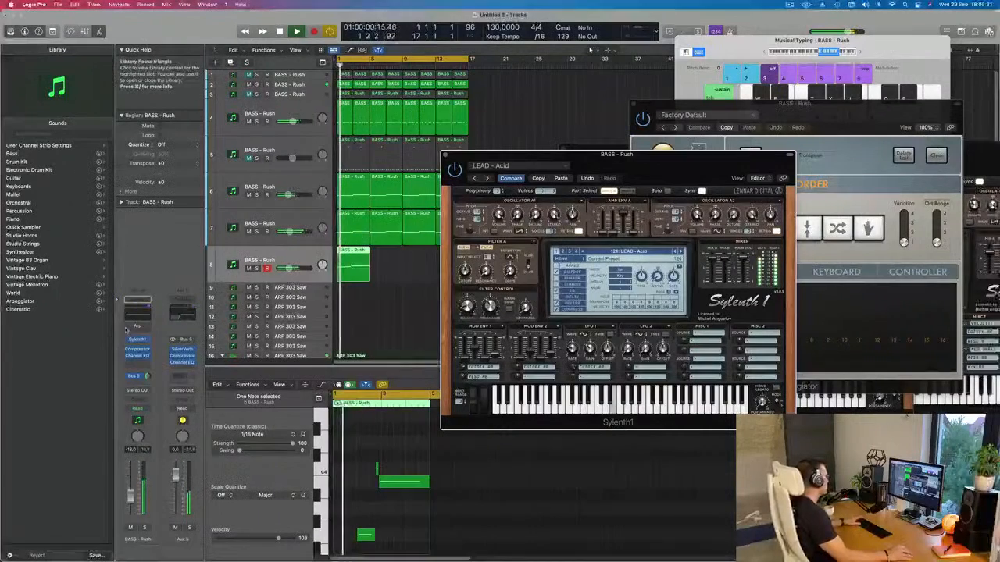
left_click(132, 327)
left_click(126, 328)
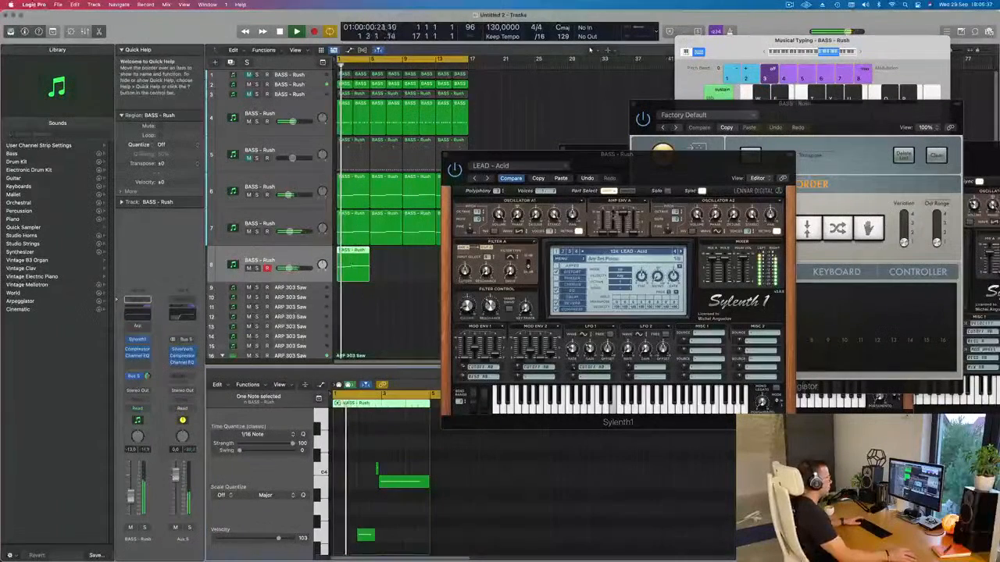
left_click(522, 181)
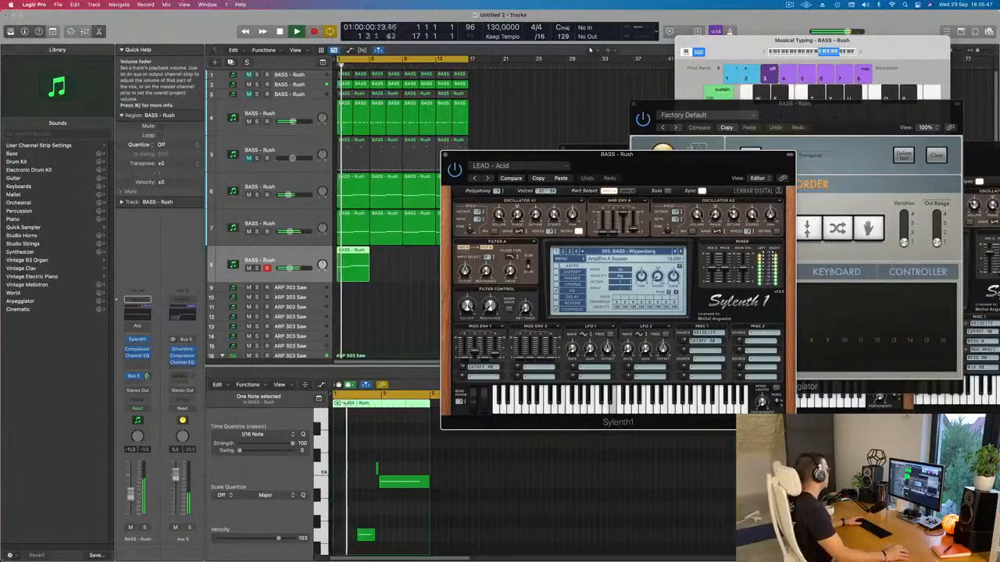
Move the low-shelf band in track 8's Channel EQ to 114 Hz and close the EQ.
left_click(138, 356)
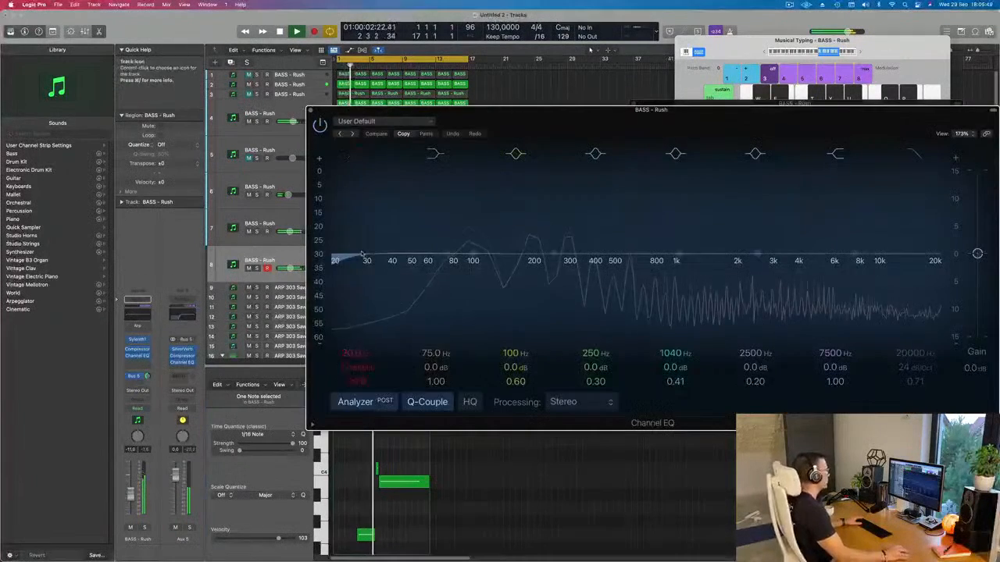
left_click_drag(441, 257, 474, 256)
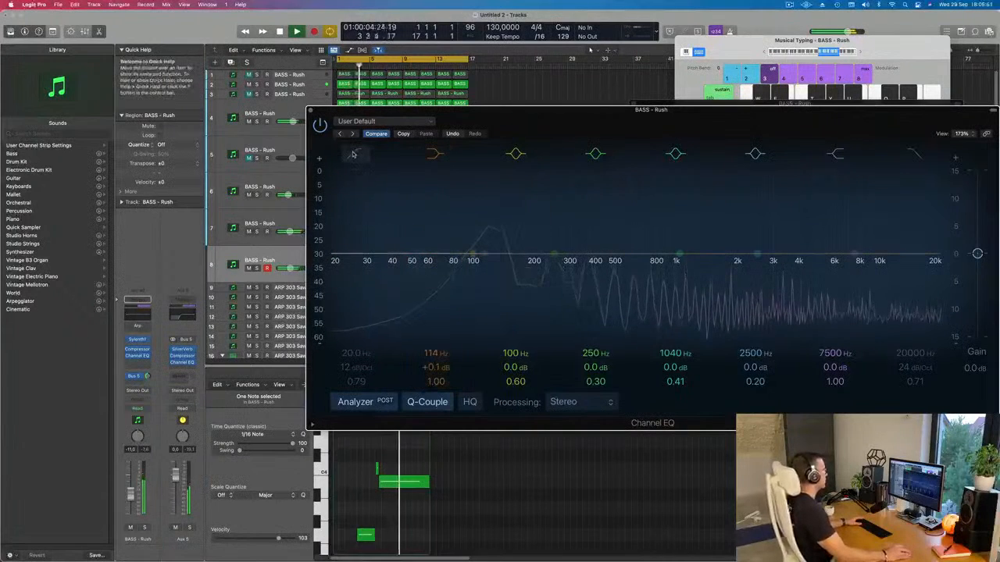
mouse_move(346, 238)
left_mouse_down()
mouse_move(480, 240)
mouse_move(616, 211)
left_mouse_up()
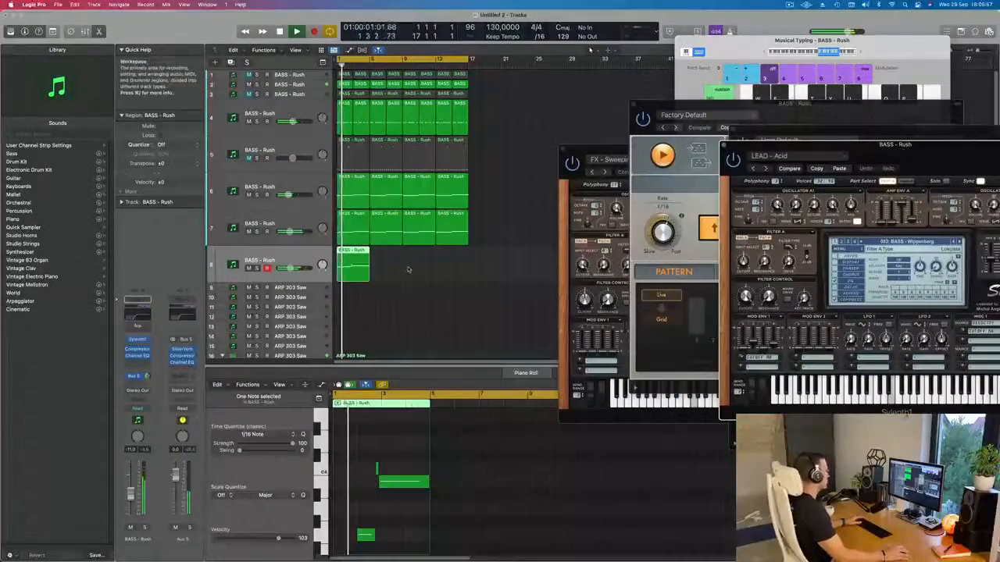
Repeat track 8's four-bar region back to back so the copies fill the track up to bar 17.
left_click(355, 265)
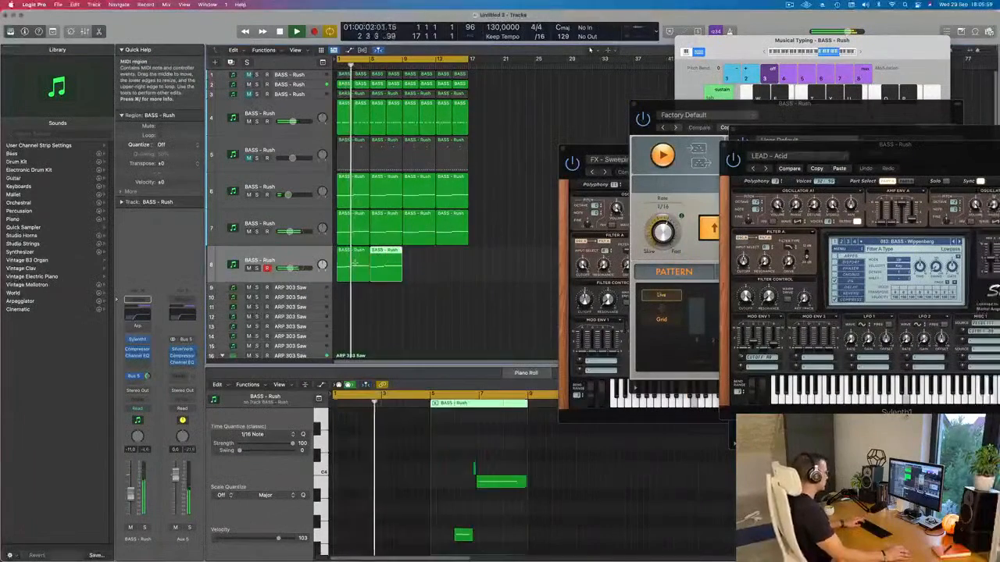
scroll(381, 271, "left", 2)
scroll(375, 273, "down", 3)
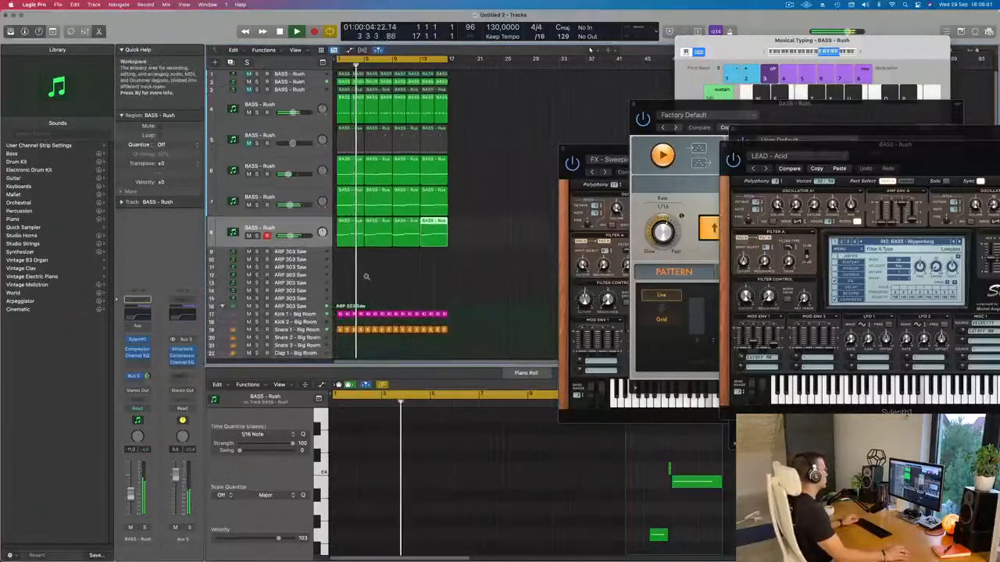
left_click(388, 265)
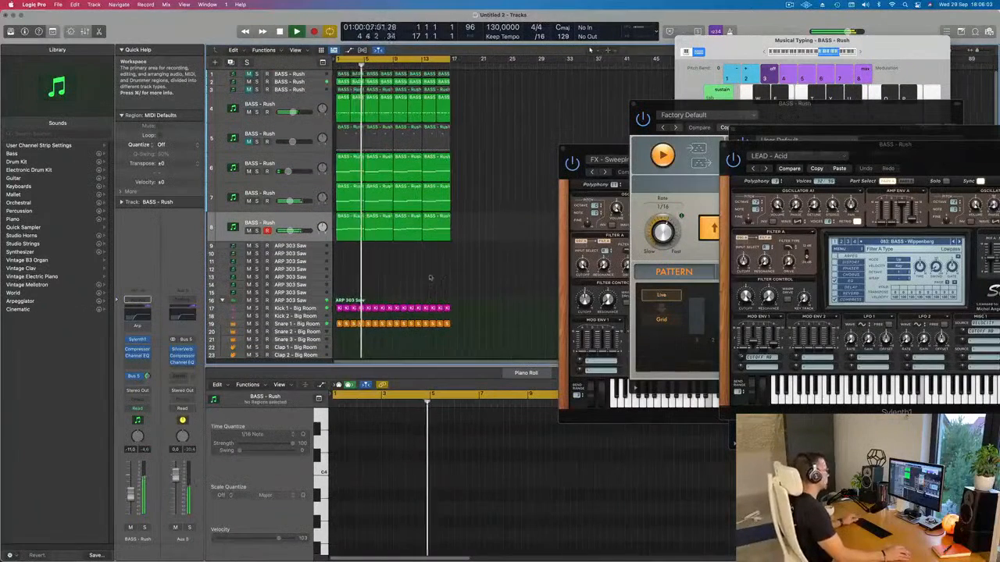
scroll(391, 268, "left", 2)
scroll(394, 270, "right", 1)
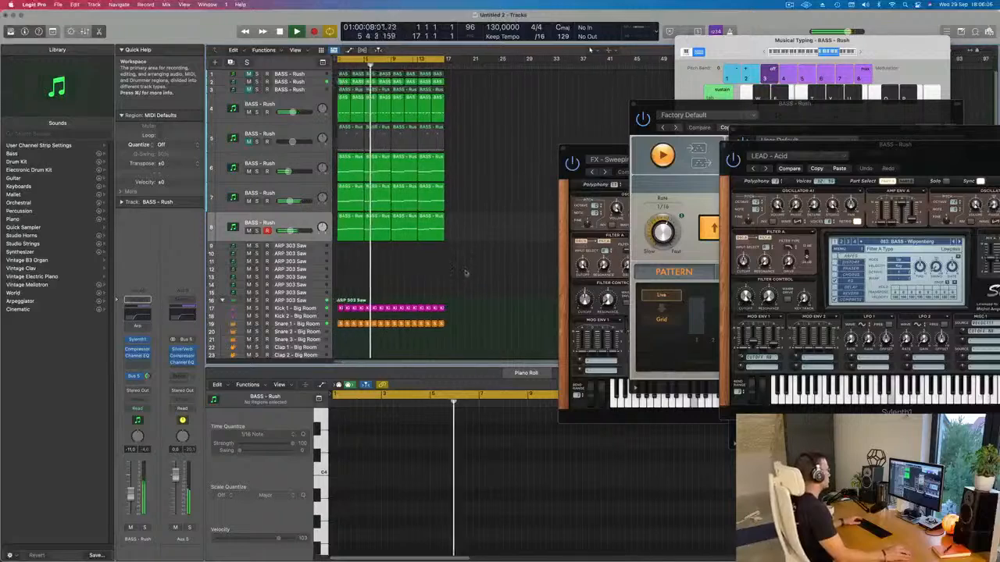
Shorten the long last note in track 8's first region by about half a bar.
left_click(378, 227)
scroll(519, 469, "right", 4)
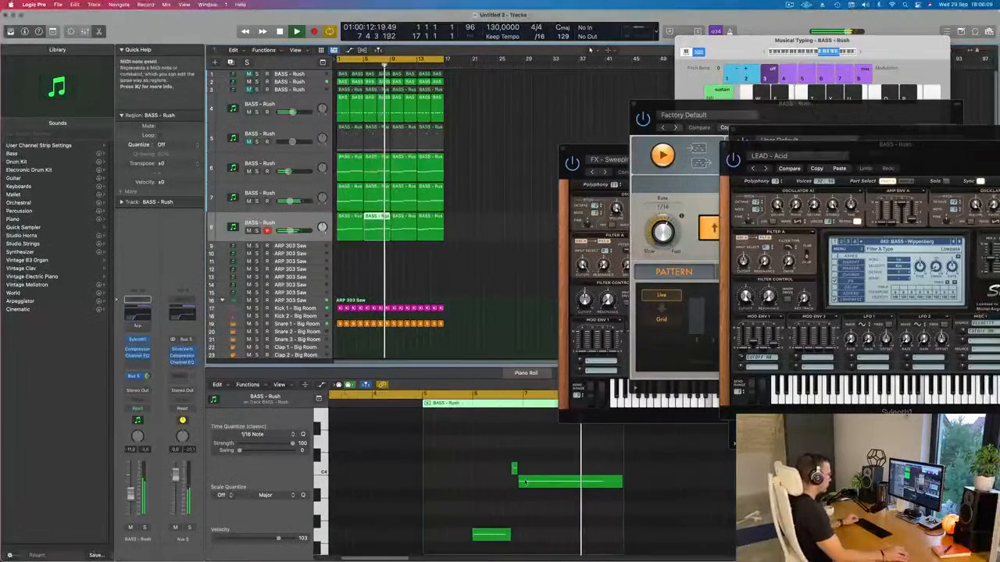
scroll(526, 482, "down", 2)
key("space")
key("space")
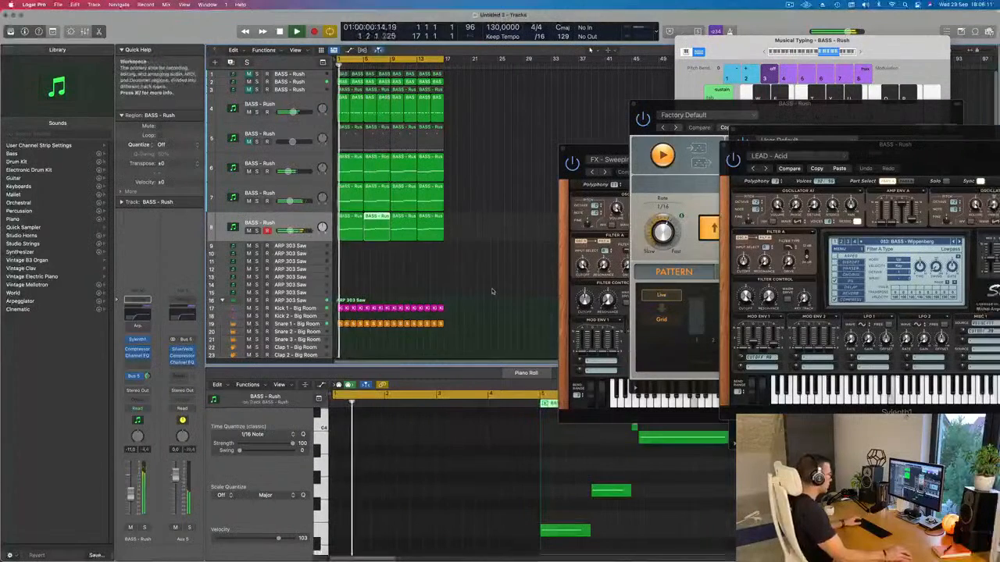
left_click(351, 228)
key("space")
key("space")
left_click(535, 439)
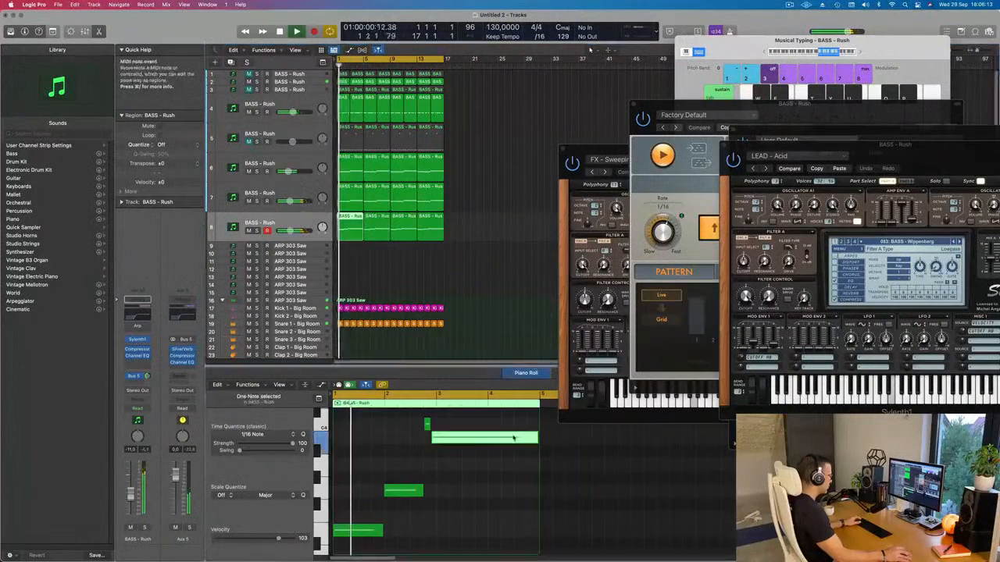
left_click_drag(537, 439, 513, 439)
Copy the bar 2 note into the freed space in bar 4 and trim it to the end of the region.
left_click_drag(405, 491, 534, 493)
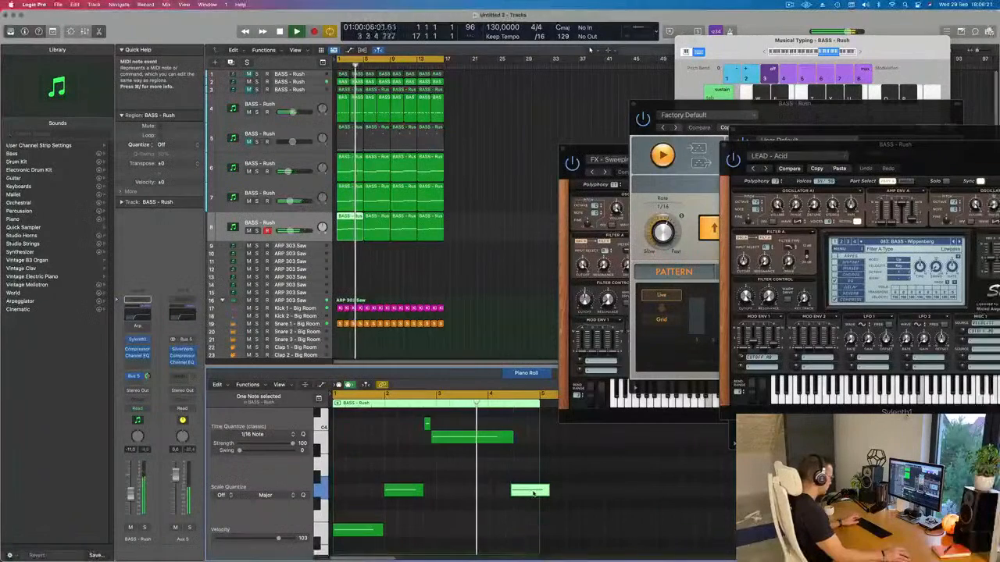
key("space")
left_click_drag(550, 494, 537, 494)
scroll(440, 482, "down", 2)
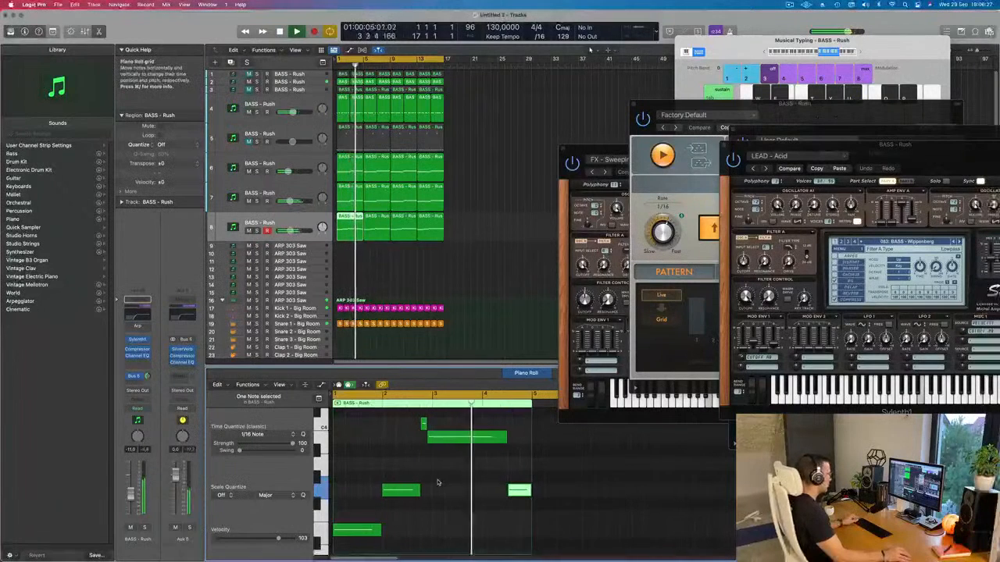
scroll(392, 469, "down", 1)
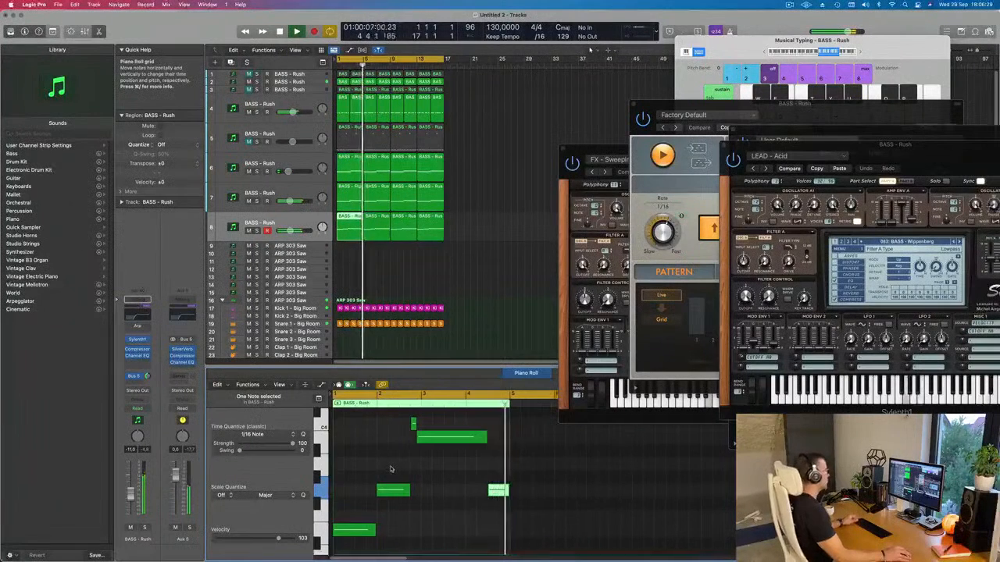
Compare the mix with track 7 muted and unmuted, and inspect track 7's Sylenth1 sound during playback from the start.
left_click(248, 201)
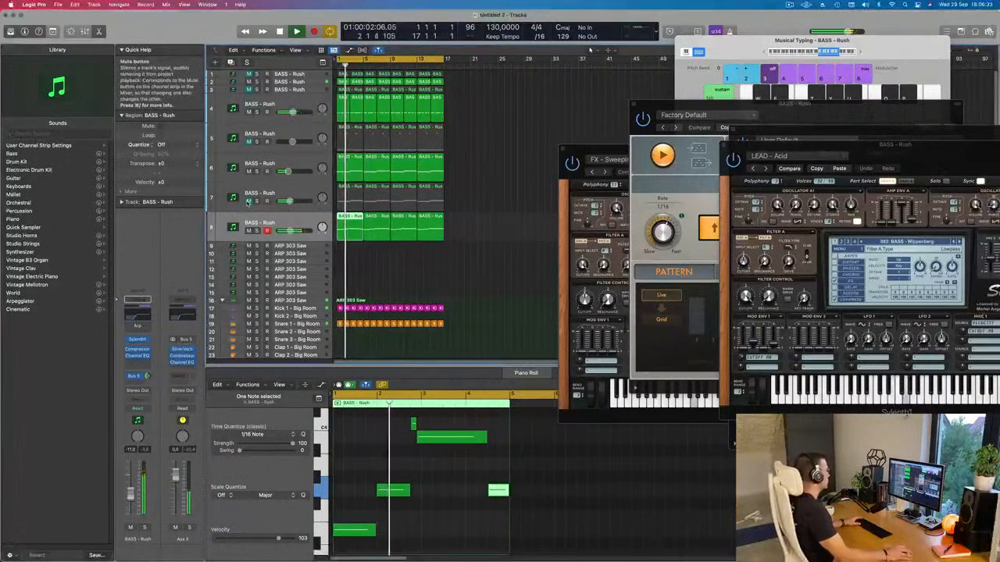
left_click(248, 201)
left_click(234, 201)
key("Return")
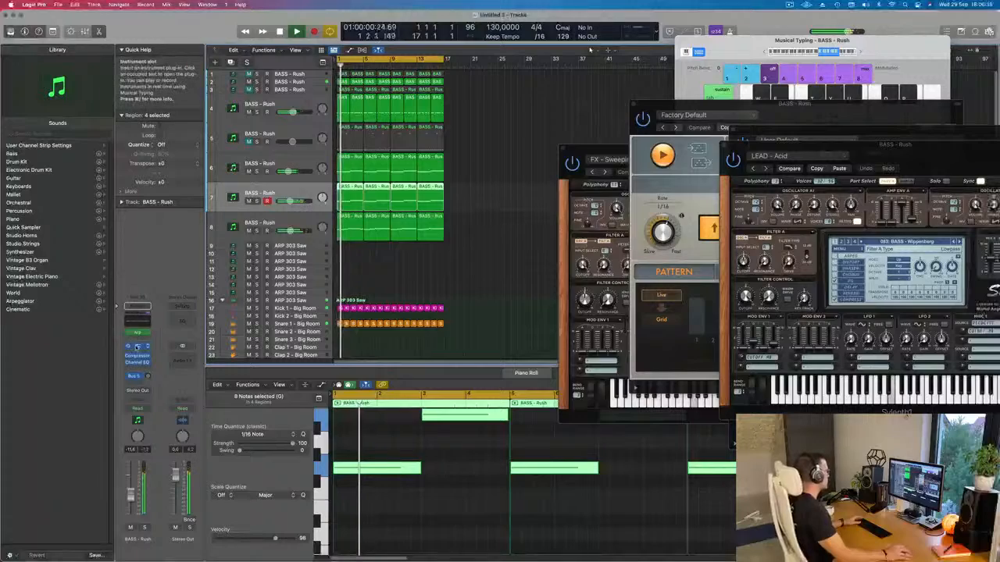
left_click(136, 346)
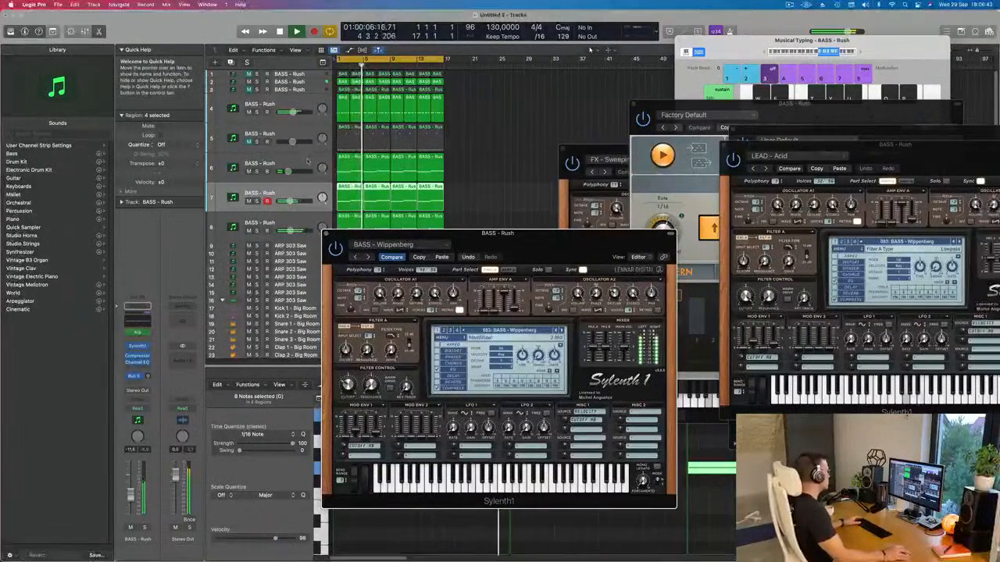
left_click(326, 233)
scroll(306, 198, "up", 1)
scroll(306, 199, "down", 1)
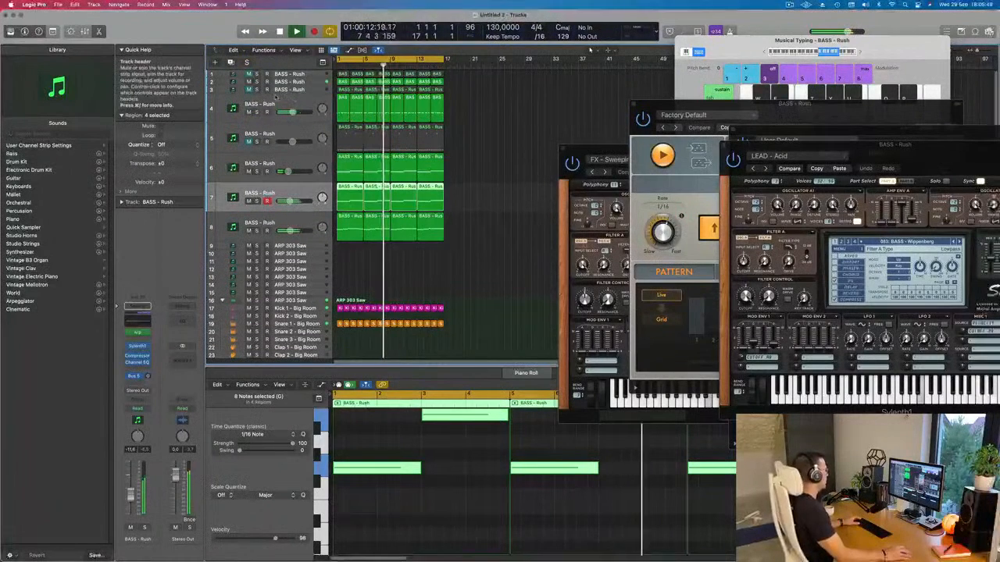
Audition track 2 in solo, release the solo, and select the track to check its notes while replaying the mix.
left_click(257, 82)
left_click(256, 83)
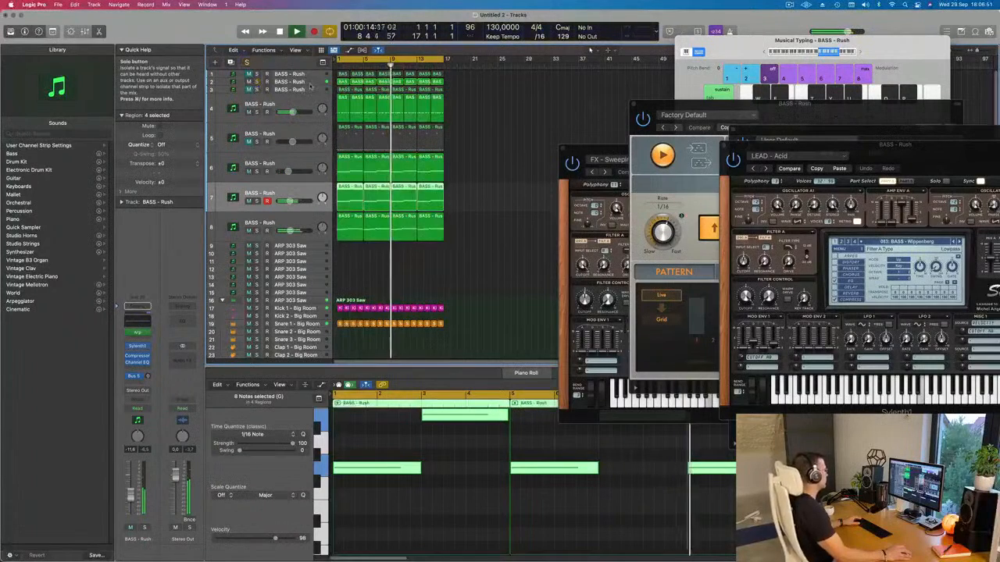
left_click(287, 82)
key("space")
key("space")
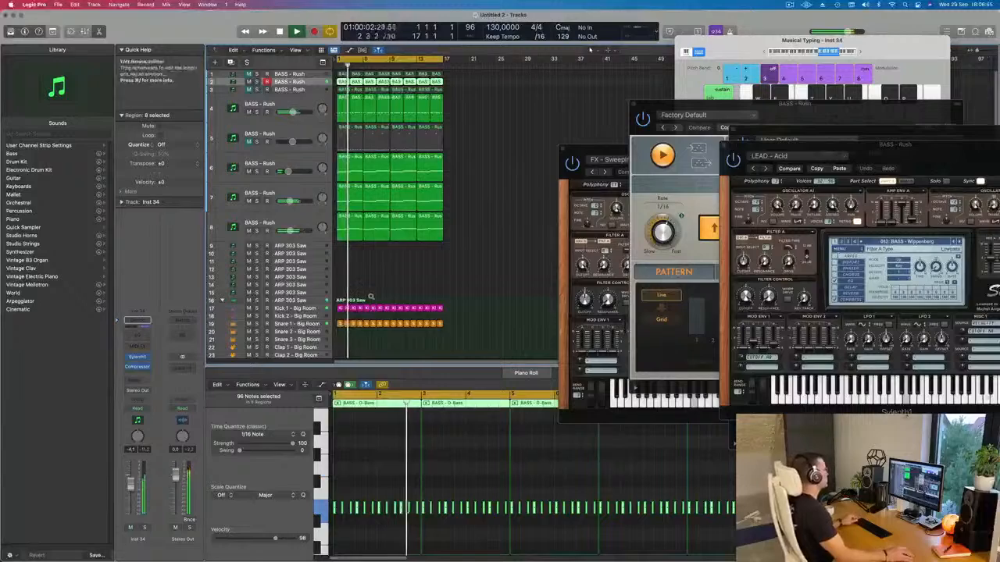
scroll(370, 299, "right", 2)
scroll(358, 253, "down", 2)
Duplicate track 8 with its channel settings as a new track and open the new track's Sylenth1.
left_click(295, 222)
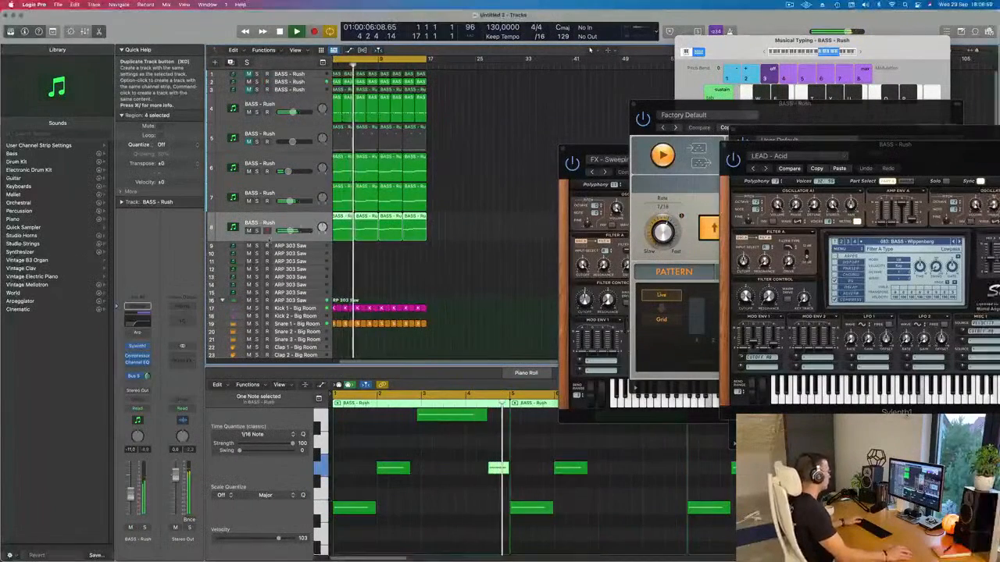
left_click(231, 62)
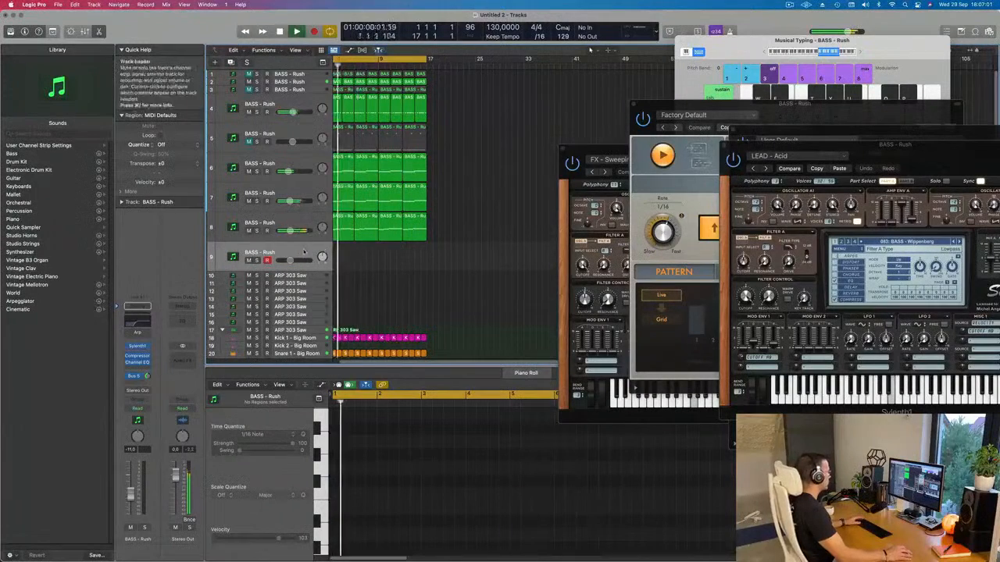
left_click(137, 346)
left_click_drag(558, 123, 540, 123)
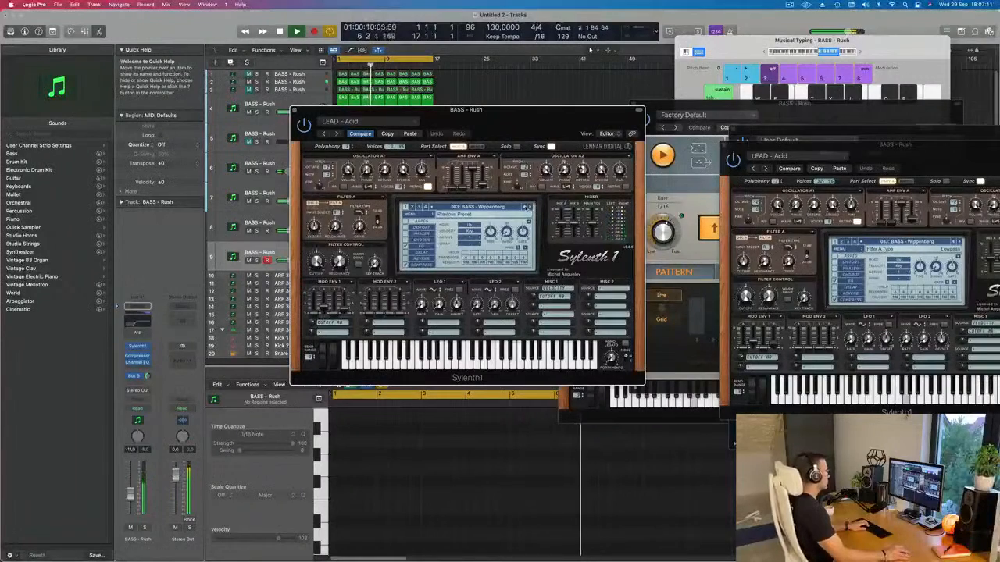
Try several Sylenth1 presets on track 9, starting with the basses, and settle on LEAD - Bad Ass Saw.
left_click(526, 207)
left_click(526, 207)
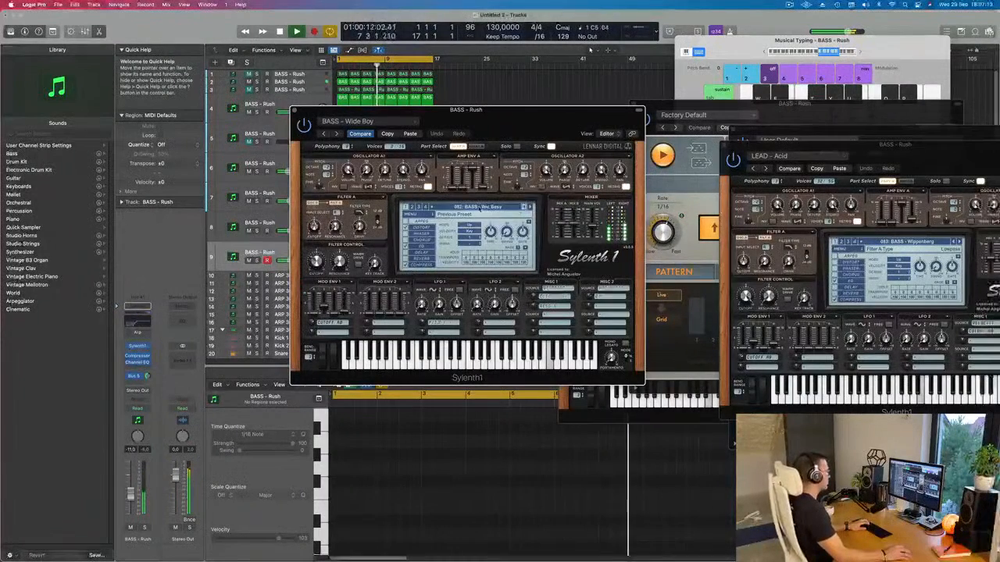
left_click(480, 207)
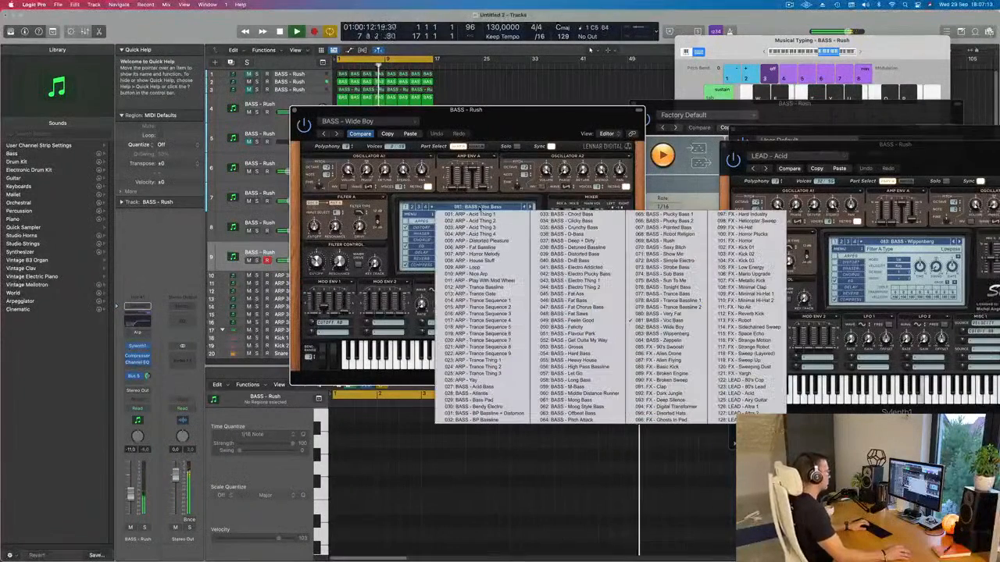
left_click(755, 400)
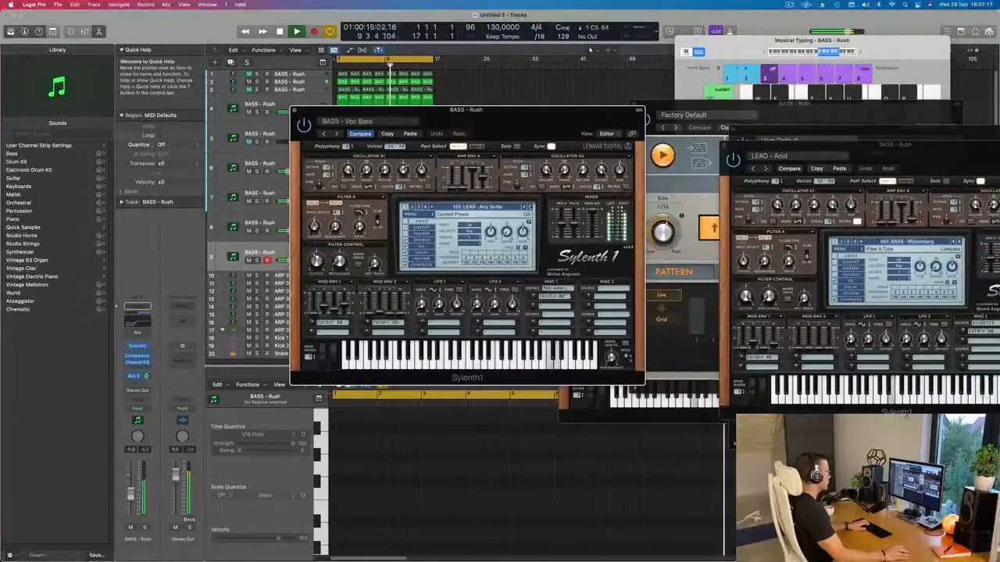
left_click(531, 208)
left_click(530, 207)
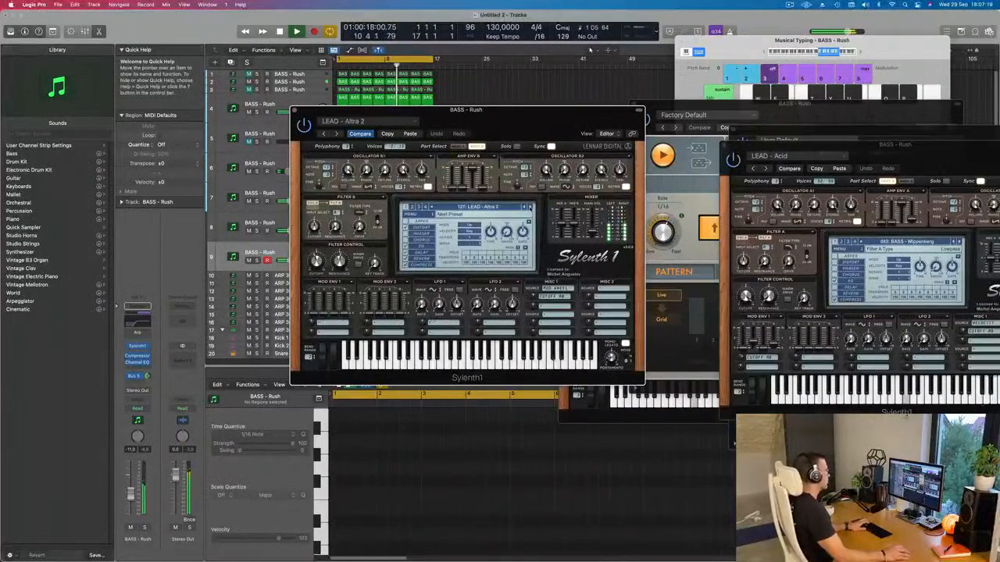
left_click(530, 208)
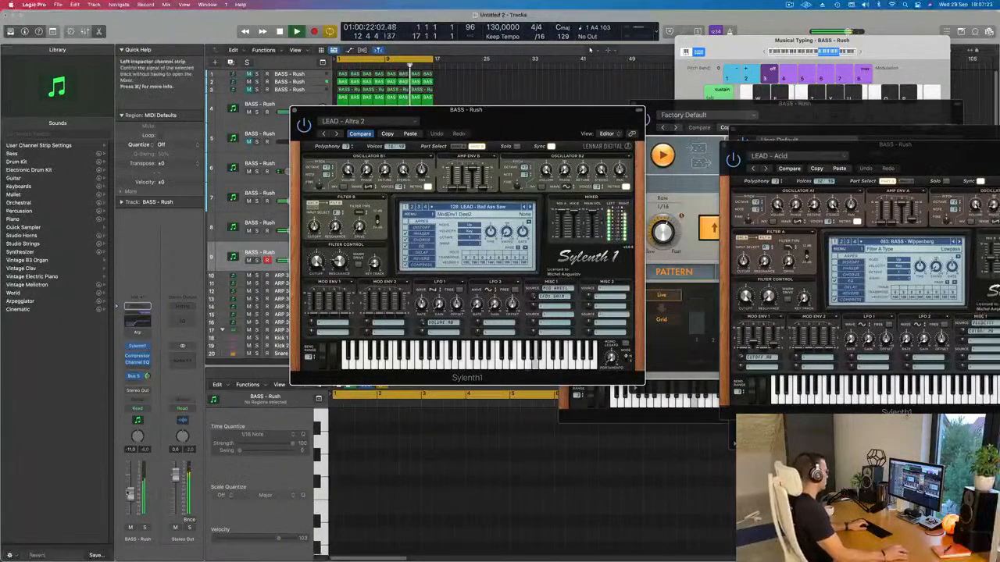
Set track 9's volume to about -13.6 dB, record a lead melody over the first four bars, and replay it.
left_click(132, 504)
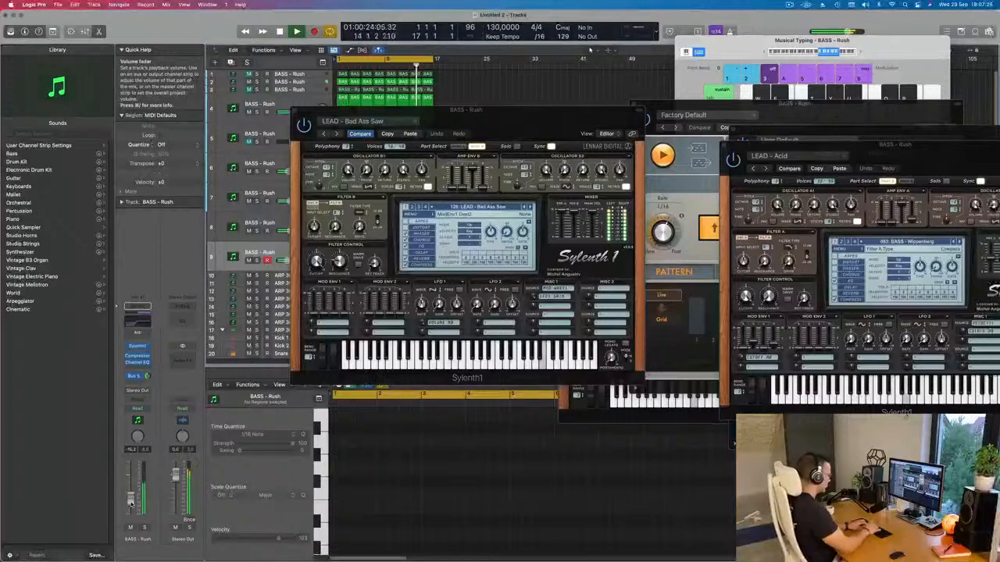
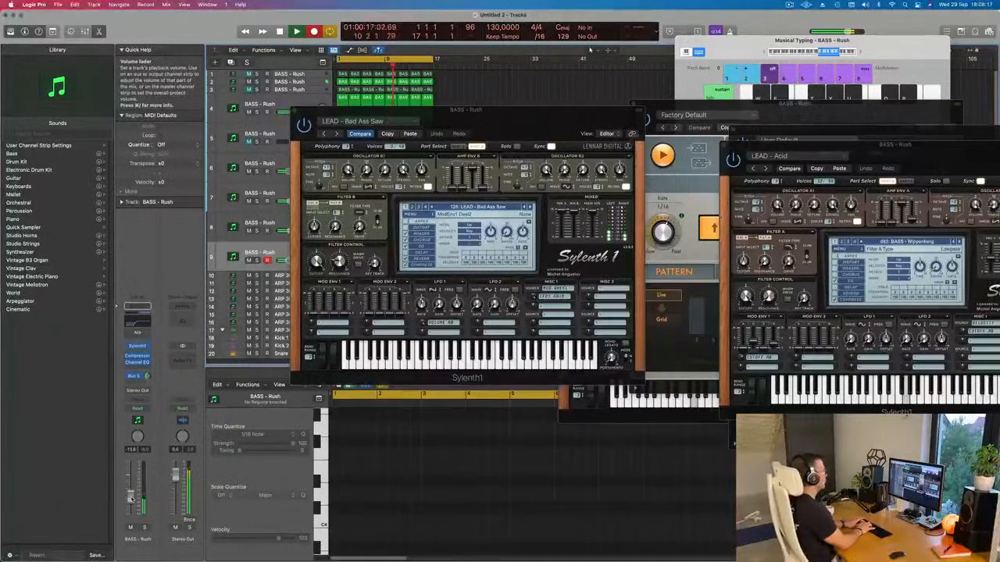
key("space")
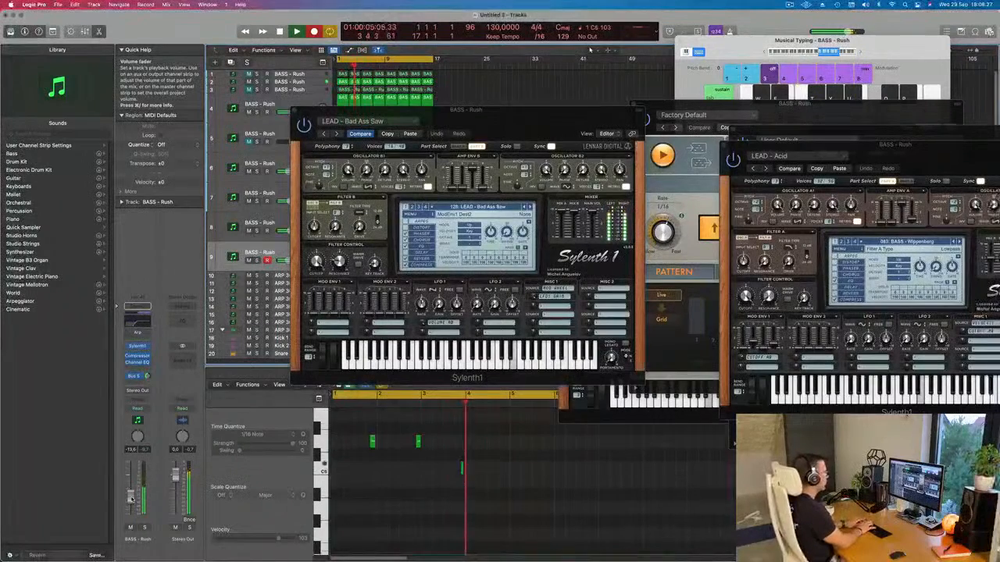
key("space")
key("space")
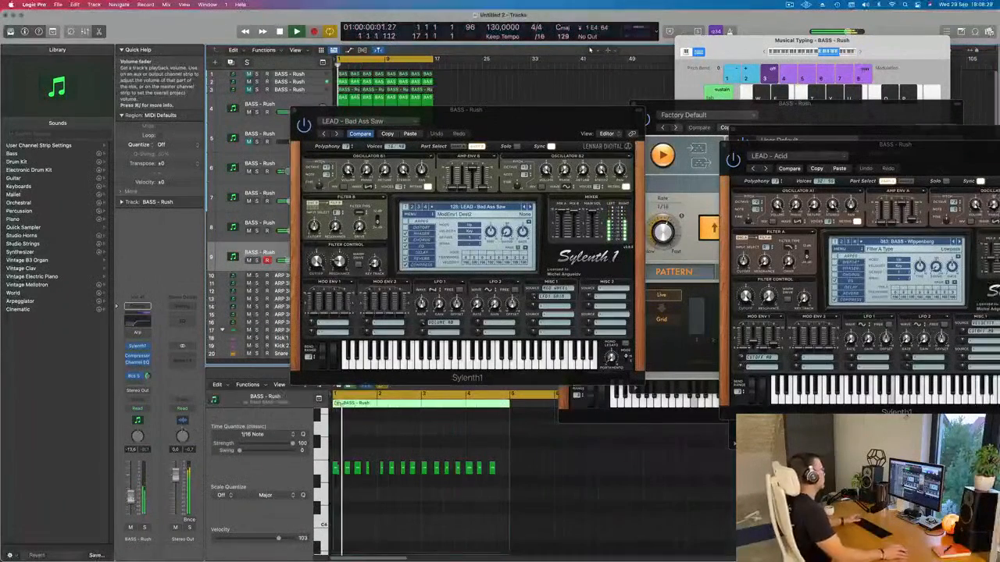
Move the Sylenth1 window clear of the arrangement and examine the recorded track 9 notes in the Piano Roll.
left_click_drag(531, 121, 978, 96)
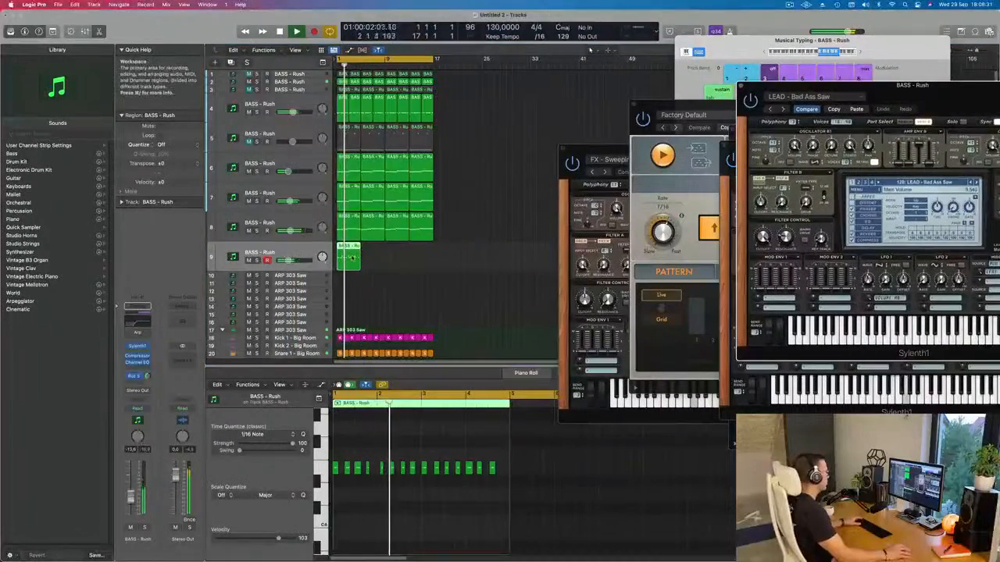
scroll(453, 456, "up", 5)
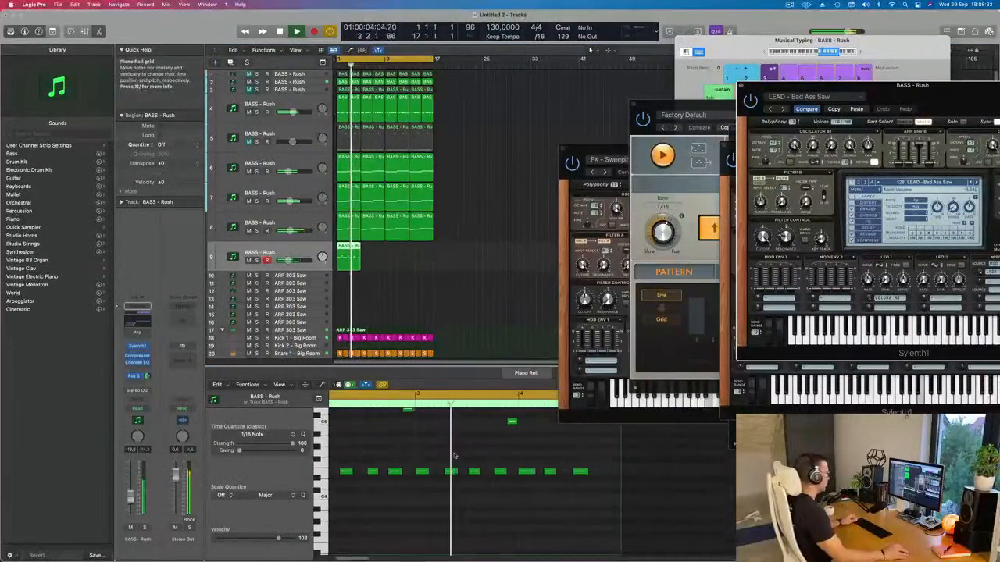
scroll(469, 457, "down", 3)
scroll(470, 453, "up", 2)
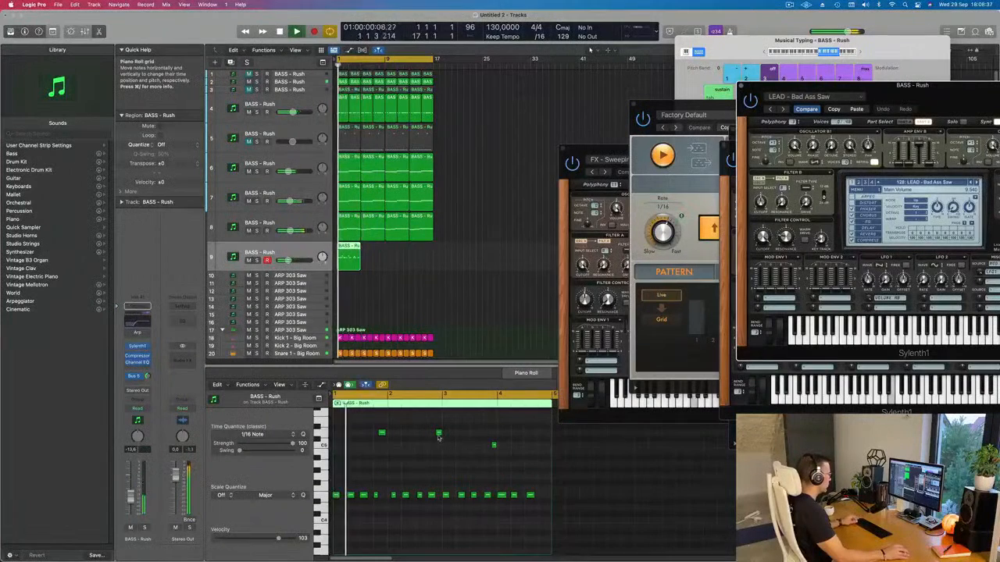
left_click(438, 433)
left_click_drag(438, 433, 450, 434)
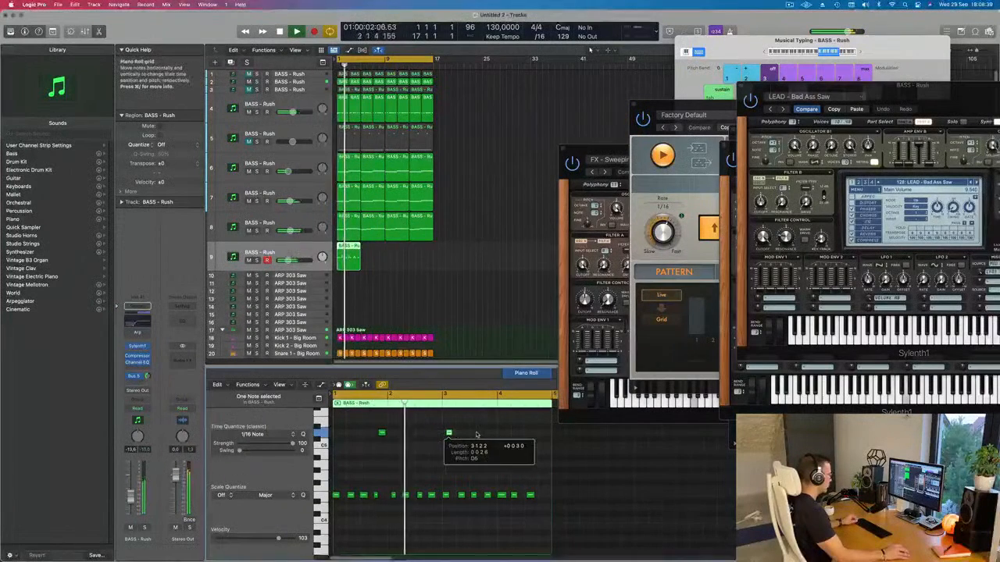
key("super+z")
Quantize all notes of the track 9 melody to 1/16 notes and replay from the start.
key("super+a")
key("q")
key("space")
key("space")
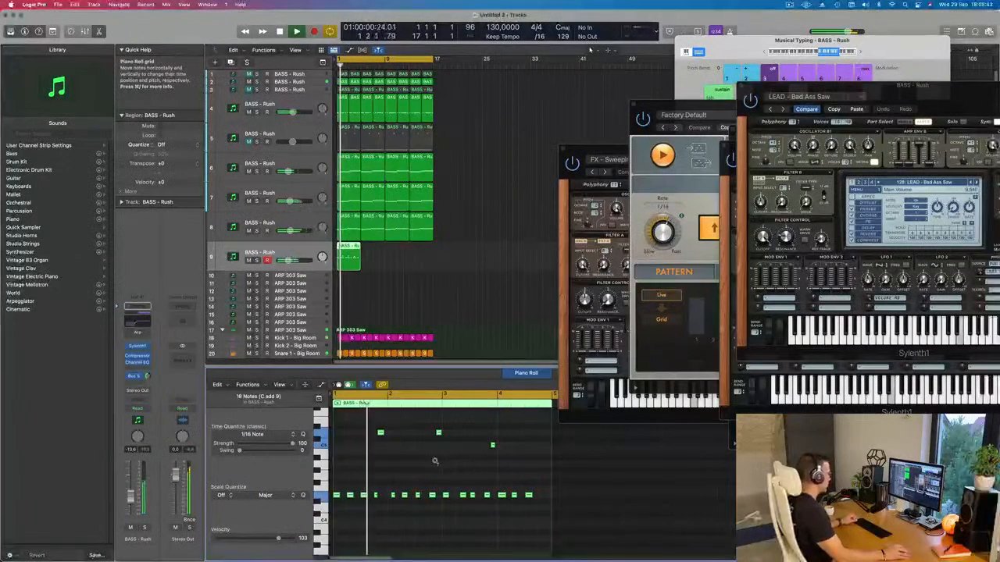
Move the first high note of the track 9 melody slightly later and replay from the start.
key("space")
key("super+Right")
key("super+Right")
key("space")
key("space")
left_click(382, 488)
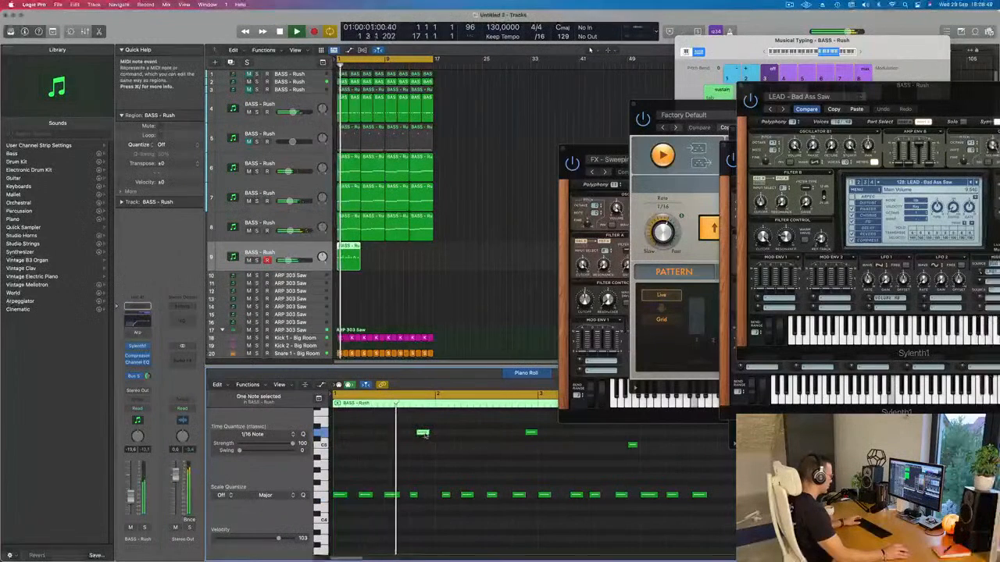
left_click_drag(422, 434, 428, 437)
key("Return")
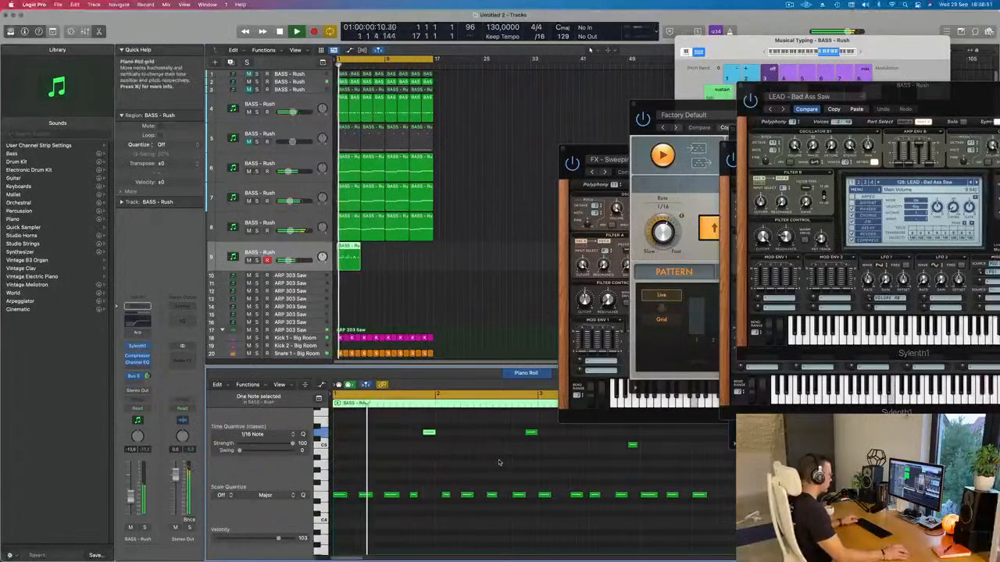
Move the fourth low note of the track 9 melody slightly later and listen to the whole phrase.
scroll(469, 465, "left", 1)
scroll(458, 466, "left", 2)
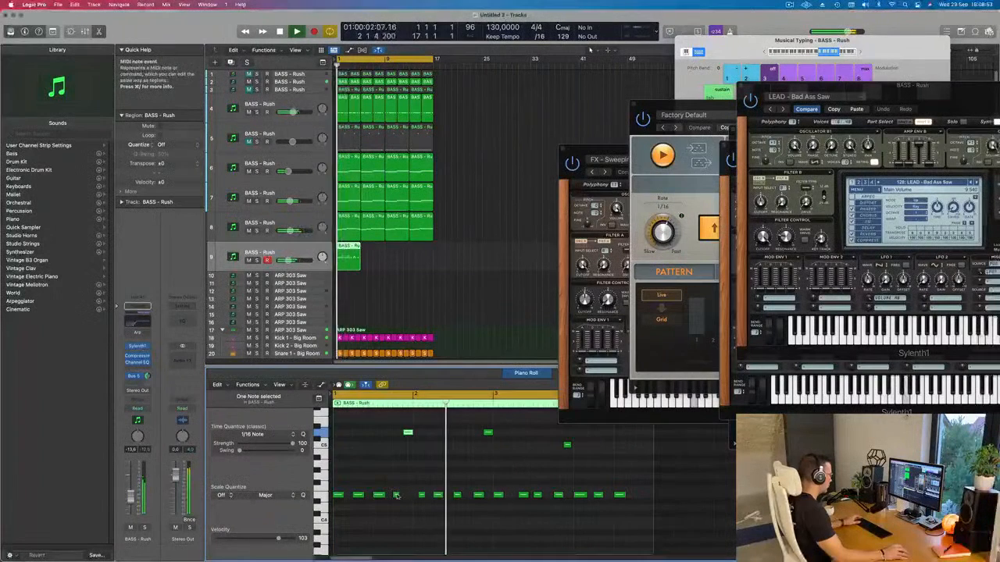
left_click_drag(396, 495, 398, 492)
key("space")
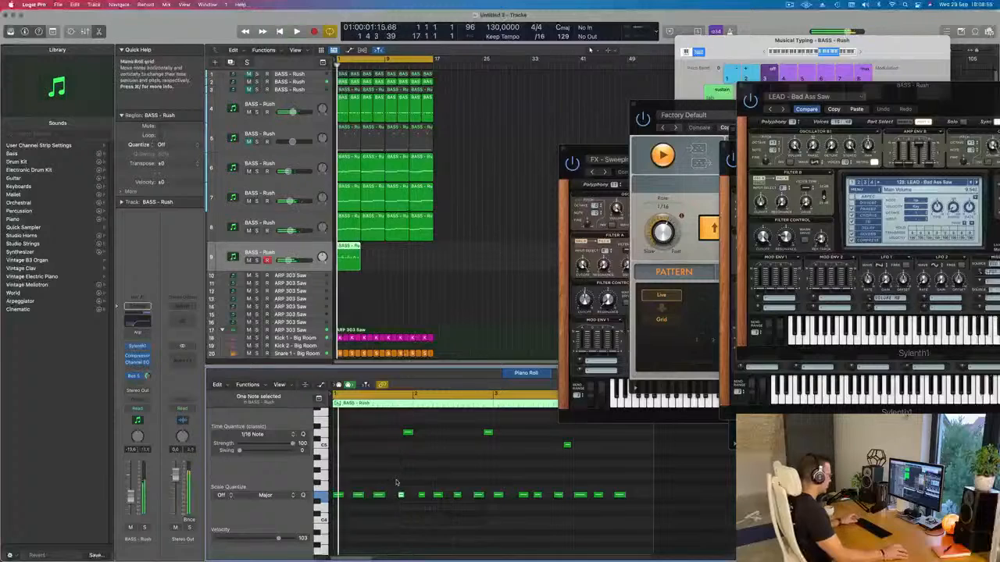
scroll(393, 478, "right", 2)
scroll(403, 478, "left", 2)
scroll(451, 478, "left", 2)
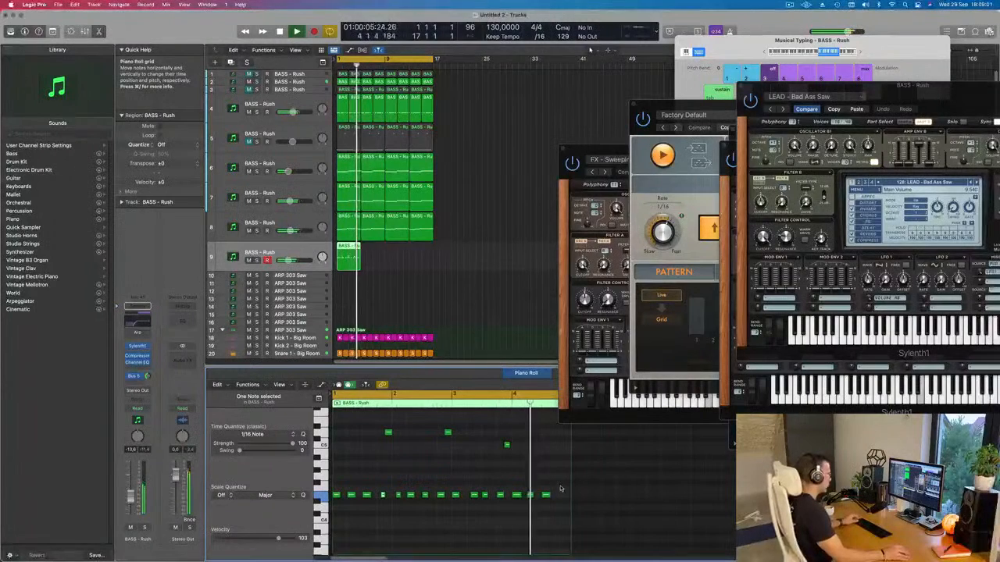
Copy the second high note of the track 9 melody to the end of the four-bar region at the same pitch.
key("space")
left_click(447, 433)
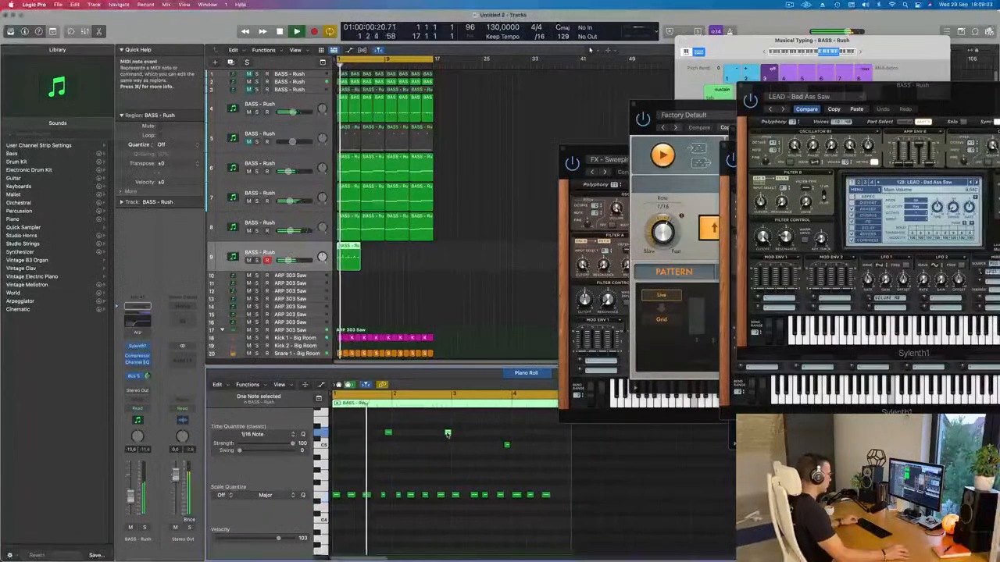
left_click_drag(449, 433, 567, 435)
key("super+Right")
key("space")
Repeat the track 9 region three times to fill the 16-bar cycle.
left_click_drag(367, 261, 347, 262)
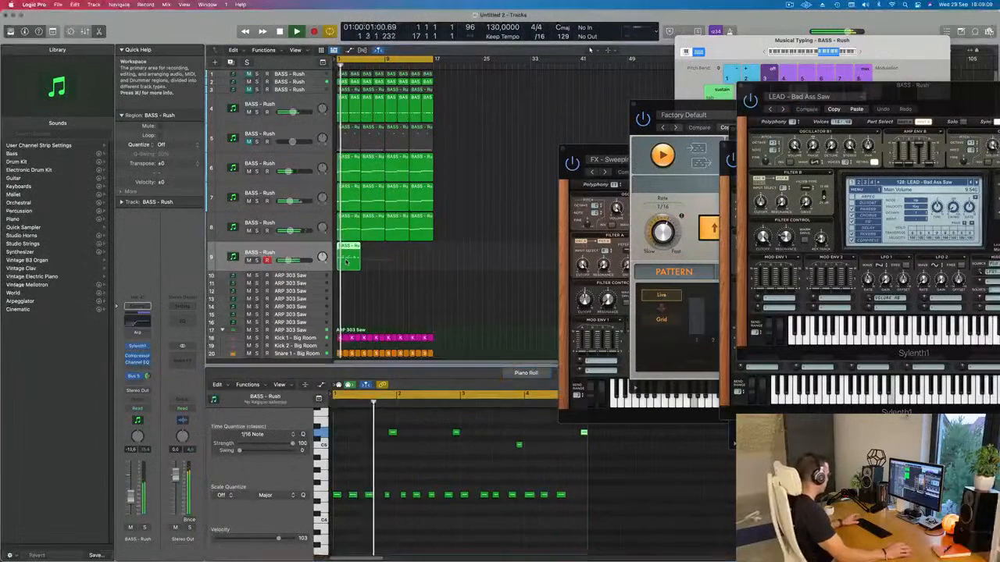
key("super+r")
key("super+r")
key("super+r")
key("shift+super+a")
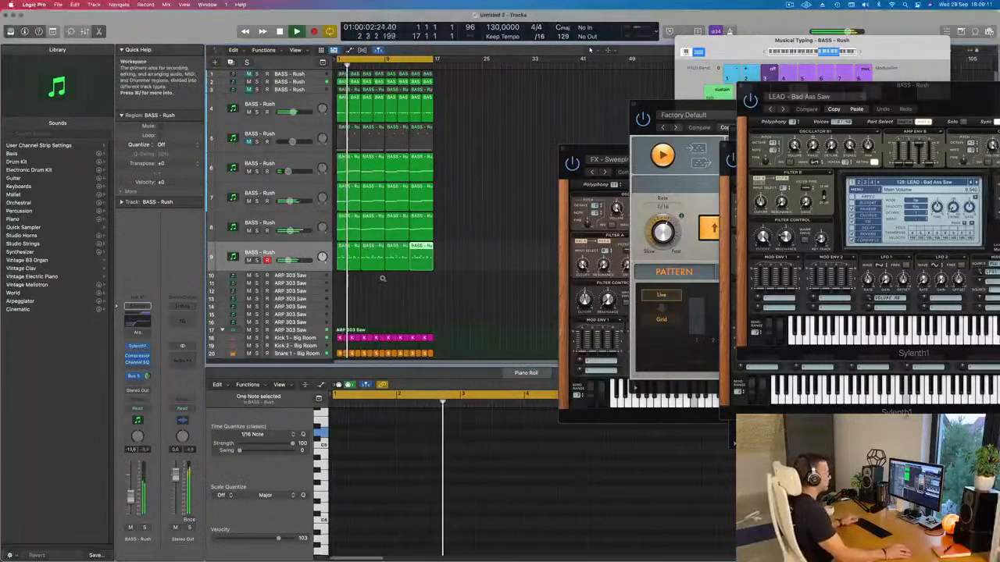
In track 9's Channel EQ, set the low cut to 274 Hz and the high shelf to +2.7 dB at 3300 Hz.
key("super+Left")
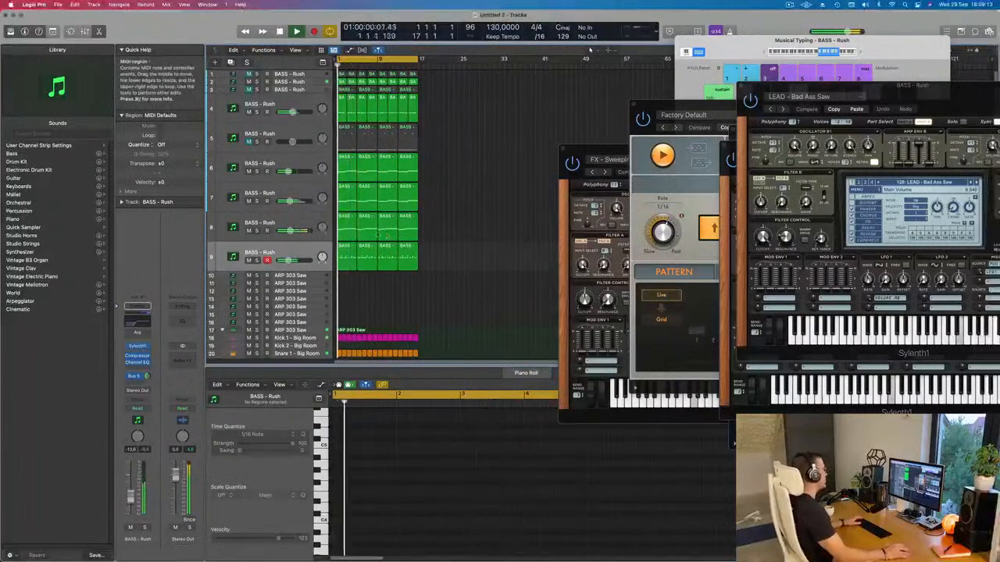
left_click(266, 256)
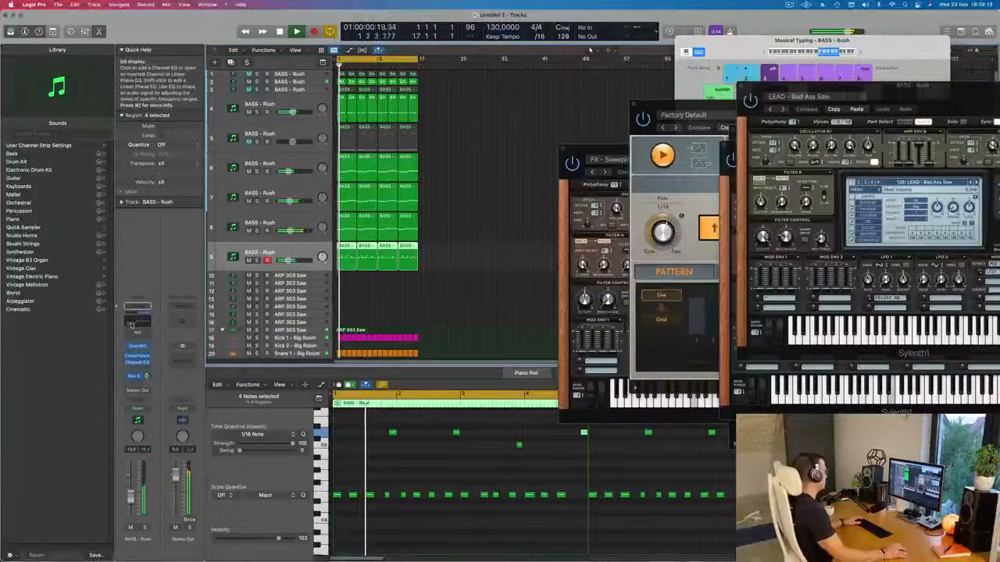
left_click(134, 322)
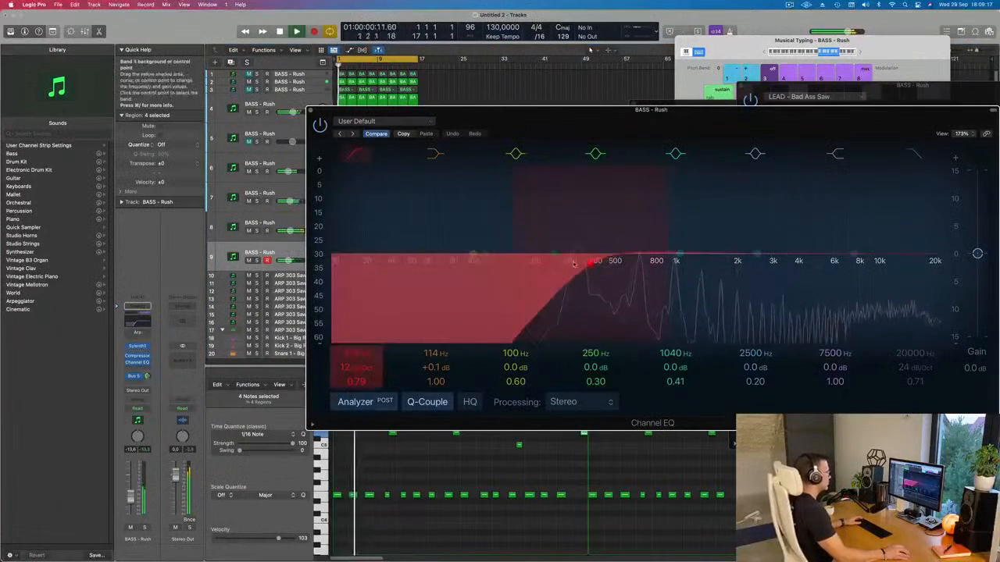
left_click_drag(851, 254, 779, 236)
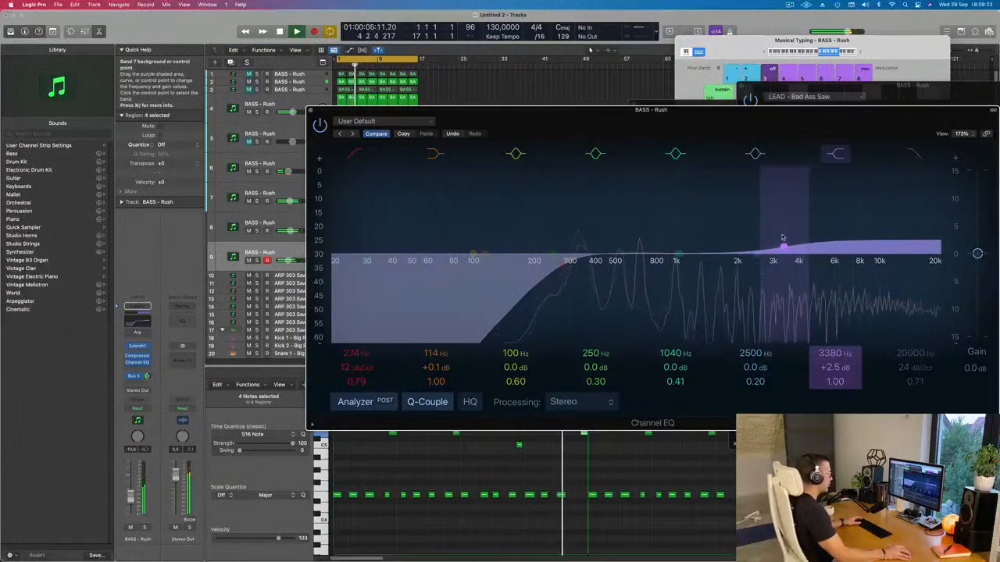
left_click_drag(569, 112, 522, 120)
key("Return")
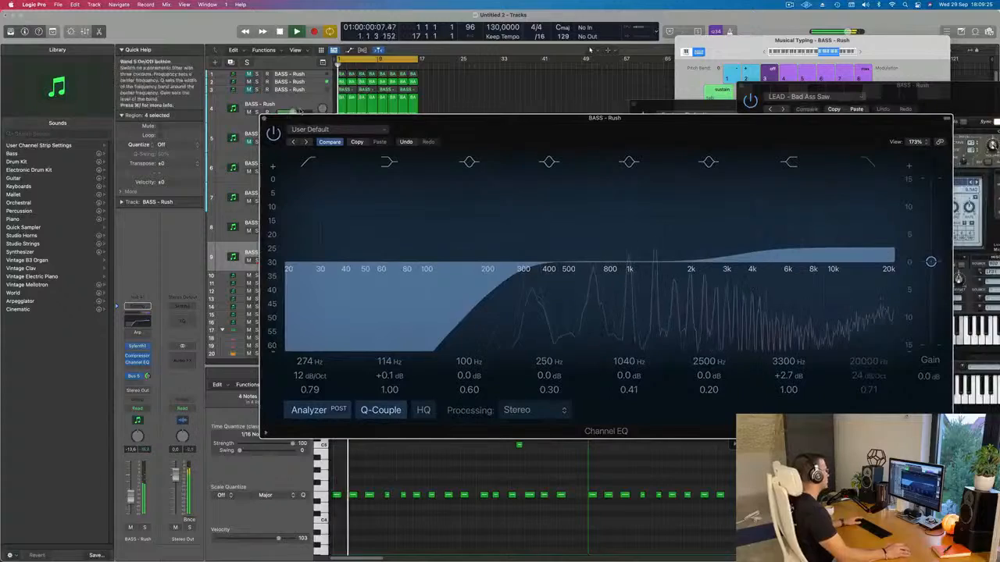
key("super+w")
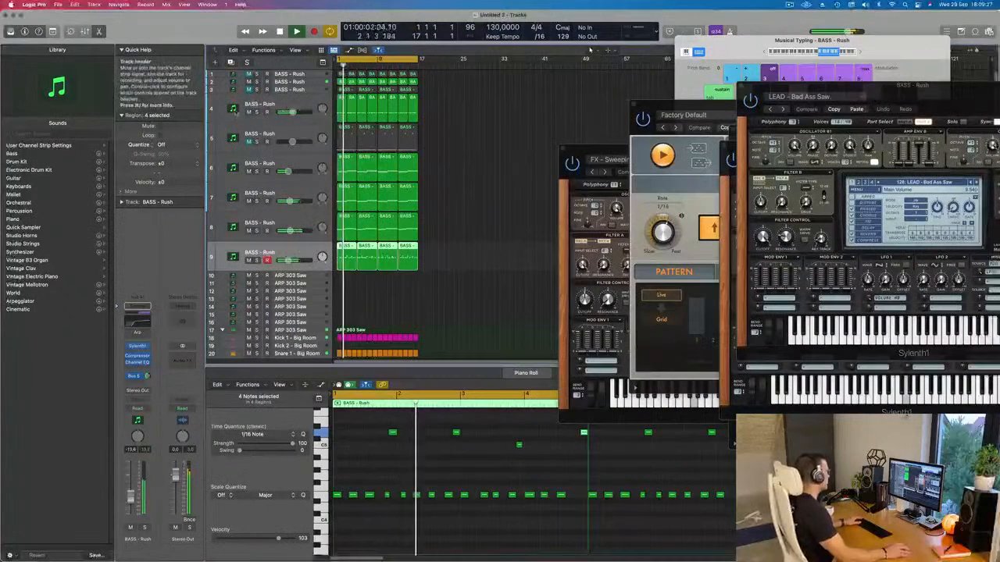
Compare the mix with track 4 muted and unmuted, leaving track 4 selected and audible.
left_click(248, 111)
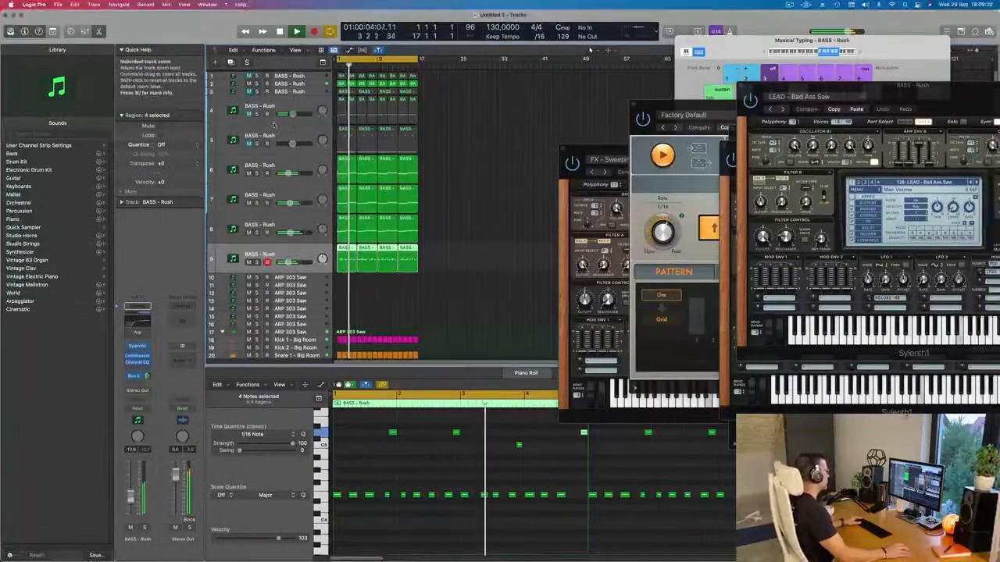
scroll(408, 243, "up", 3)
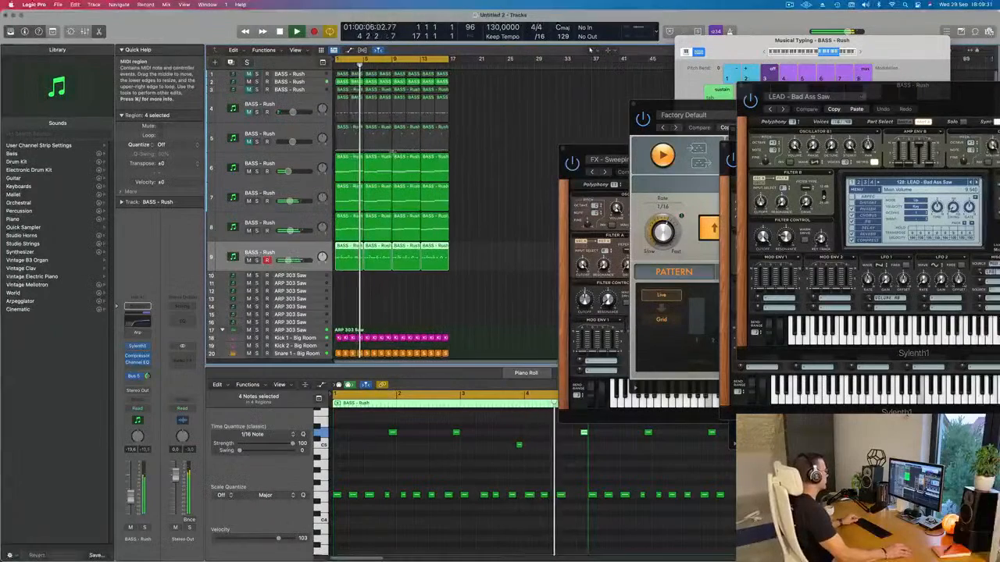
left_click(261, 115)
left_click(250, 111)
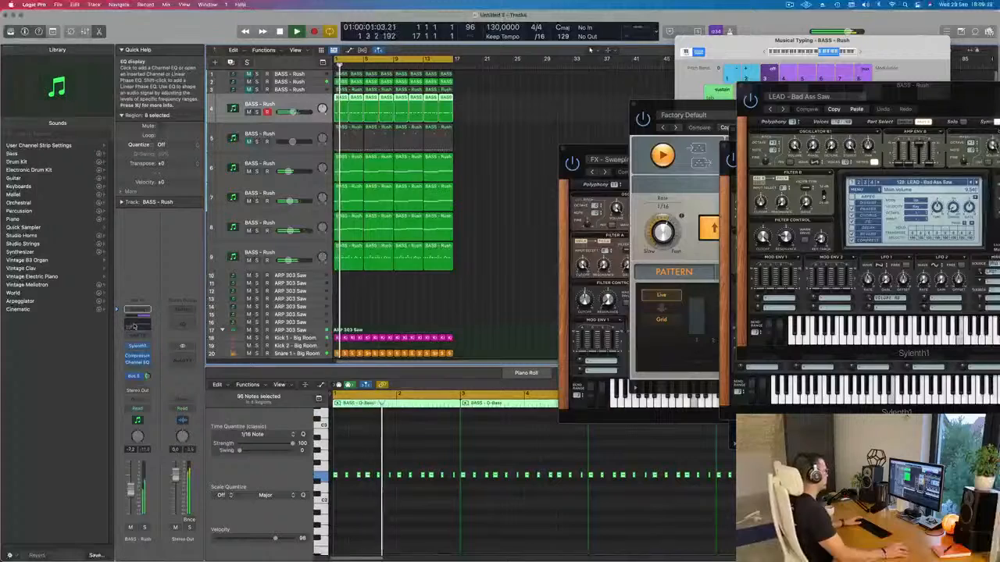
In track 4's Channel EQ, set the low cut to 101 Hz and boost 228 Hz by 0.9 dB.
left_click(137, 362)
left_click(471, 267)
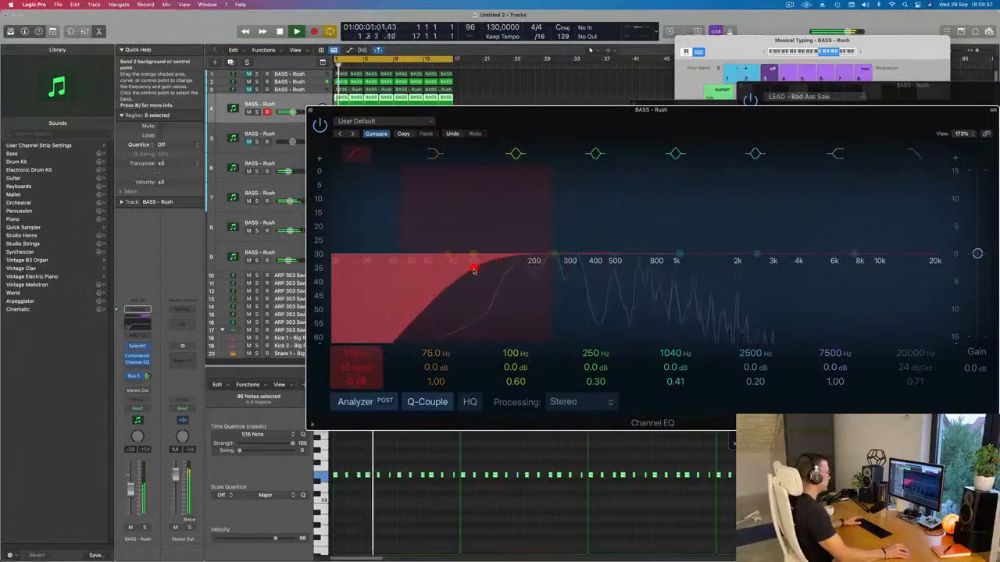
mouse_move(552, 255)
left_mouse_down()
mouse_move(539, 245)
mouse_move(548, 250)
left_mouse_up()
key("space")
key("space")
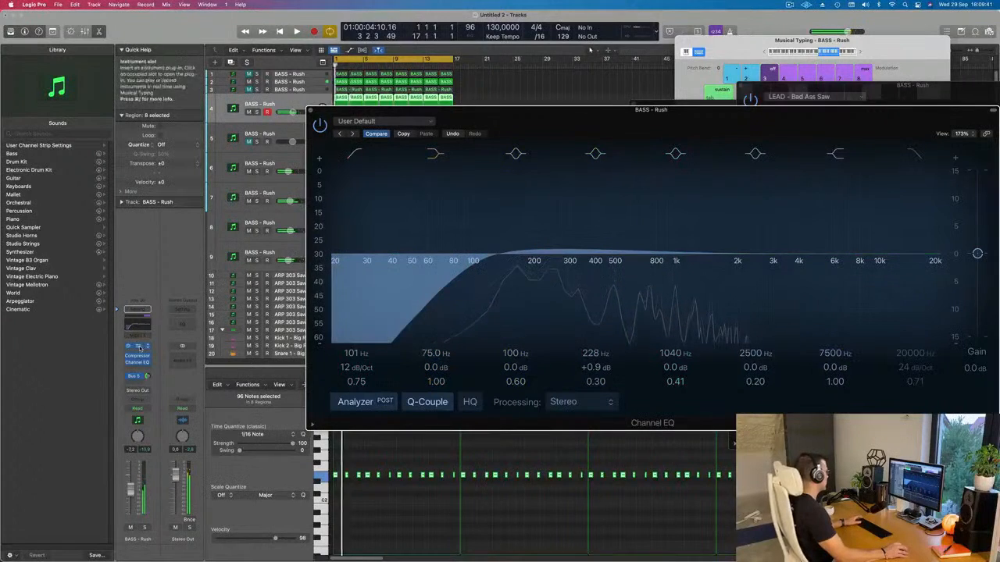
Open track 4's Sylenth1 and raise the track's Bus 5 send level.
left_click(139, 347)
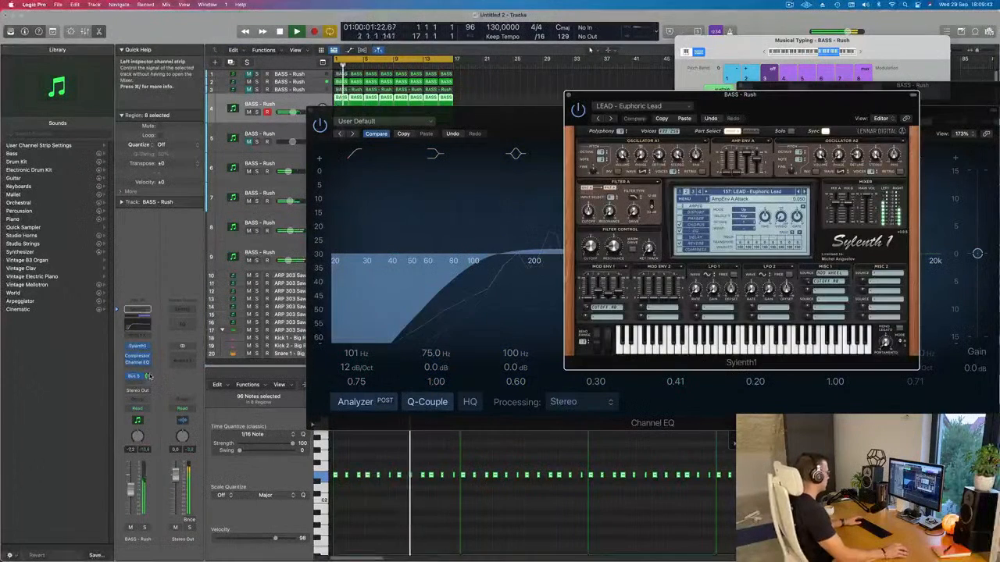
left_click(147, 376)
left_click_drag(147, 376, 147, 368)
Fine-tune the filter control cutoff in track 4's Sylenth1 and raise the track's volume slightly, closing the synth.
left_click_drag(591, 248, 591, 246)
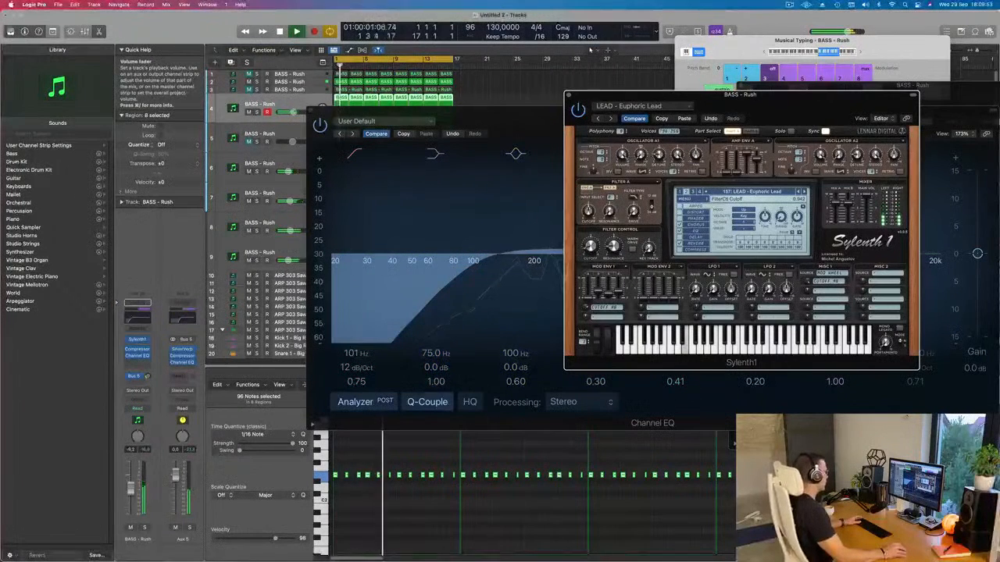
left_click_drag(131, 491, 131, 488)
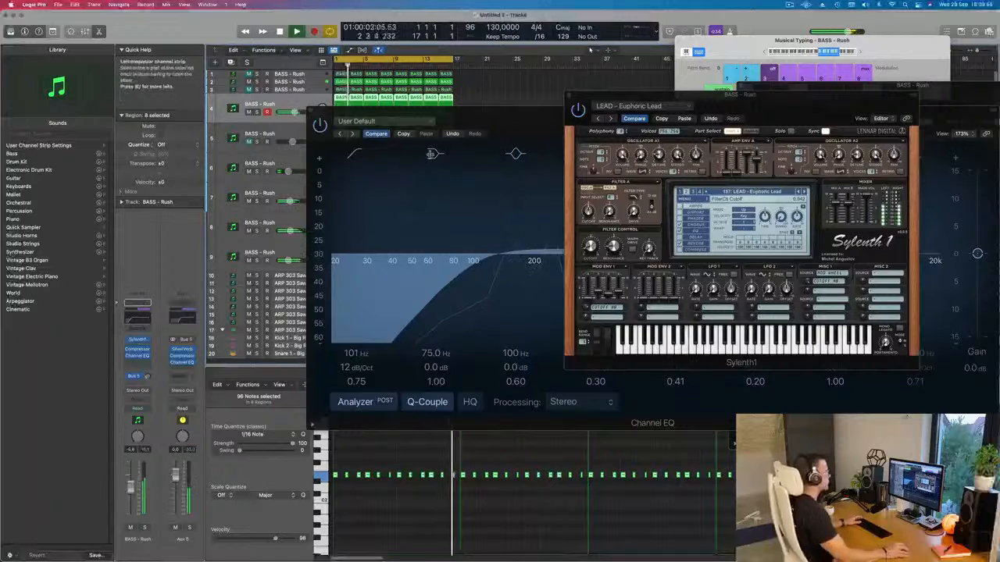
left_click(616, 94)
left_click(568, 95)
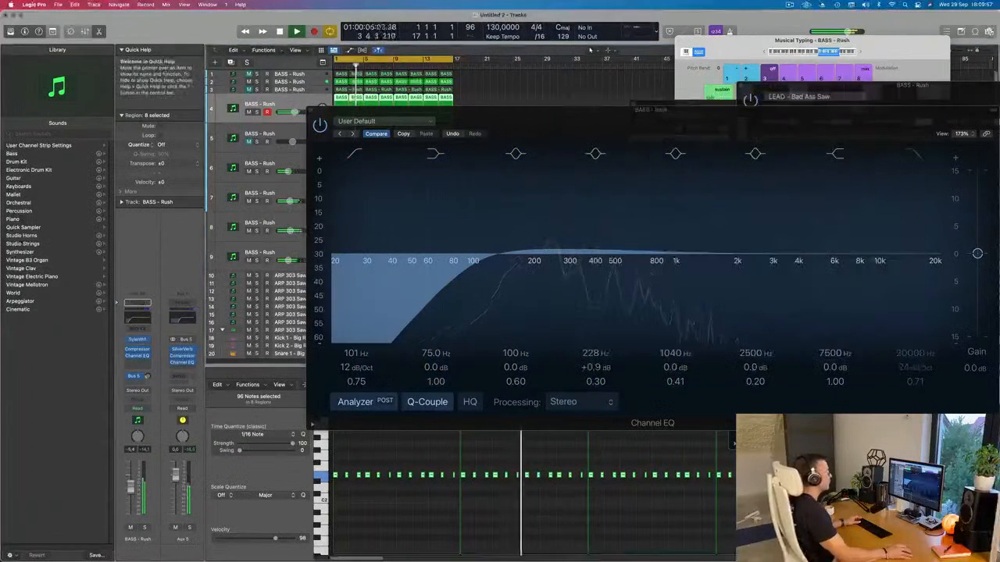
Deselect the regions, close track 4's Channel EQ, and look over the full arrangement during playback.
left_click(790, 5)
left_click(575, 82)
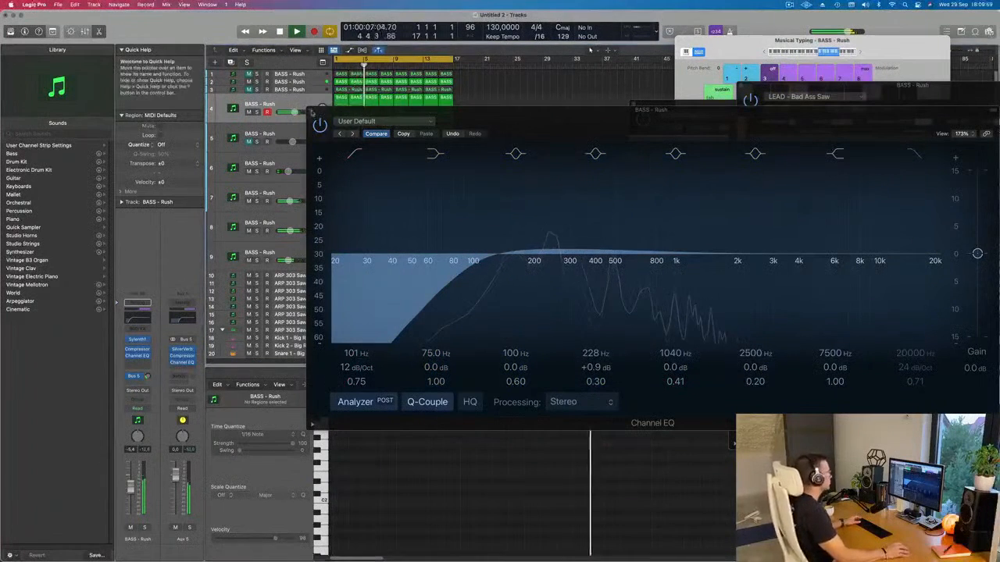
left_click(313, 110)
scroll(425, 254, "down", 3)
scroll(445, 276, "up", 6)
scroll(430, 287, "down", 3)
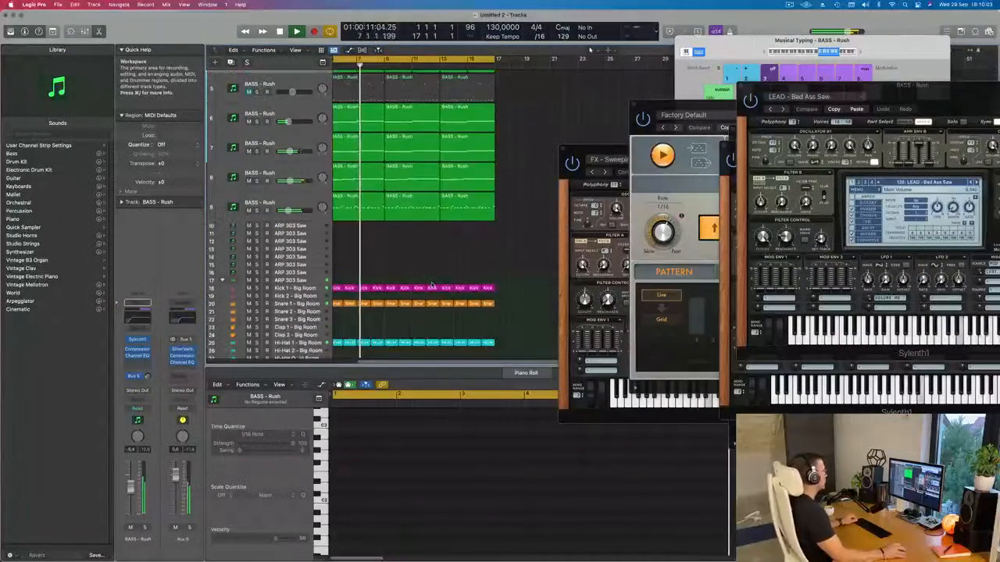
scroll(385, 250, "down", 1)
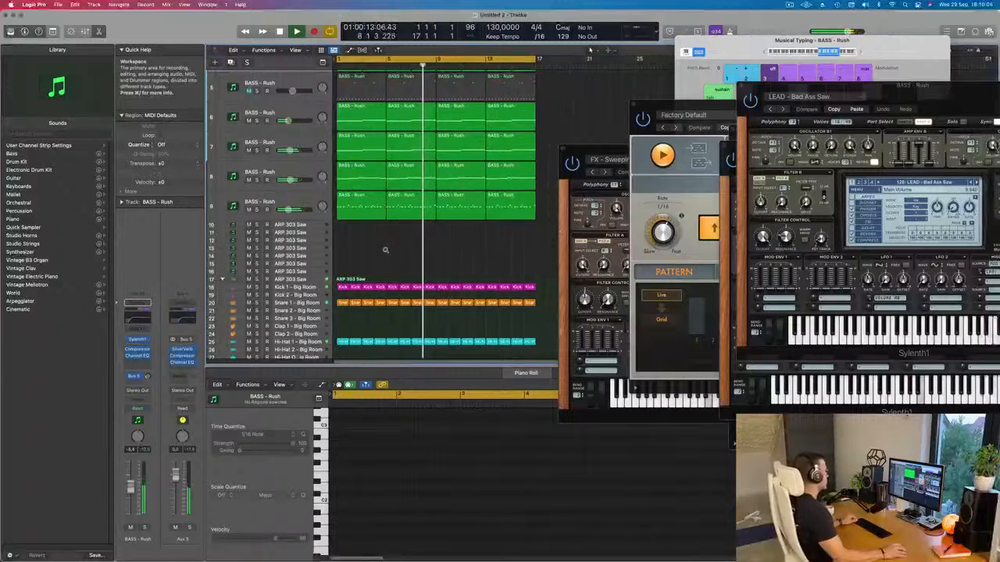
Stop playback and move the overlapping synth and Arpeggiator windows clear of the arrangement.
scroll(383, 243, "up", 3)
key("space")
left_click_drag(590, 149, 818, 164)
left_click(673, 108)
left_click_drag(673, 108, 800, 128)
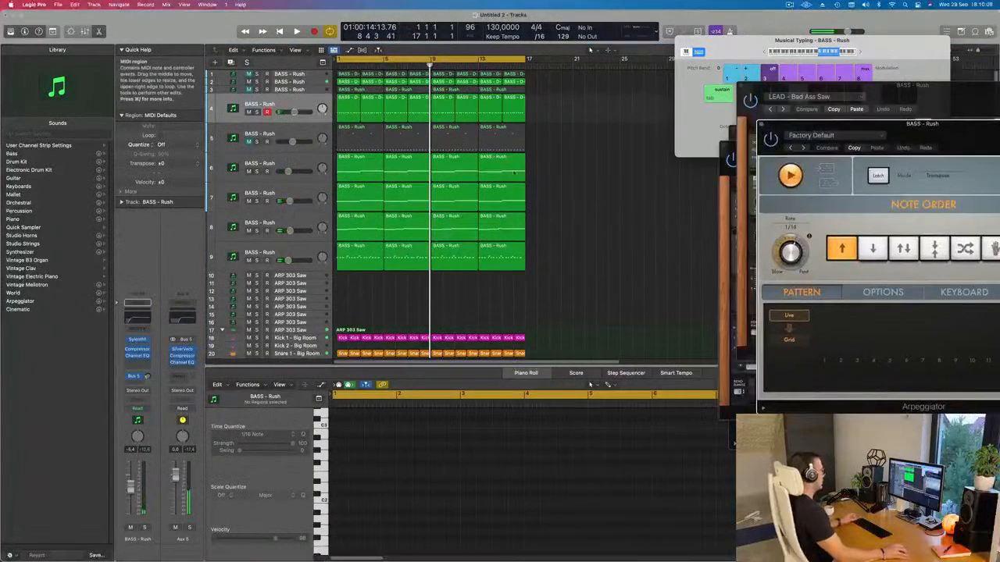
key("super+a")
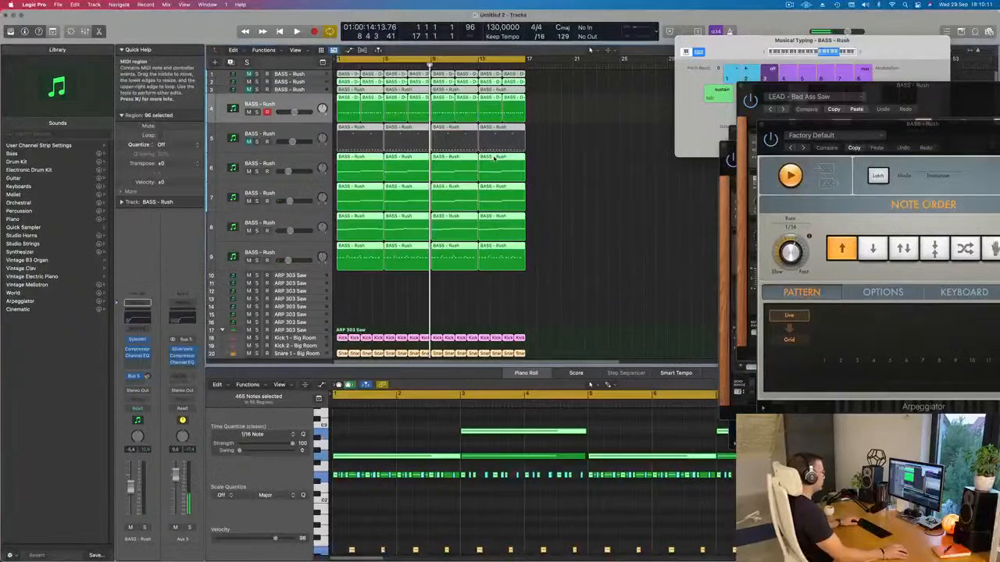
right_click(494, 157)
left_click(497, 162)
right_click(491, 184)
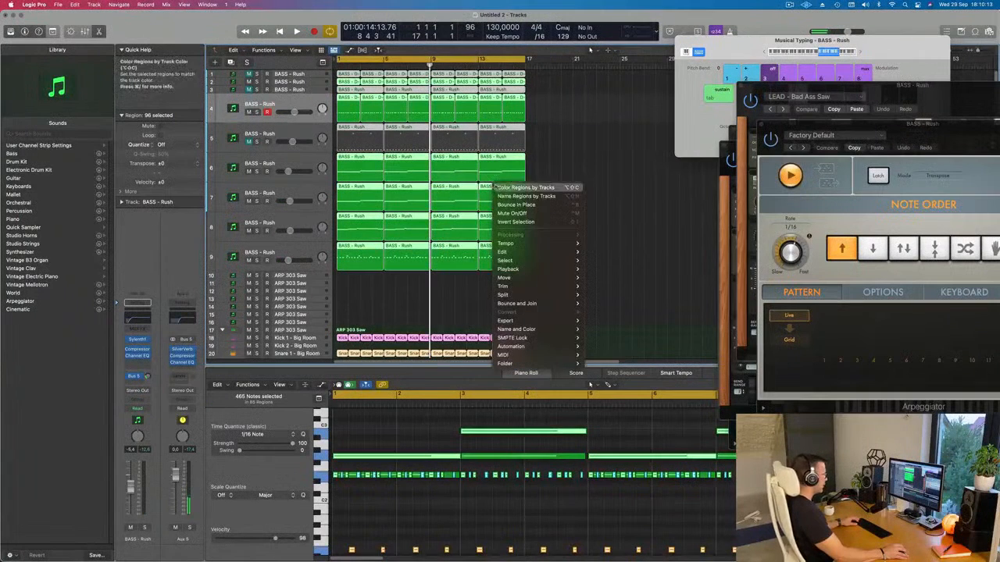
left_click(497, 195)
left_click(551, 146)
Repeat all regions three times after the original 16 bars to extend the arrangement to bar 65.
key("space")
scroll(485, 267, "down", 5)
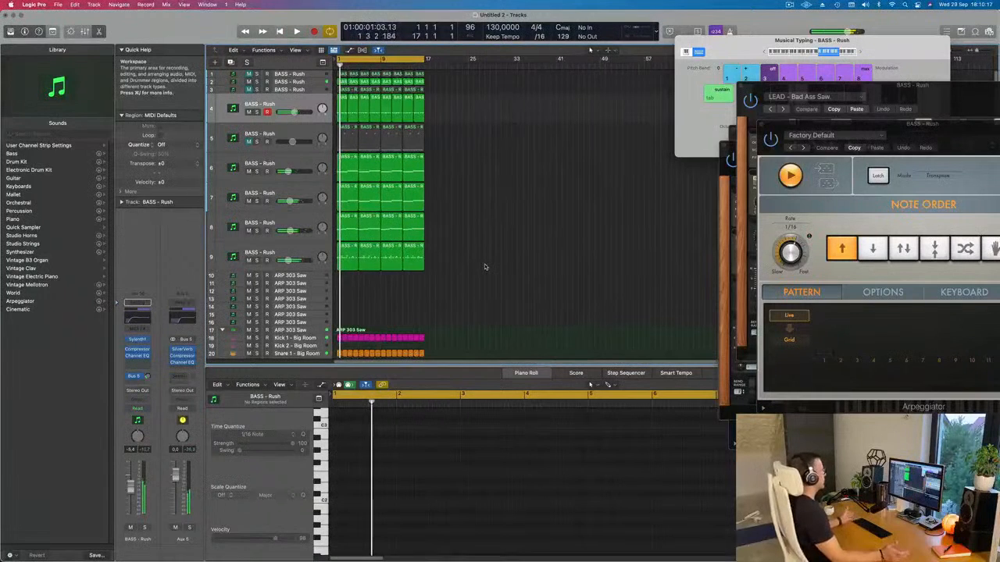
key("super+a")
key("super+r")
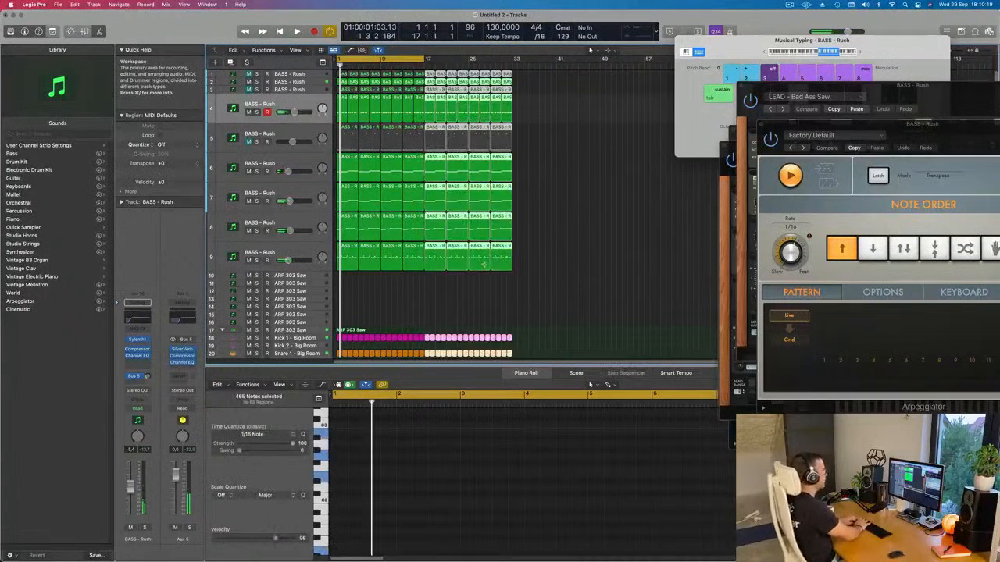
key("super+r")
key("super+r")
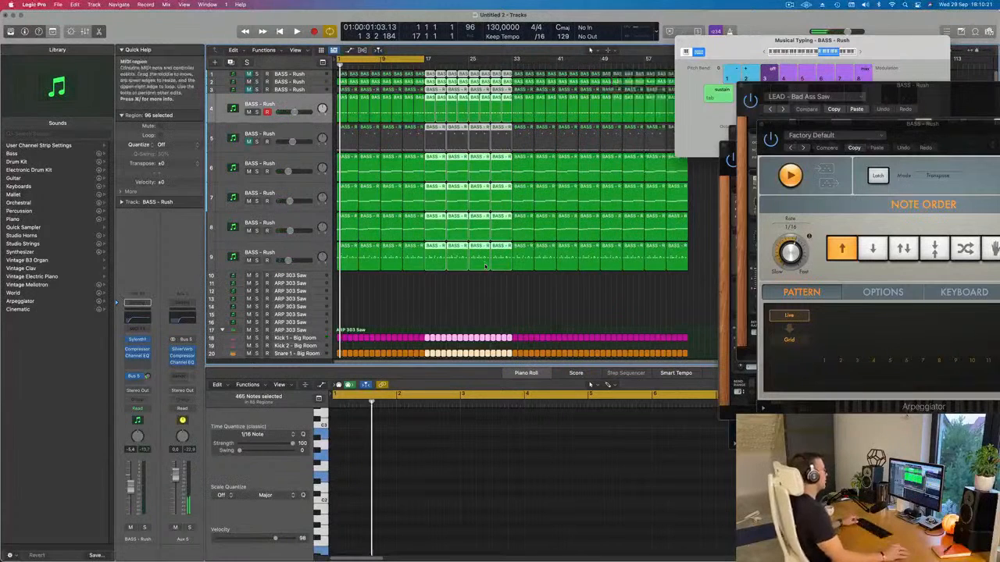
Show the marquee ruler and the secondary time ruler above the tracks.
key("super+Left")
key("super+Left")
key("space")
key("space")
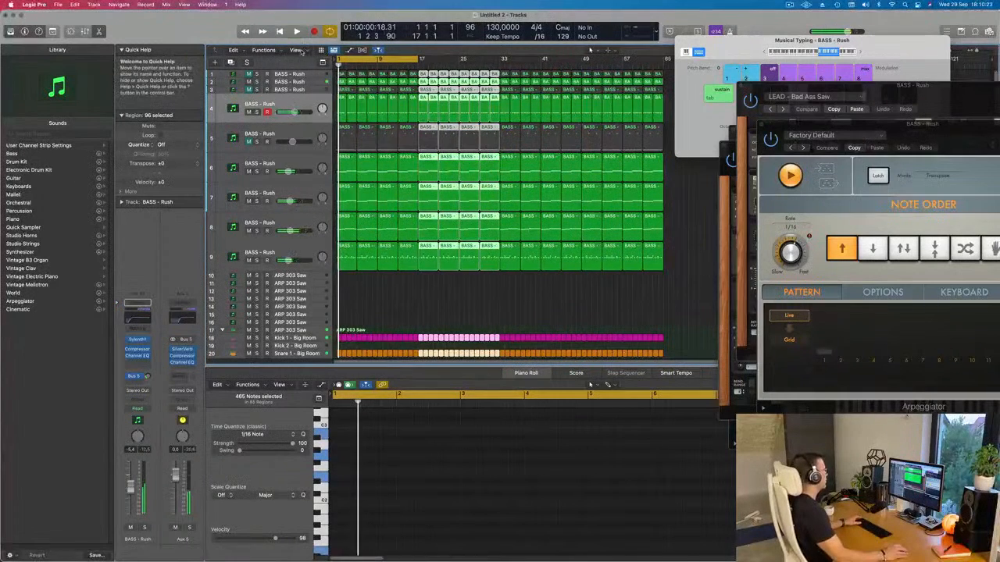
left_click(300, 51)
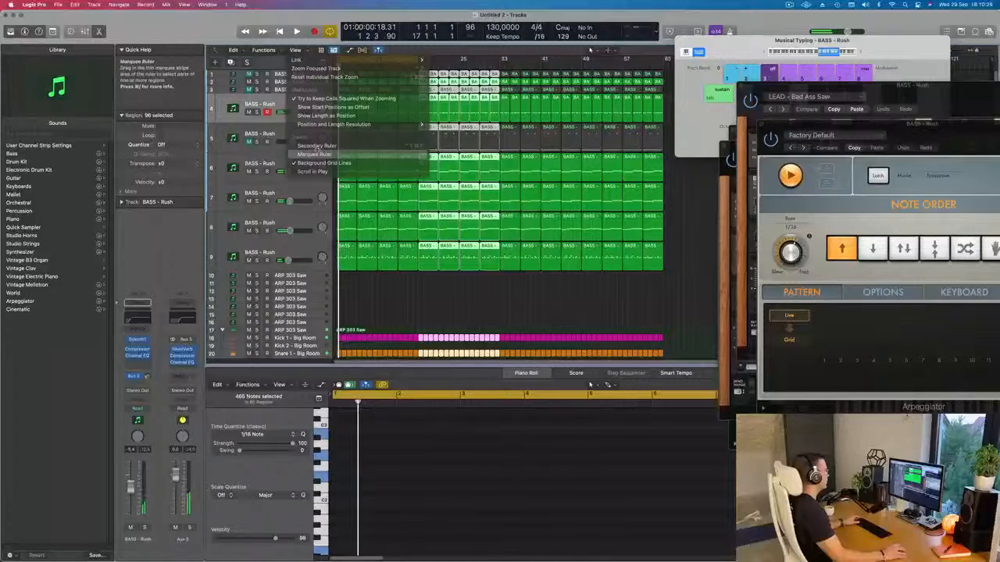
left_click(316, 146)
left_click(298, 50)
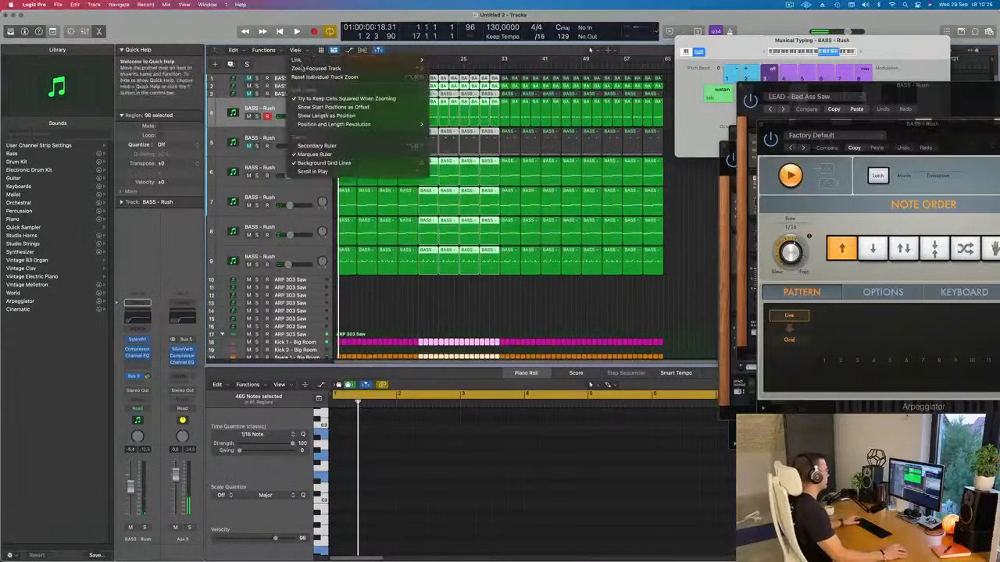
left_click(316, 146)
Start playback, close Musical Typing, and unmute the muted BASS - Rush channels in the Mixer.
key("space")
scroll(386, 309, "down", 4)
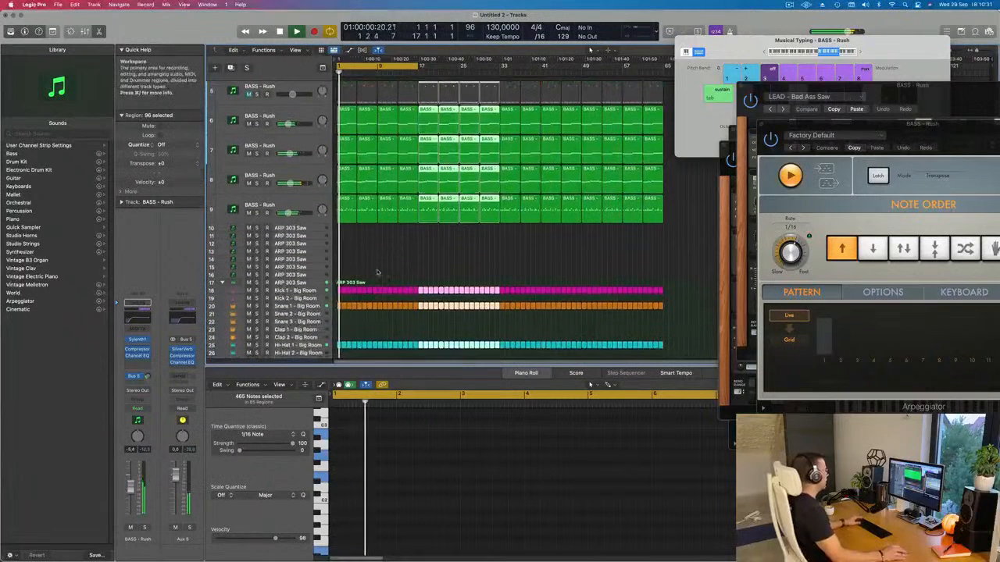
left_click(416, 250)
key("super+k")
key("x")
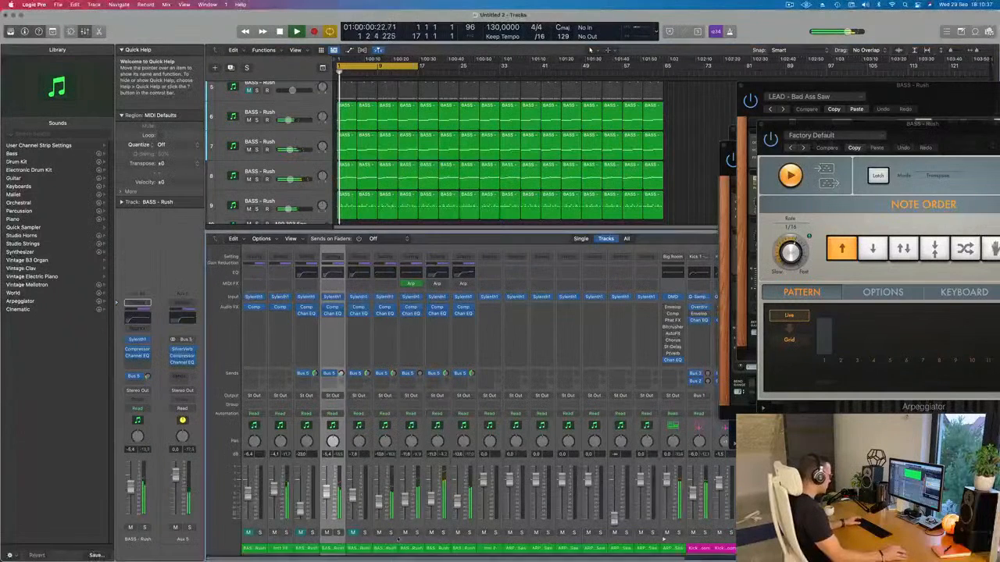
left_click(354, 534)
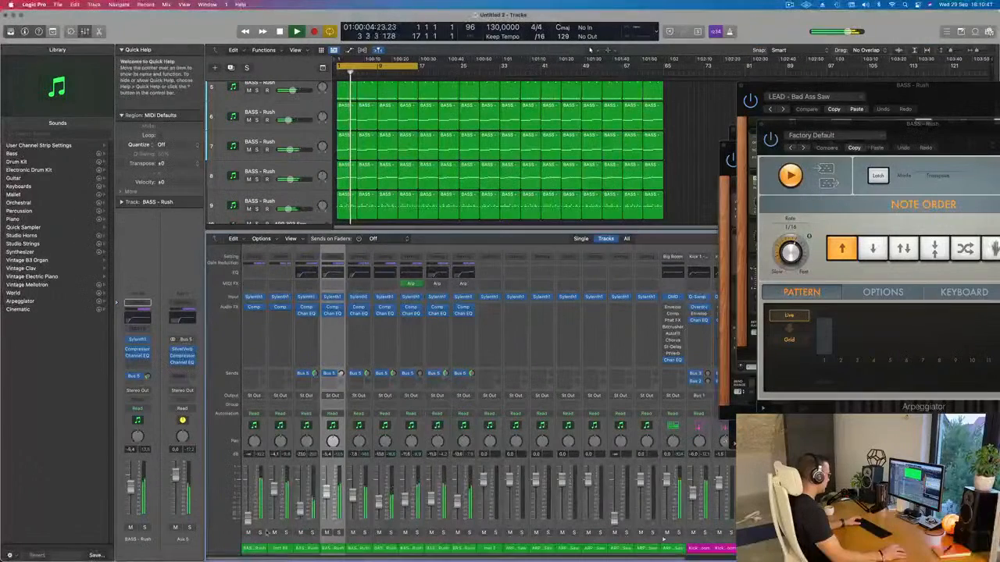
Lower the volume of all nine BASS - Rush channels to minimum together and close the Mixer.
left_click_drag(464, 551, 260, 553)
left_click_drag(273, 490, 273, 525)
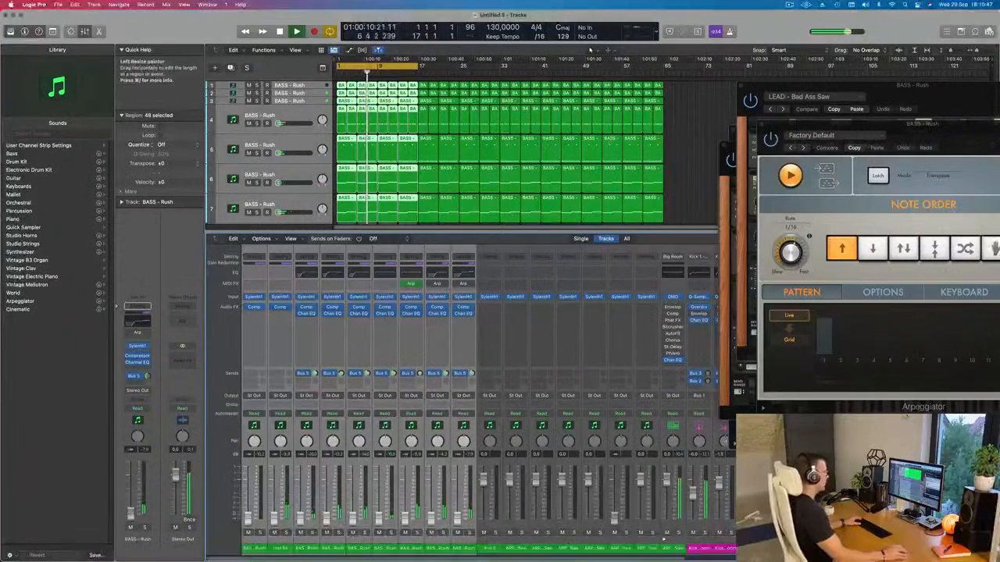
left_click(682, 152)
scroll(681, 152, "down", 2)
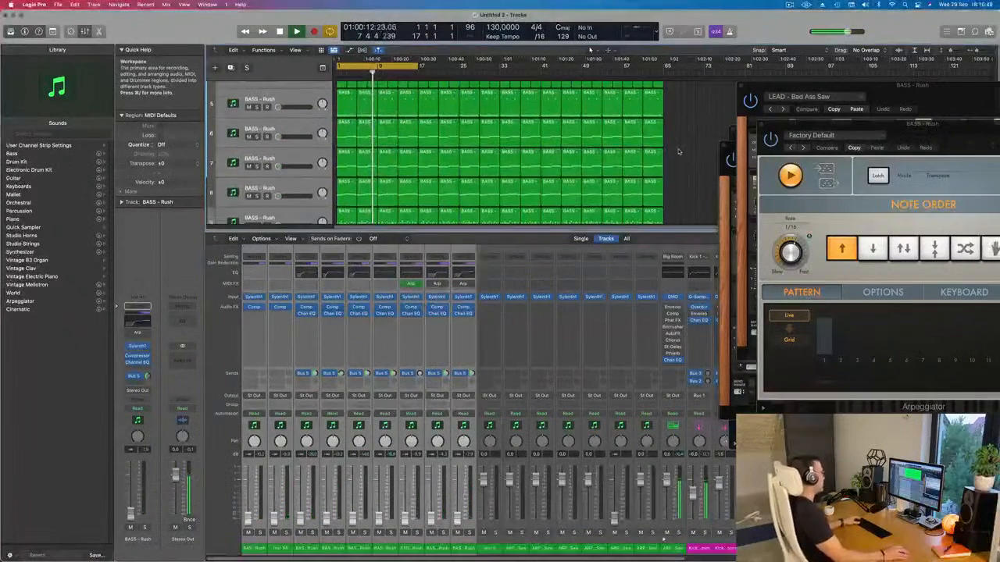
scroll(656, 148, "up", 1)
key("x")
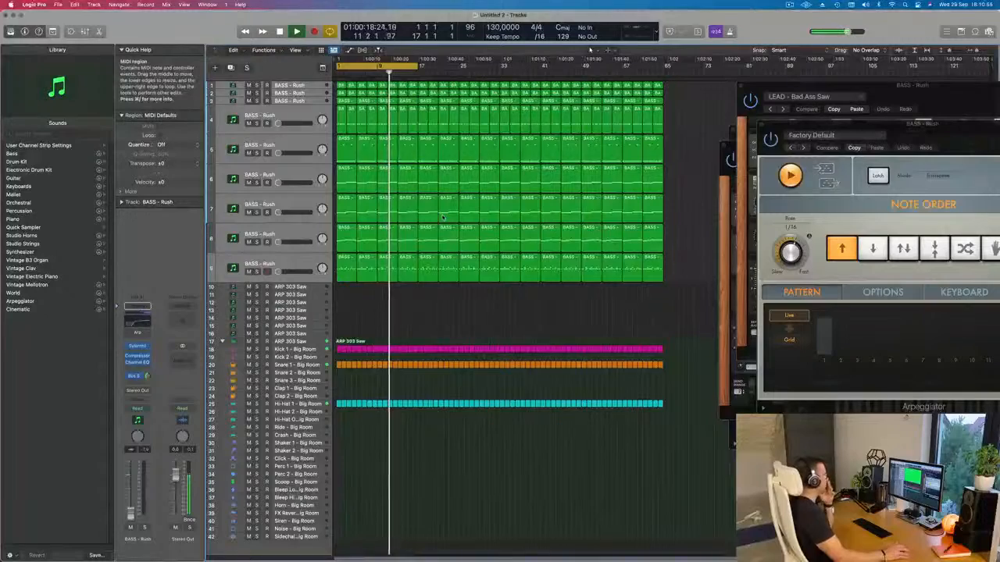
Restart playback from the beginning and raise track 7's volume to -12.2 dB.
left_click(289, 207)
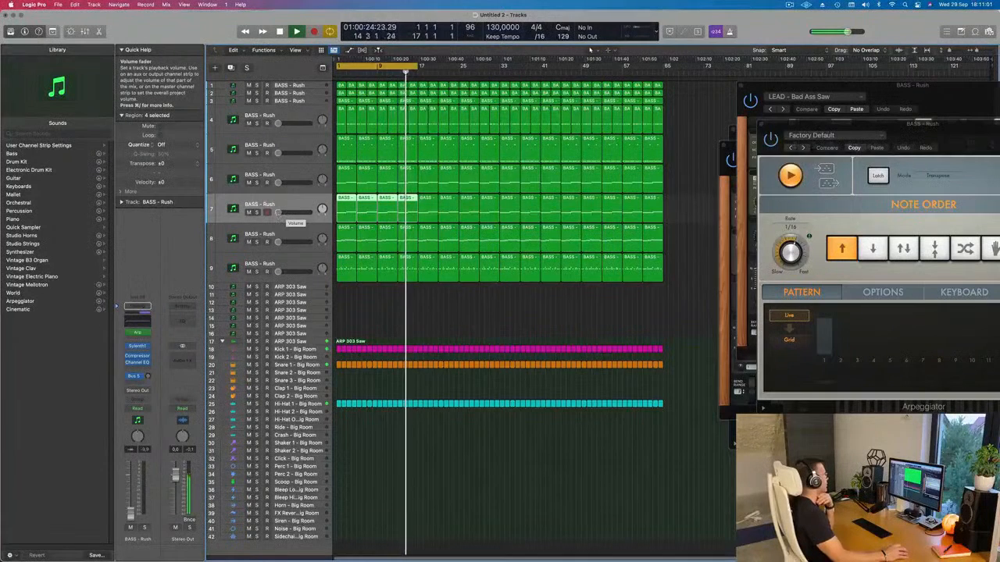
left_click_drag(284, 213, 286, 212)
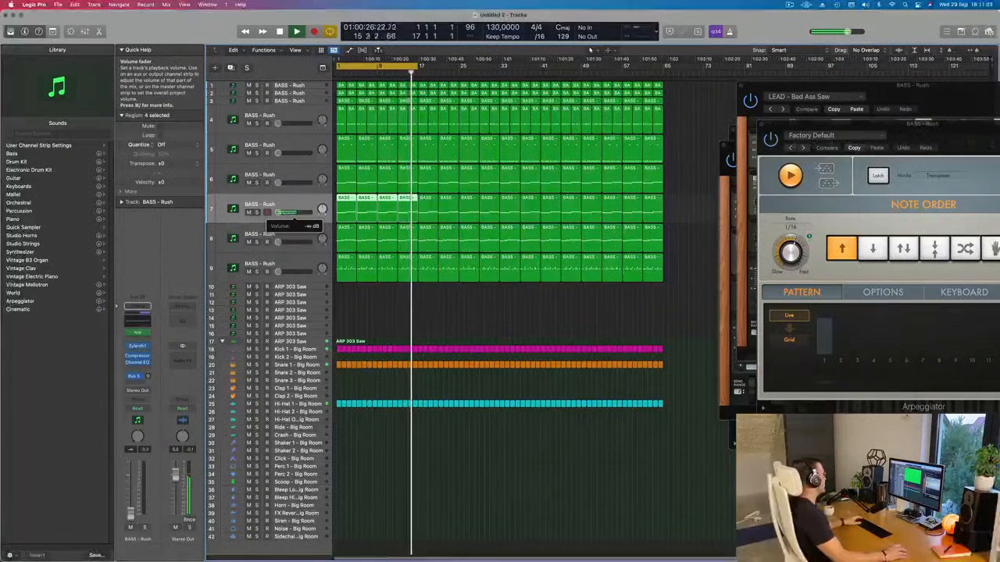
key("space")
key("Return")
key("space")
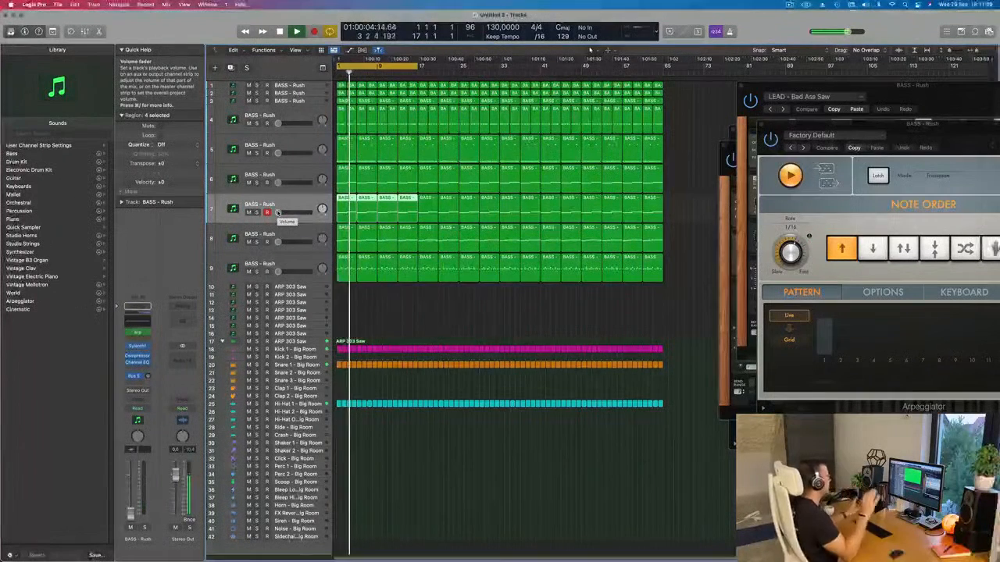
key("Return")
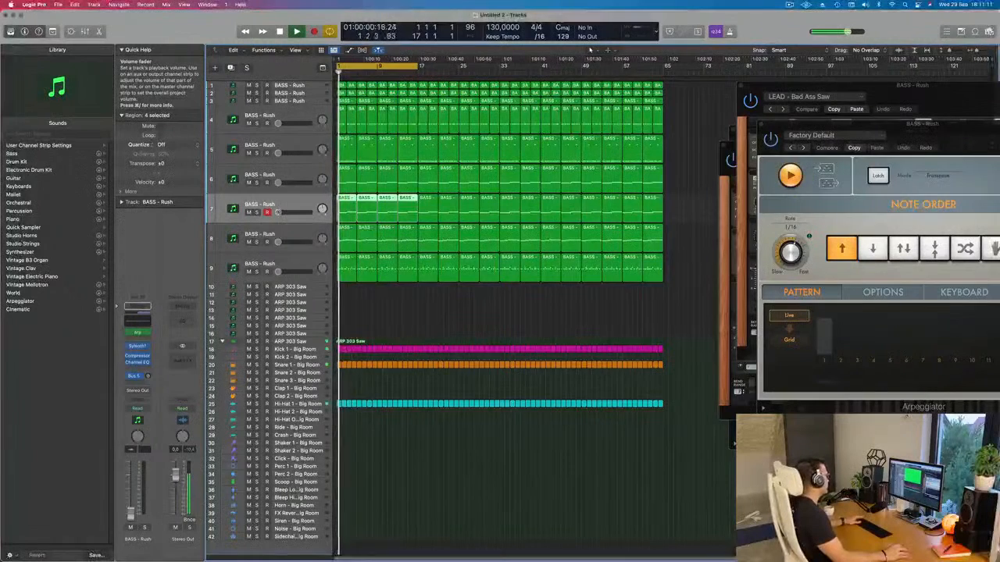
left_click_drag(294, 217, 297, 213)
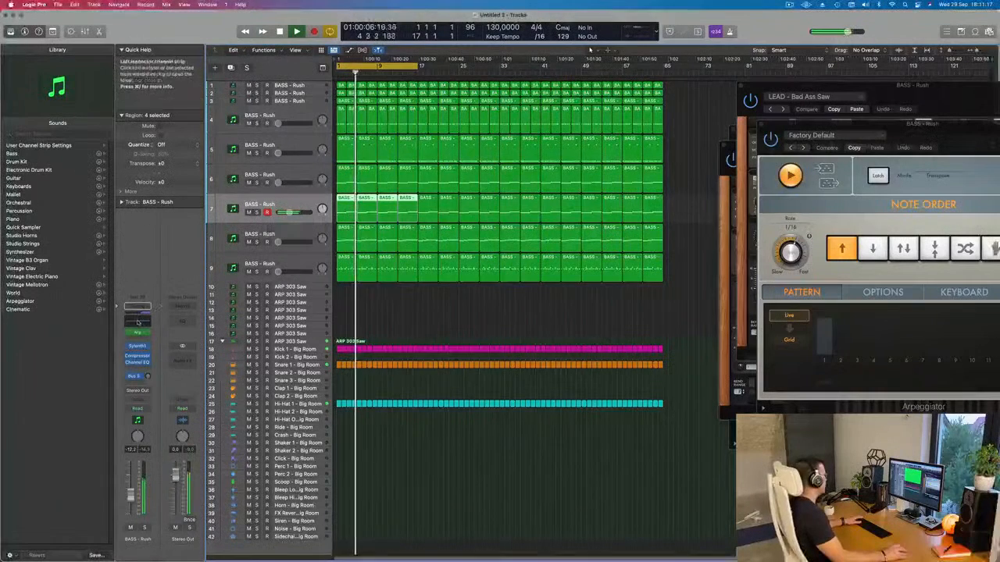
Adjust a band in track 7's Channel EQ, close the EQ, and deselect the regions.
left_click(137, 363)
left_click_drag(444, 270, 456, 243)
left_click(310, 112)
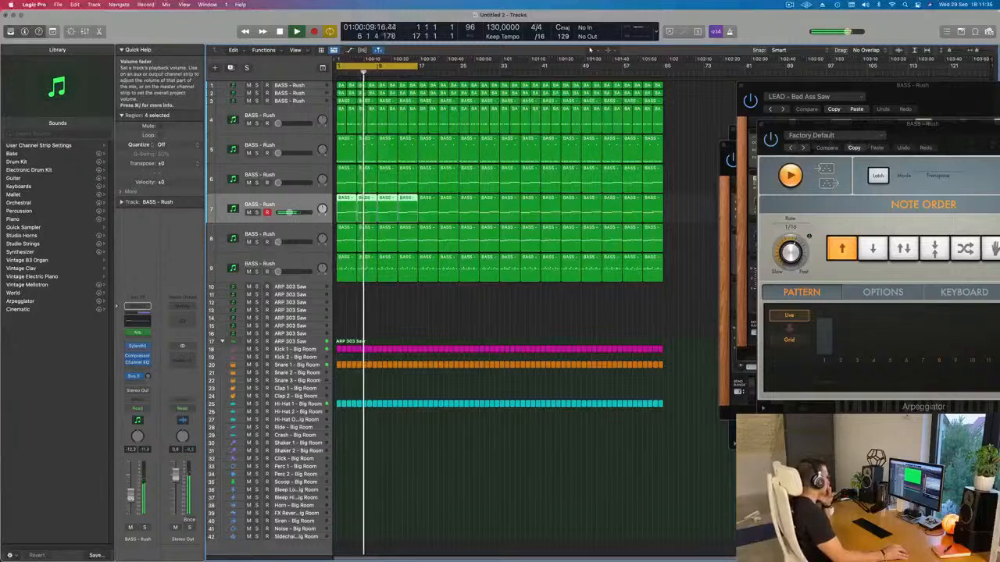
left_click(435, 309)
Try bringing in track 6 at a volume of about -11.6 dB alongside track 7.
left_click(293, 260)
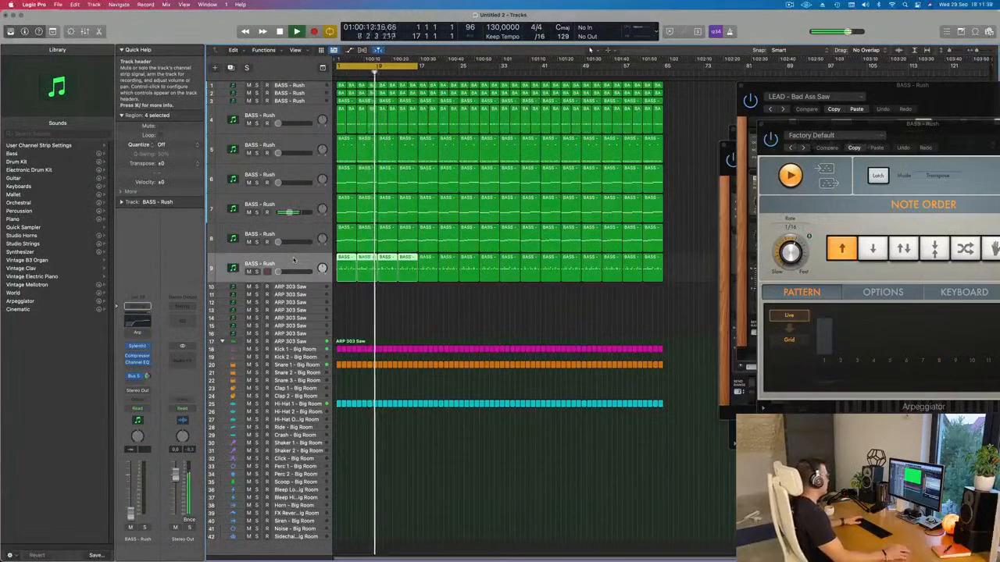
left_click(303, 227)
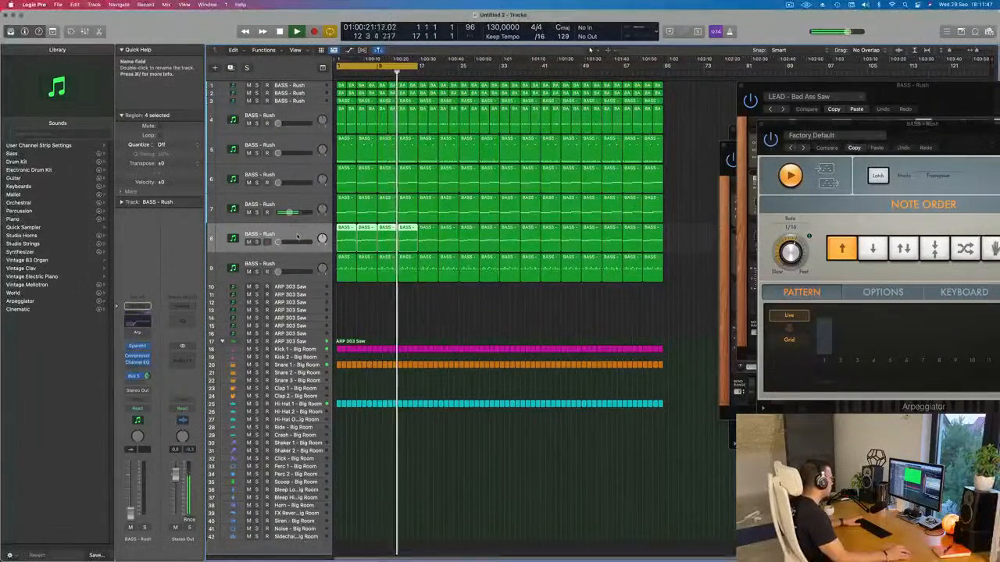
left_click(258, 183)
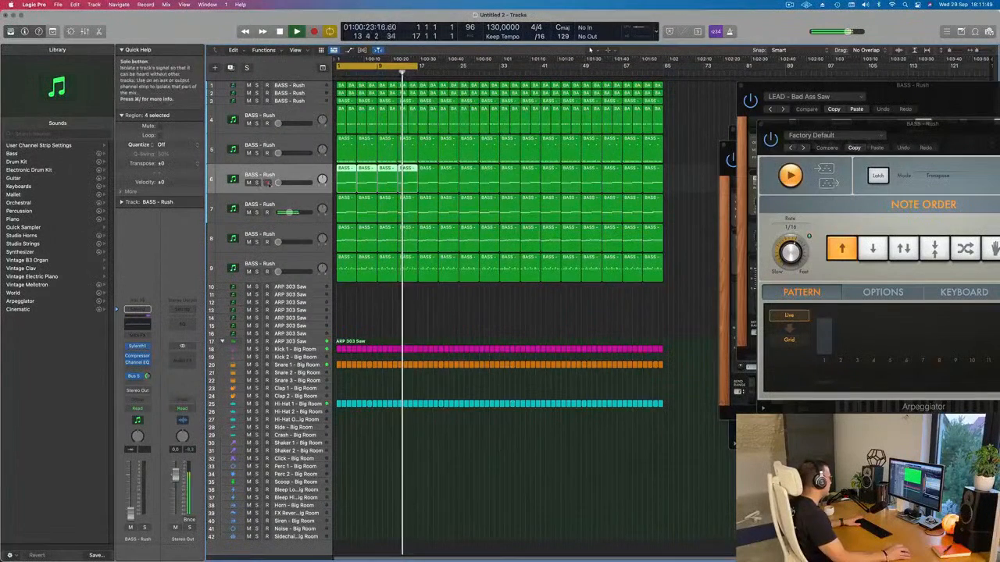
mouse_move(289, 185)
left_click_drag(288, 183, 298, 184)
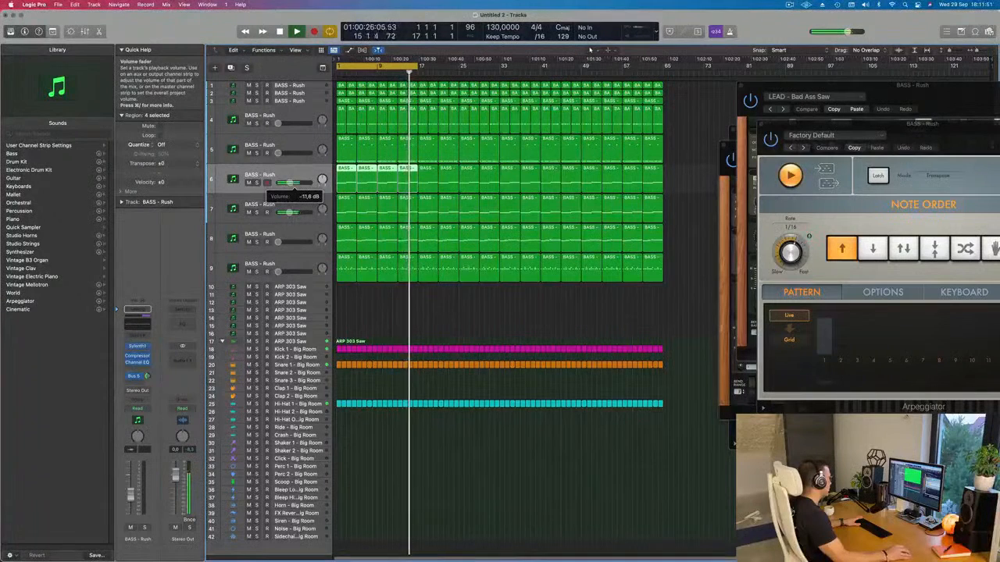
Bring in track 8 during playback by raising its volume to about -16 dB.
left_click(281, 244)
key("Return")
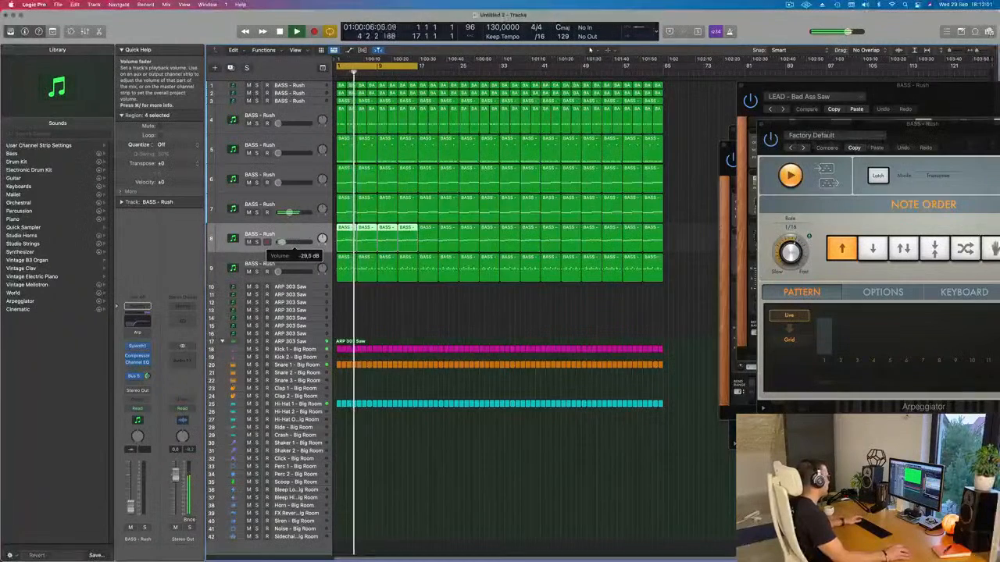
left_click_drag(277, 242, 295, 249)
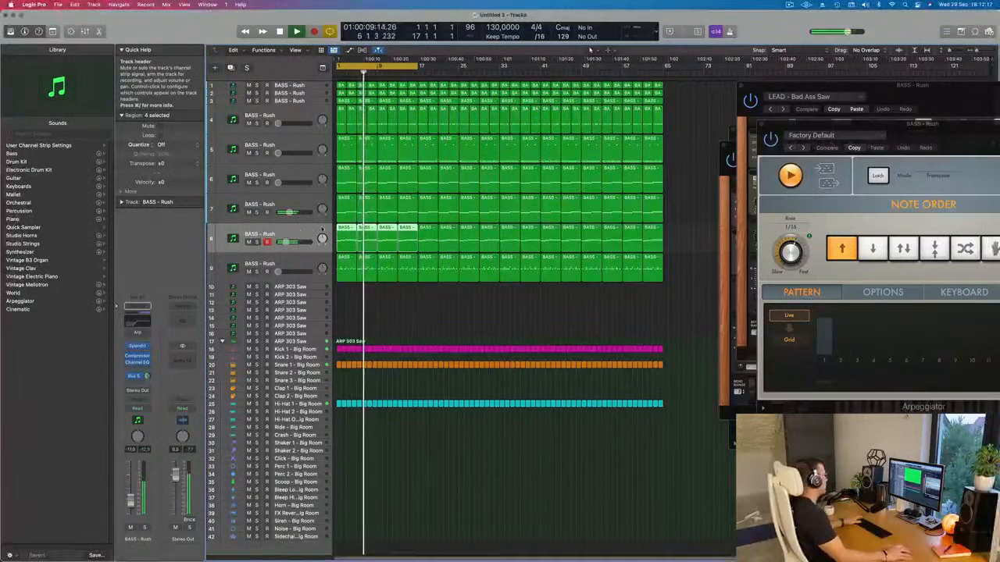
left_click(366, 264)
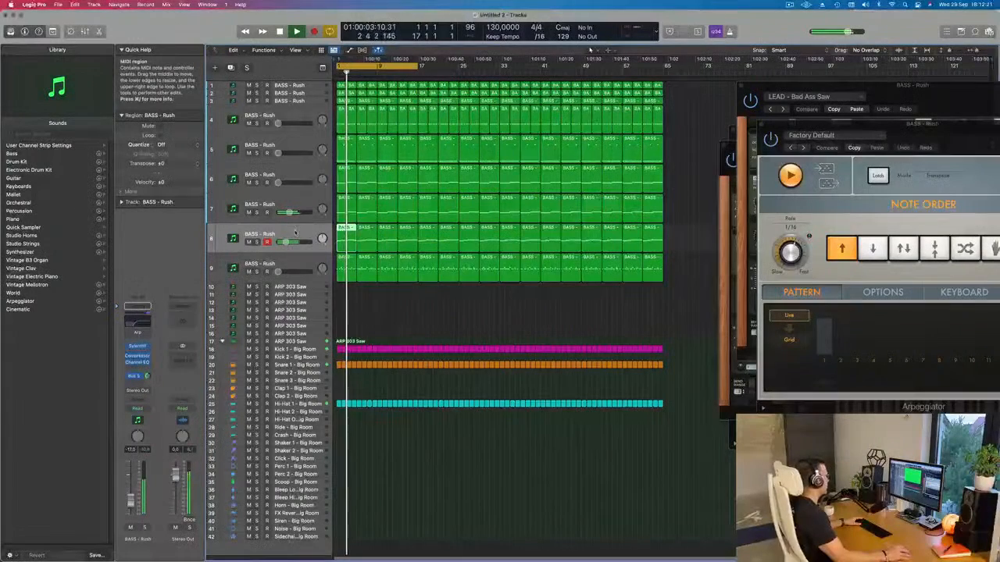
key("space")
key("space")
left_click_drag(131, 501, 132, 500)
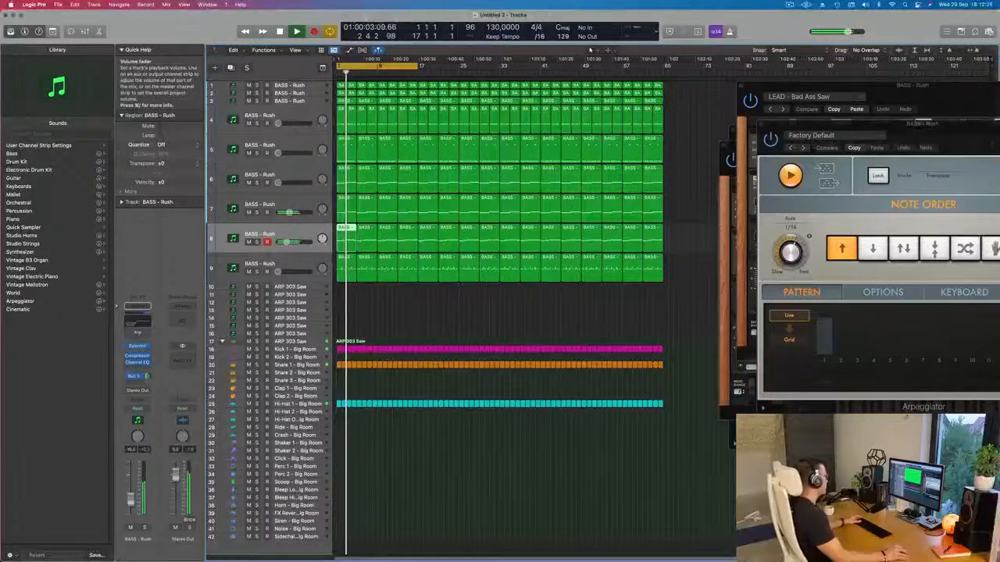
Adjust the filter control cutoff in track 7's Sylenth1 and close the synth.
left_click(310, 209)
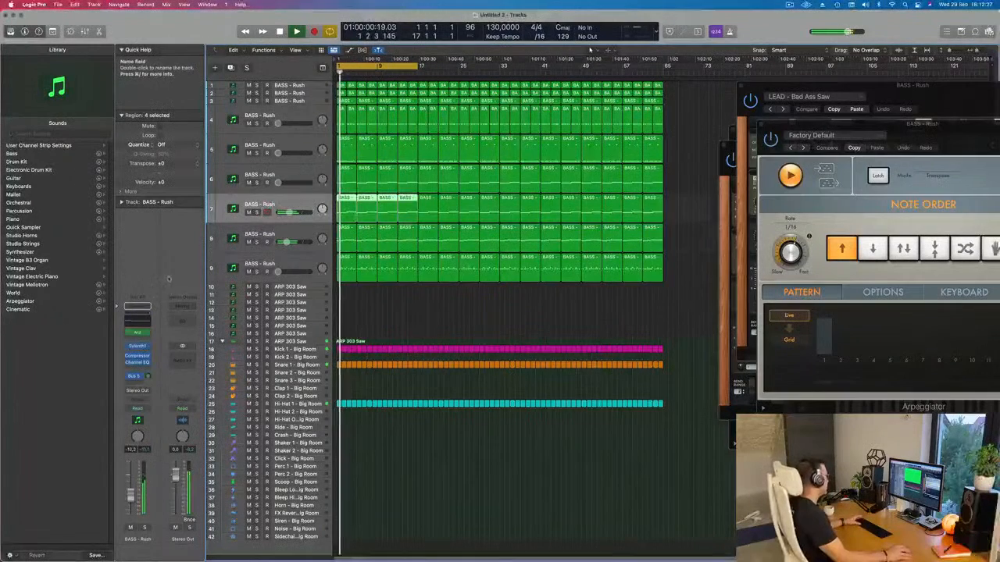
left_click(140, 347)
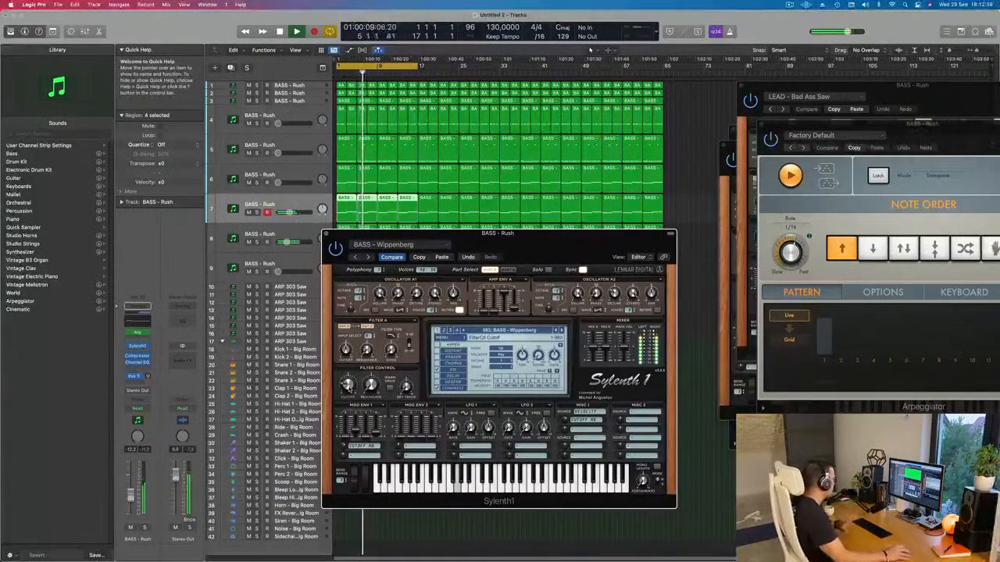
left_click_drag(422, 233, 400, 239)
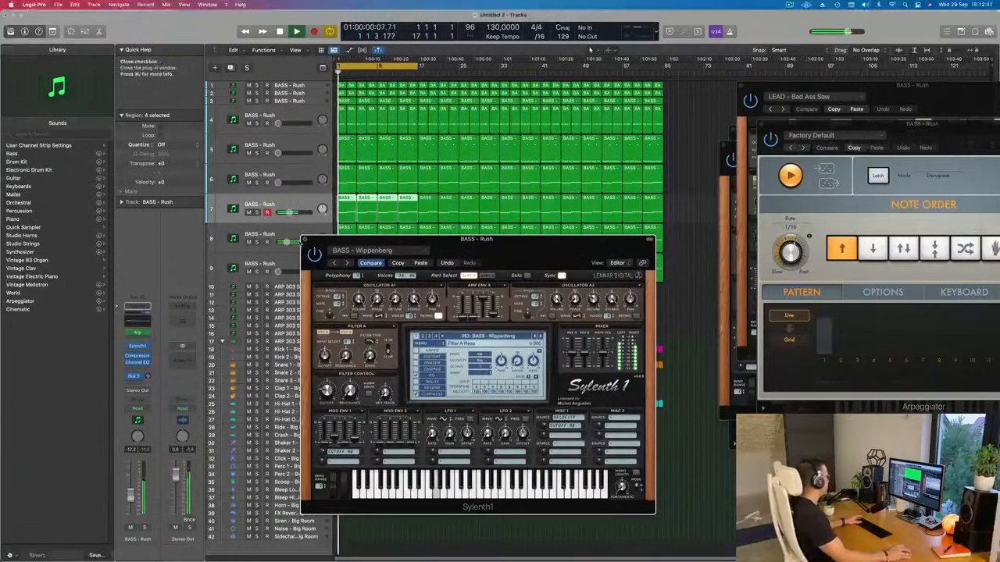
left_click(306, 239)
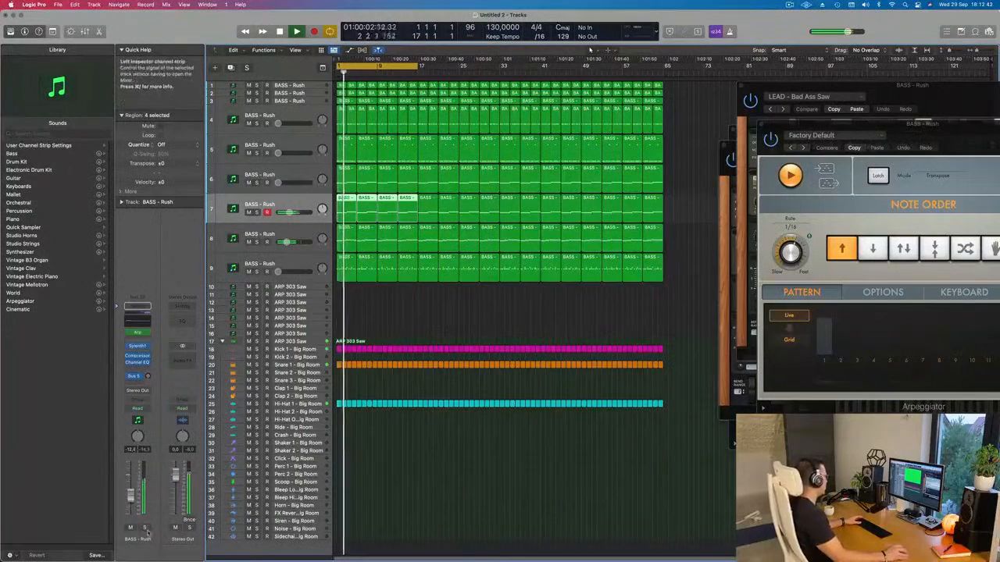
Briefly solo track 7 and track 8 in turn to compare their sounds.
left_click(144, 529)
left_click(144, 529)
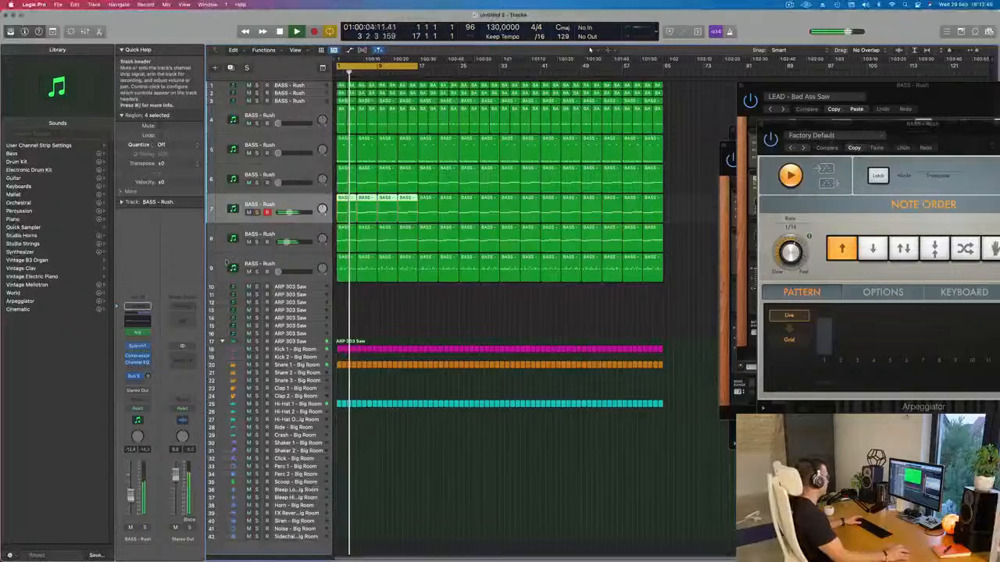
left_click(256, 241)
left_click(256, 241)
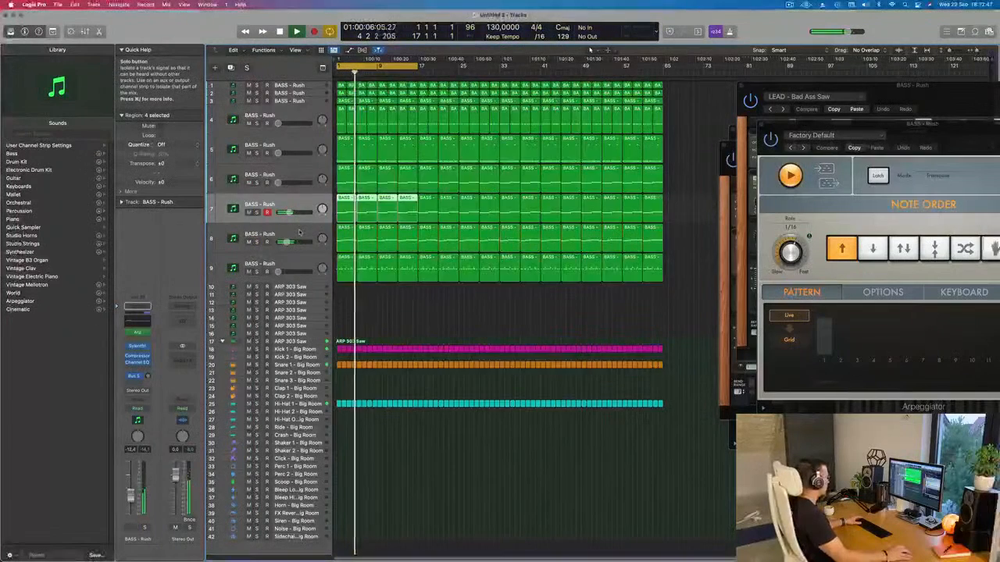
Reshape track 8's low cut in Channel EQ to 310 Hz, 24 dB/Oct and Q 0.57, and close the EQ.
left_click(137, 322)
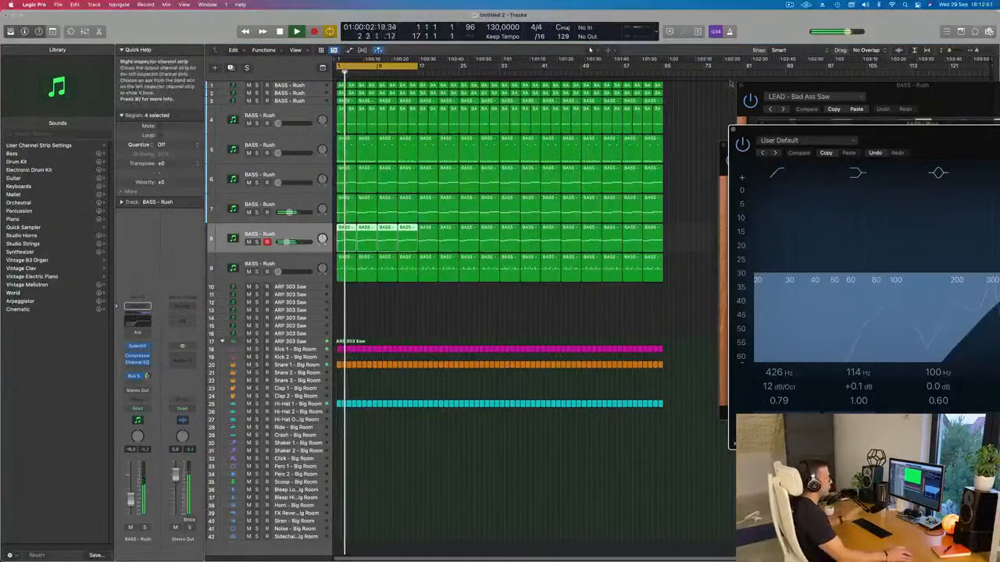
left_click_drag(919, 123, 620, 100)
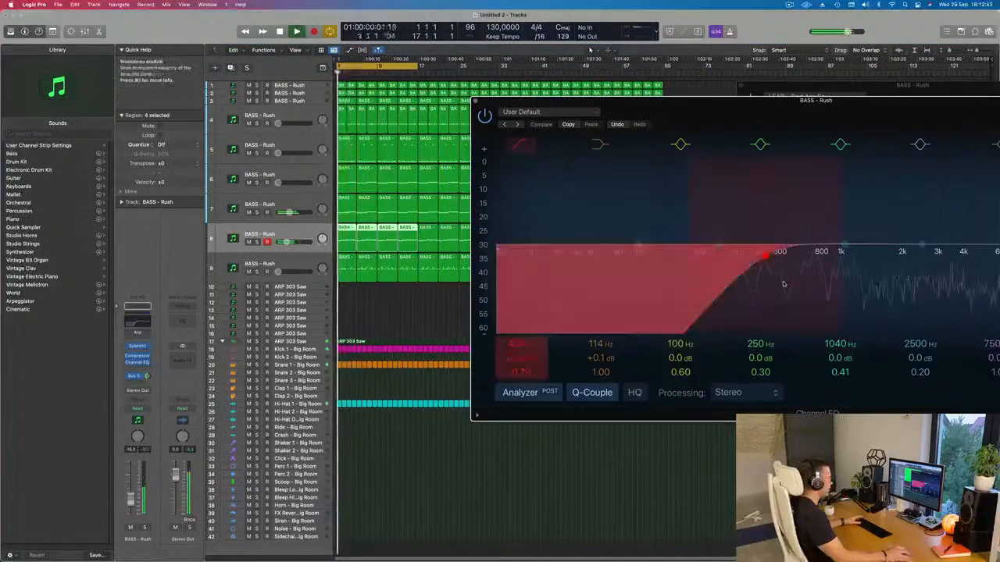
left_click_drag(770, 101, 688, 111)
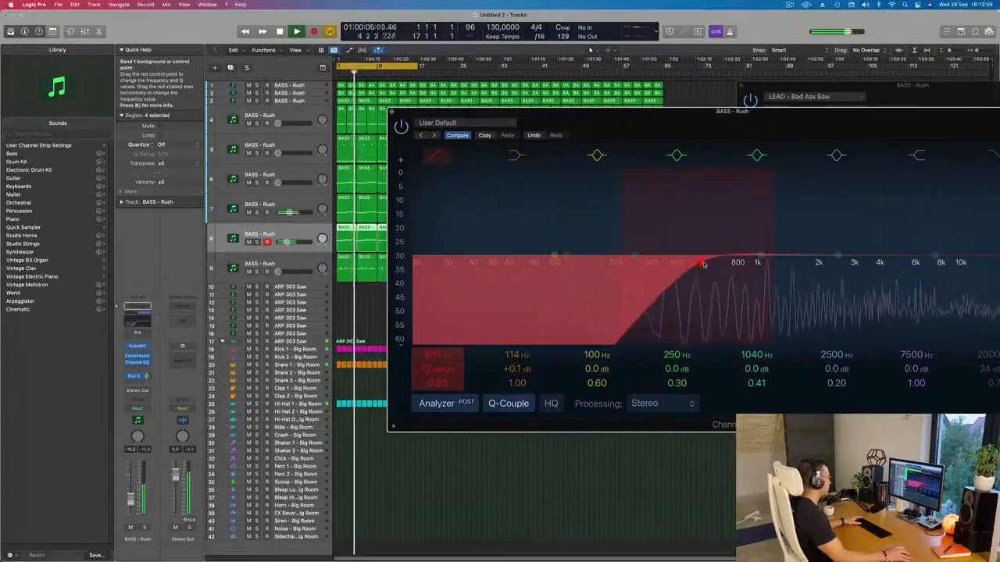
left_click_drag(704, 264, 706, 264)
left_click_drag(440, 368, 440, 356)
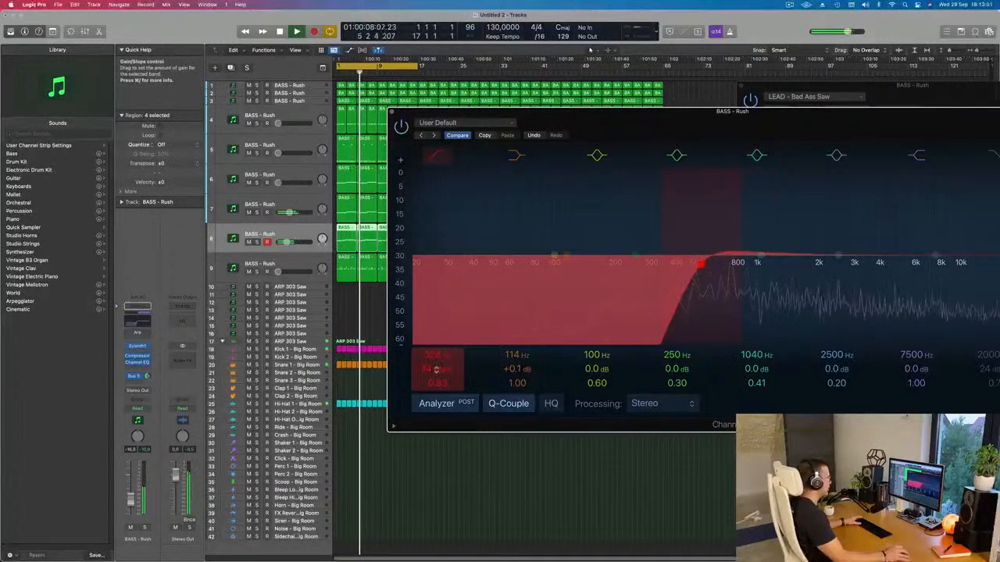
left_click_drag(700, 264, 655, 275)
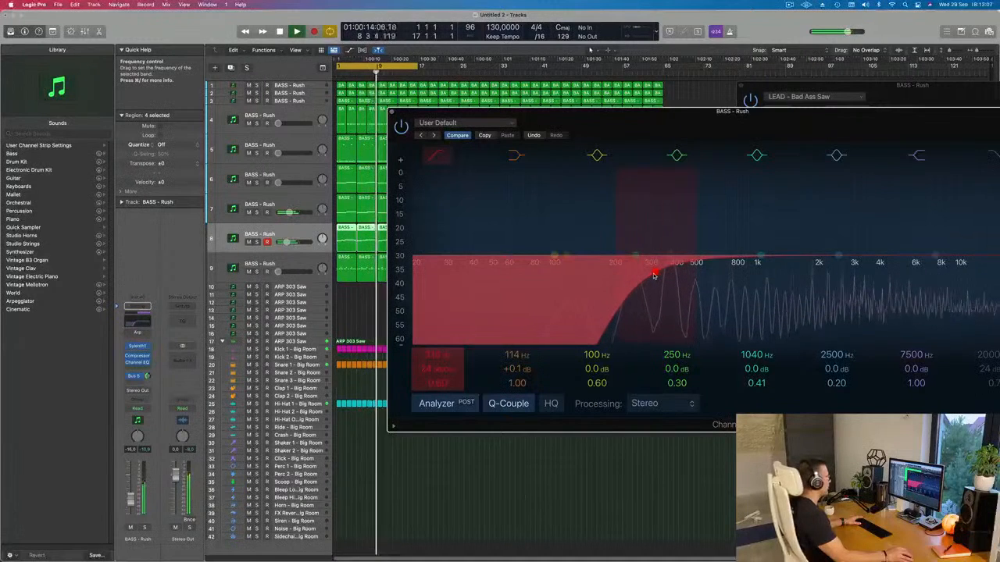
left_click_drag(673, 132, 618, 143)
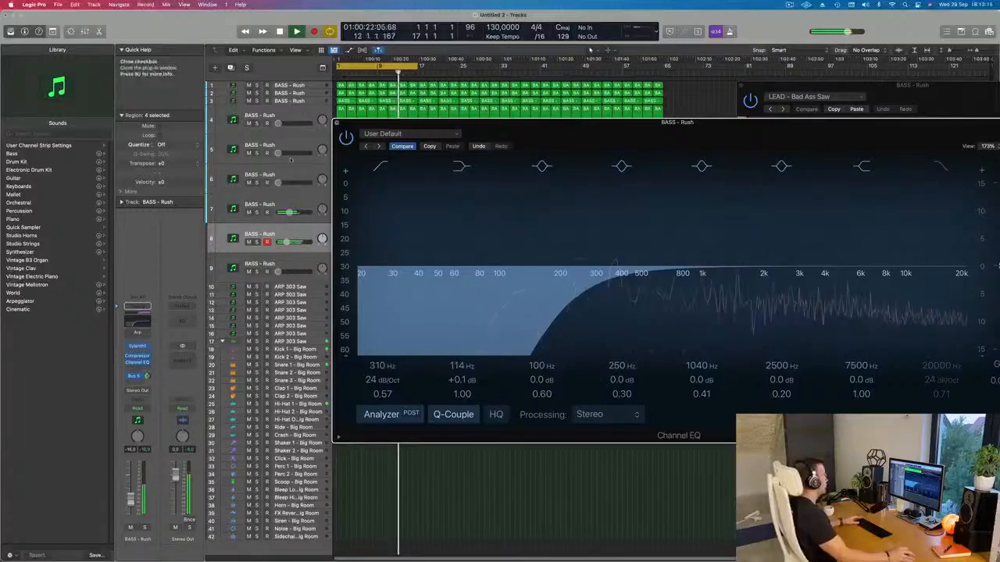
left_click(337, 122)
Bring in track 6 during playback at about -14.6 dB and raise its Bus 5 send slightly.
left_click(299, 259)
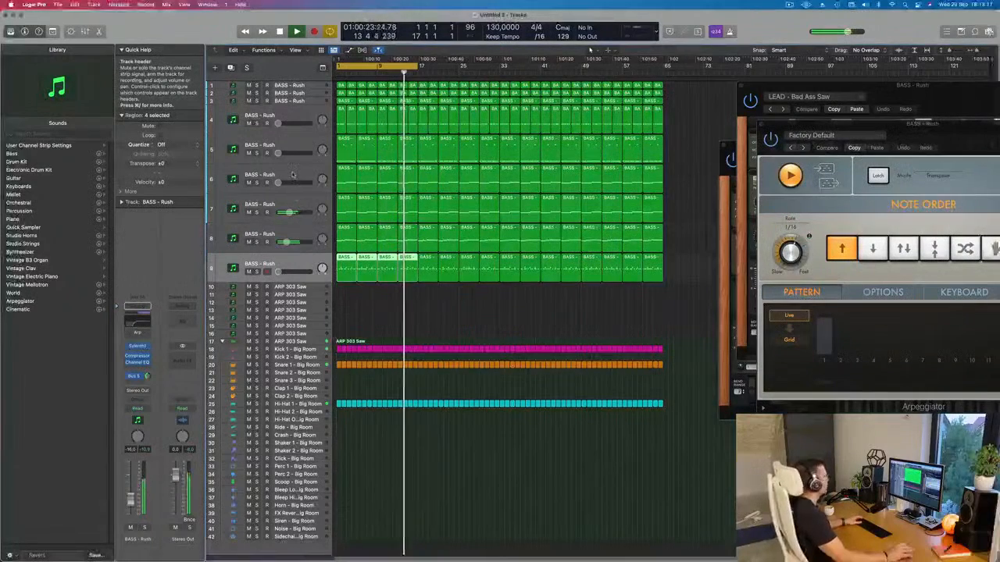
left_click(304, 175)
key("Return")
left_click_drag(277, 183, 289, 186)
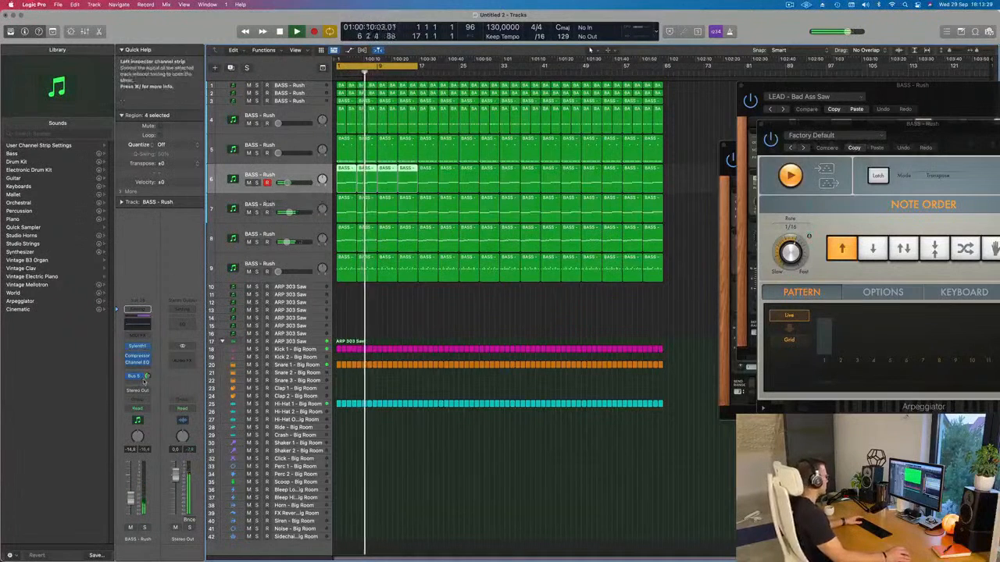
left_click_drag(147, 376, 147, 371)
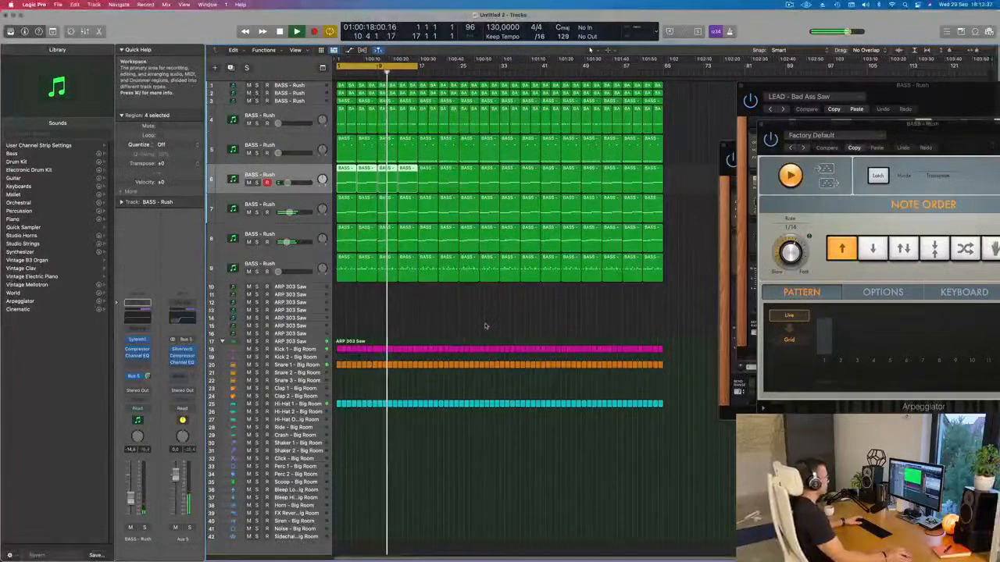
Bring in track 9 during playback by raising its volume to about -16 dB.
left_click(293, 266)
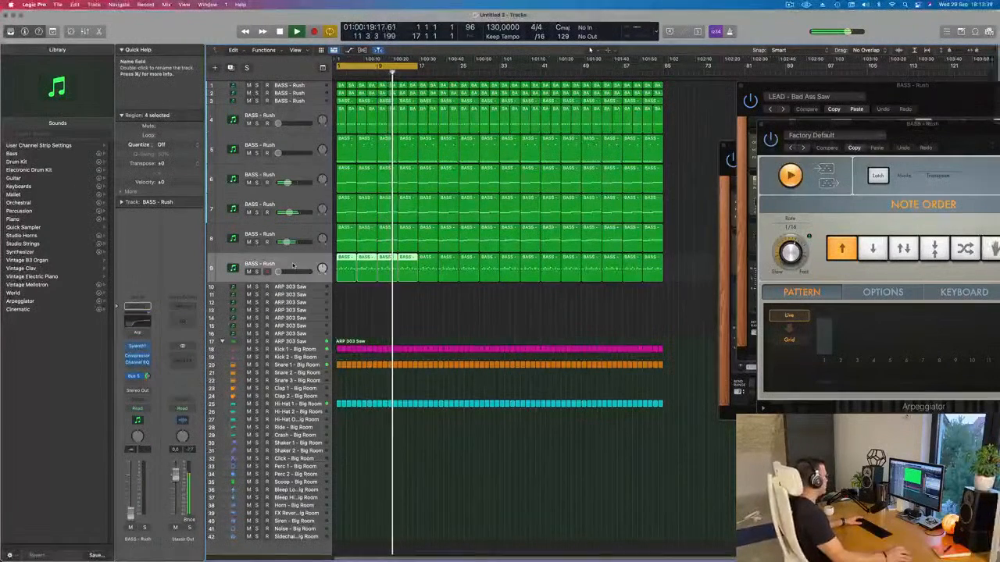
key("space")
left_click_drag(294, 278, 296, 278)
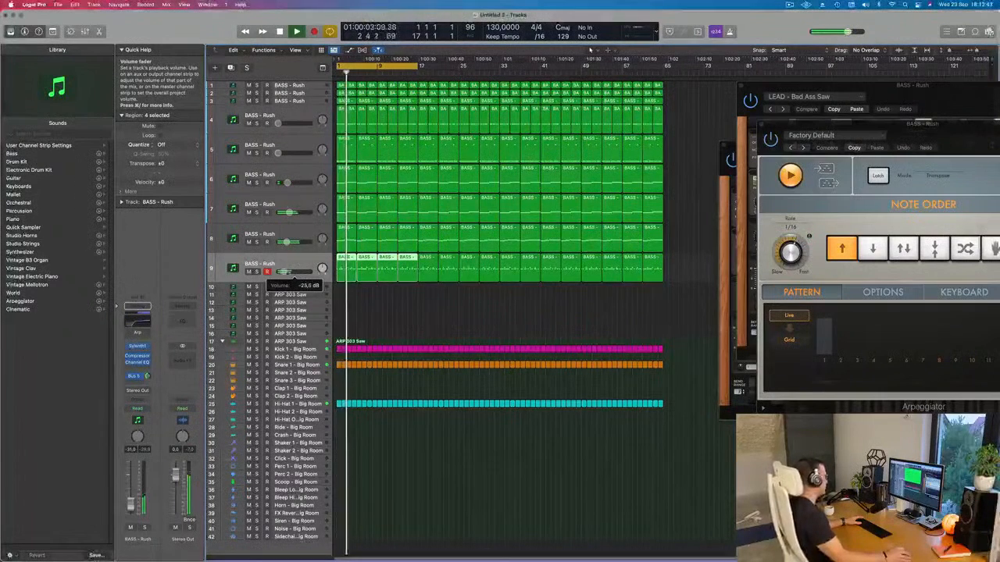
left_click_drag(273, 283, 278, 284)
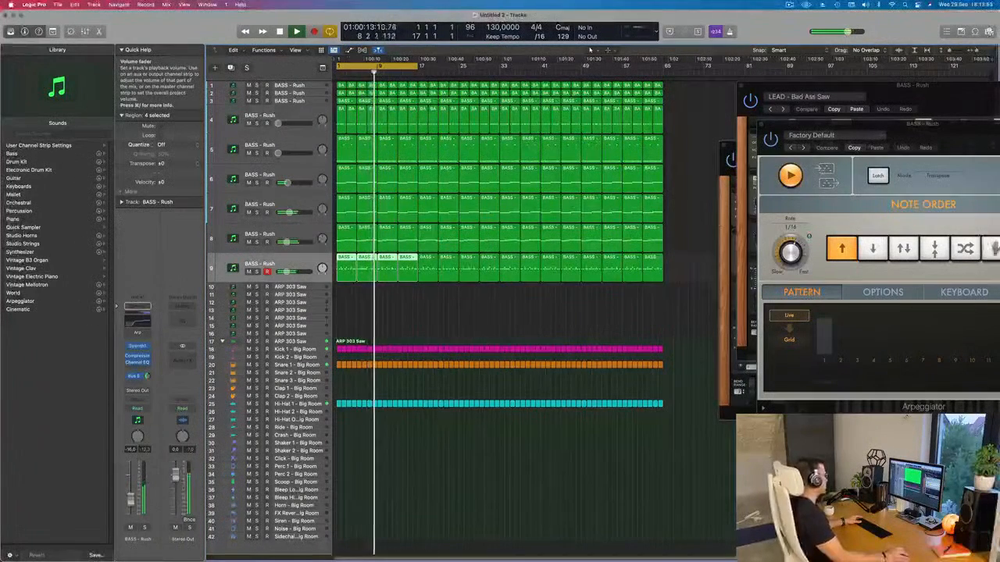
Dip track 9's Channel EQ by about 4 dB around 408 Hz and toggle its low-cut band.
left_click(140, 347)
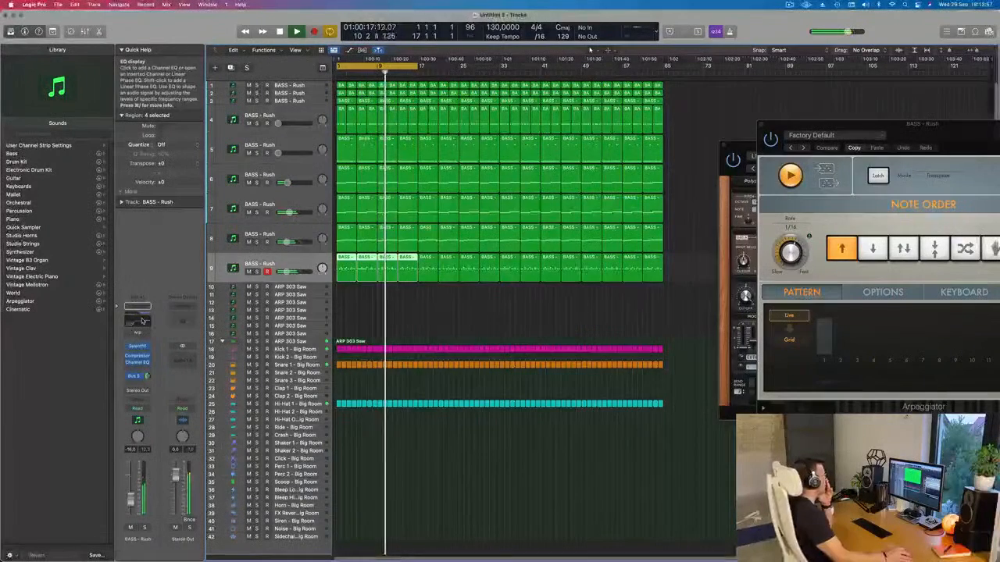
left_click(138, 316)
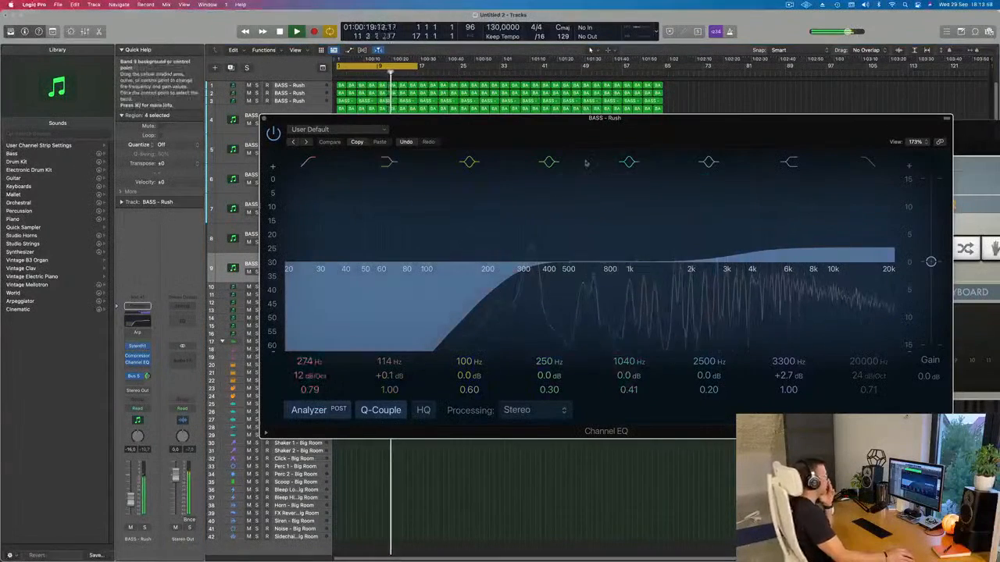
left_click_drag(632, 262, 550, 293)
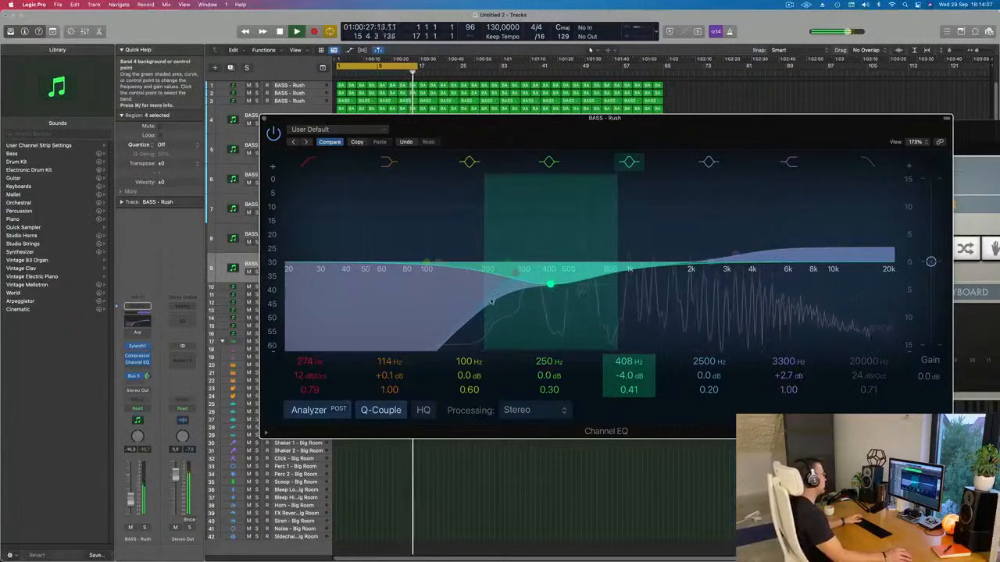
left_click(307, 161)
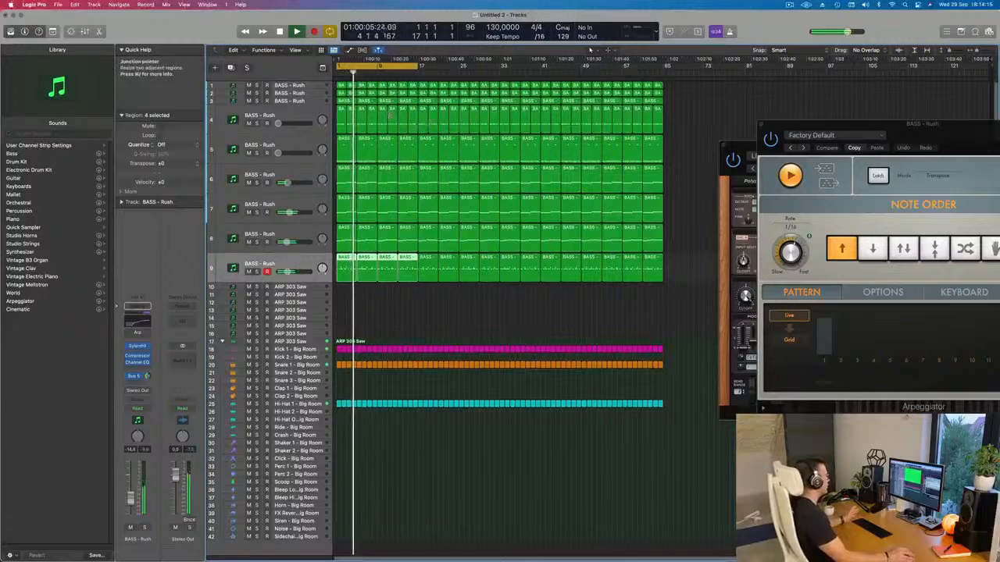
Select track 2 and extend the cycle range to bar 65.
left_click(304, 93)
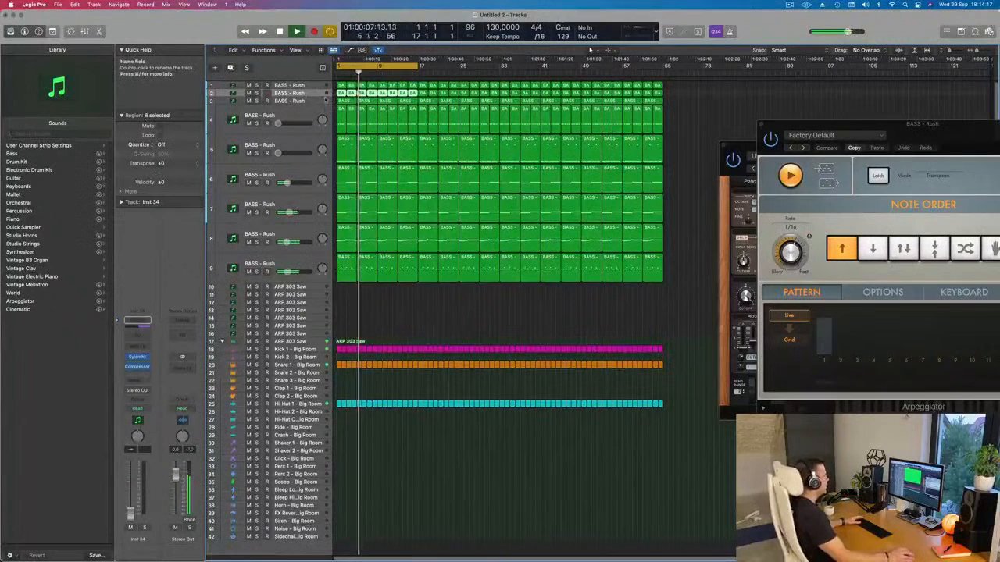
left_click_drag(420, 67, 661, 87)
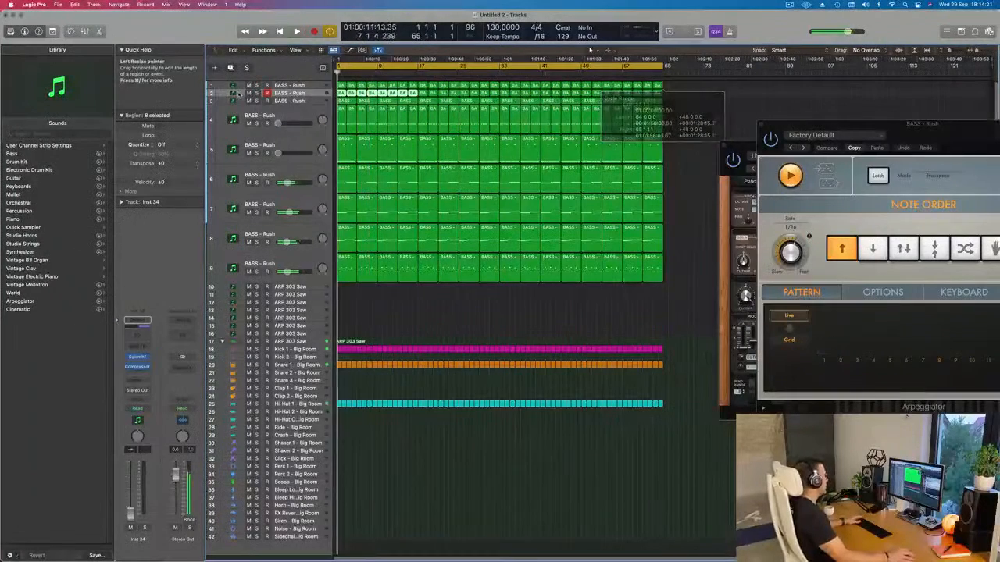
Select track 3, show the toolbar, and turn on Track Zoom to enlarge the selected track.
left_click(304, 101)
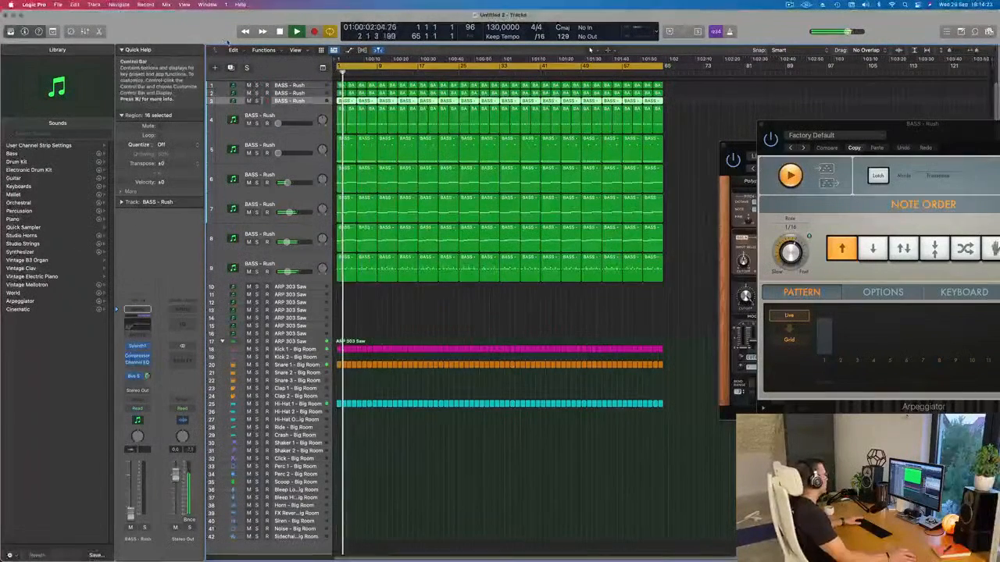
left_click(52, 32)
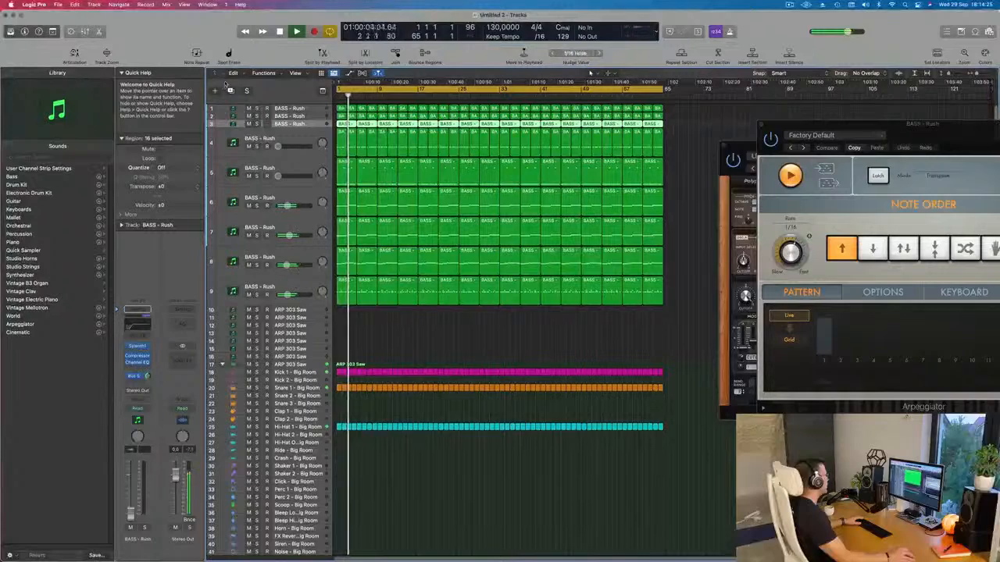
left_click(106, 53)
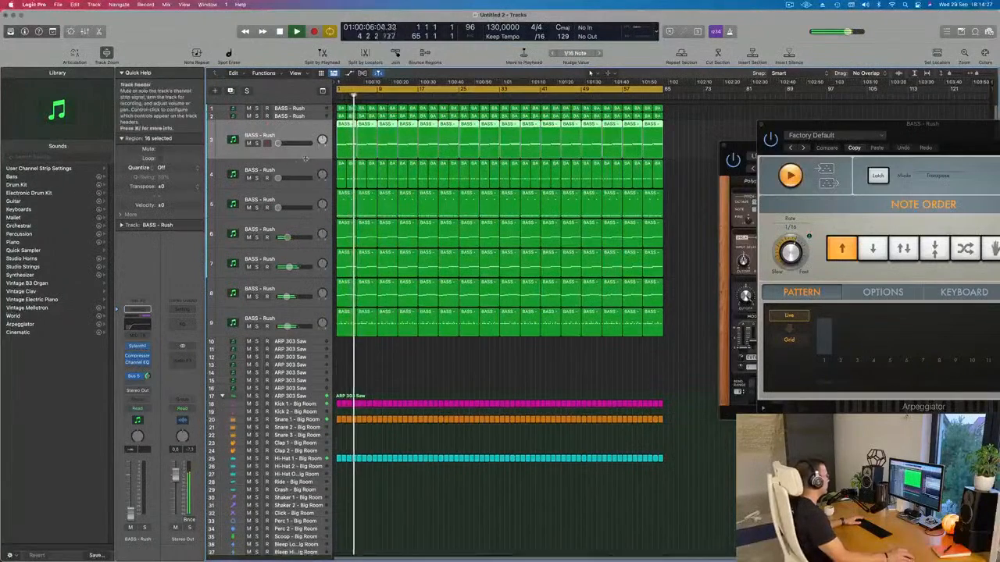
Bring in track 3 during playback at about -22 dB and briefly solo it to check its sound.
left_click_drag(305, 180, 306, 210)
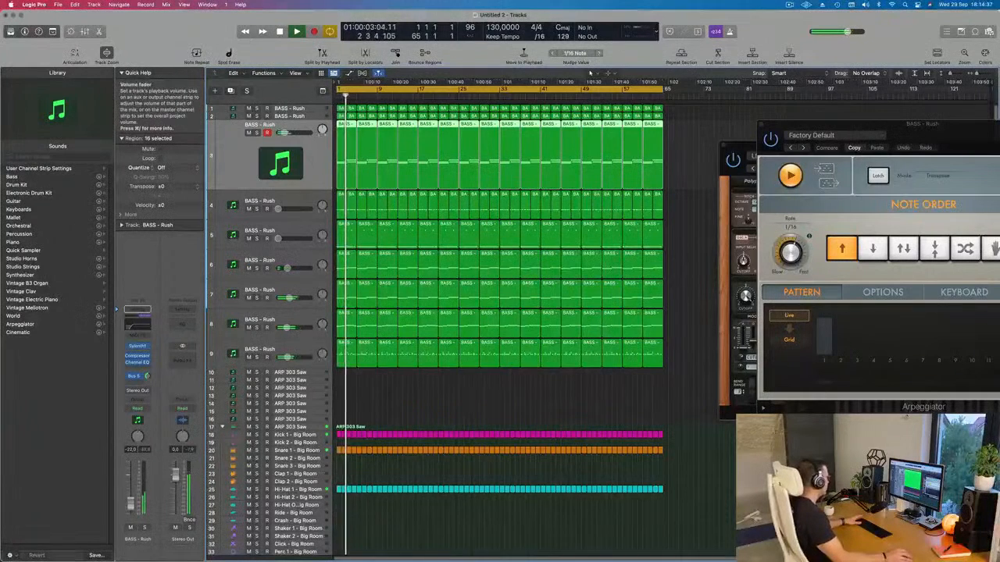
left_click(144, 528)
left_click(145, 529)
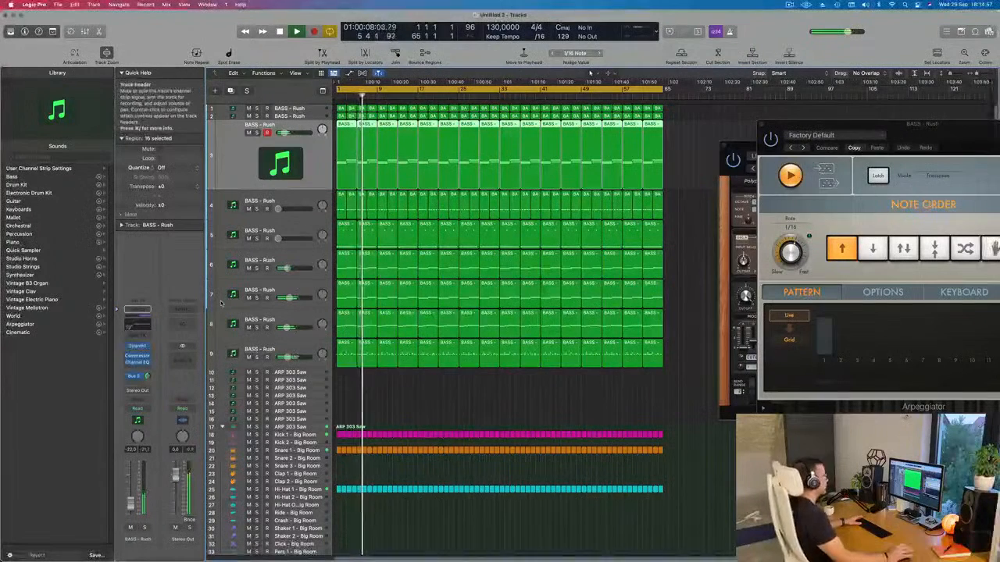
Audition tracks 1 and 2 in turn during playback.
left_click(319, 116)
left_click(306, 108)
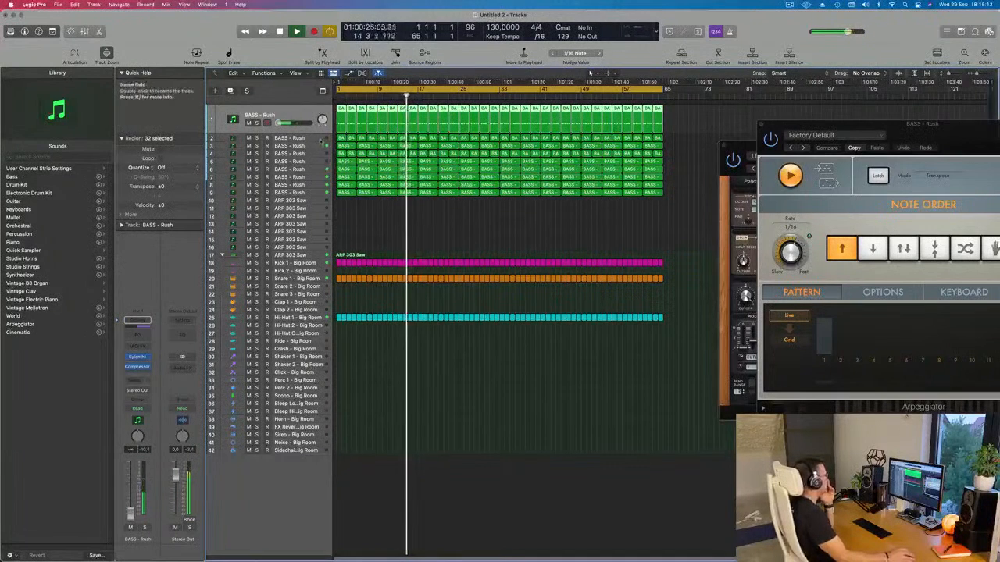
key("super+d")
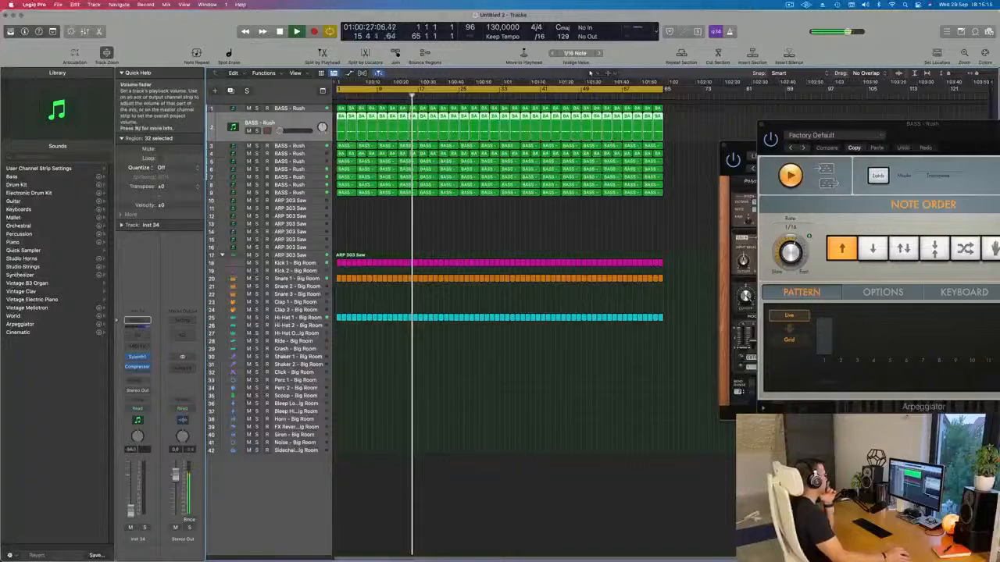
Bring in track 4 from the start of playback at about -14 dB and open its Sylenth1.
left_click(312, 153)
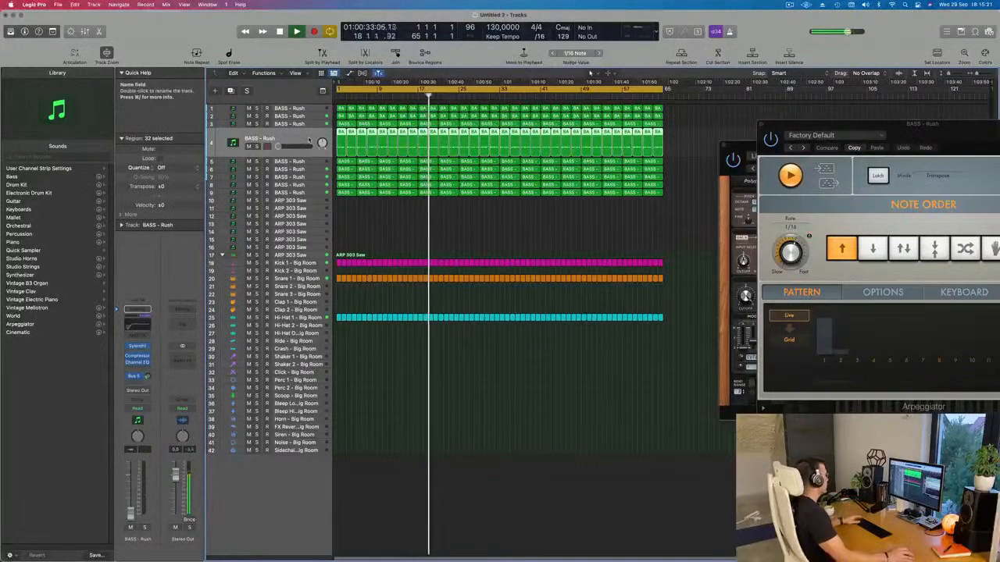
key("Return")
left_click_drag(131, 518, 129, 502)
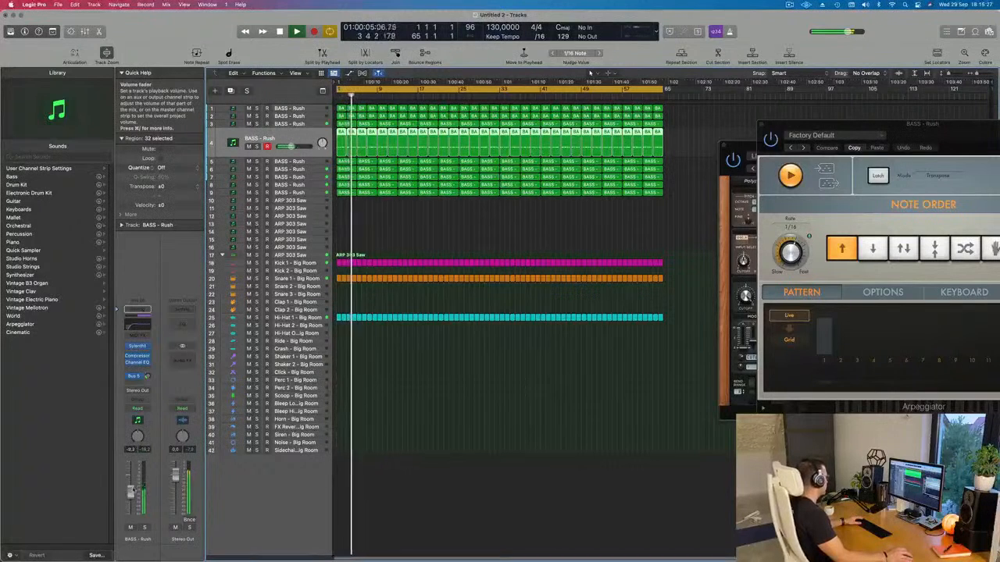
left_click(137, 346)
key("space")
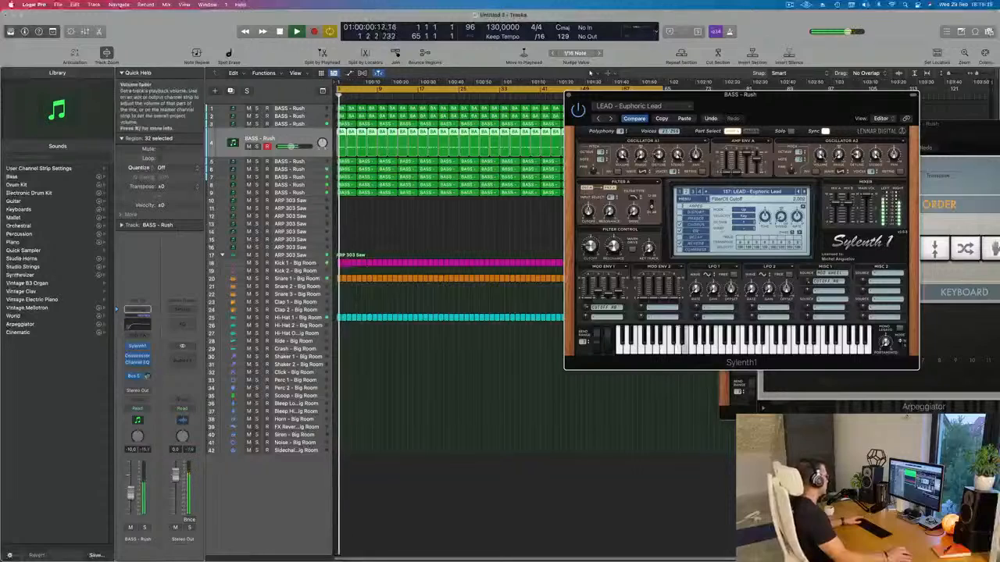
left_click_drag(131, 500, 131, 501)
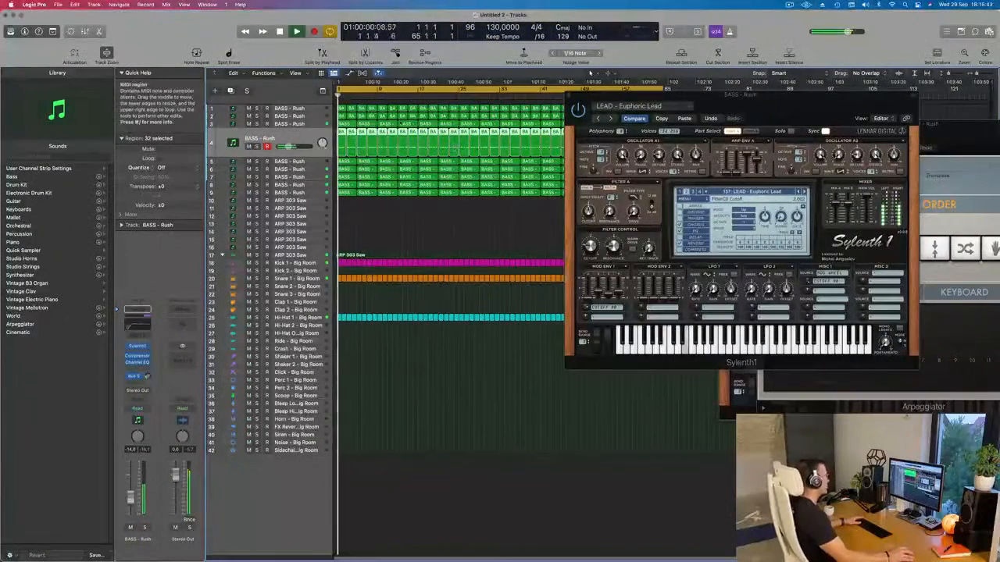
Briefly solo track 4 to hear its Euphoric Lead sound on its own.
left_click_drag(805, 107, 609, 171)
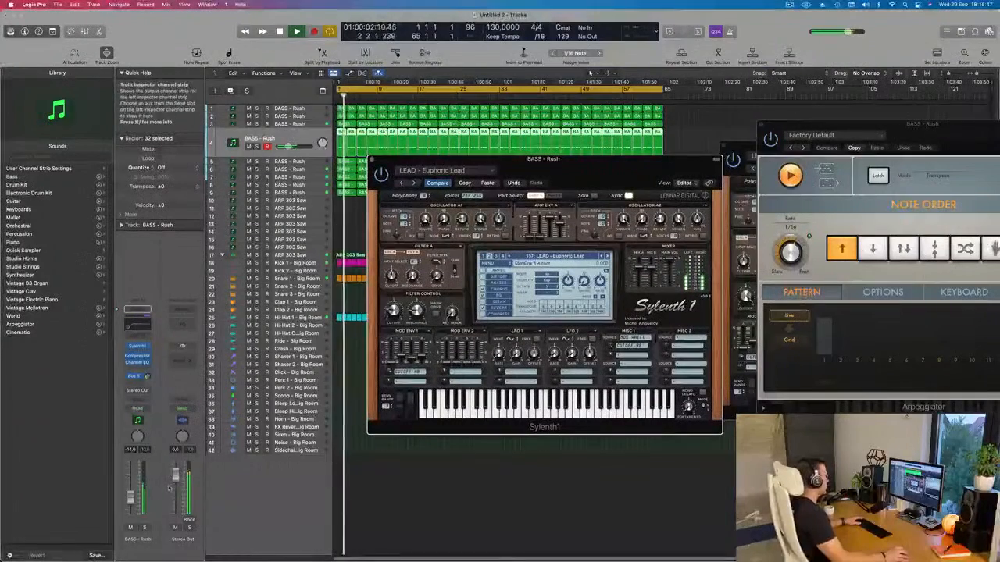
left_click(144, 528)
left_click(145, 528)
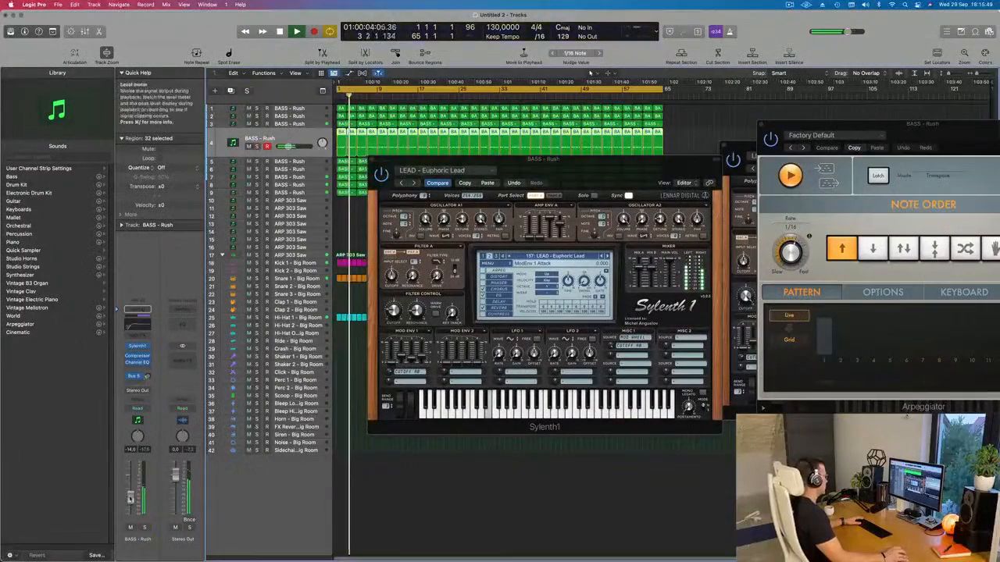
Replace track 4's Sylenth1 preset with PLUCK - 4AM from the third bank and restart playback to hear it.
left_click(137, 345)
left_click(137, 346)
left_click_drag(615, 167, 643, 141)
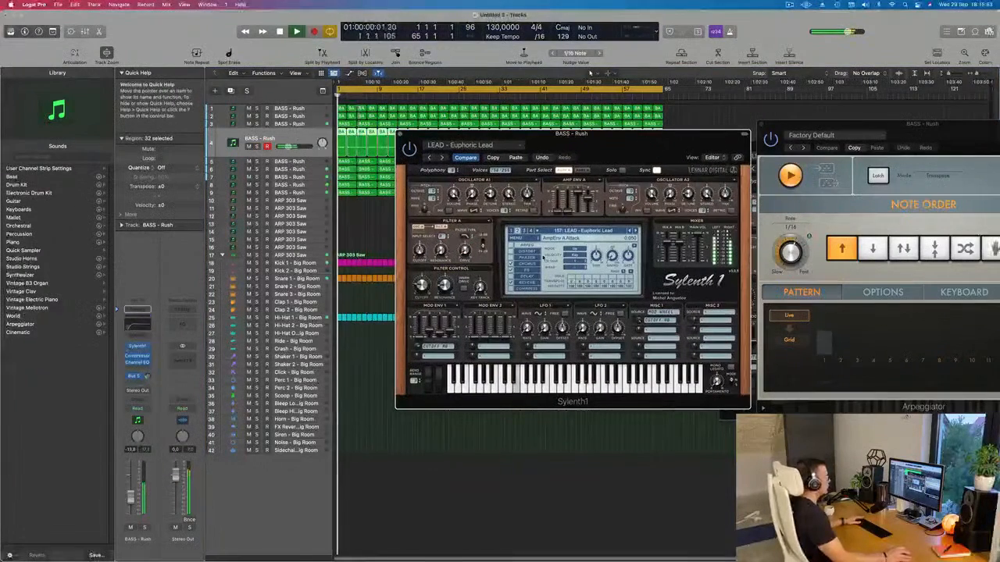
left_click(567, 232)
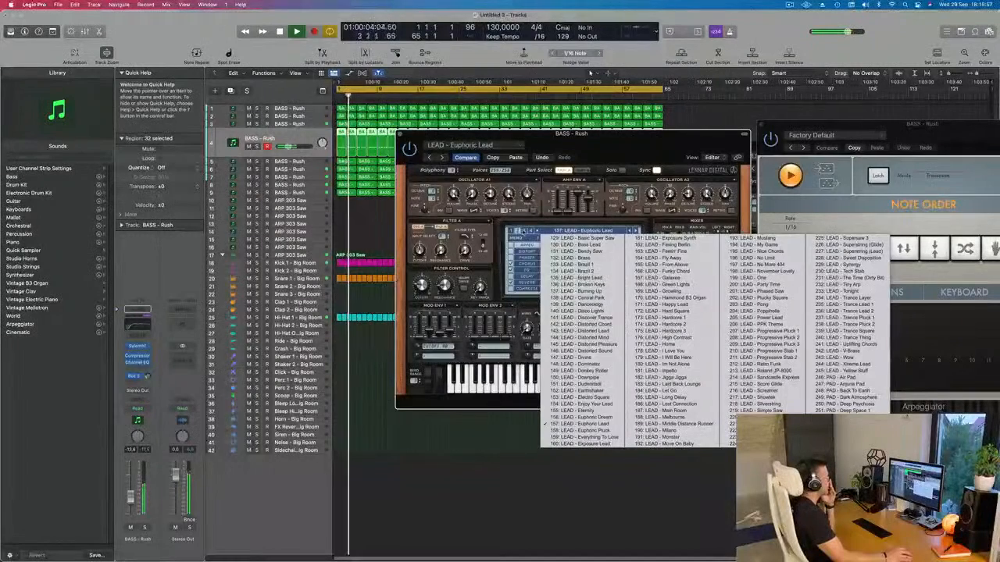
left_click(524, 231)
left_click(551, 231)
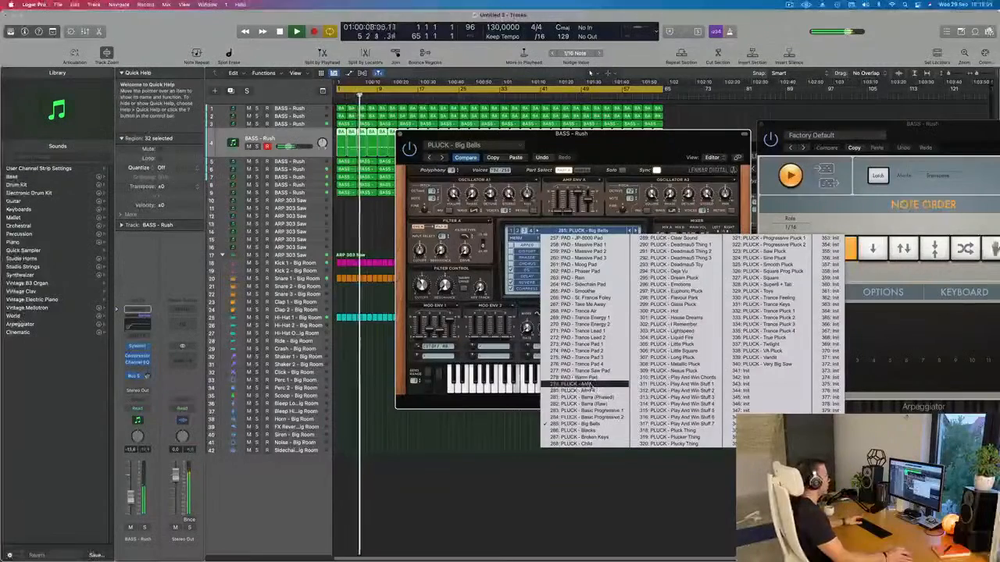
left_click(587, 389)
left_click_drag(639, 156, 668, 223)
key("space")
key("space")
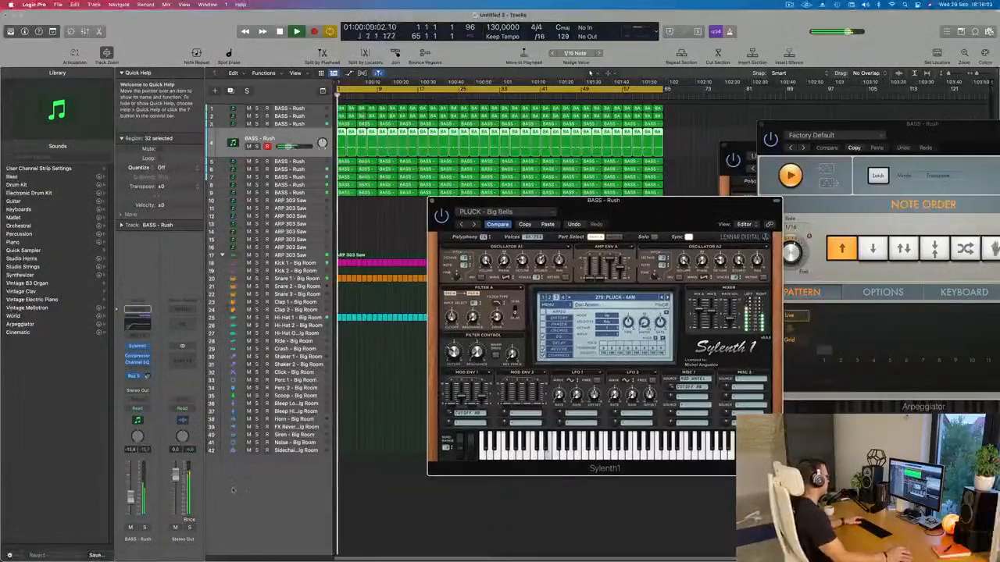
Raise track 4 to about -12 dB and step its Sylenth1 through the pluck presets to PLUCK - Child during playback.
left_click_drag(131, 498, 132, 496)
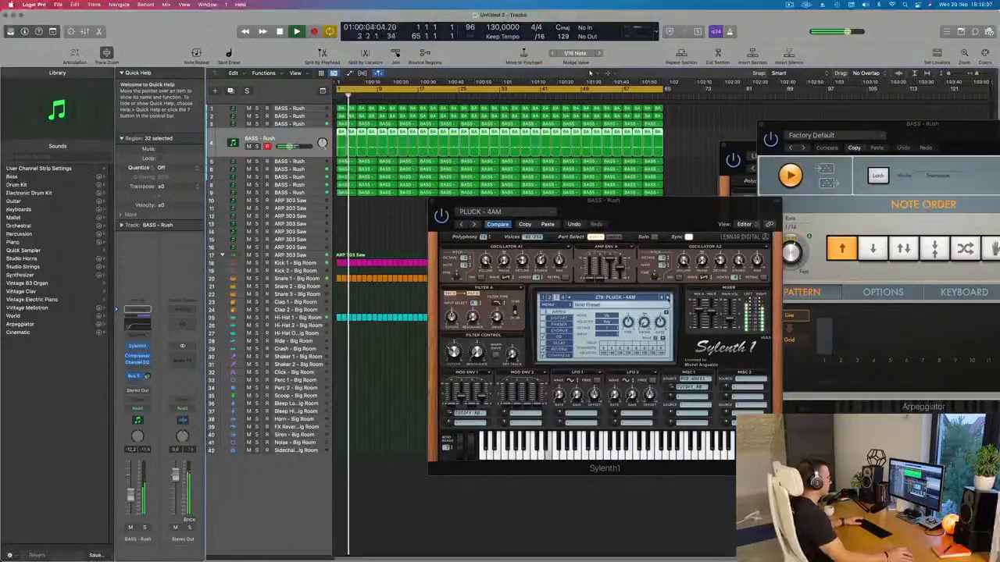
left_click(667, 297)
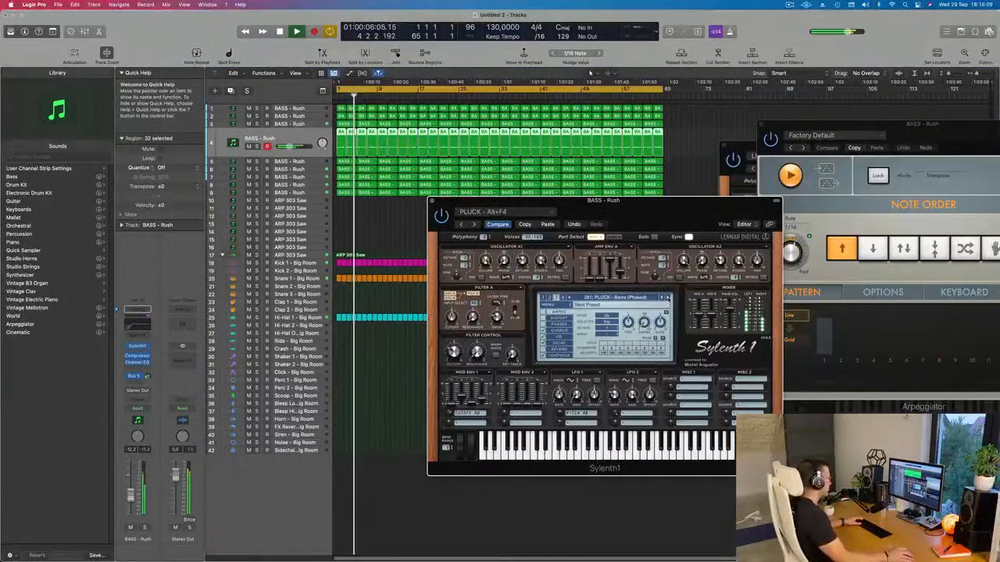
left_click(667, 297)
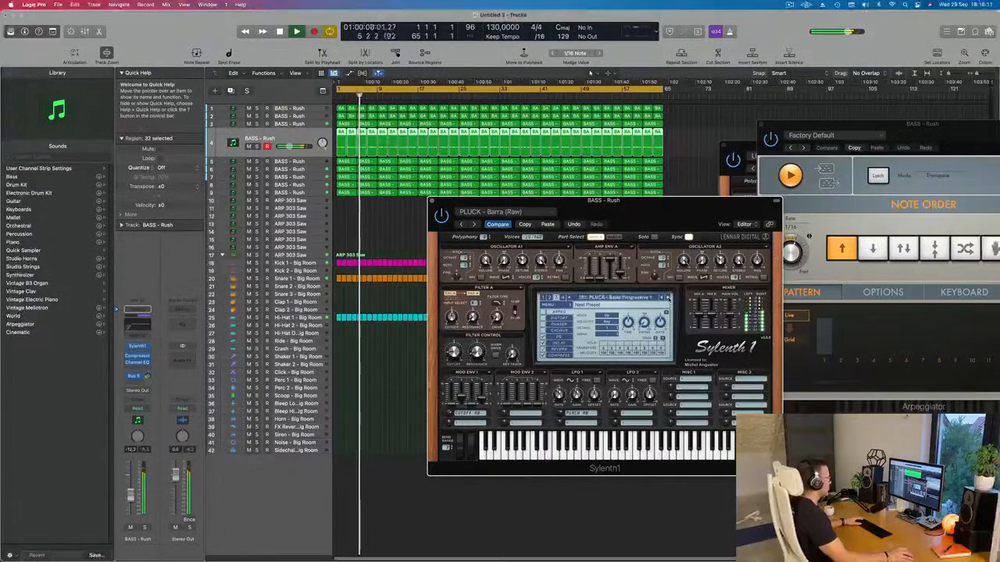
left_click(667, 297)
key("space")
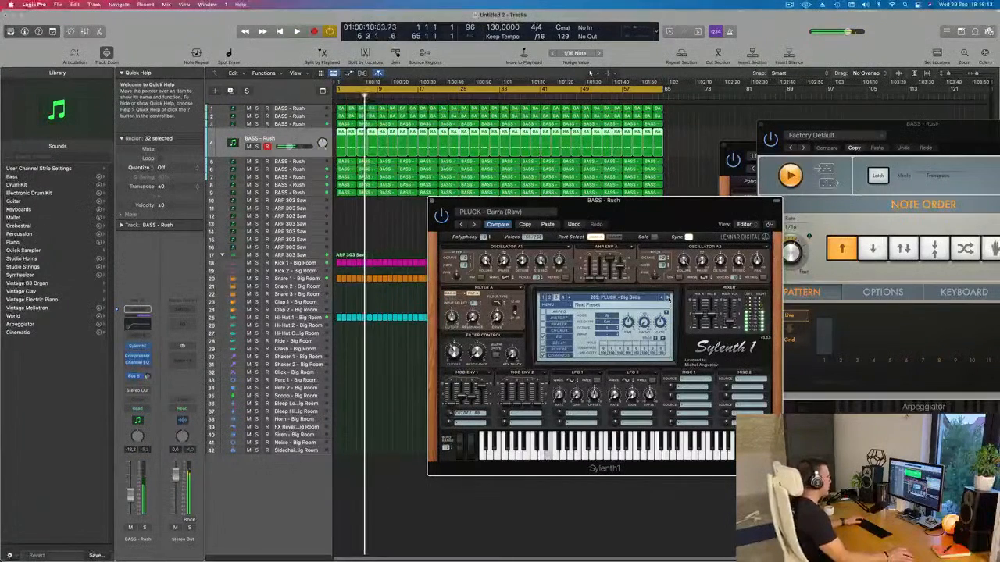
key("space")
left_click(667, 298)
left_click(667, 298)
left_click(667, 298)
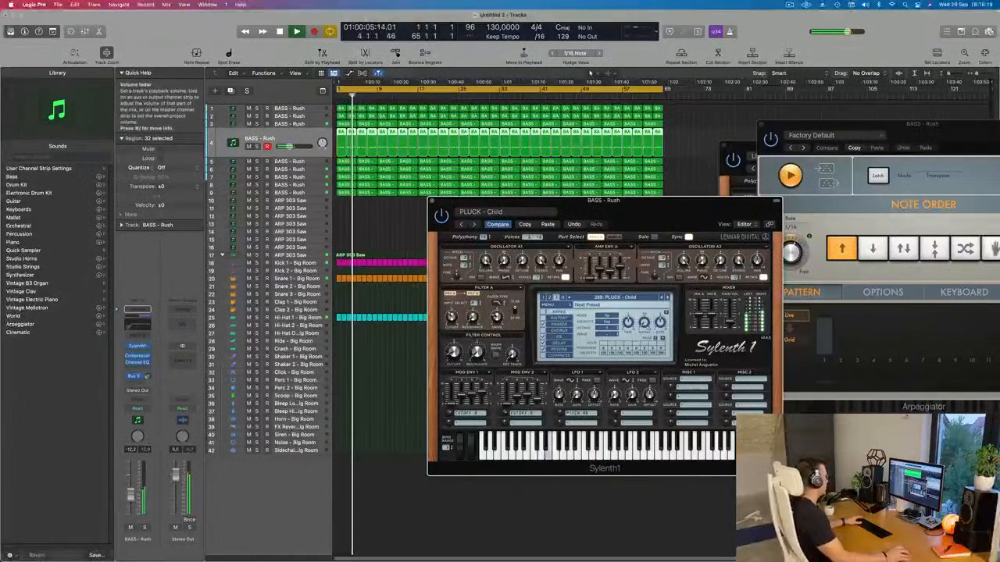
Raise track 4 to about -6 dB with more Bus 5 send, and advance its preset to PLUCK - Hot.
left_click_drag(132, 484, 132, 481)
left_click_drag(147, 376, 148, 364)
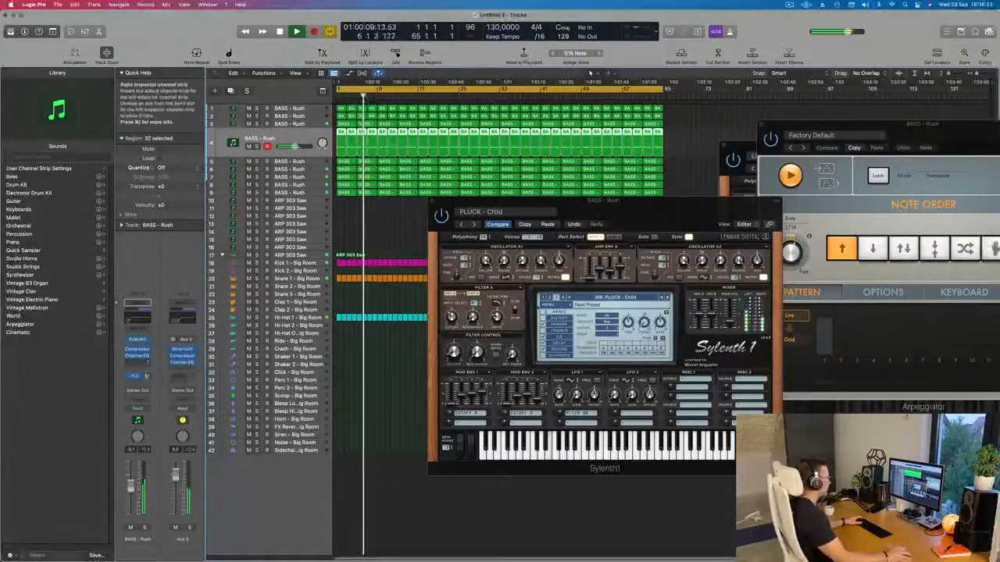
left_click(666, 297)
left_click(665, 297)
left_click(665, 298)
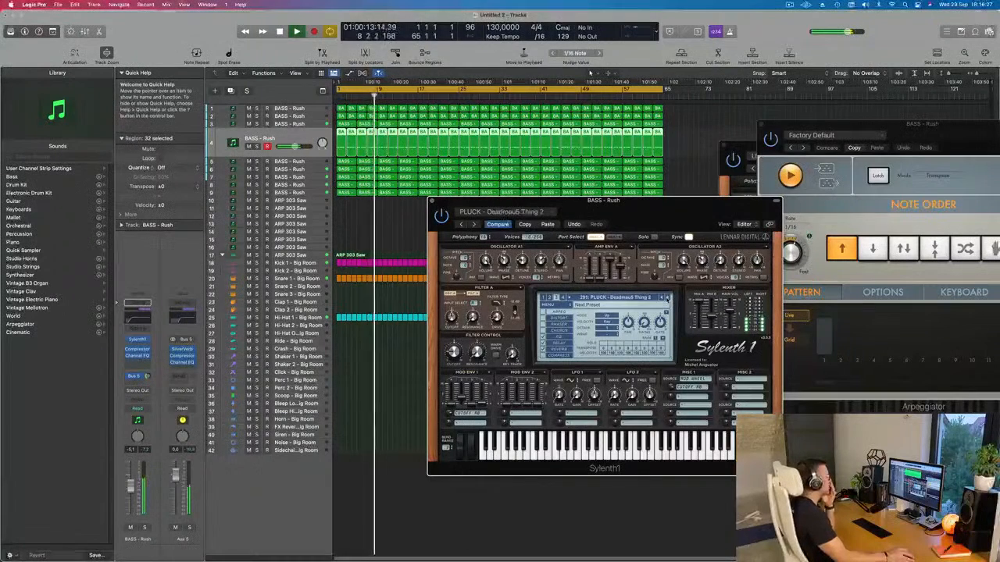
left_click(665, 298)
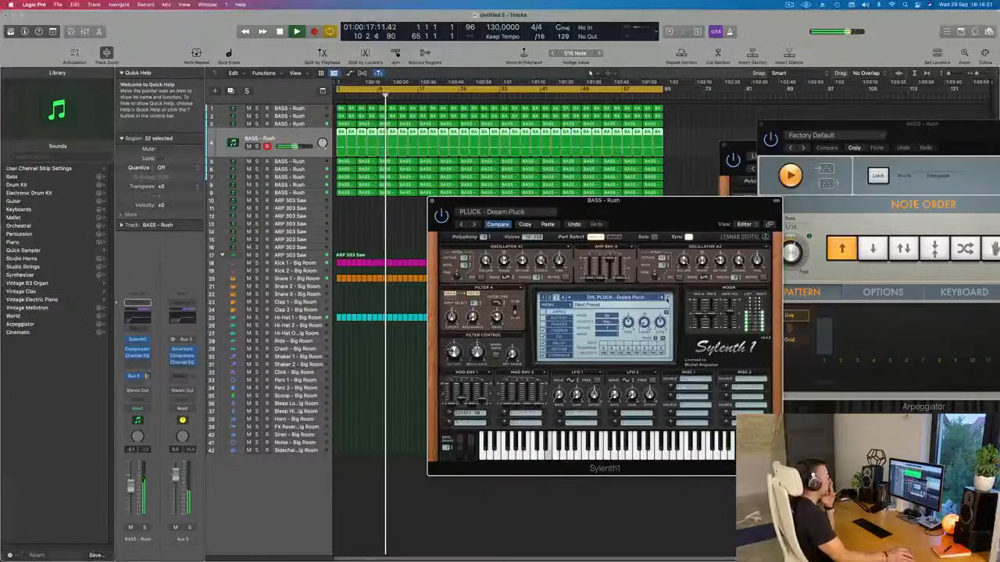
left_click(666, 298)
left_click(666, 297)
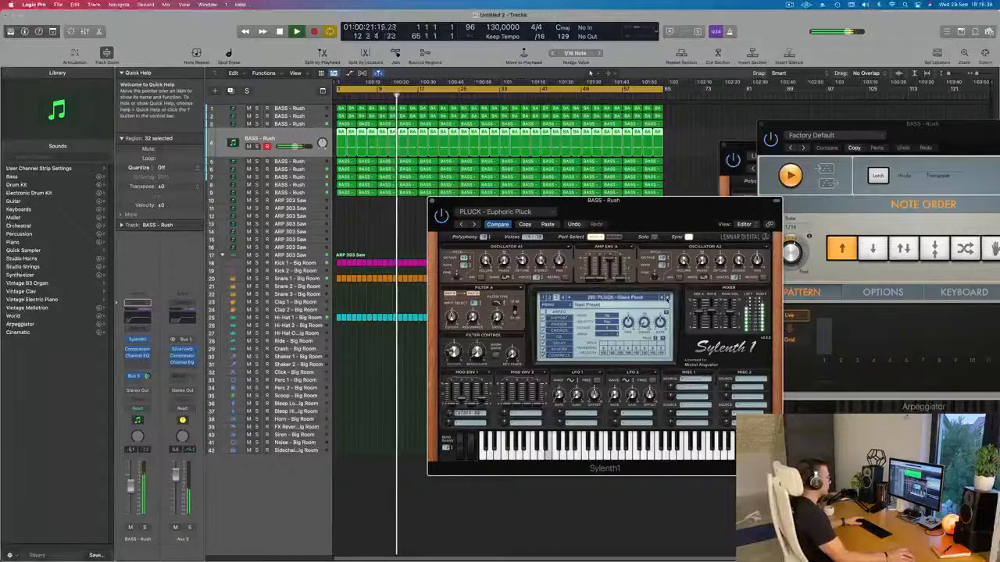
left_click(666, 297)
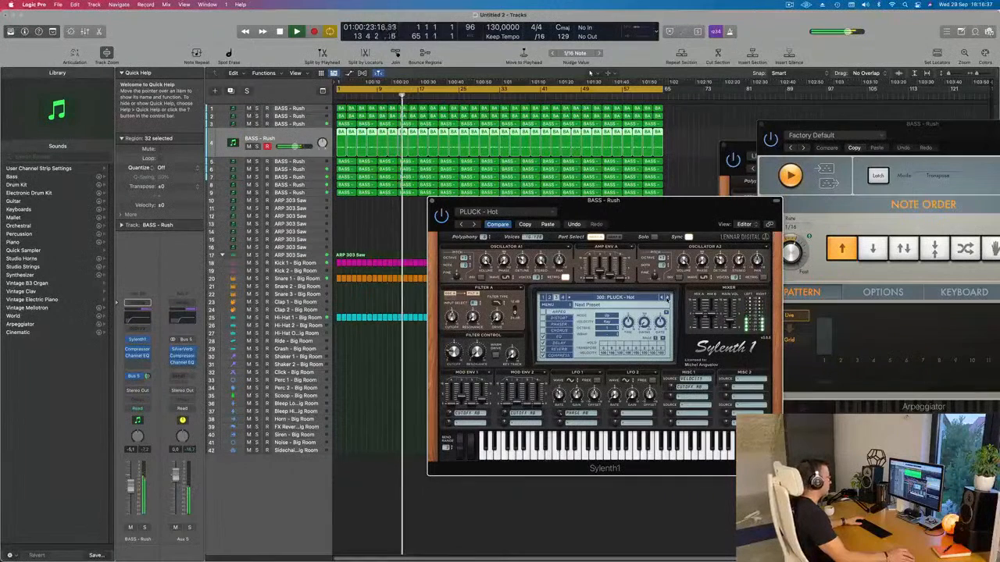
Lower track 4 to about -12 dB, load PLUCK - Little Pluck and briefly solo the track.
left_click_drag(131, 487, 131, 496)
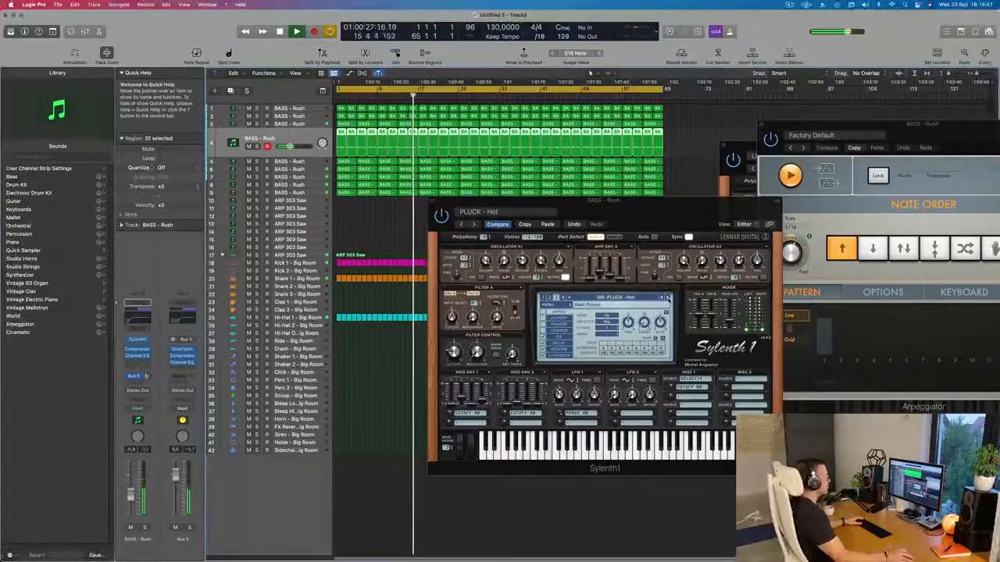
left_click(666, 297)
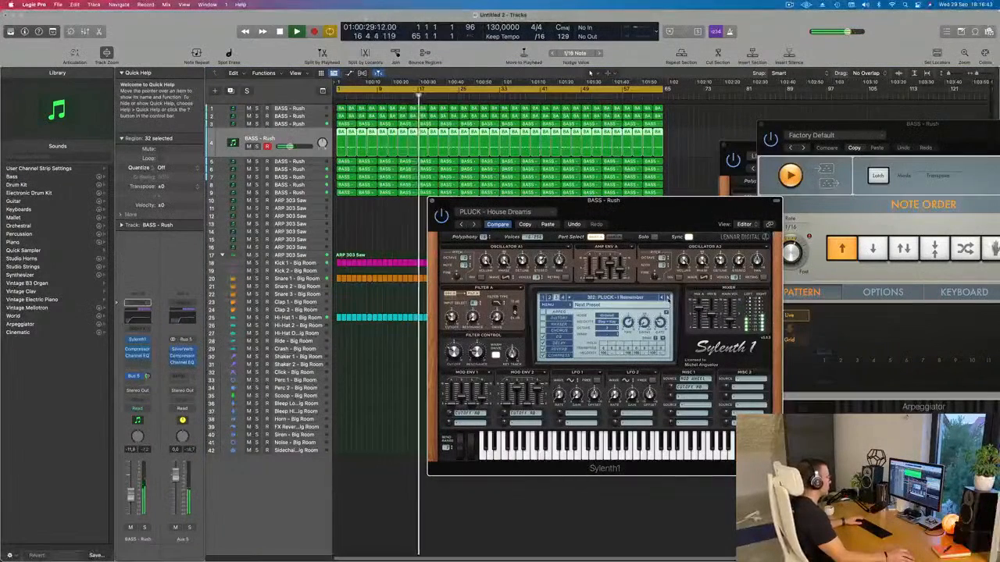
left_click(667, 297)
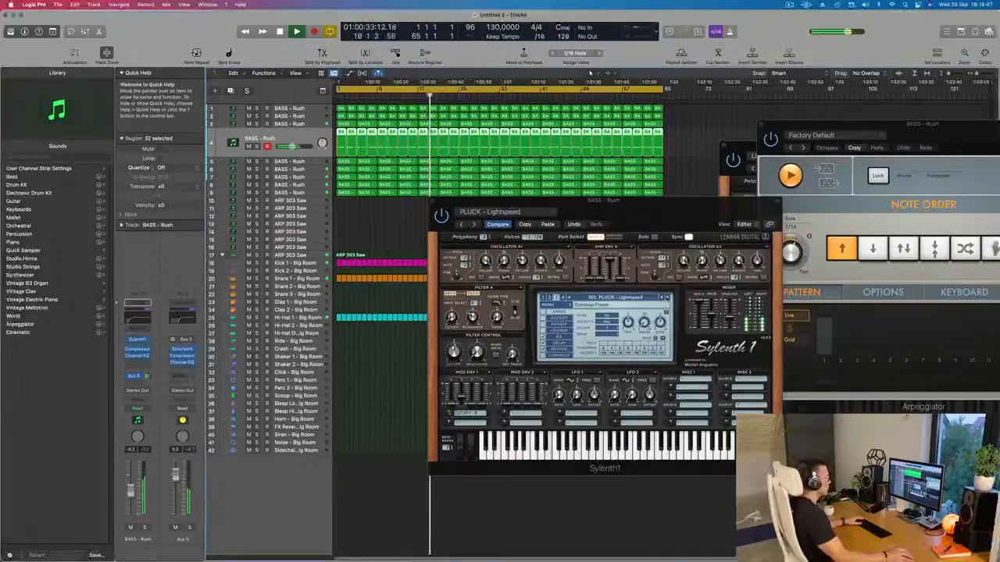
left_click(666, 297)
left_click(667, 297)
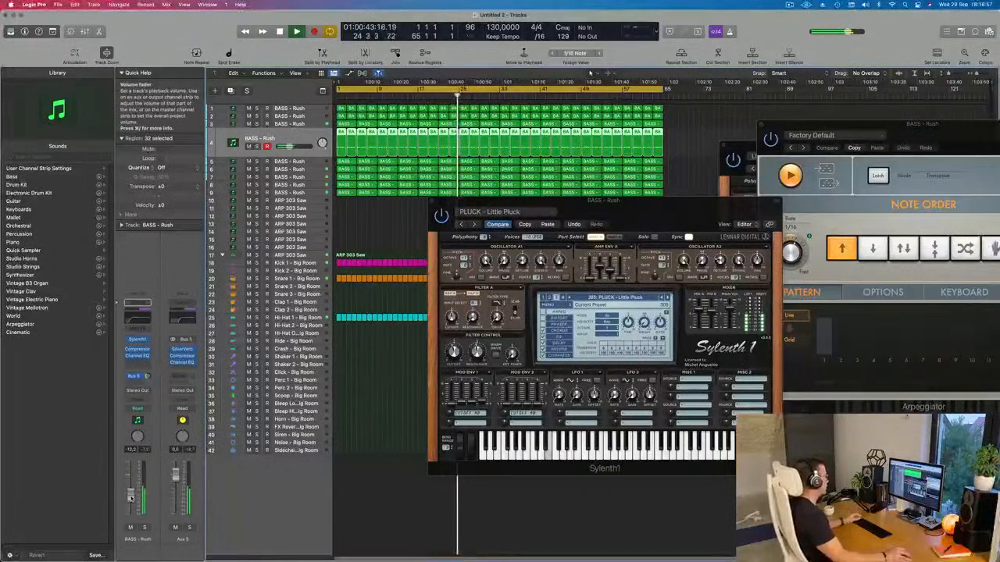
left_click(145, 528)
left_click(145, 528)
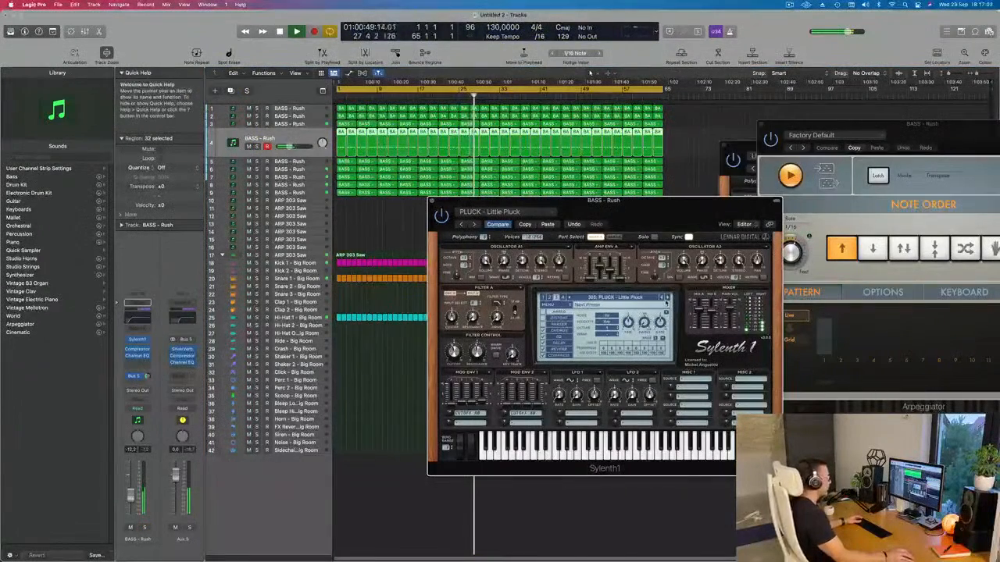
Audition the pluck presets from Little Square through Trance Pluck 2 on track 4 during playback.
left_click(666, 297)
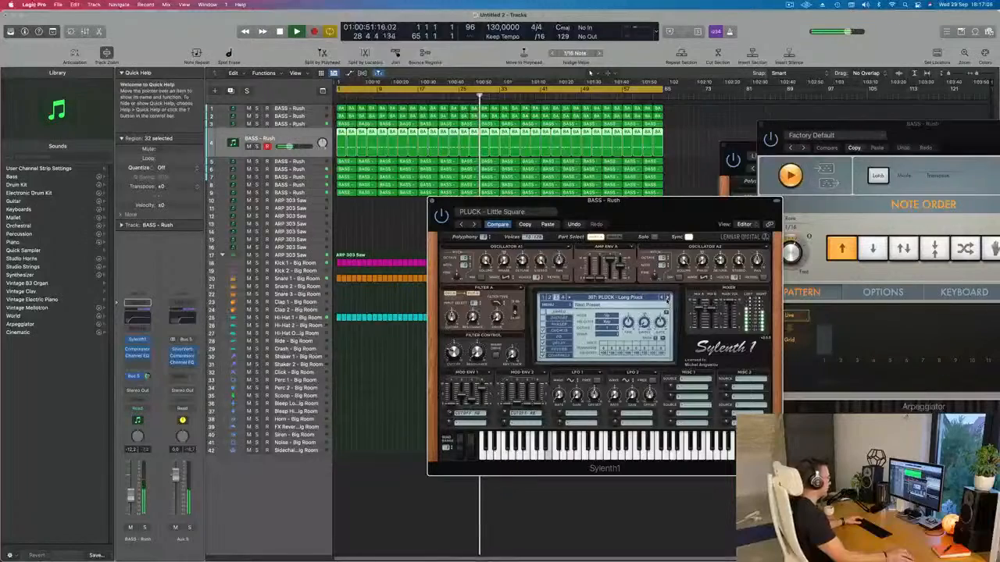
left_click(666, 297)
left_click(666, 298)
left_click(666, 297)
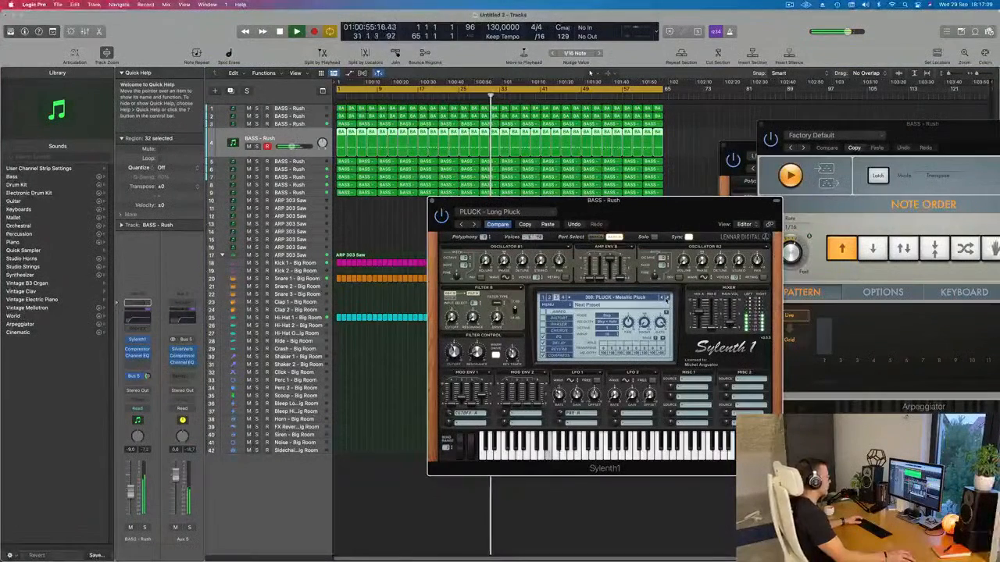
left_click(666, 297)
left_click(666, 297)
left_click(666, 298)
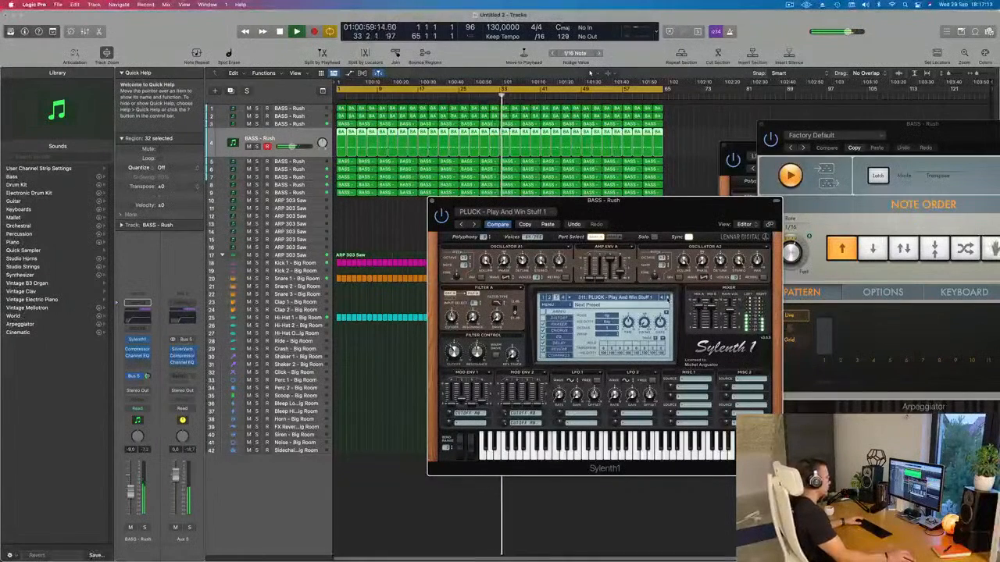
left_click(666, 297)
left_click(667, 297)
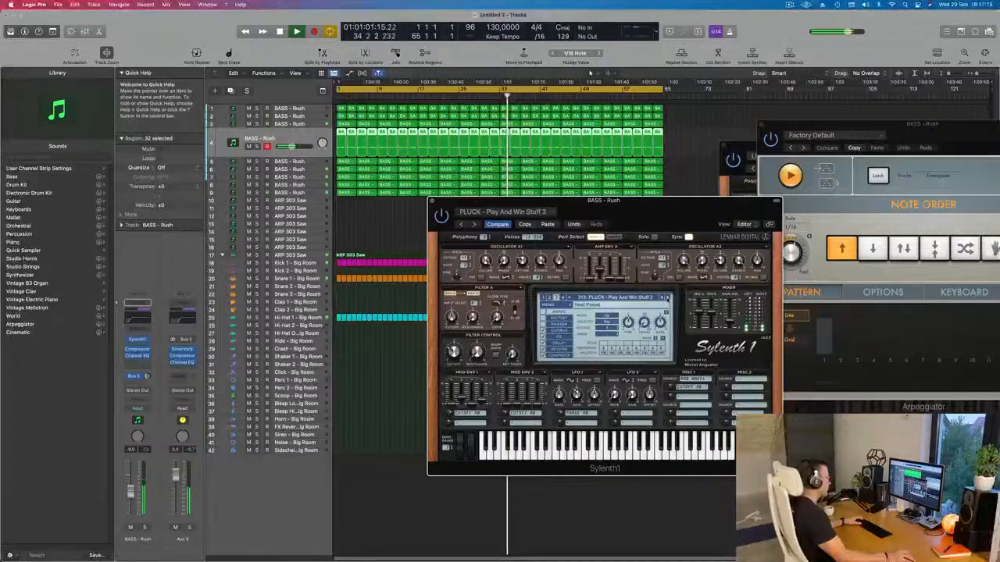
left_click(666, 297)
left_click(666, 297)
left_click(666, 298)
left_click(666, 298)
left_click(666, 297)
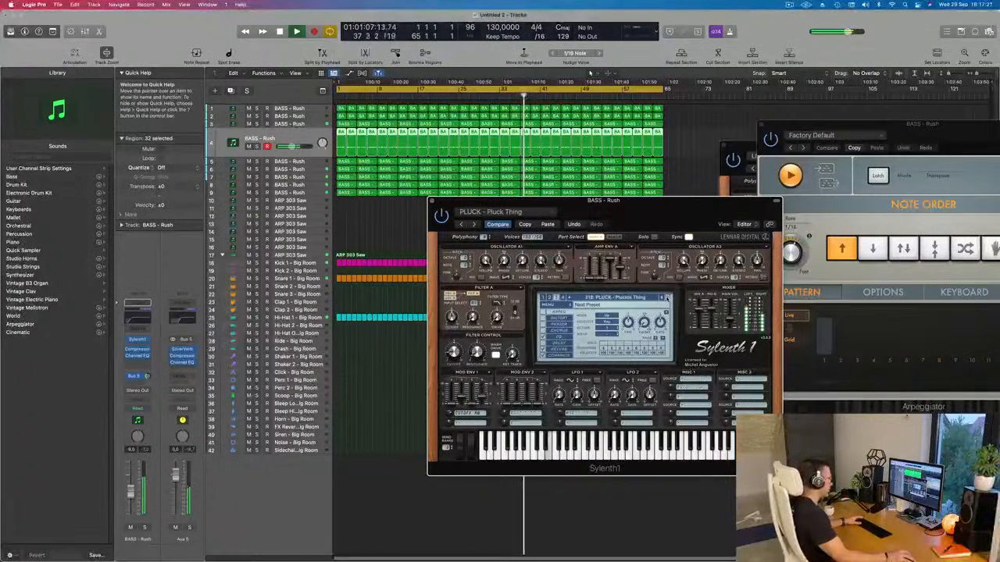
left_click(666, 297)
left_click(666, 298)
left_click(666, 298)
left_click(666, 298)
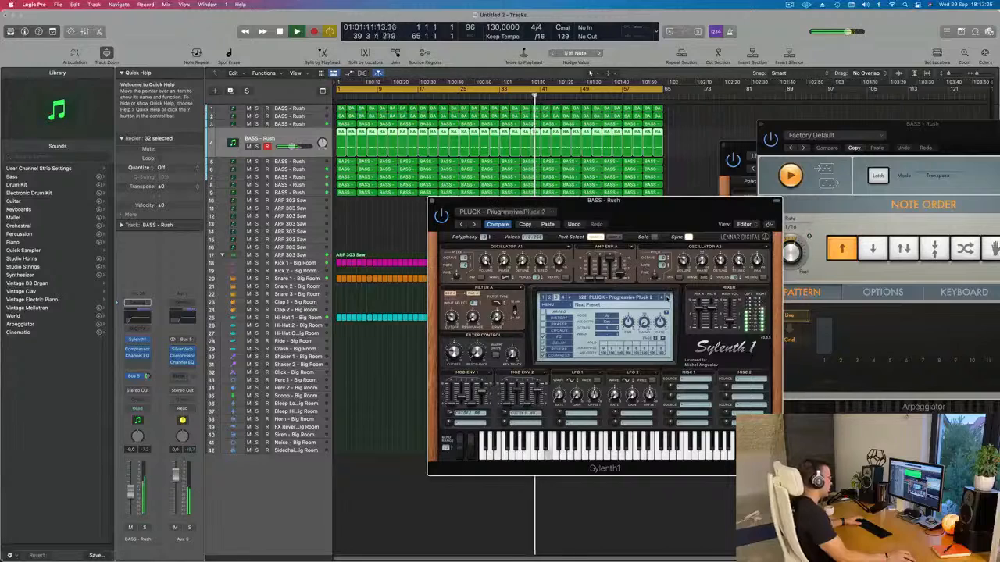
left_click(666, 298)
left_click(666, 298)
left_click(666, 298)
left_click(666, 298)
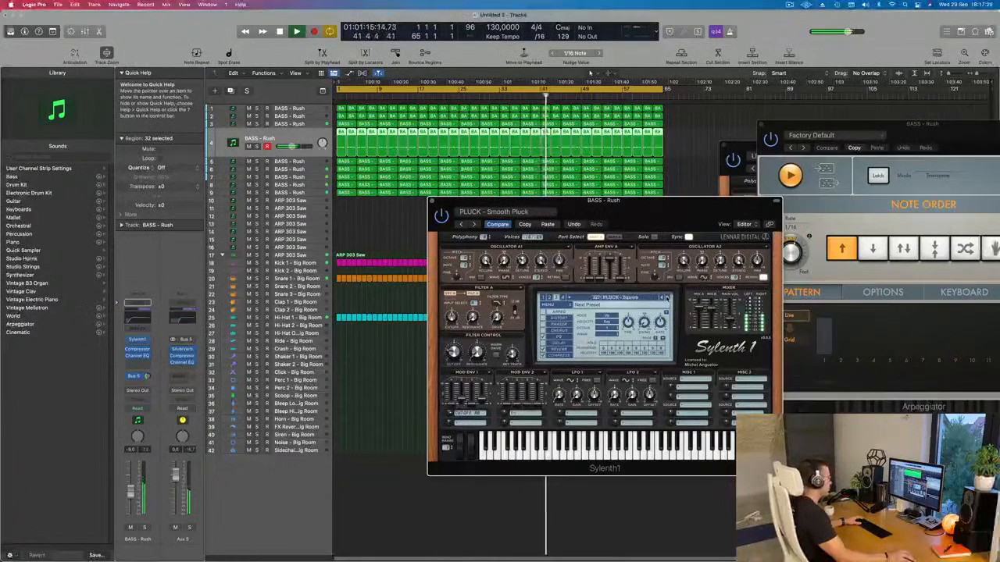
left_click(667, 298)
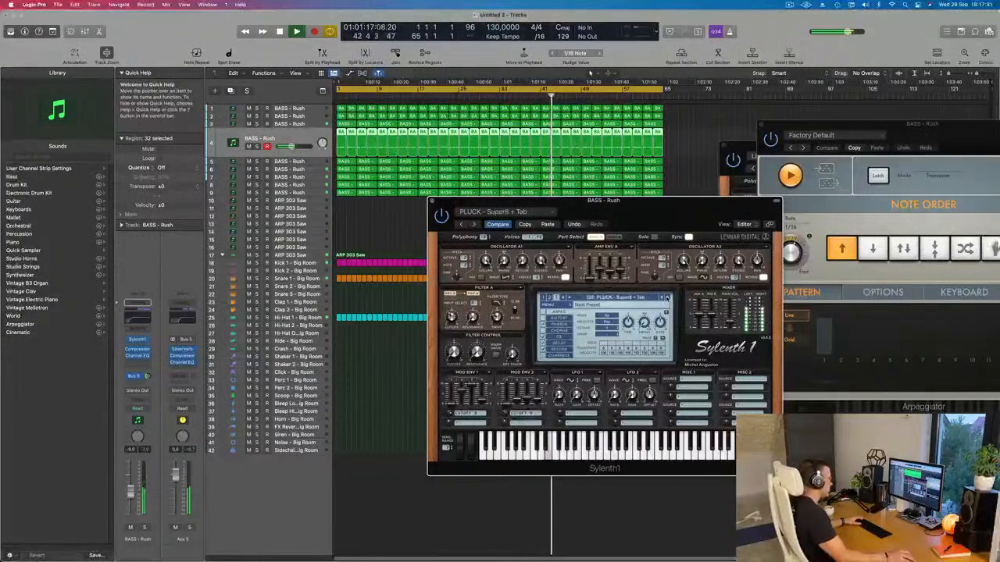
left_click(666, 298)
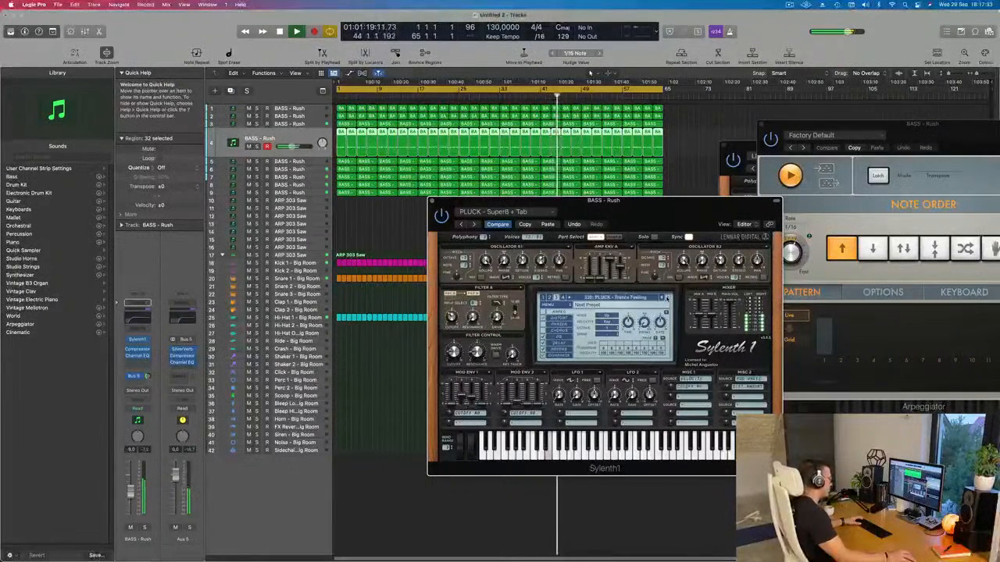
left_click(666, 297)
left_click(666, 298)
left_click(666, 298)
left_click(666, 298)
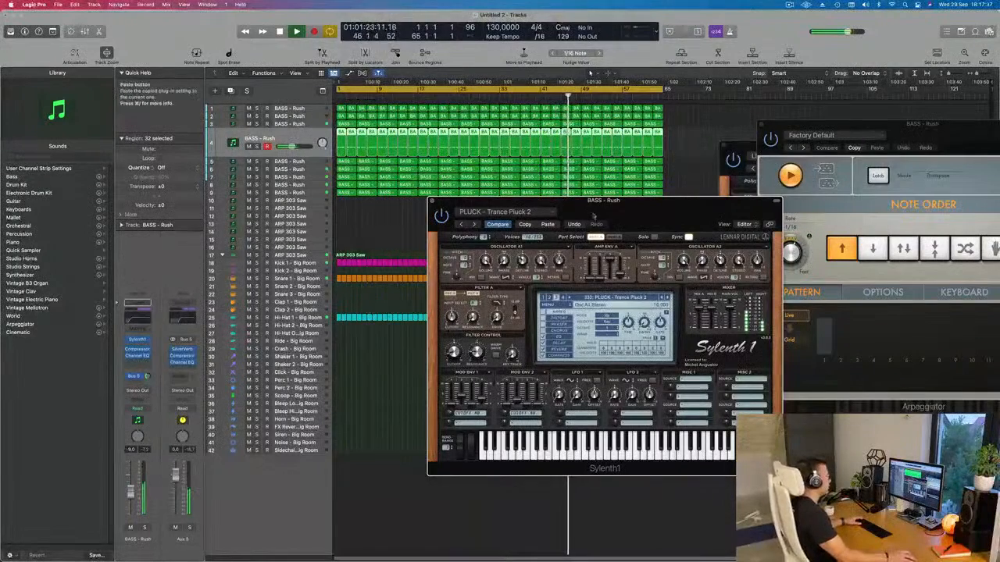
Return track 4 to PLUCK - Little Pluck and lower its Filter Control cutoff, replaying from the start to compare.
left_click_drag(691, 210, 538, 184)
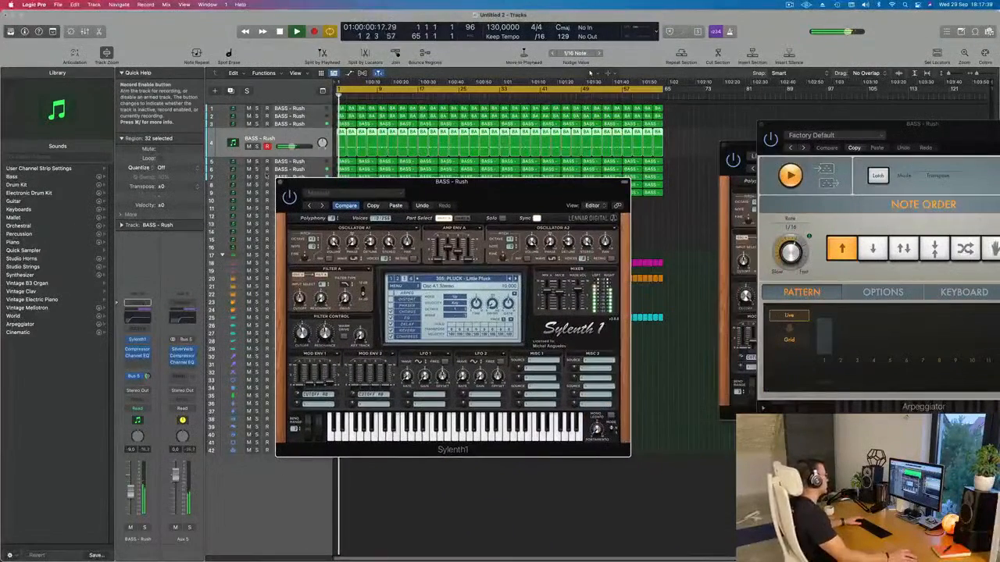
left_click(276, 185)
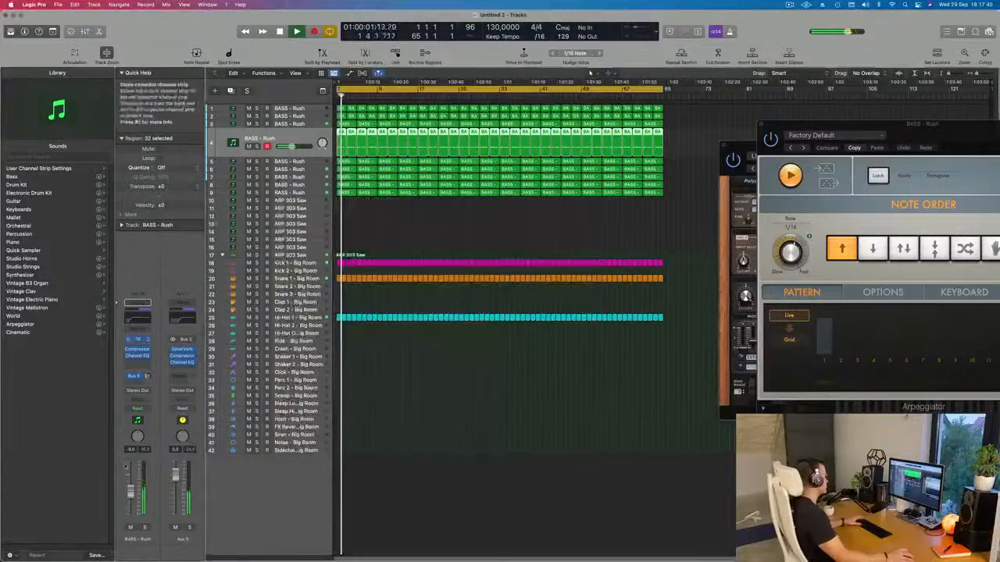
left_click(136, 340)
key("space")
key("space")
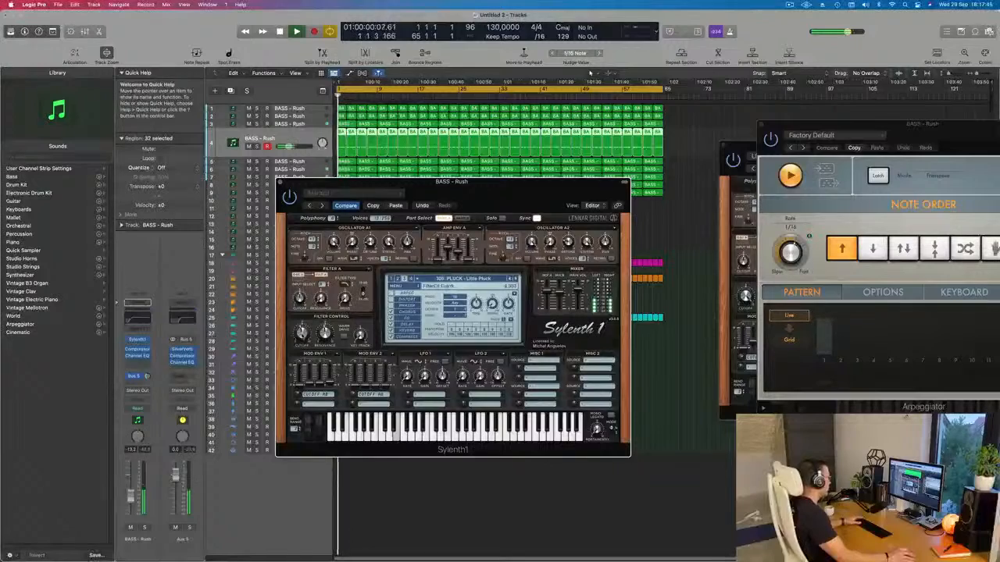
left_click_drag(302, 340, 303, 343)
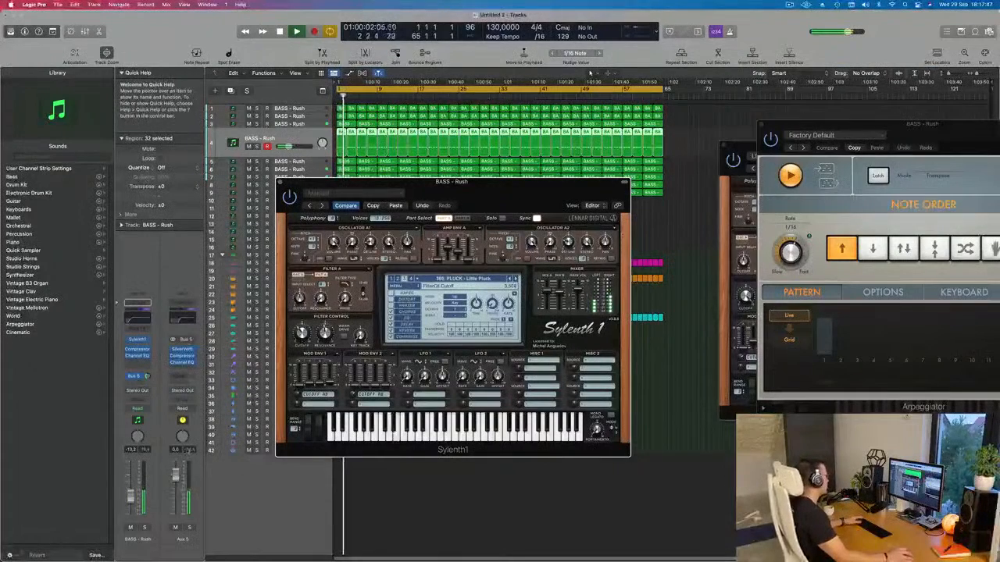
key("space")
key("space")
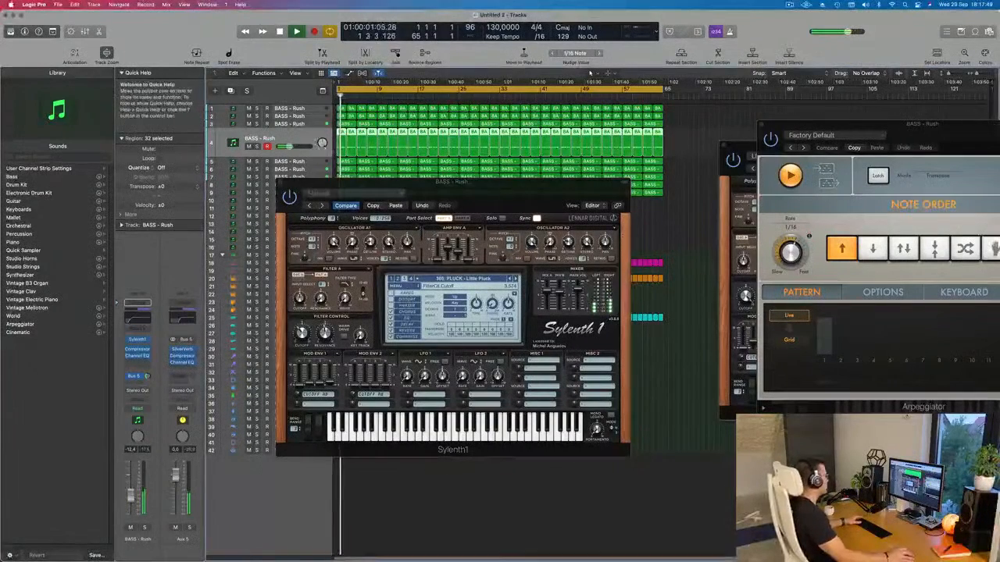
Close track 4's Sylenth1 and replay the arrangement from the start with the track at about -13 dB.
left_click_drag(279, 183, 228, 283)
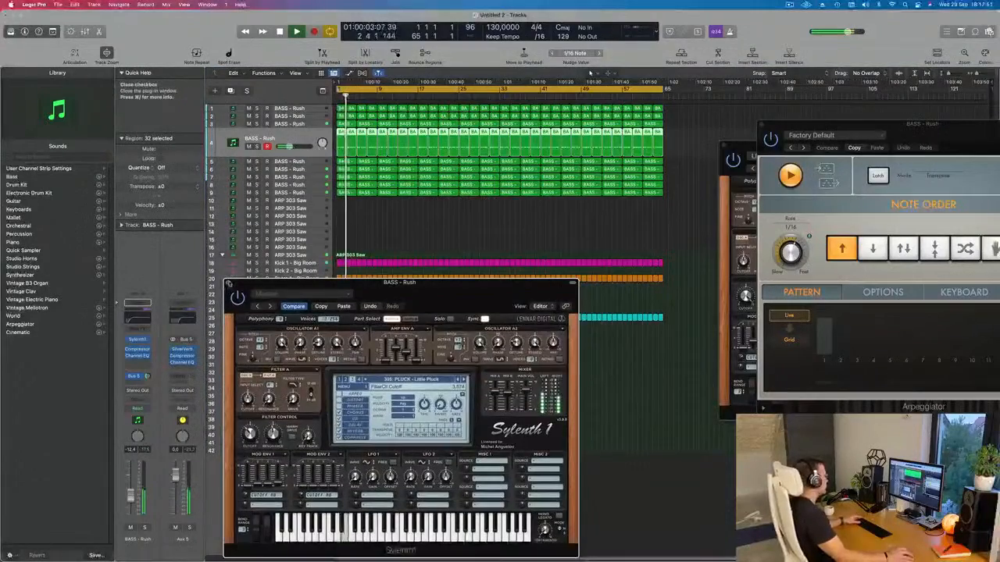
left_click(227, 282)
scroll(403, 417, "up", 5)
scroll(403, 418, "down", 4)
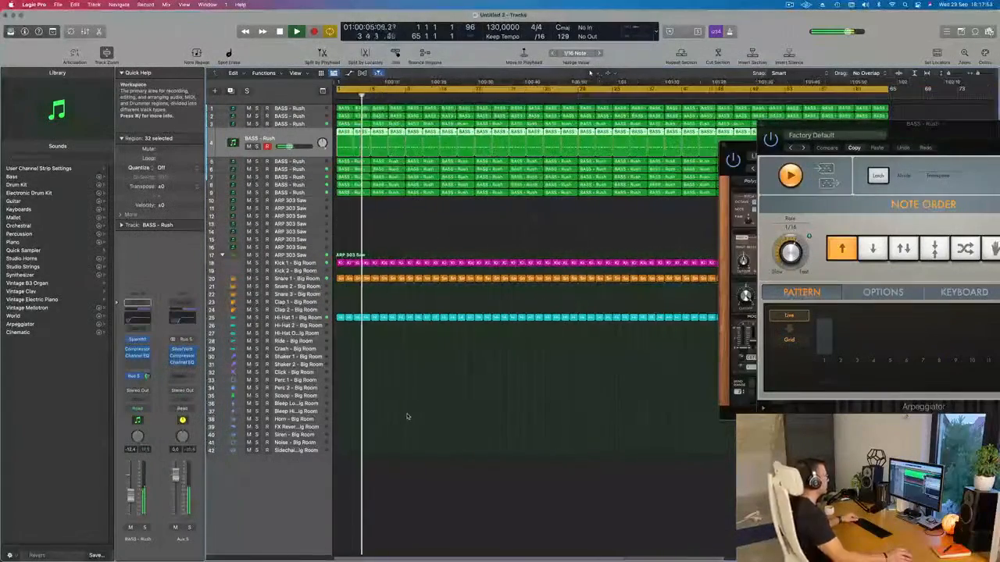
key("space")
key("space")
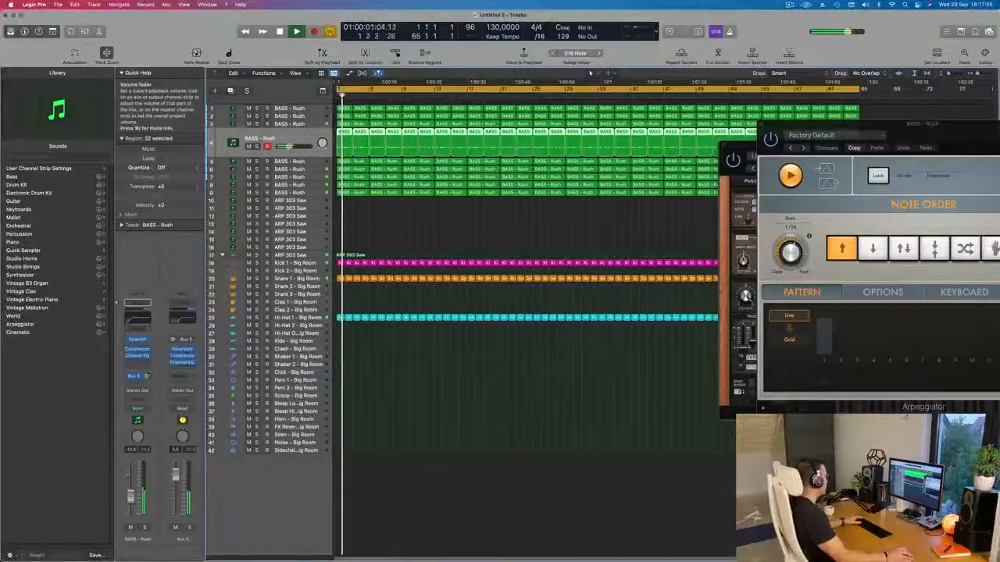
Raise track 5 to about -10 dB, replaying the arrangement from the start and briefly soloing the track.
scroll(471, 296, "down", 2)
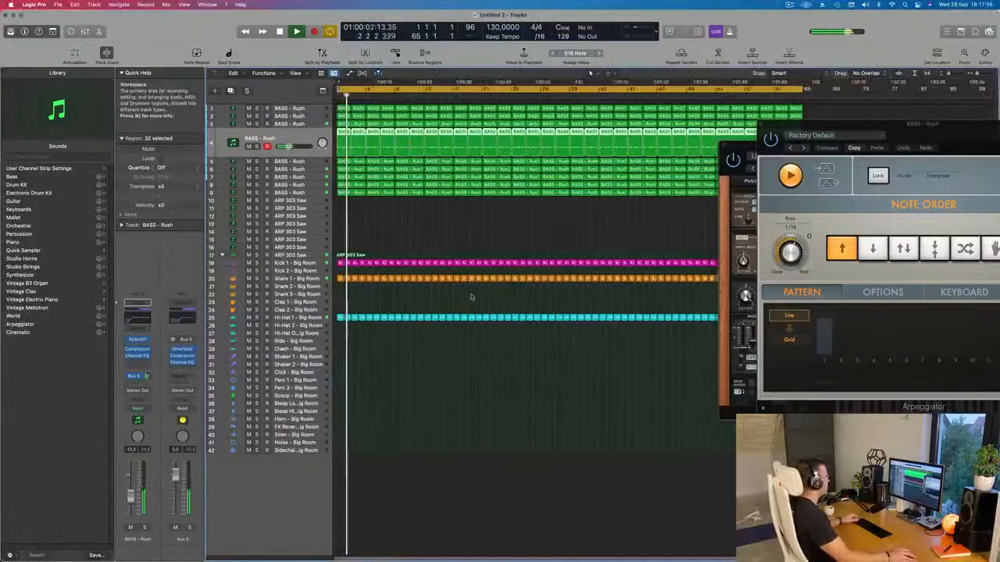
left_click(449, 221)
left_click(289, 162)
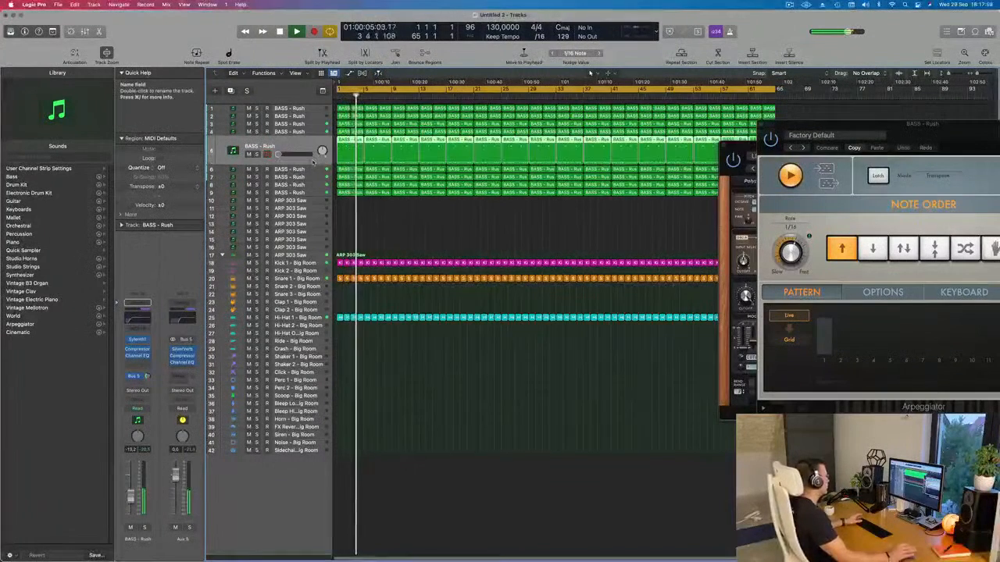
key("space")
key("space")
key("space")
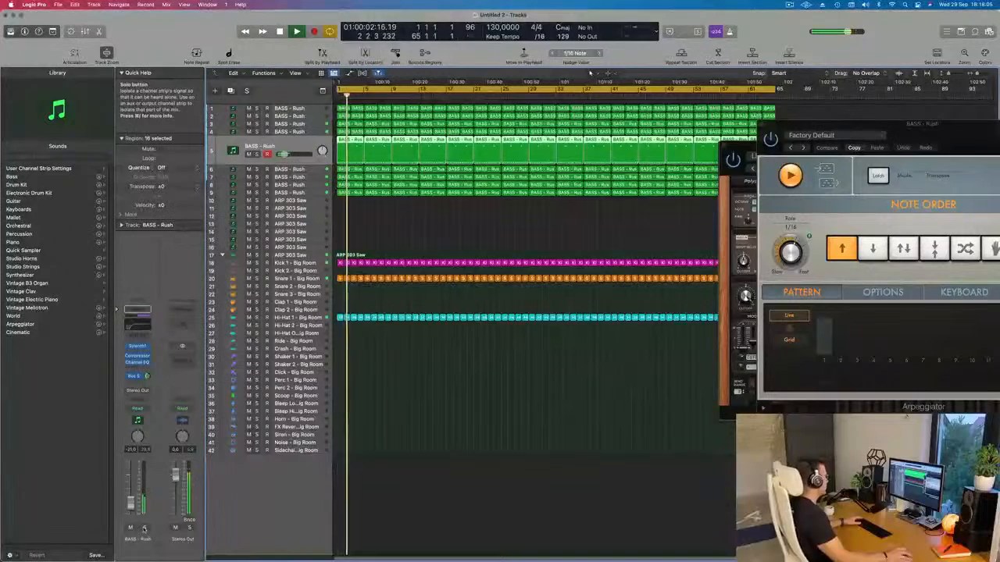
key("s")
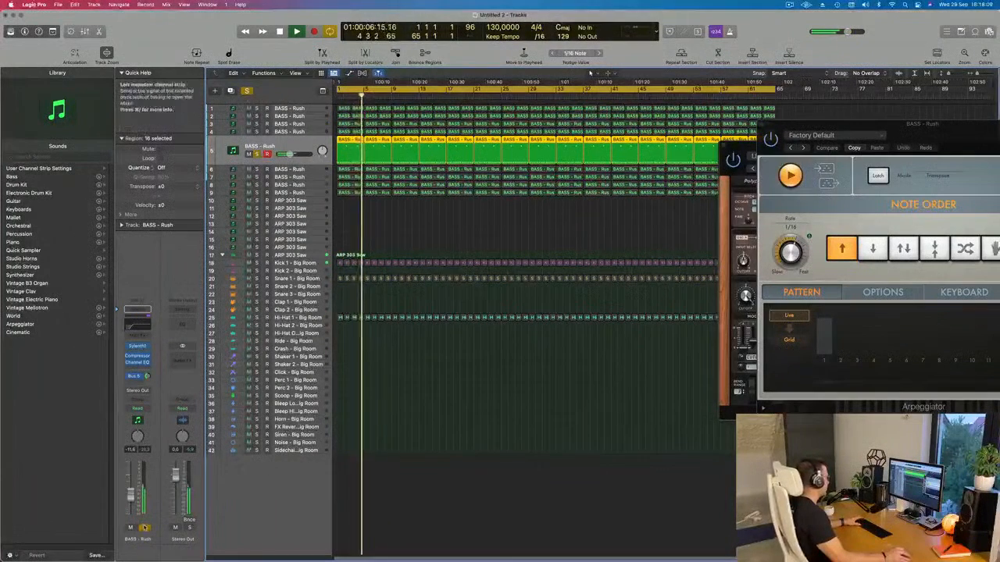
key("s")
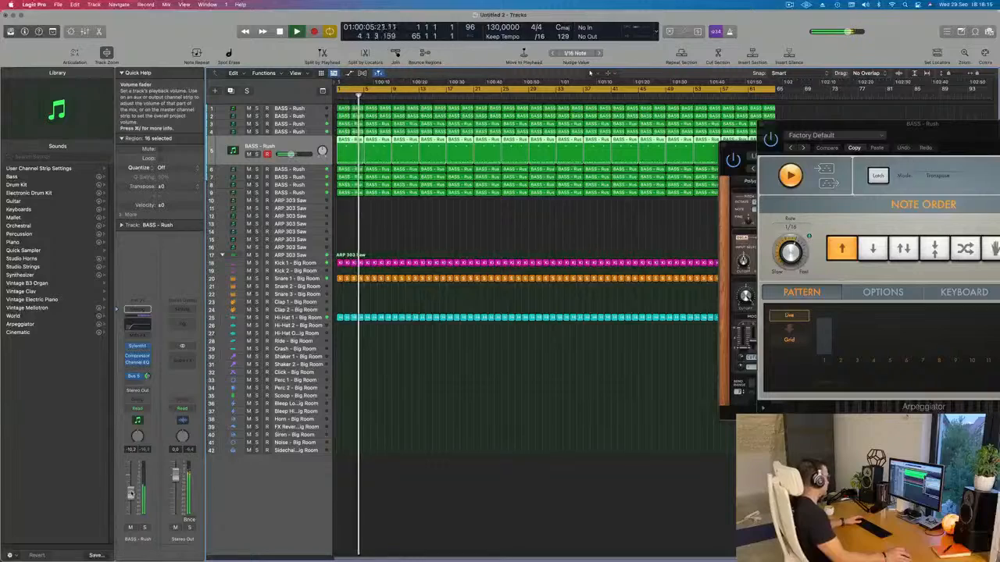
Move track 5 to the head of the track list and replay the arrangement from the start.
left_click_drag(266, 147, 309, 99)
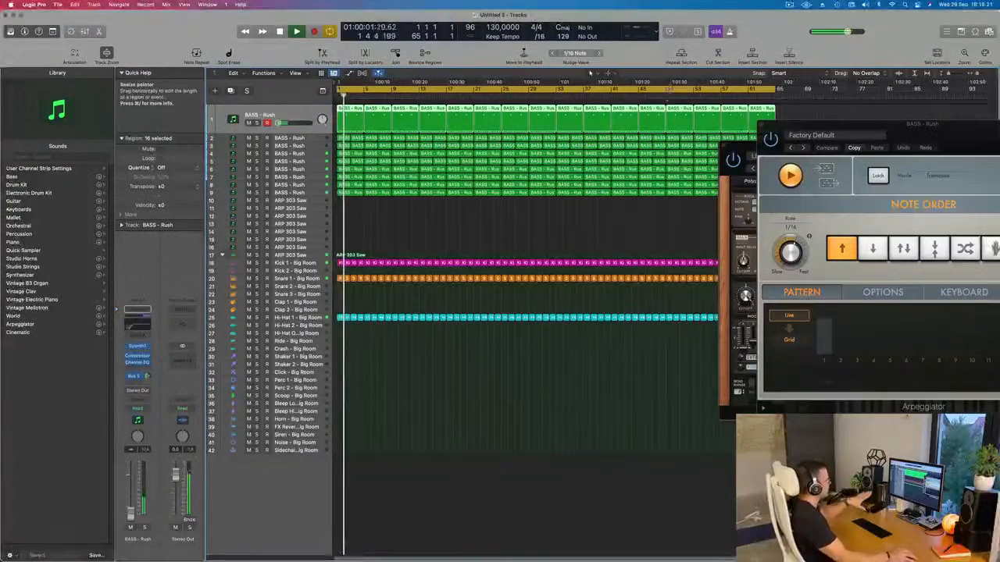
left_click(396, 228)
key("space")
Briefly solo track 2 and track 4 in turn during playback to hear each layer alone.
left_click(313, 139)
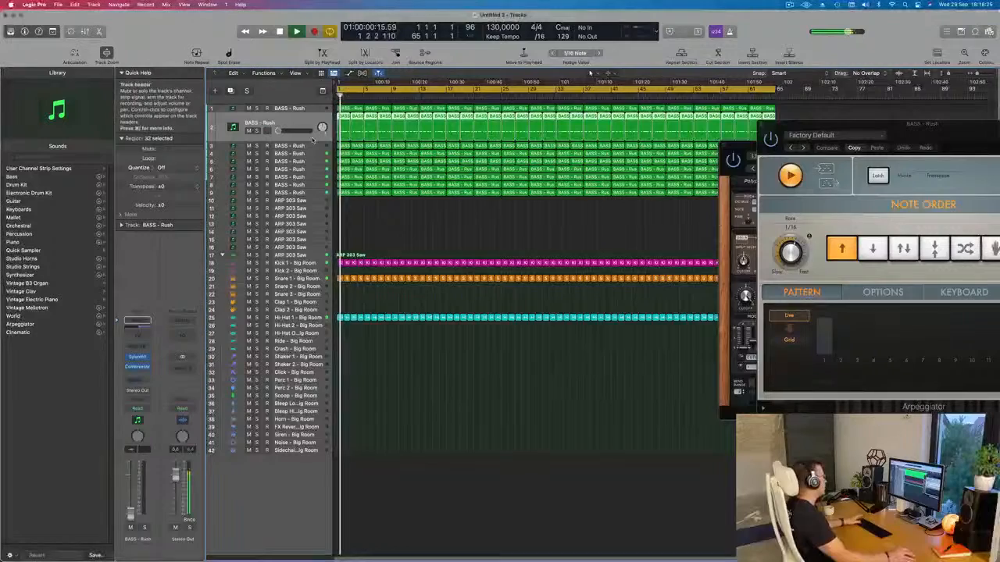
left_click(256, 130)
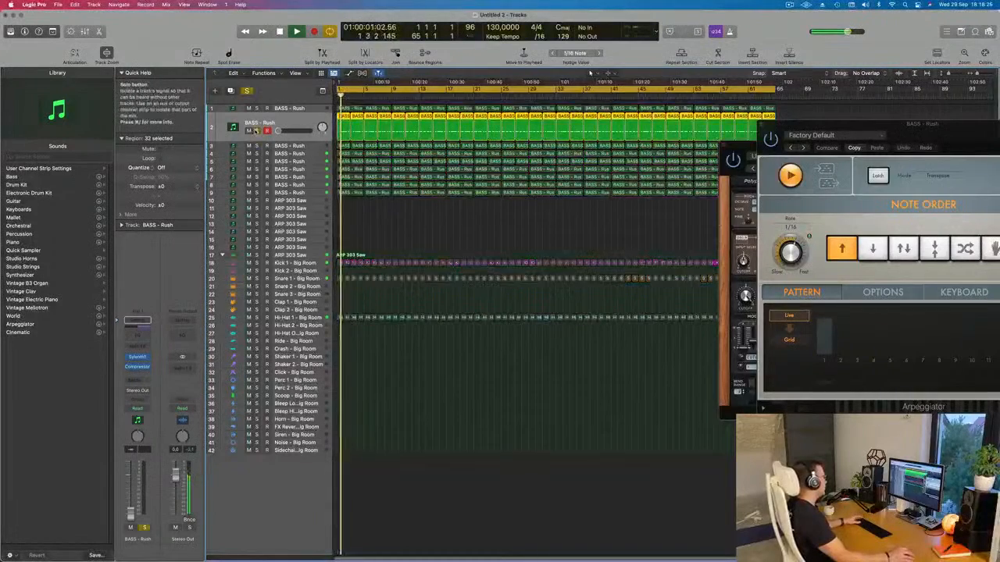
left_click(256, 131)
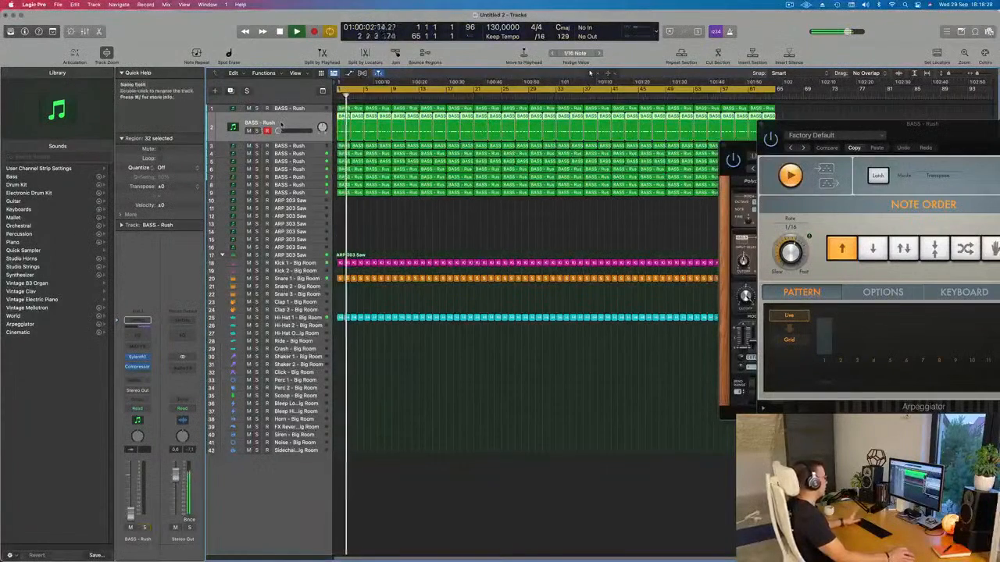
left_click(312, 154)
left_click(257, 147)
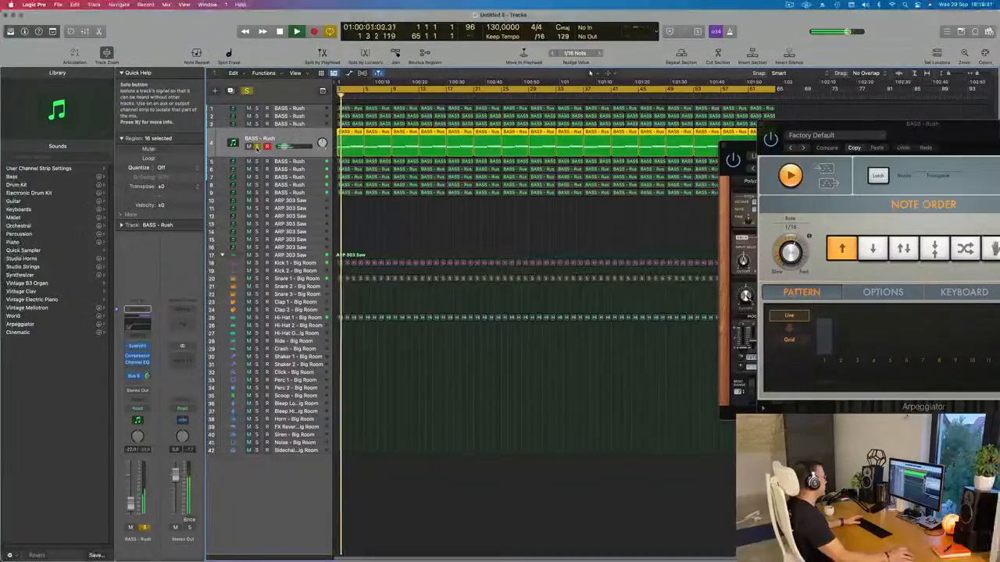
left_click(257, 147)
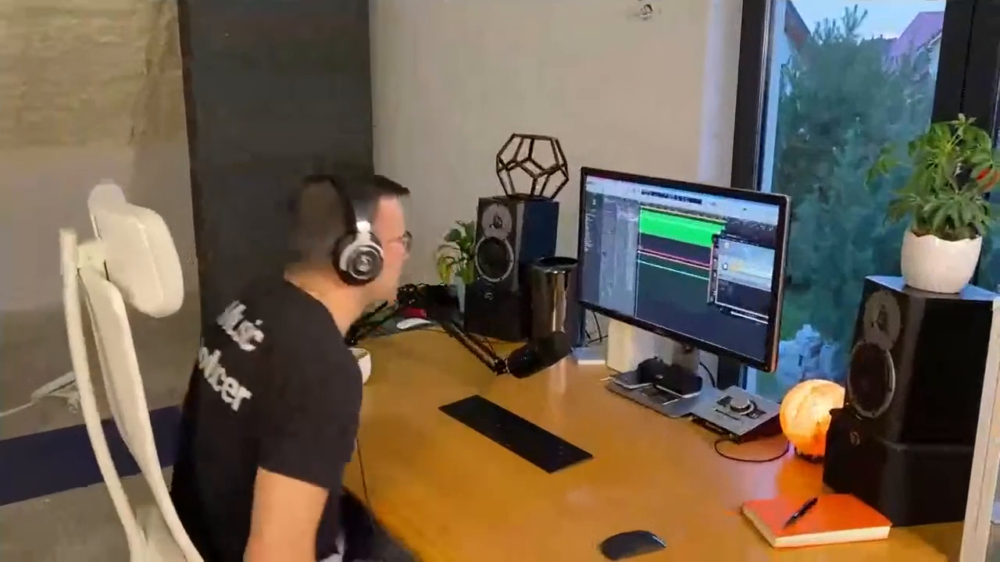